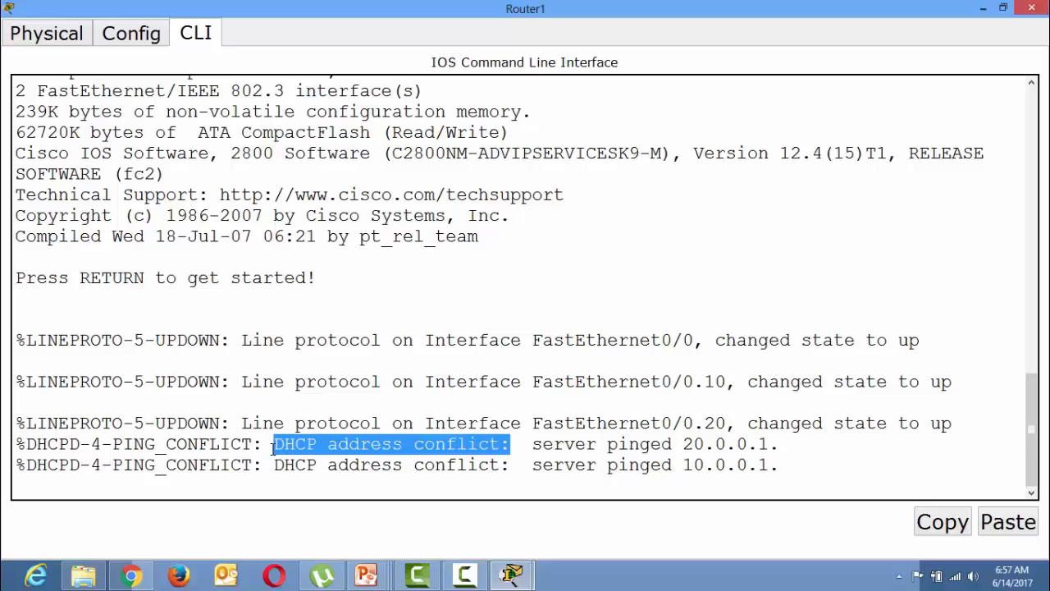
# Enter privileged EXEC mode on Router1 and display the running configuration.
pyautogui.click(766, 465)
pyautogui.press('Return')
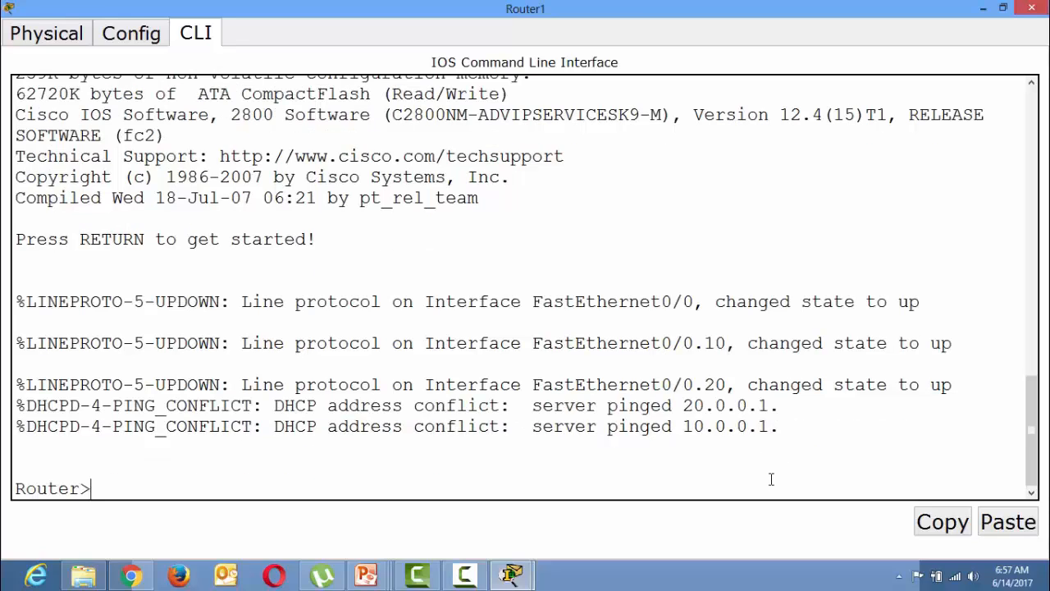
pyautogui.write('en')
pyautogui.press('Return')
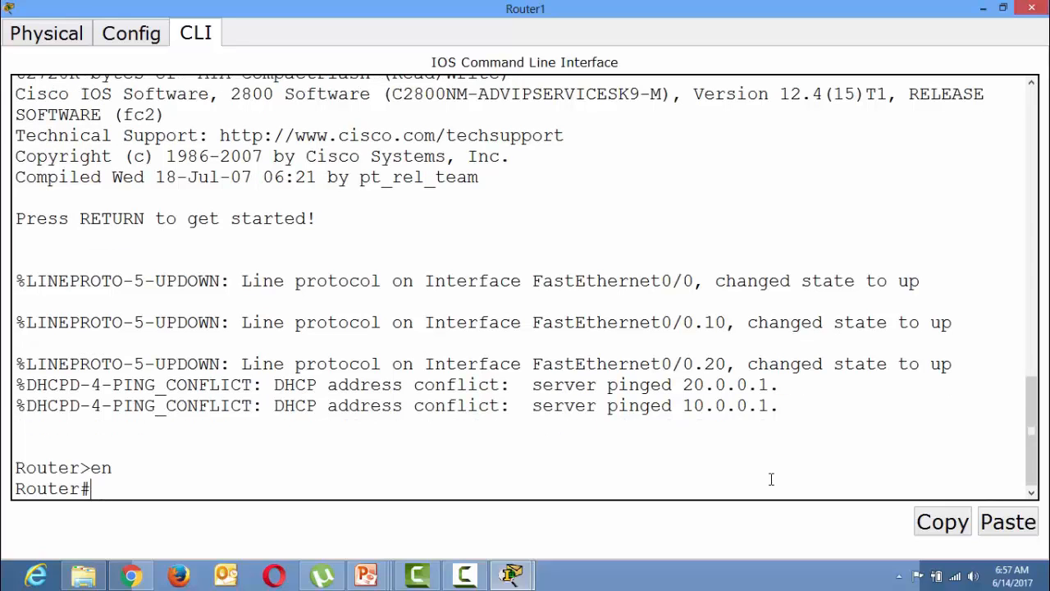
pyautogui.write('show runn')
pyautogui.press('Tab')
pyautogui.press('Return')
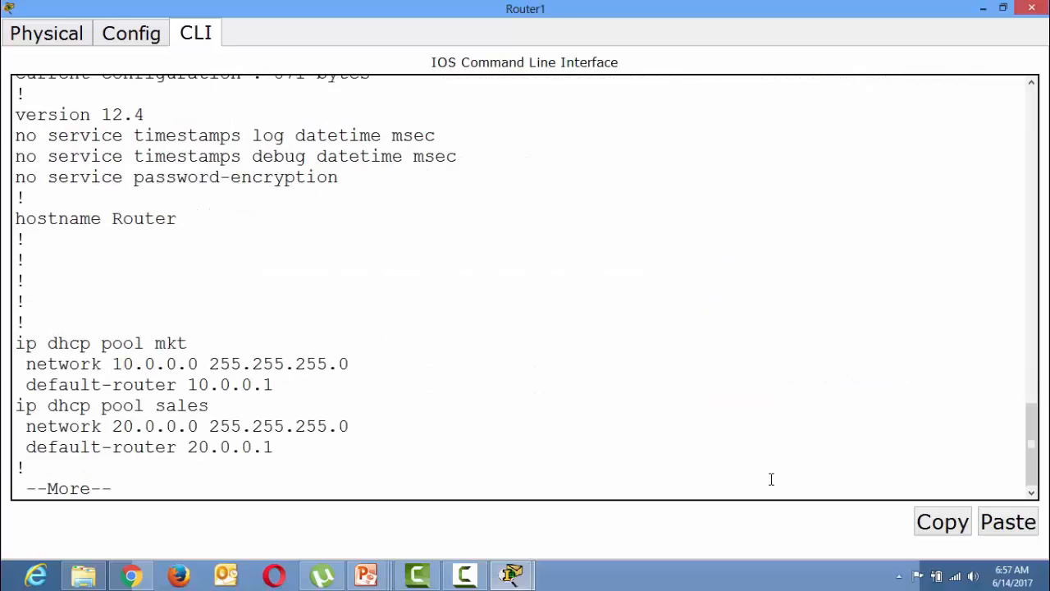
# Examine the mkt and sales DHCP pools and the following lines of the running configuration, and stop the listing.
pyautogui.press('Return')
pyautogui.press('Return')
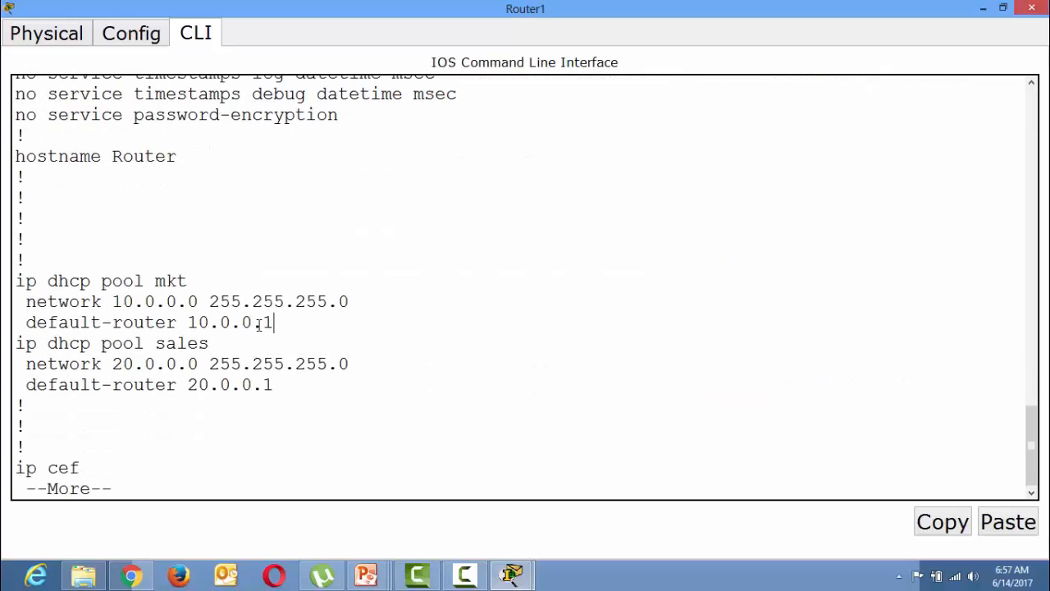
pyautogui.moveTo(279, 323); pyautogui.dragTo(28, 323)
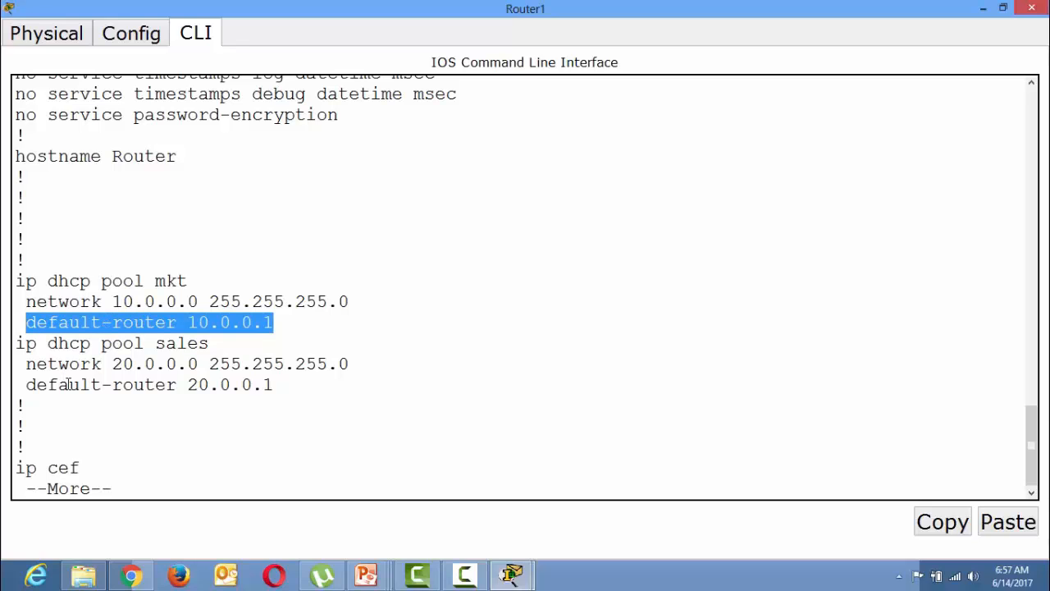
pyautogui.press('Return')
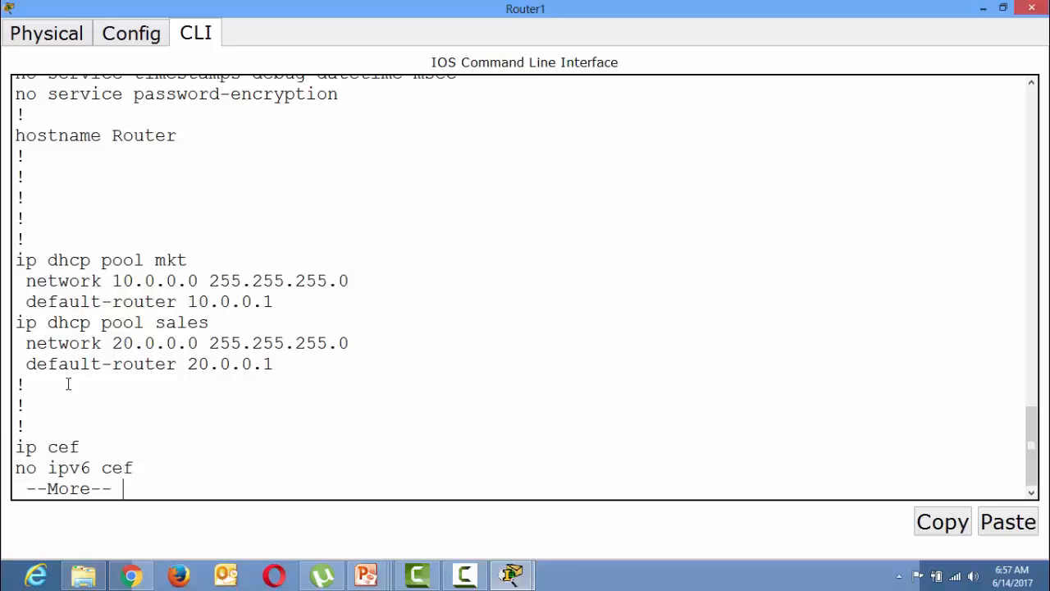
pyautogui.press('Return')
pyautogui.press('Return')
pyautogui.press('Return')
pyautogui.press('Return')
pyautogui.press('Return')
pyautogui.press('Return')
pyautogui.press('Return')
pyautogui.press('Return')
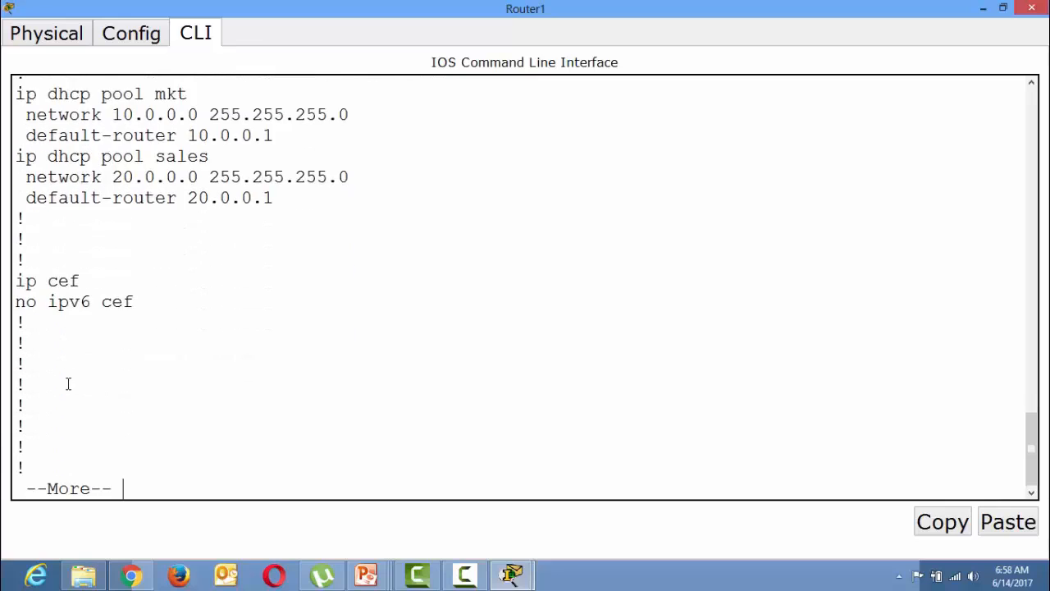
pyautogui.press('Return')
pyautogui.press('Return')
pyautogui.press('Return')
pyautogui.press('Return')
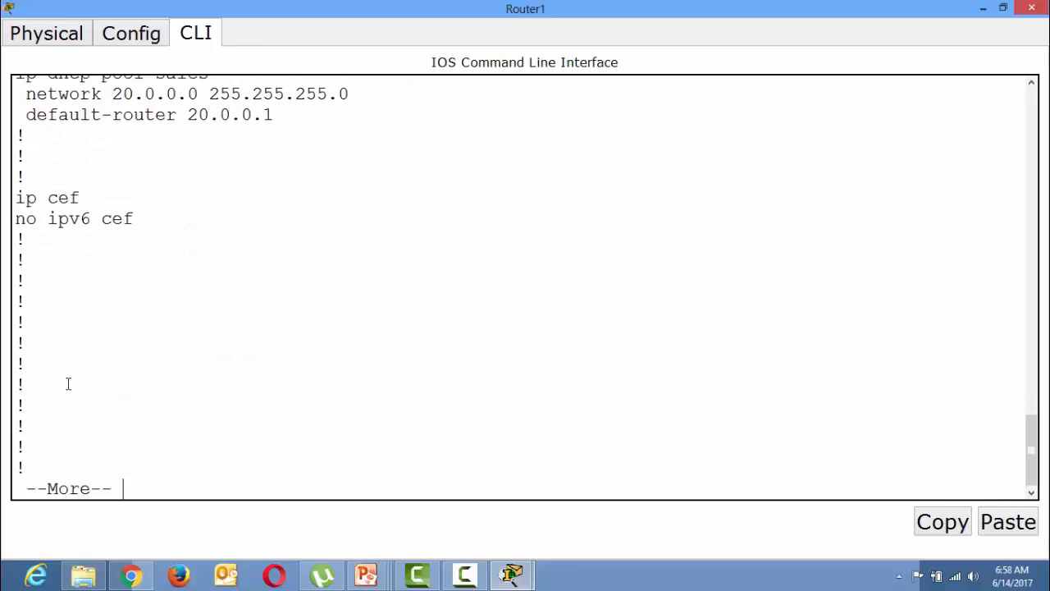
pyautogui.press('Return')
pyautogui.press('Return')
pyautogui.press('Return')
pyautogui.press('Return')
pyautogui.press('Return')
pyautogui.press('Return')
pyautogui.hotkey('ctrl', 'c')
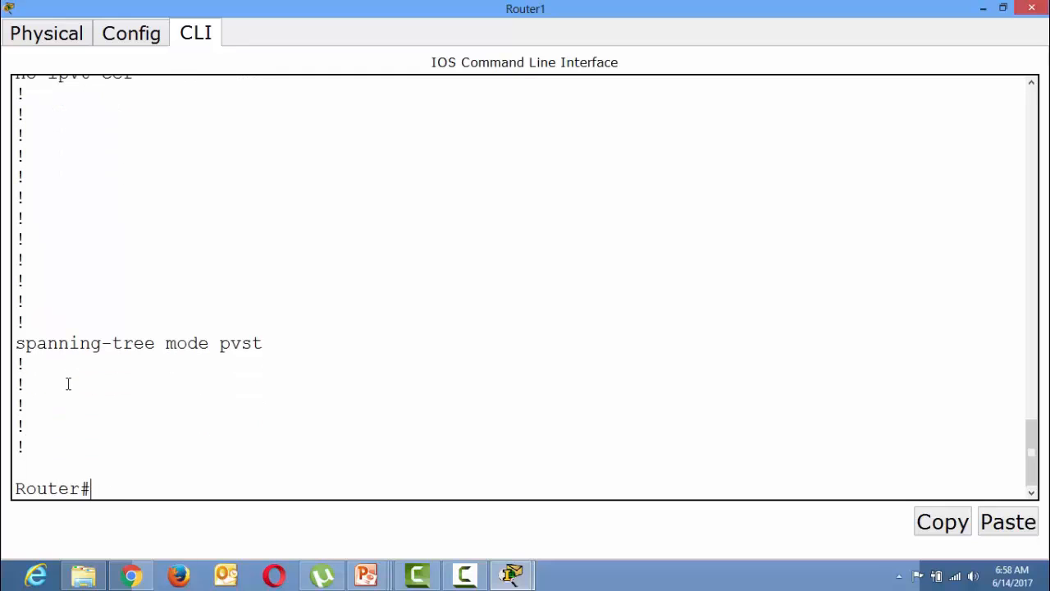
# Display the running configuration again and check the mkt pool's network and default-router addresses.
pyautogui.press('Up')
pyautogui.press('Return')
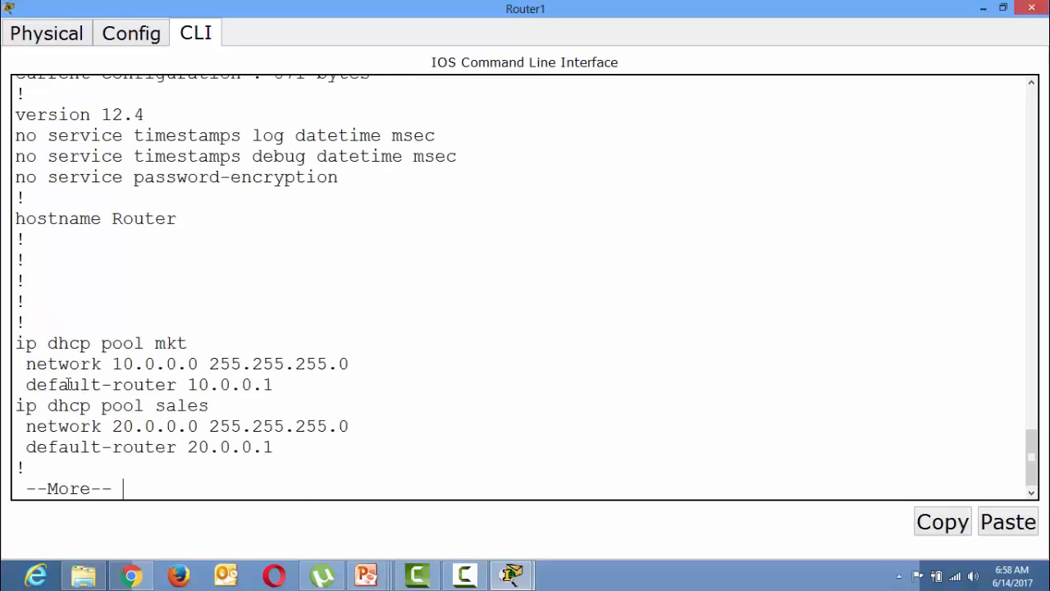
pyautogui.moveTo(91, 363); pyautogui.dragTo(201, 363)
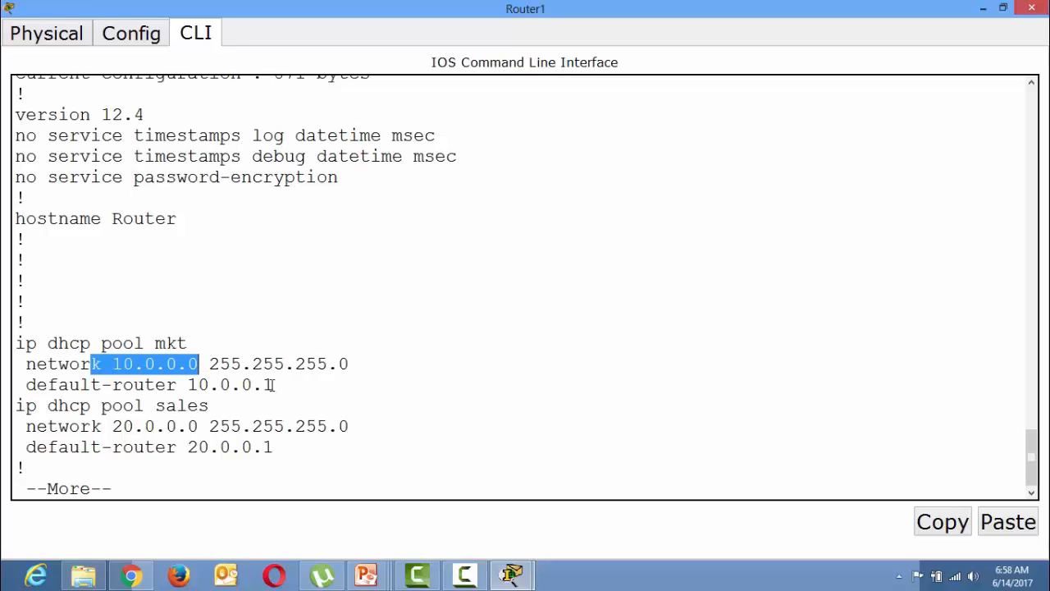
pyautogui.click(269, 384)
pyautogui.moveTo(271, 384); pyautogui.dragTo(189, 383)
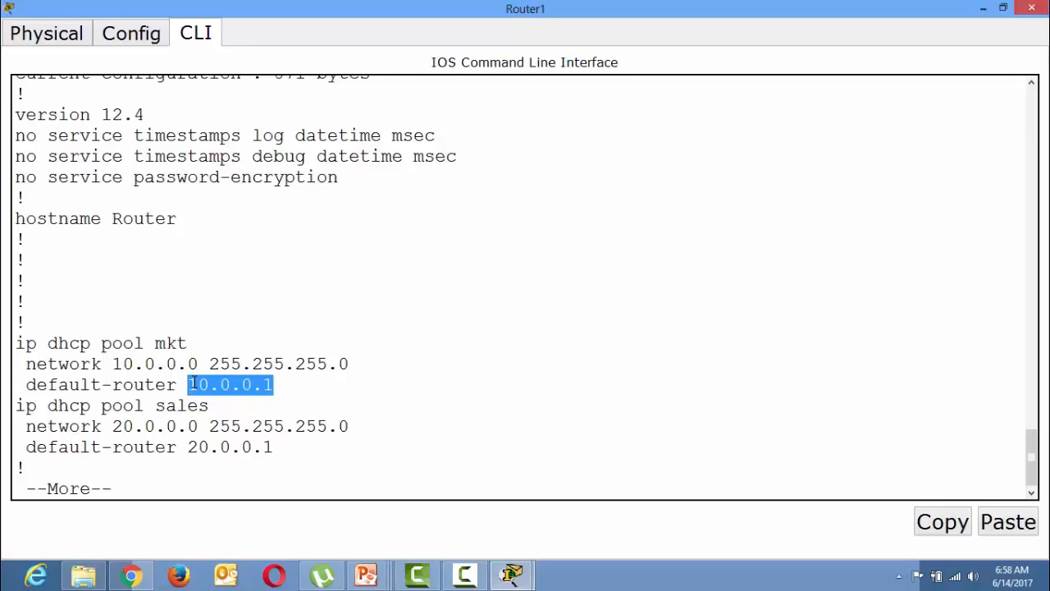
# Continue the running configuration to the FastEthernet subinterfaces, check the IP address of FastEthernet0/0.10, and stop the listing.
pyautogui.press('Return')
pyautogui.press('Return')
pyautogui.press('Return')
pyautogui.press('Return')
pyautogui.press('Return')
pyautogui.press('Return')
pyautogui.press('Return')
pyautogui.press('Return')
pyautogui.press('Return')
pyautogui.press('Return')
pyautogui.press('Return')
pyautogui.press('Return')
pyautogui.press('Return')
pyautogui.press('Return')
pyautogui.press('Return')
pyautogui.press('Return')
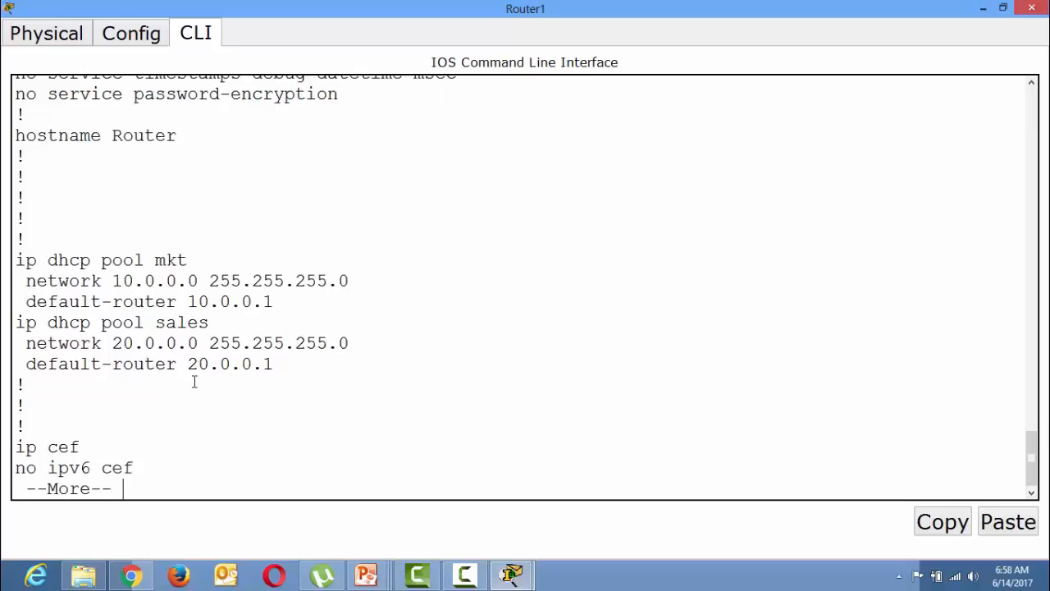
pyautogui.press('Return')
pyautogui.press('Return')
pyautogui.press('Return')
pyautogui.press('Return')
pyautogui.press('Return')
pyautogui.press('Return')
pyautogui.press('Return')
pyautogui.press('Return')
pyautogui.press('Return')
pyautogui.press('Return')
pyautogui.press('Return')
pyautogui.press('Return')
pyautogui.press('Return')
pyautogui.press('Return')
pyautogui.press('Return')
pyautogui.press('Return')
pyautogui.press('Return')
pyautogui.press('Return')
pyautogui.press('Return')
pyautogui.press('Return')
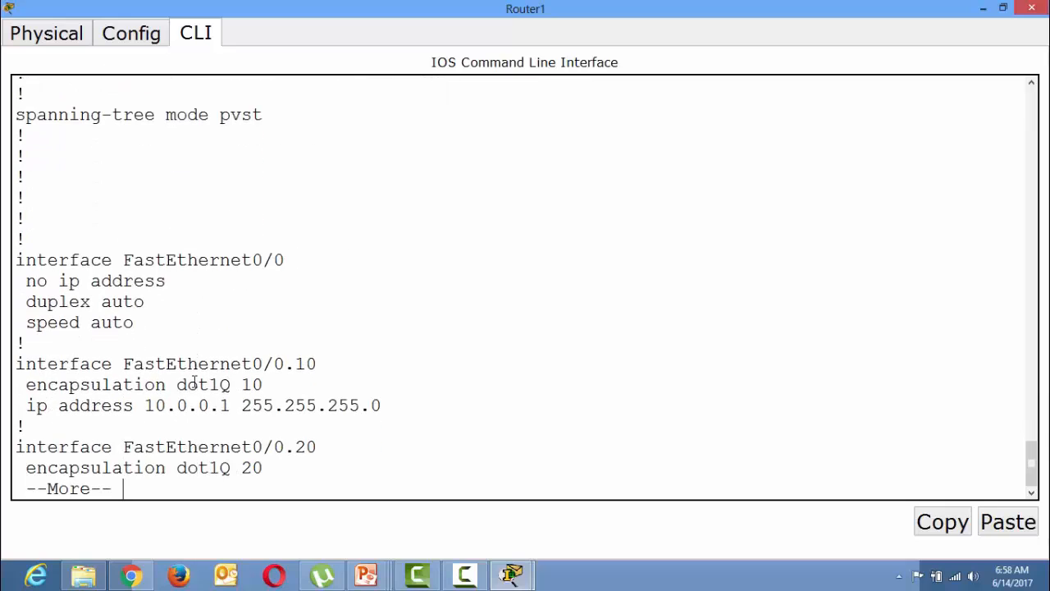
pyautogui.moveTo(232, 405); pyautogui.dragTo(146, 412)
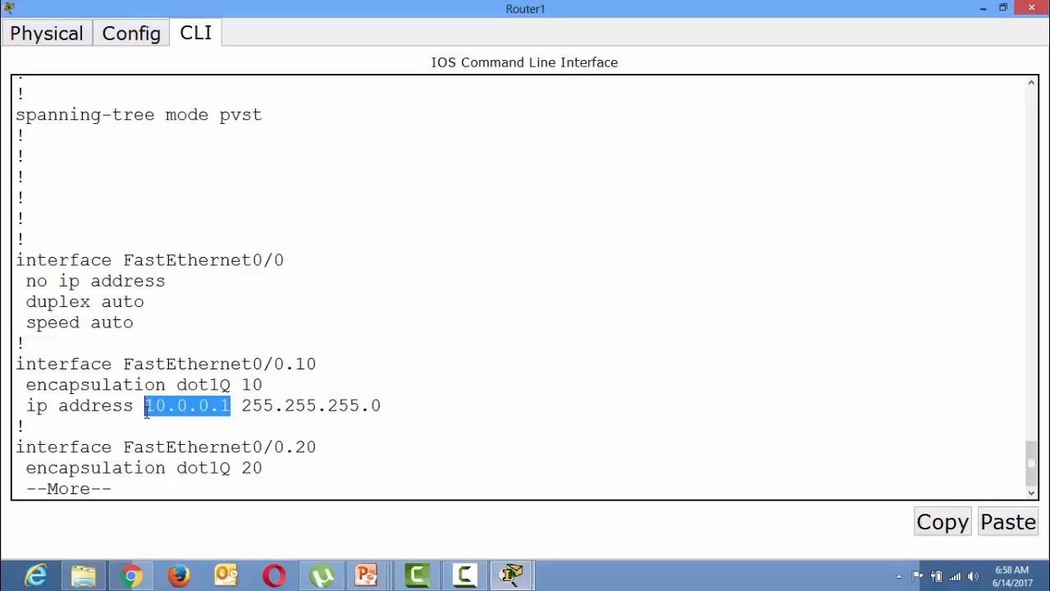
pyautogui.hotkey('ctrl', 'c')
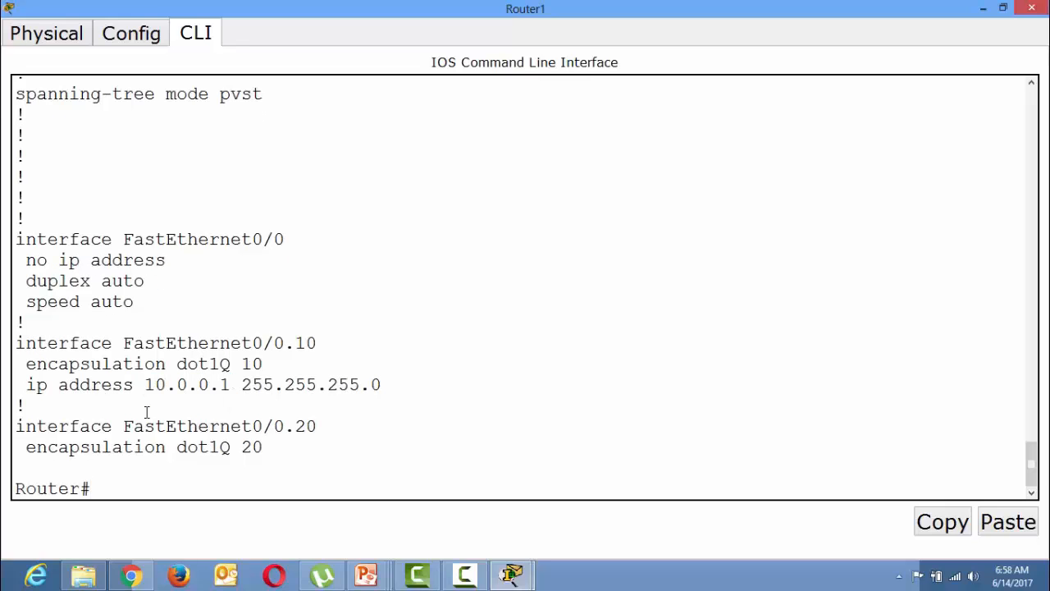
# Enter global configuration mode and review the mkt DHCP pool's name and network in the earlier output.
pyautogui.write('conf t')
pyautogui.press('Return')
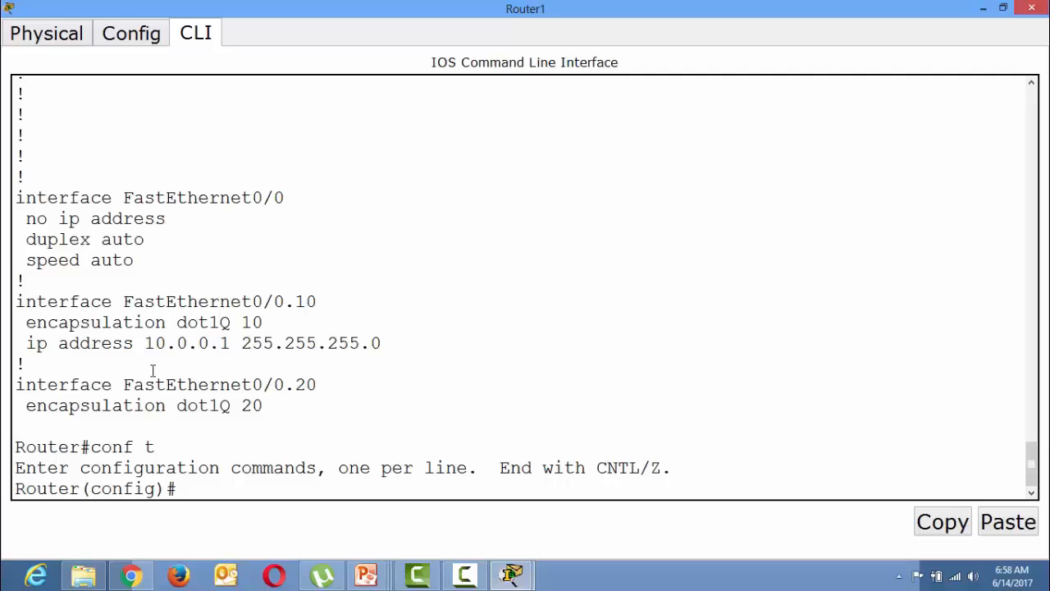
pyautogui.scroll(6, 155, 365)
pyautogui.scroll(2, 161, 361)
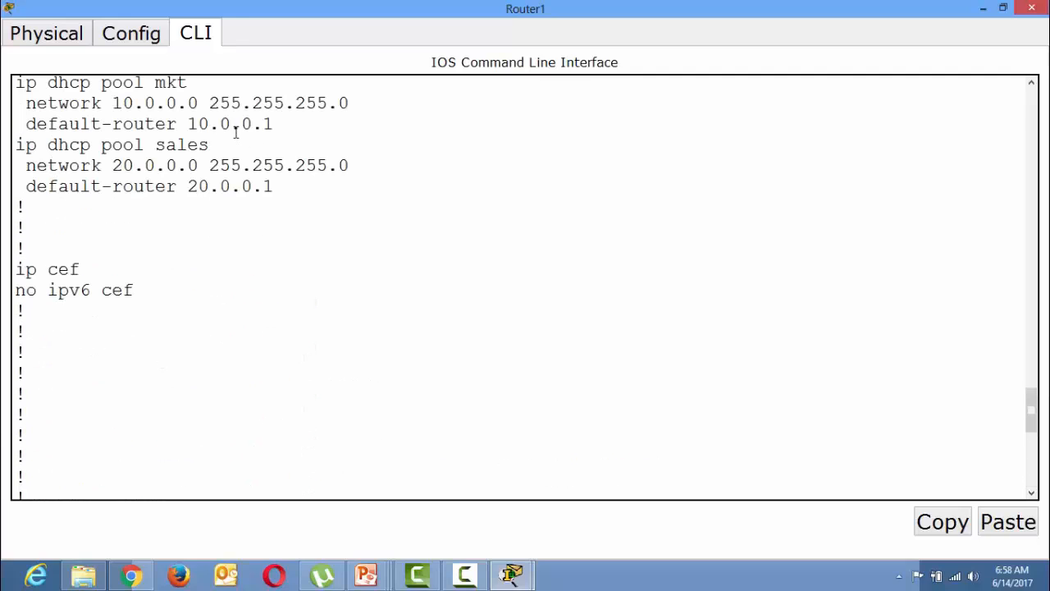
pyautogui.moveTo(202, 104); pyautogui.dragTo(110, 101)
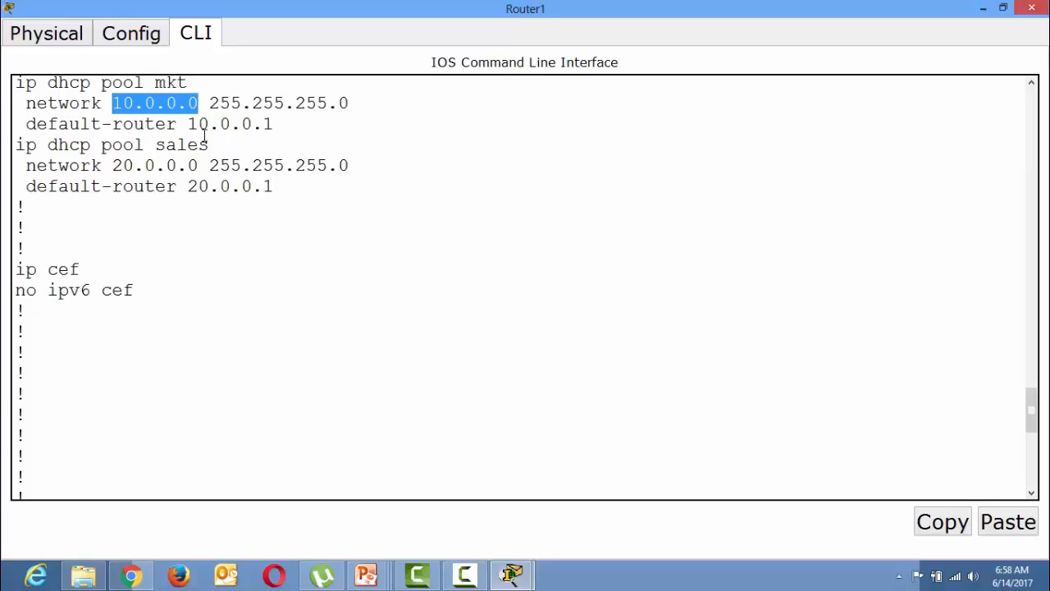
pyautogui.moveTo(112, 85); pyautogui.dragTo(180, 87)
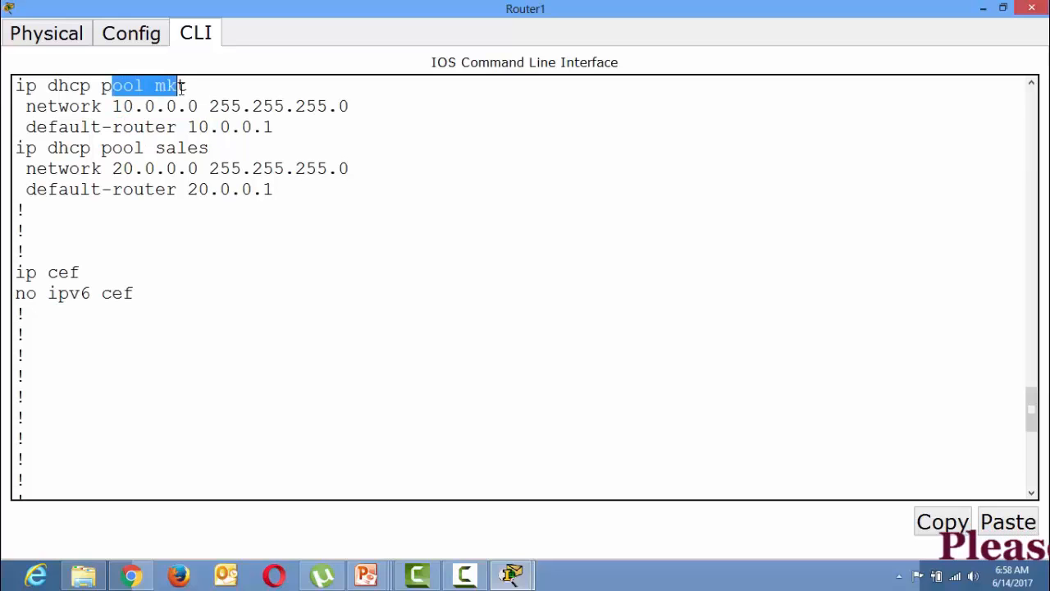
pyautogui.scroll(-7, 183, 113)
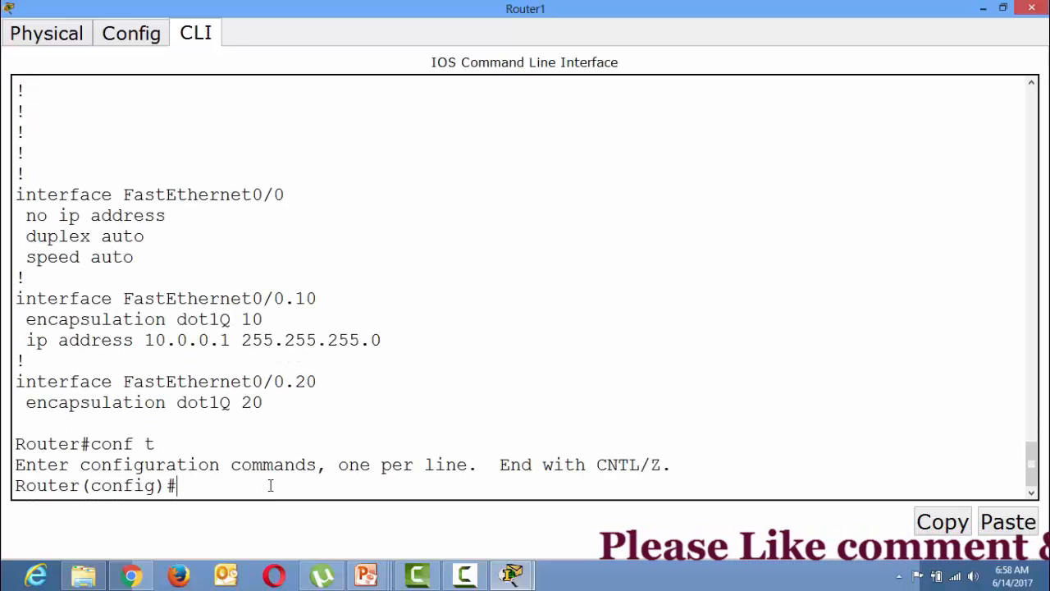
# Exclude the address range 10.0.0.1 to 10.0.0.10 from DHCP assignment with the ip dhcp excluded-address command.
pyautogui.write('ip dh')
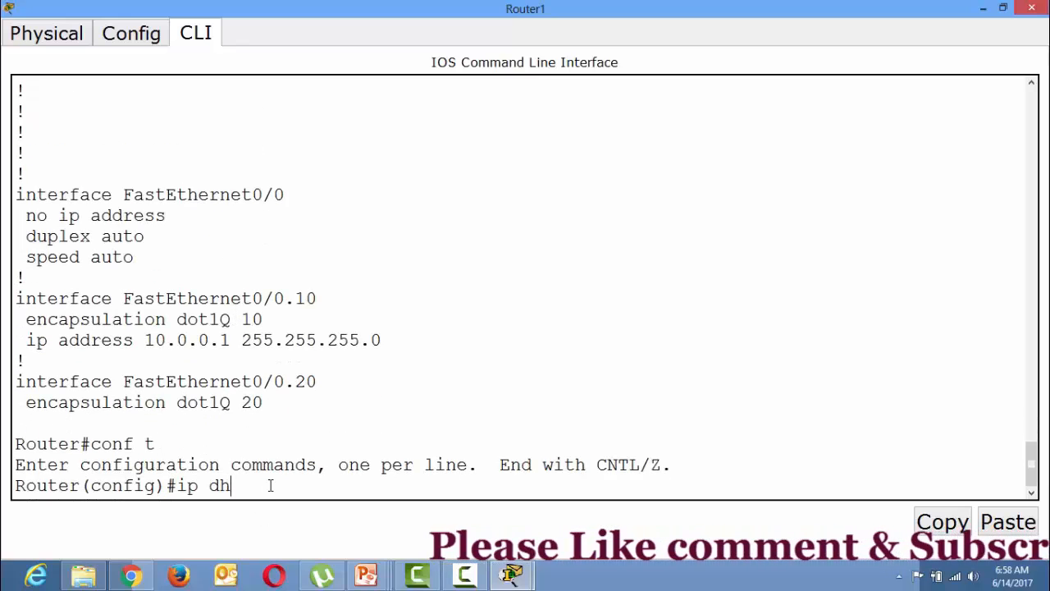
pyautogui.write('cp pool')
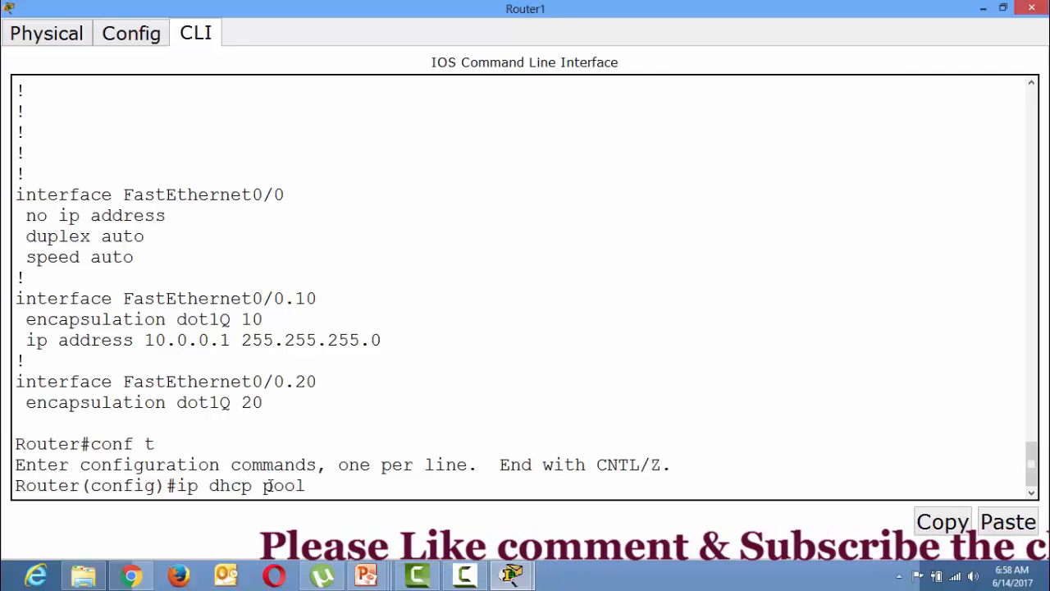
pyautogui.write(' exc')
pyautogui.press('Tab')
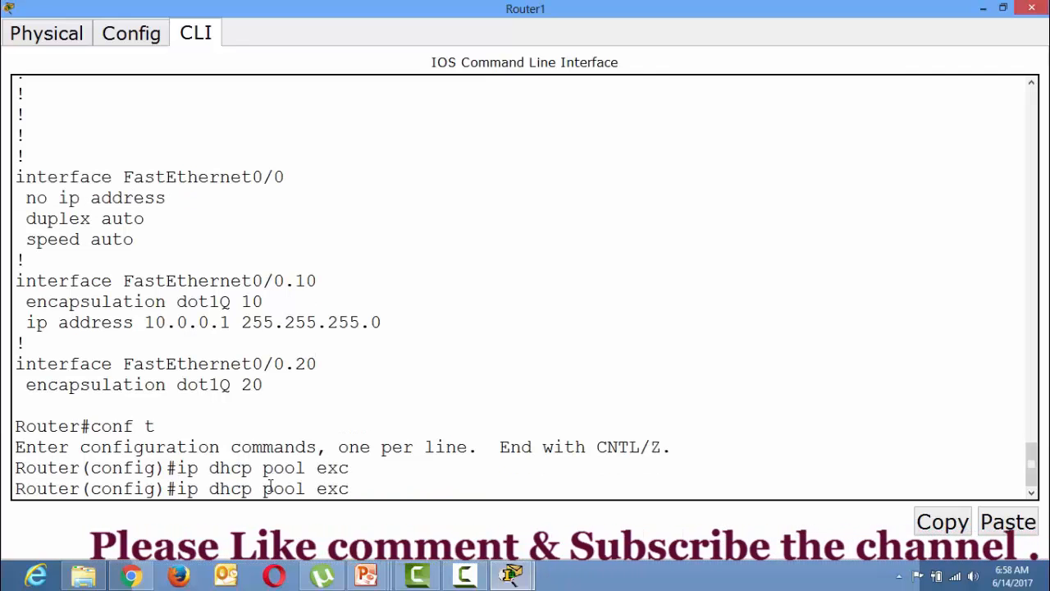
pyautogui.press('BackSpace')
pyautogui.press('BackSpace')
pyautogui.press('BackSpace')
pyautogui.press('BackSpace')
pyautogui.press('BackSpace')
pyautogui.press('BackSpace')
pyautogui.press('BackSpace')
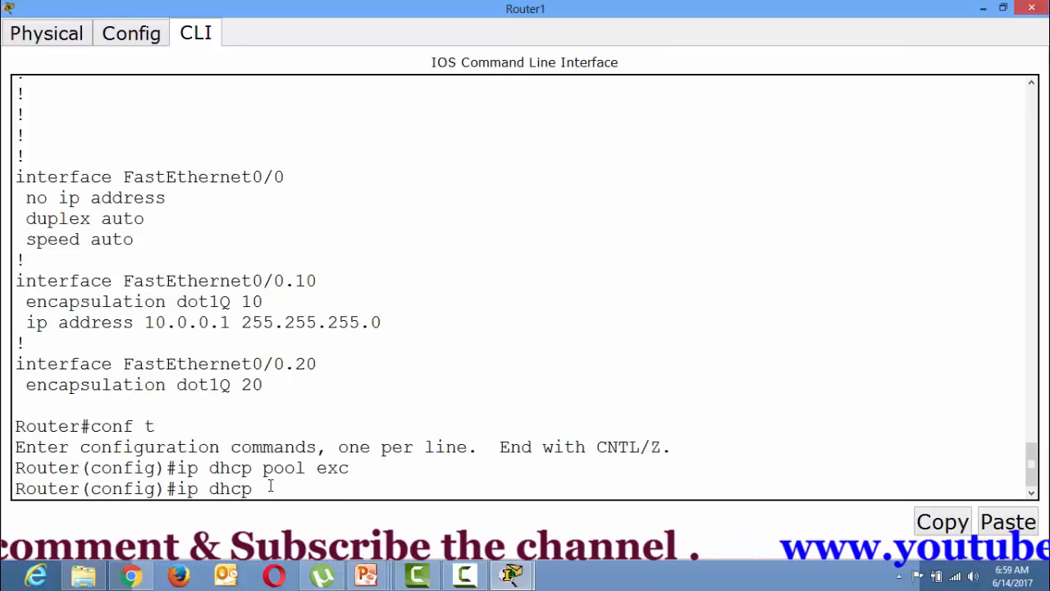
pyautogui.write('ex')
pyautogui.press('Tab')
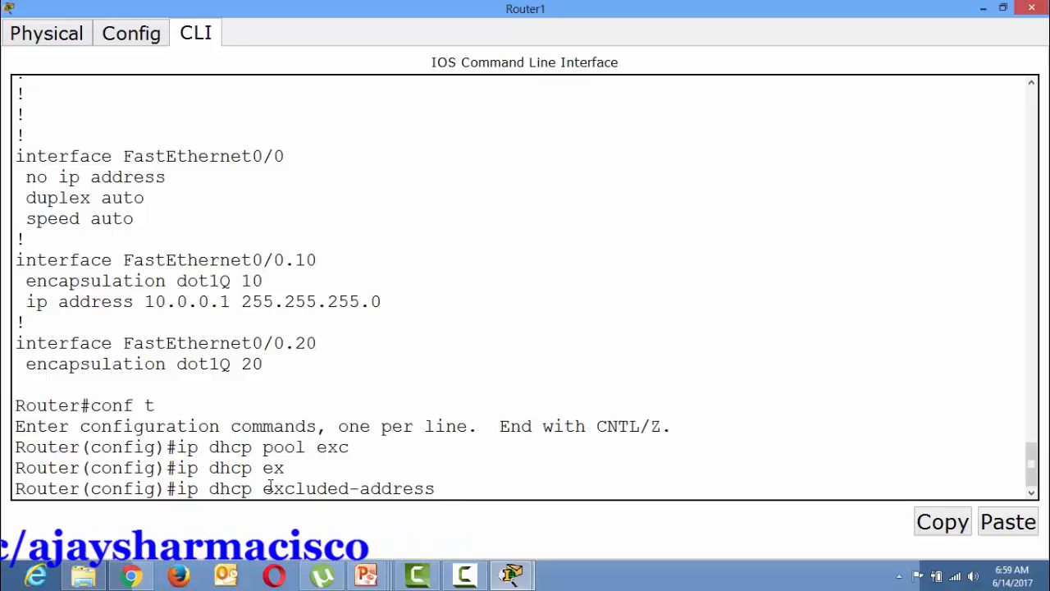
pyautogui.write('10.01.0.')
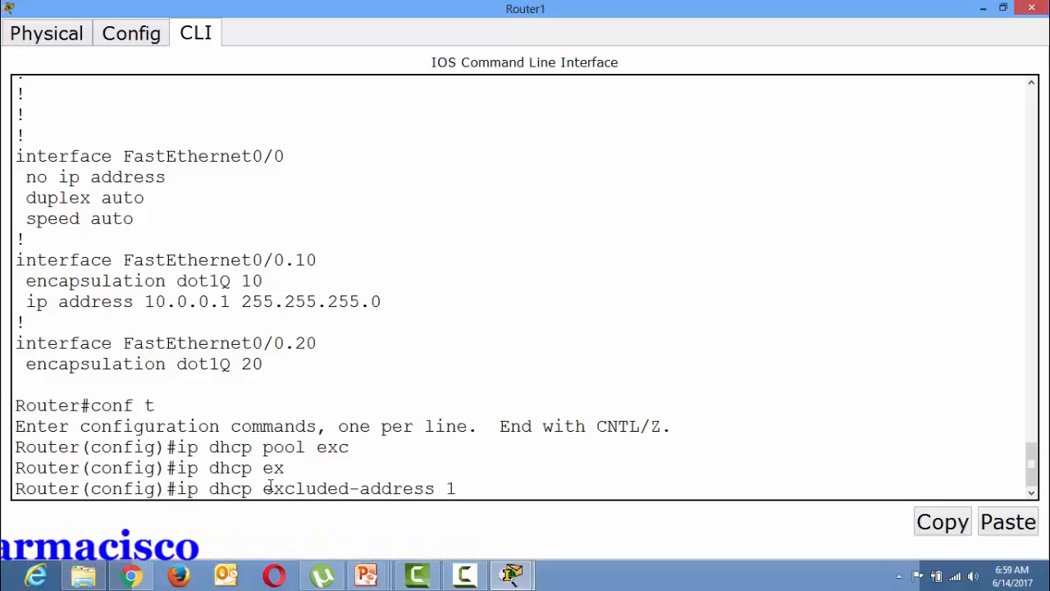
pyautogui.press('BackSpace')
pyautogui.press('BackSpace')
pyautogui.press('BackSpace')
pyautogui.press('BackSpace')
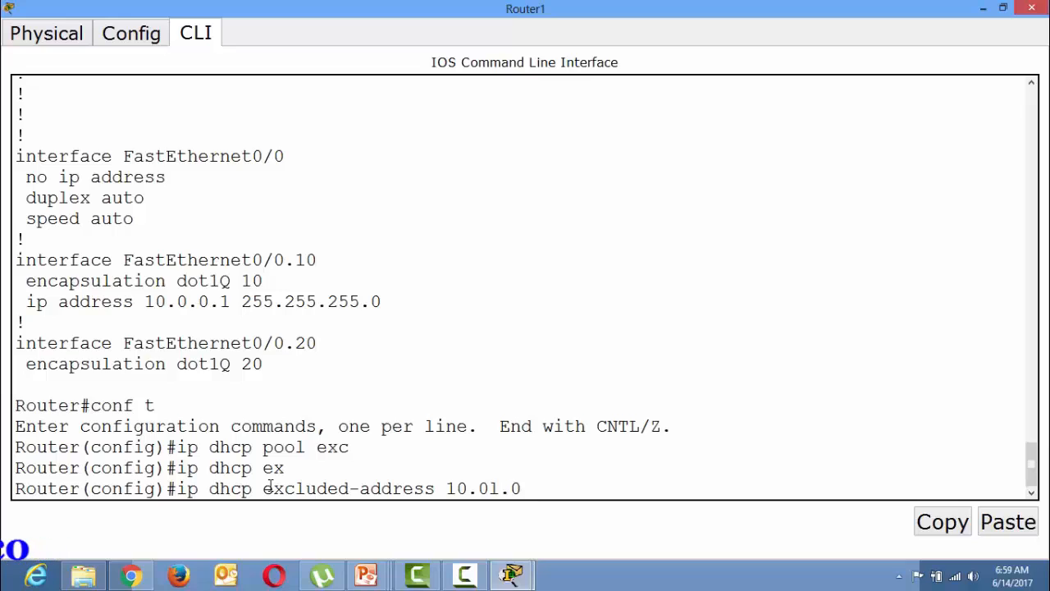
pyautogui.write('.0')
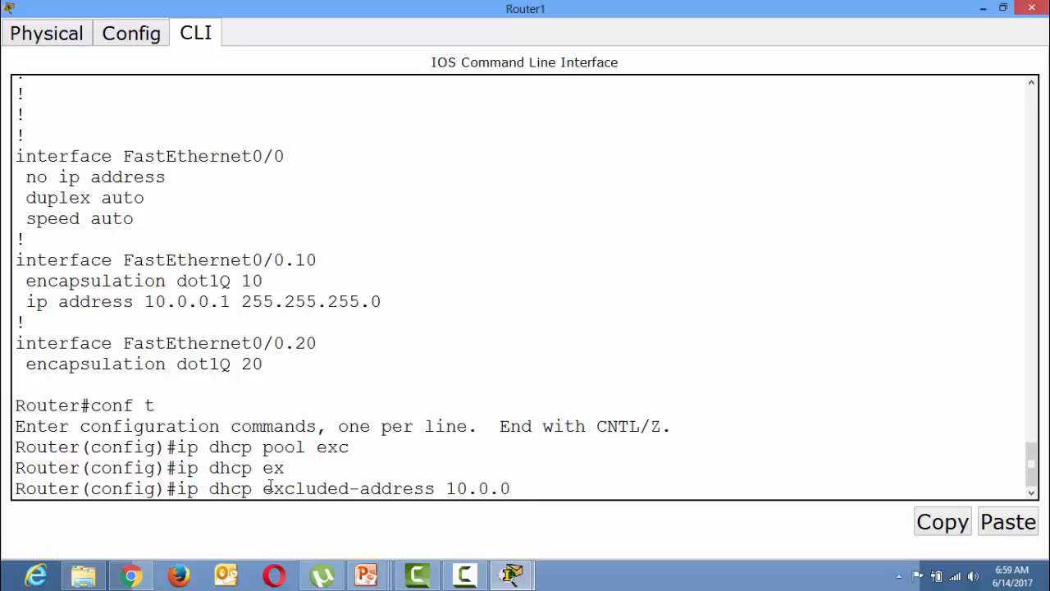
pyautogui.write('.1 10.0.0.10')
pyautogui.press('Return')
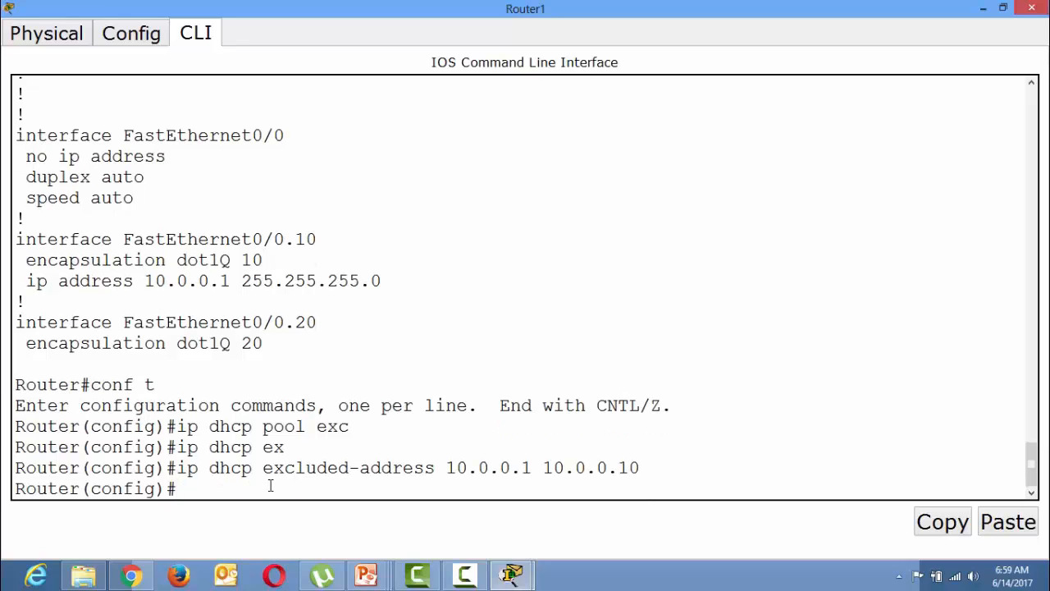
# Reuse the exclusion command to exclude the address range 20.0.0.1 to 20.0.0.10 from DHCP assignment.
pyautogui.press('Up')
pyautogui.press('Menu')
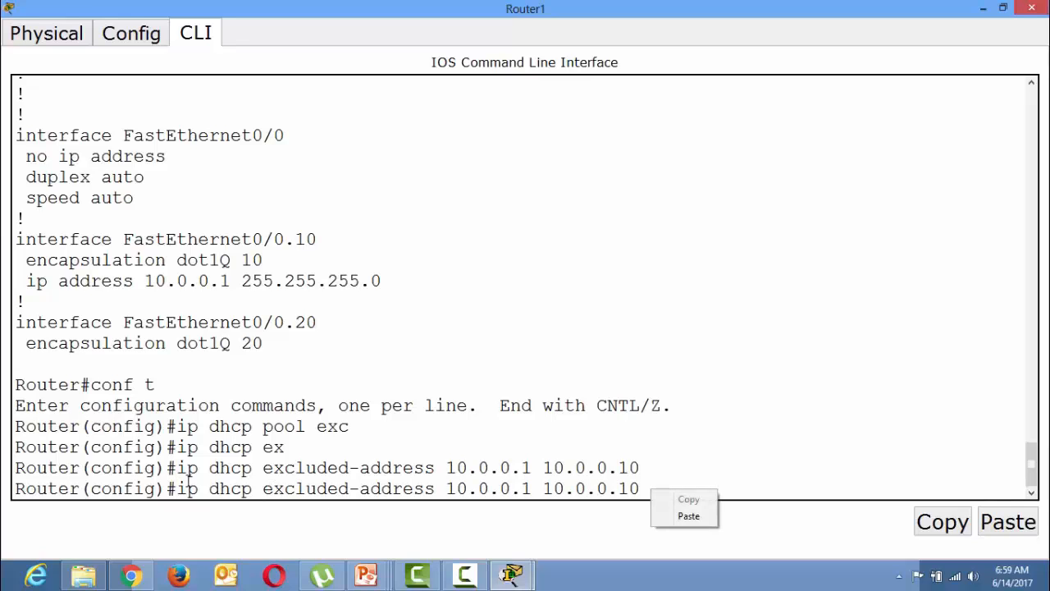
pyautogui.click(645, 490)
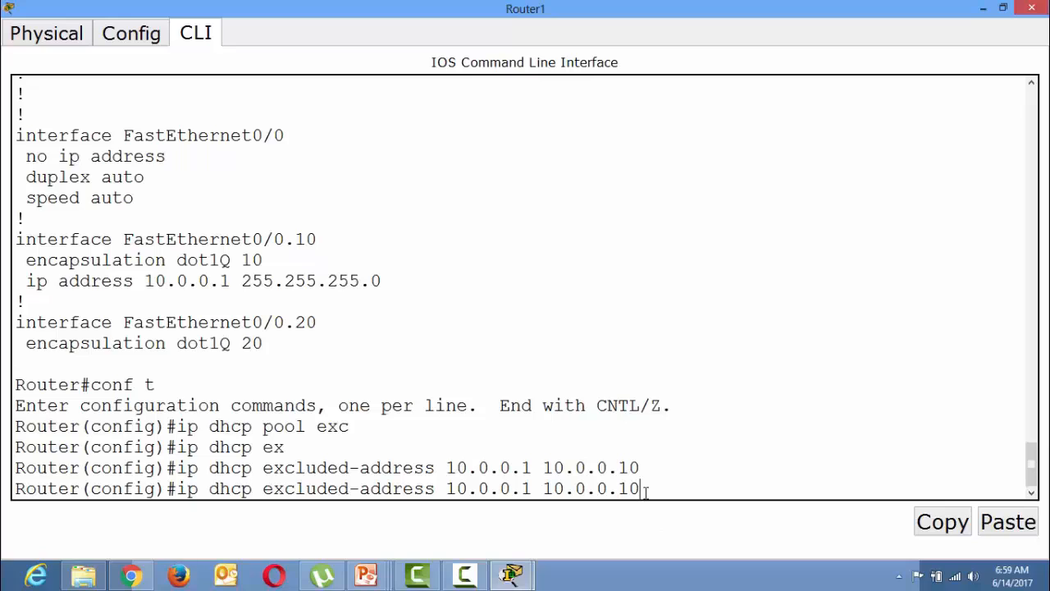
pyautogui.press('Left')
pyautogui.press('Left')
pyautogui.press('Left')
pyautogui.press('Left')
pyautogui.press('Left')
pyautogui.press('Left')
pyautogui.press('BackSpace')
pyautogui.write('2')
pyautogui.press('Right')
pyautogui.press('Right')
pyautogui.press('Right')
pyautogui.press('BackSpace')
pyautogui.write('2')
pyautogui.press('Return')
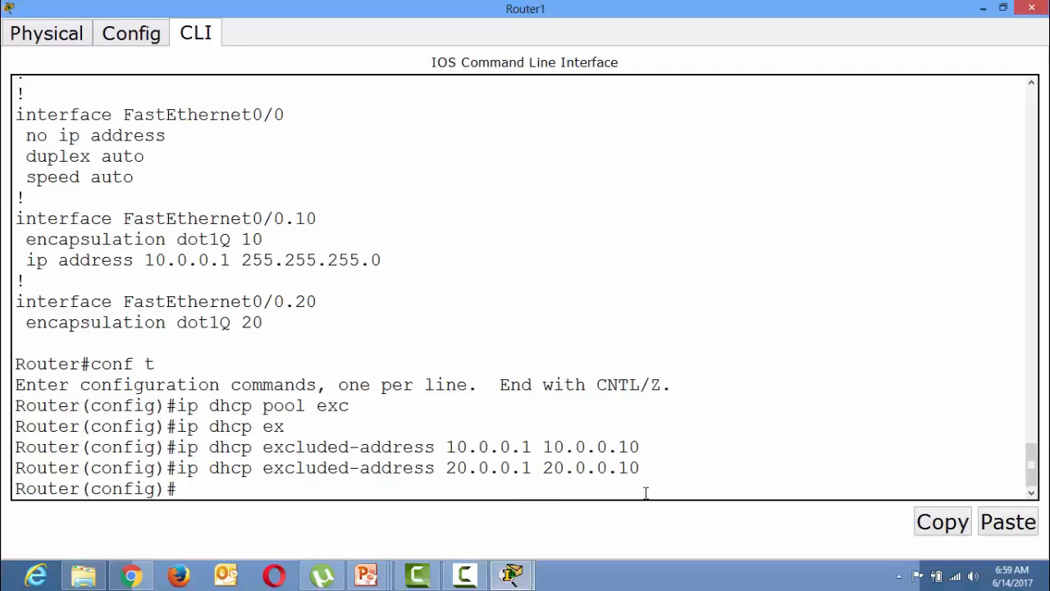
# Leave Router1's command line and check the DHCP-assigned address in PC0's IP configuration.
pyautogui.click(1032, 8)
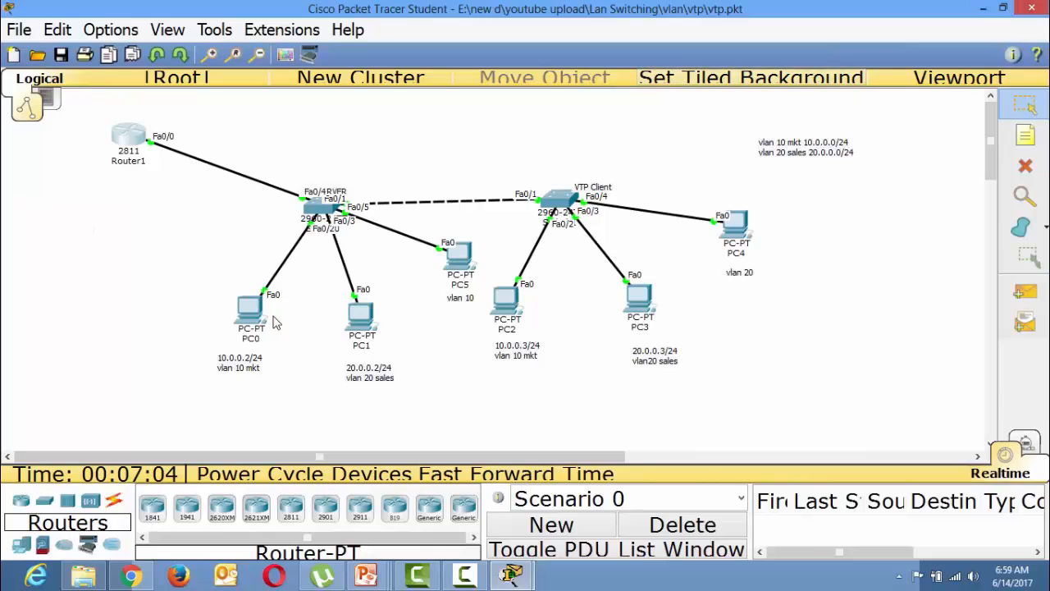
pyautogui.click(249, 309)
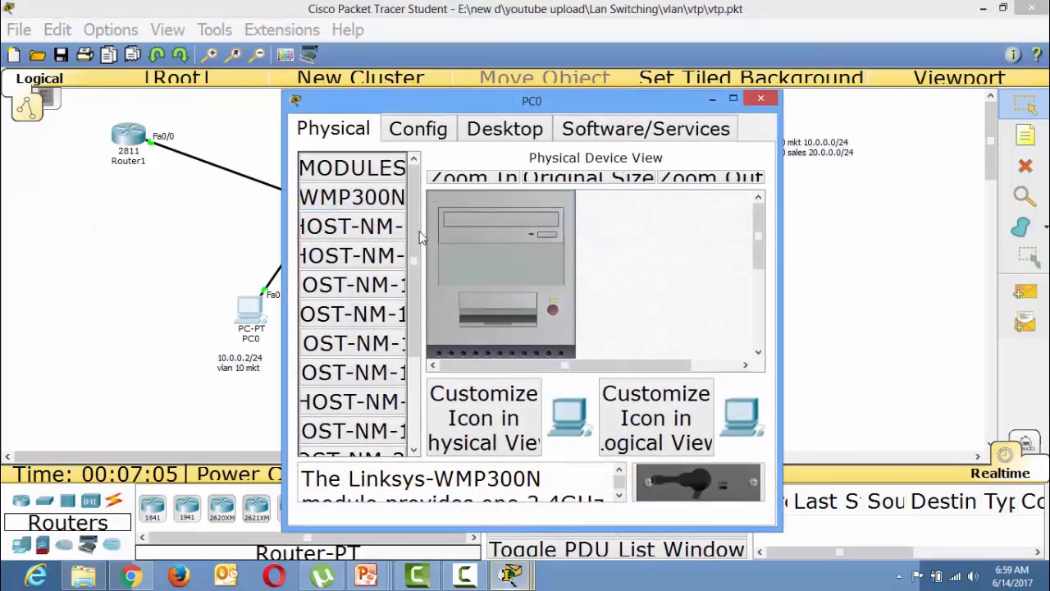
pyautogui.click(504, 129)
pyautogui.click(310, 215)
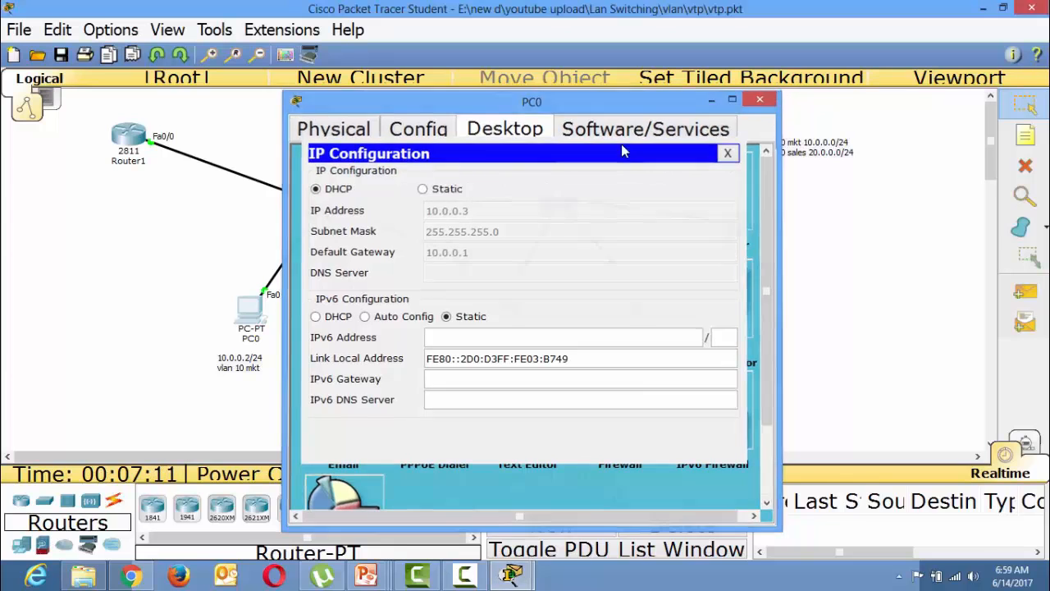
pyautogui.click(761, 98)
# Check the DHCP-assigned address in PC1's IP configuration.
pyautogui.click(361, 320)
pyautogui.click(509, 133)
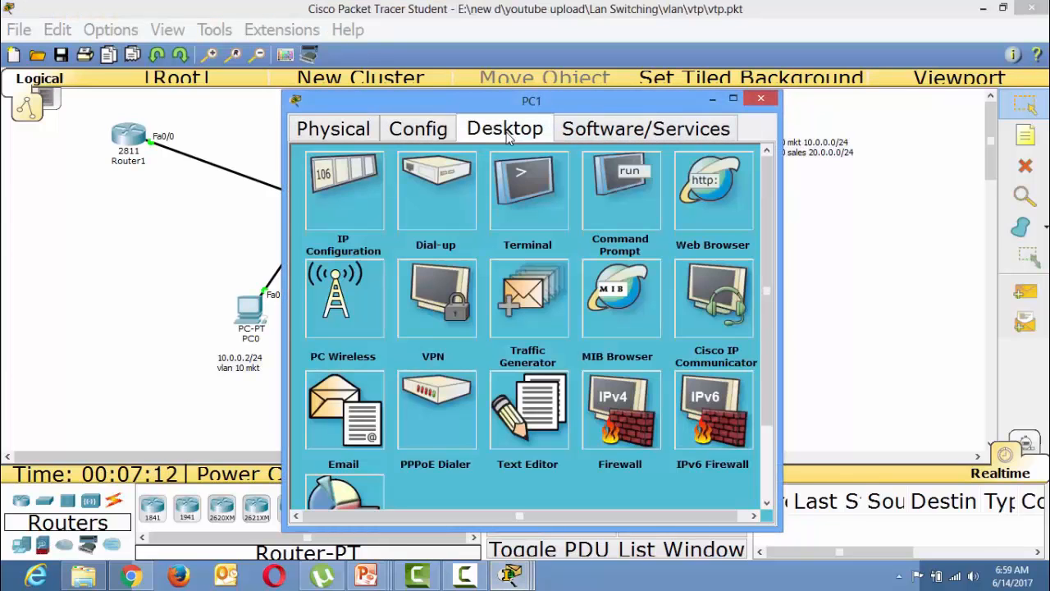
pyautogui.click(351, 191)
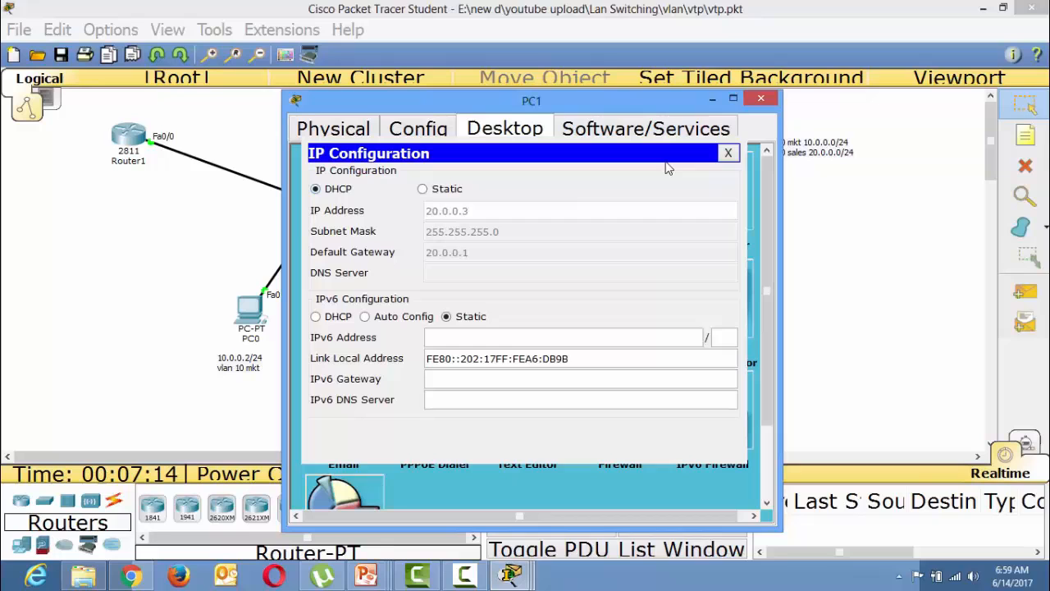
pyautogui.click(761, 97)
# Check the DHCP-assigned address in PC5's IP configuration.
pyautogui.click(460, 247)
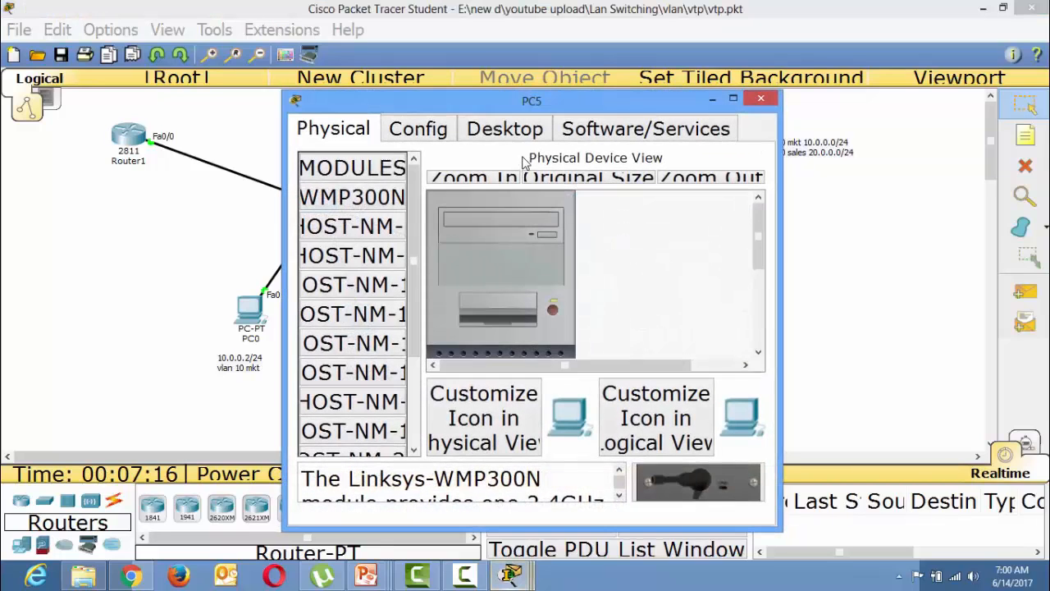
pyautogui.click(484, 131)
pyautogui.click(333, 192)
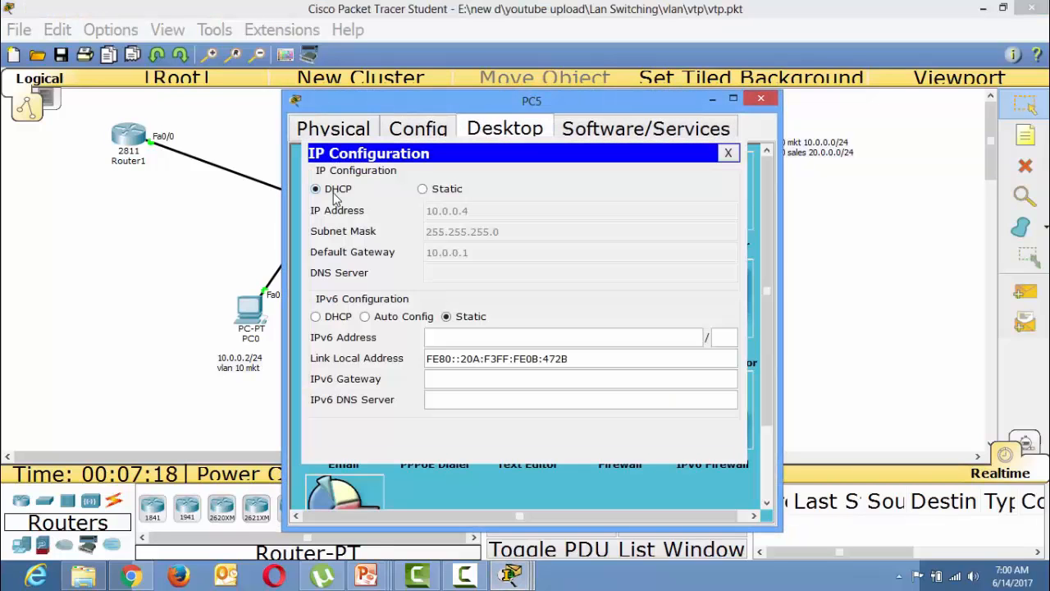
pyautogui.click(762, 100)
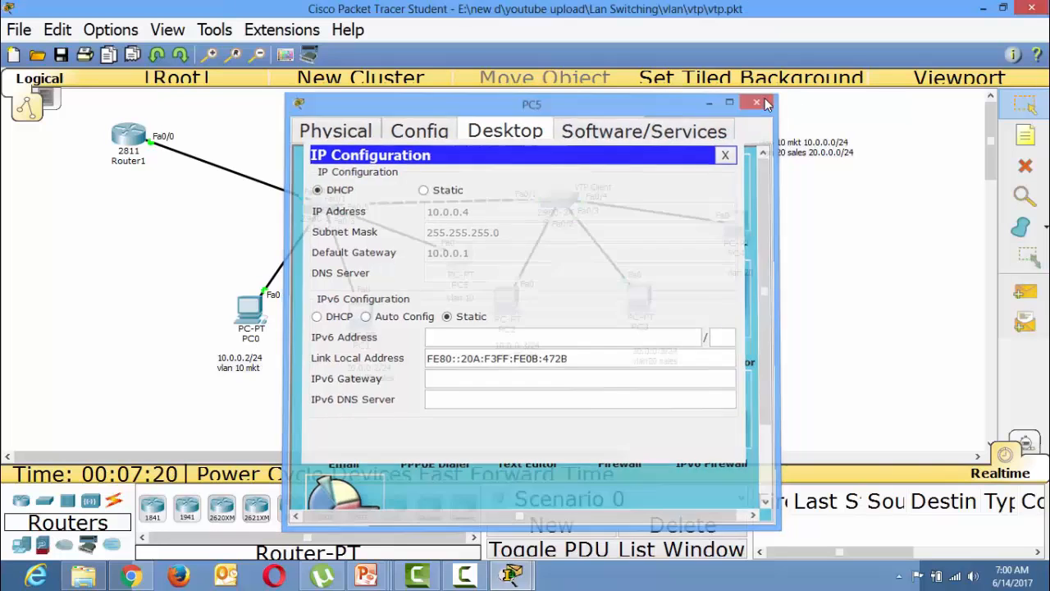
# Renew PC0's DHCP lease from its Command Prompt with ipconfig /renew and check the new IP address.
pyautogui.click(249, 312)
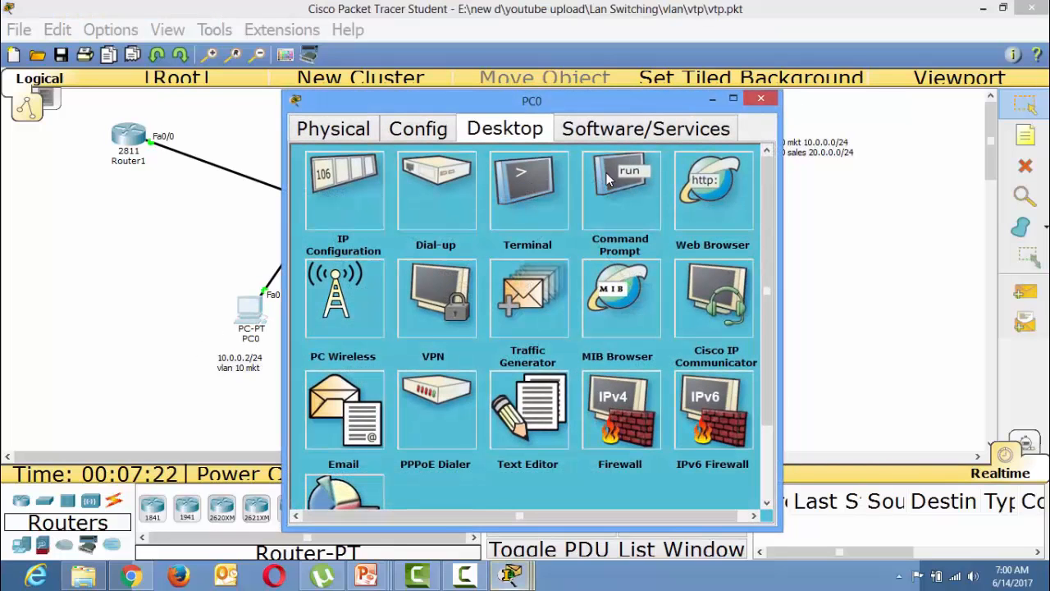
pyautogui.click(611, 181)
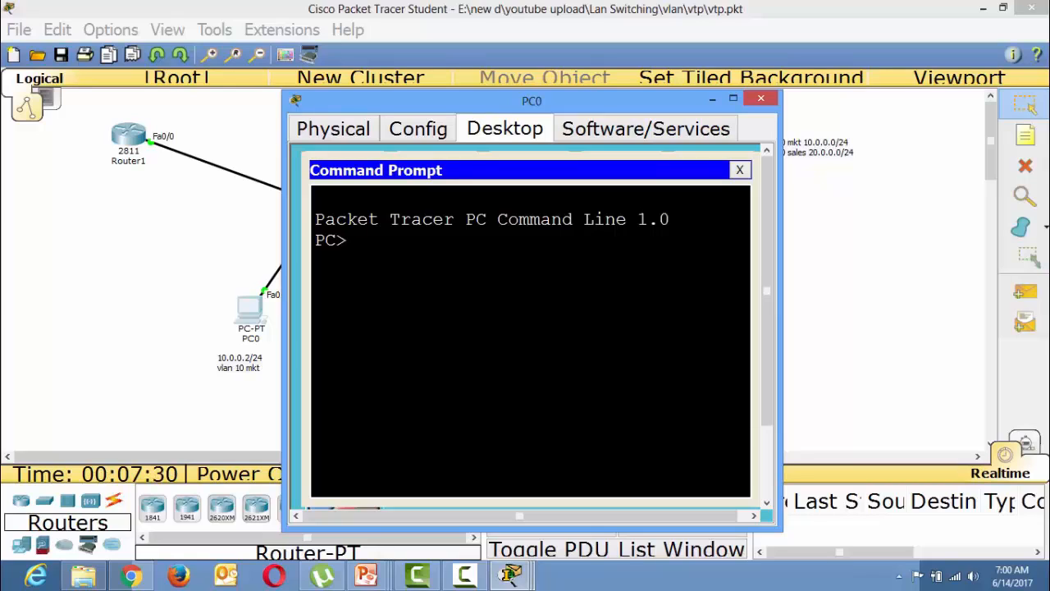
pyautogui.write('ipconfig /r')
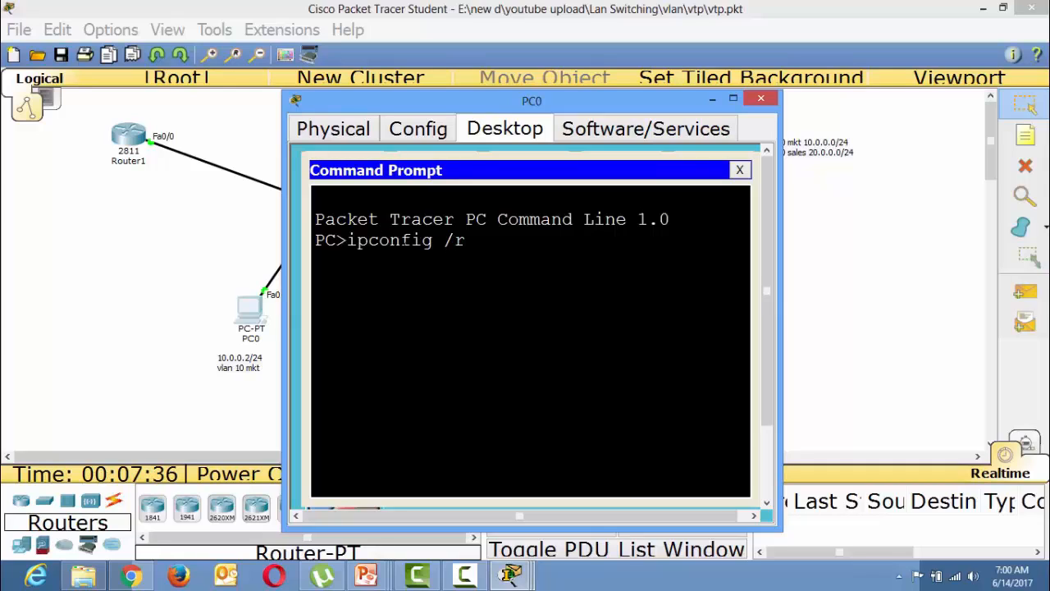
pyautogui.write('enew')
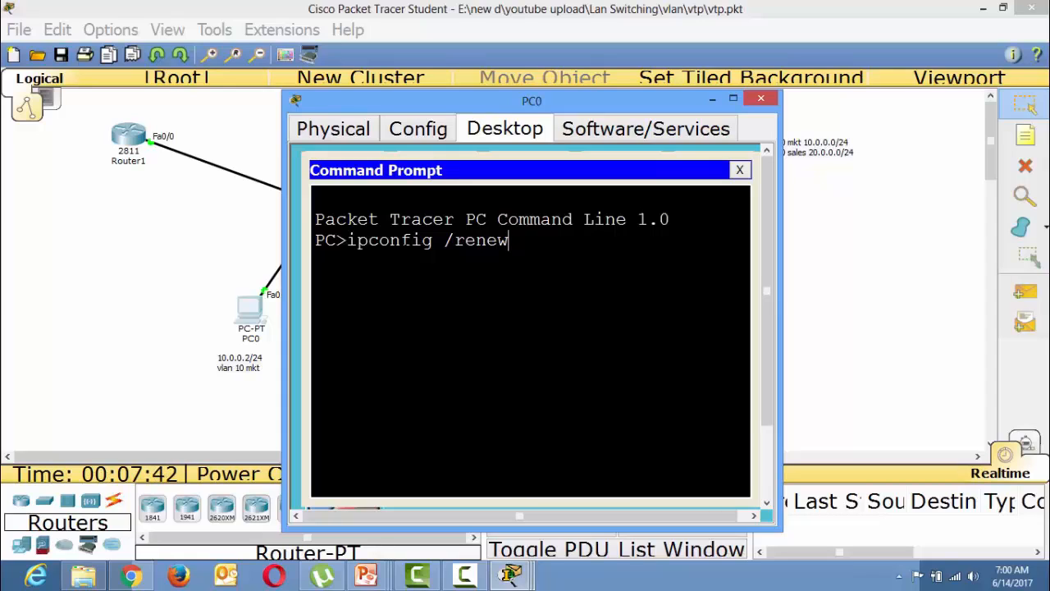
pyautogui.press('Return')
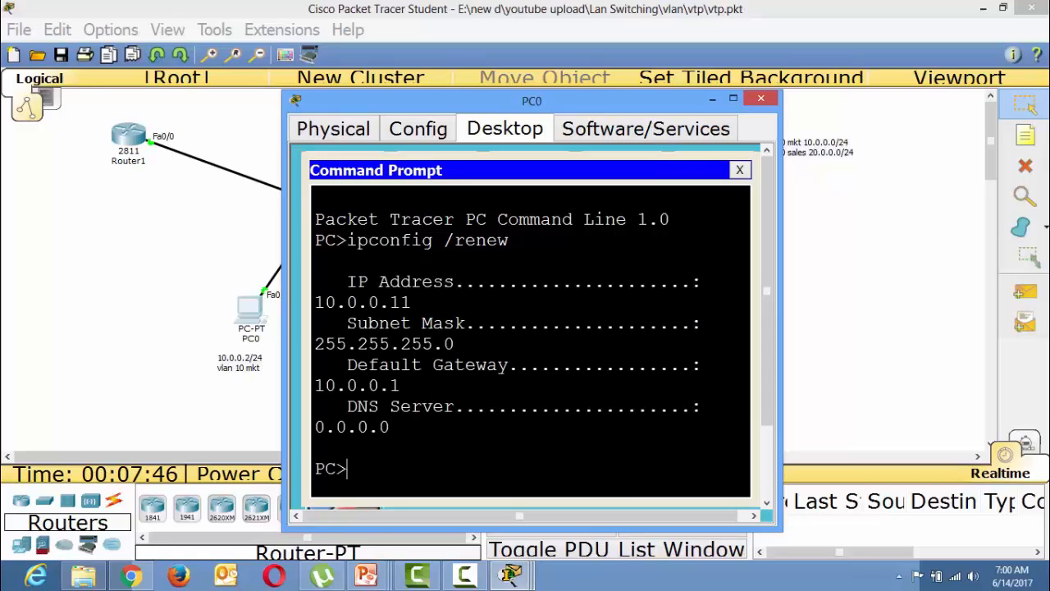
pyautogui.moveTo(411, 302); pyautogui.dragTo(379, 302)
pyautogui.click(735, 99)
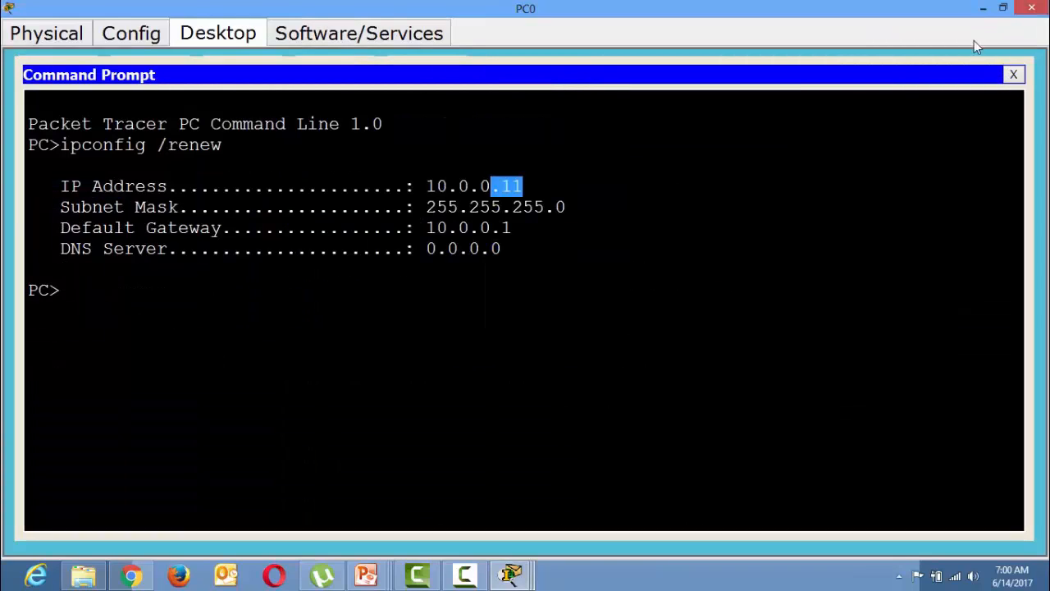
pyautogui.click(1038, 7)
# Run ipconfig /renew in PC1's Command Prompt to renew its DHCP lease and check the assigned address.
pyautogui.click(362, 316)
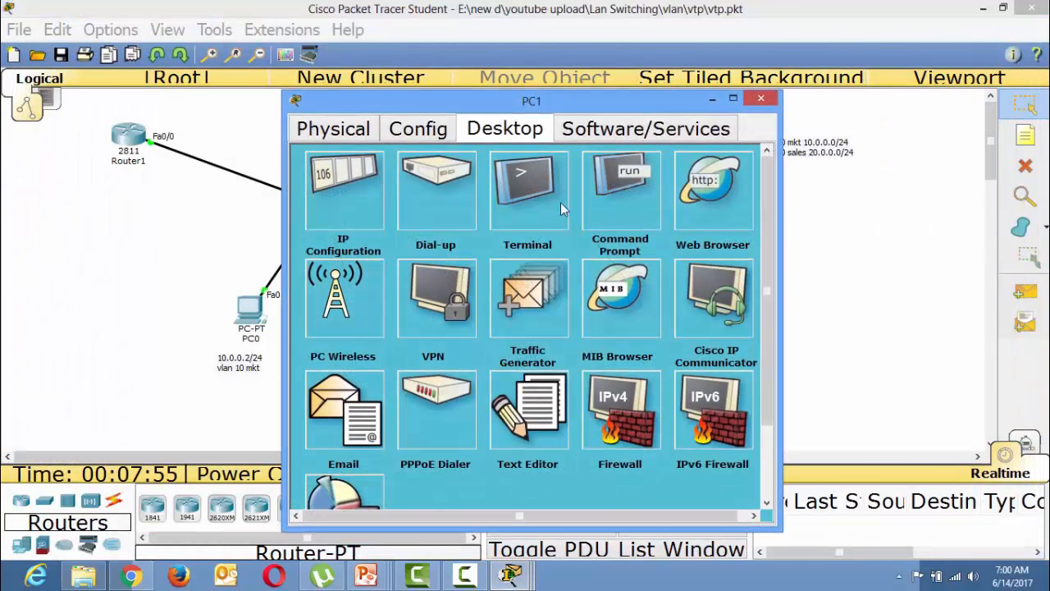
pyautogui.click(622, 197)
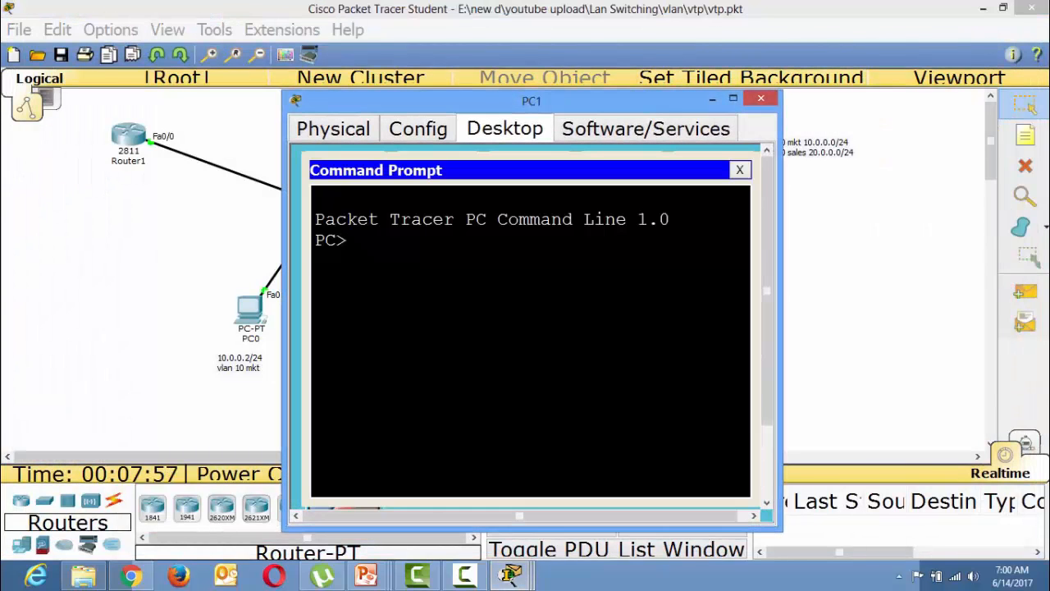
pyautogui.write('ipconfi')
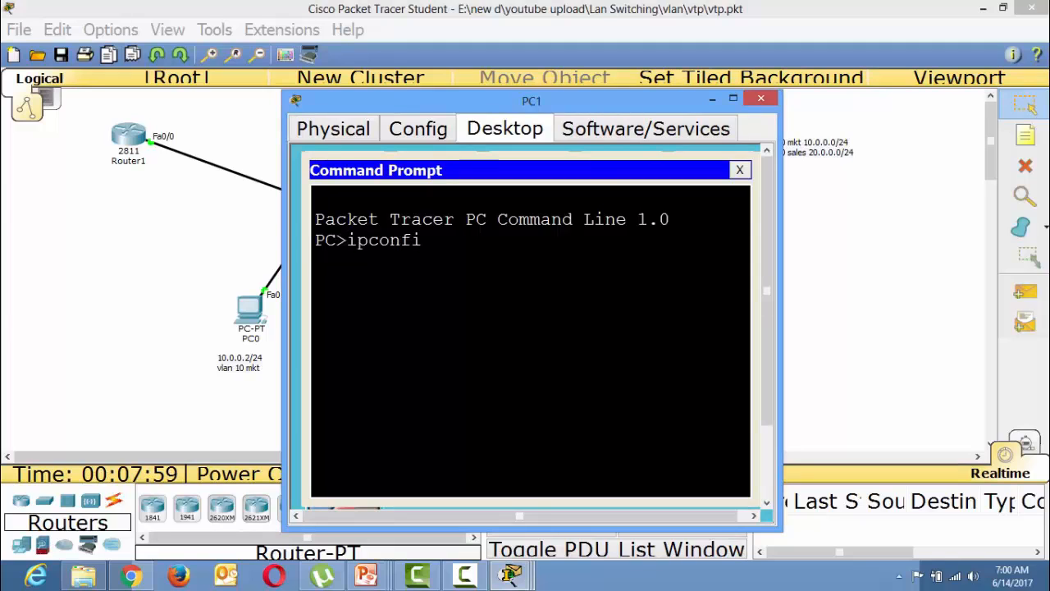
pyautogui.write('g /re')
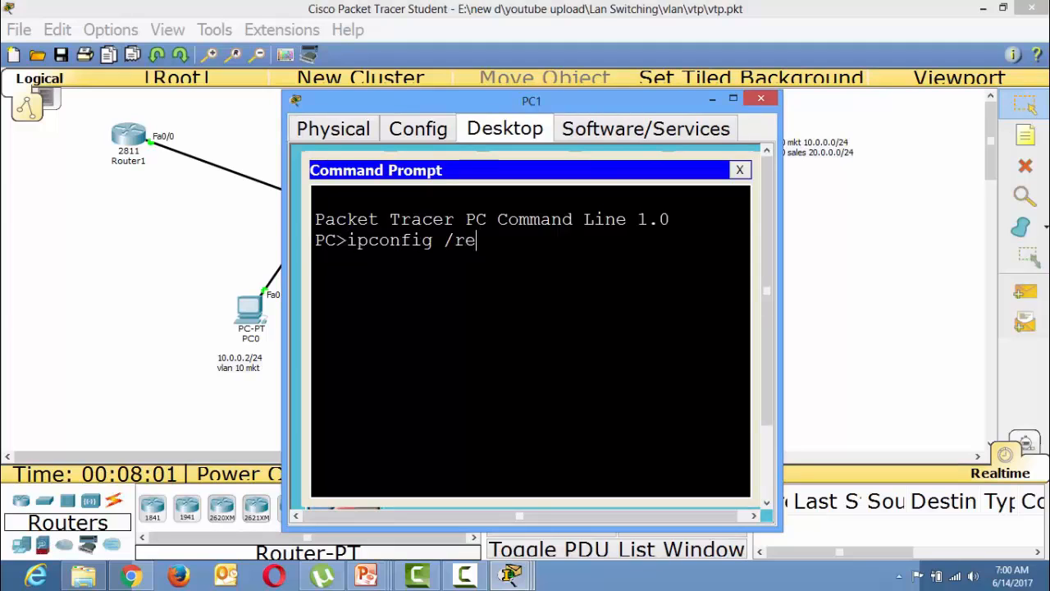
pyautogui.write('new')
pyautogui.press('Return')
pyautogui.moveTo(411, 302); pyautogui.dragTo(379, 302)
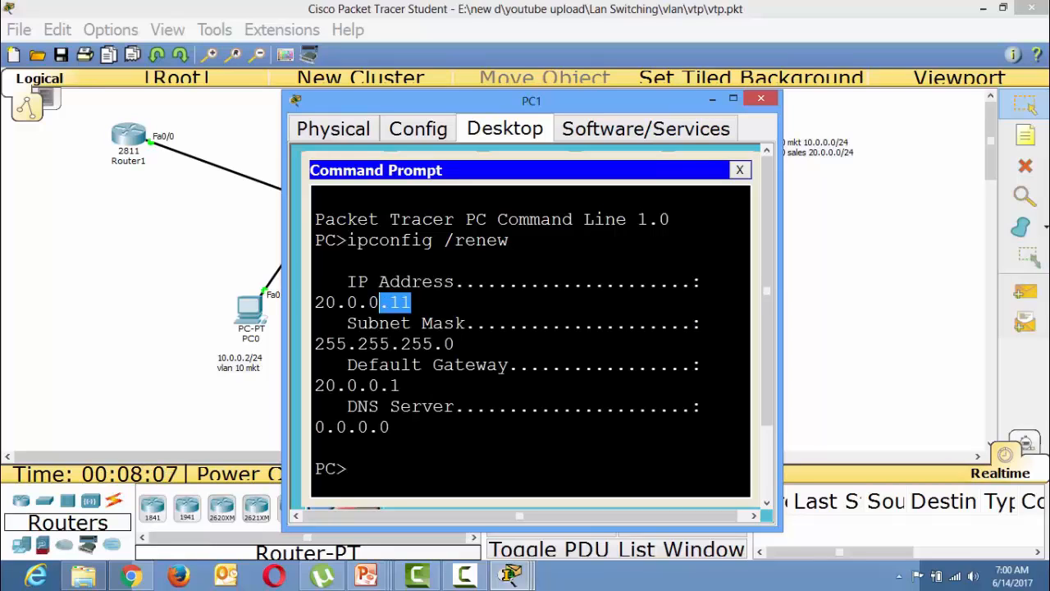
pyautogui.click(771, 99)
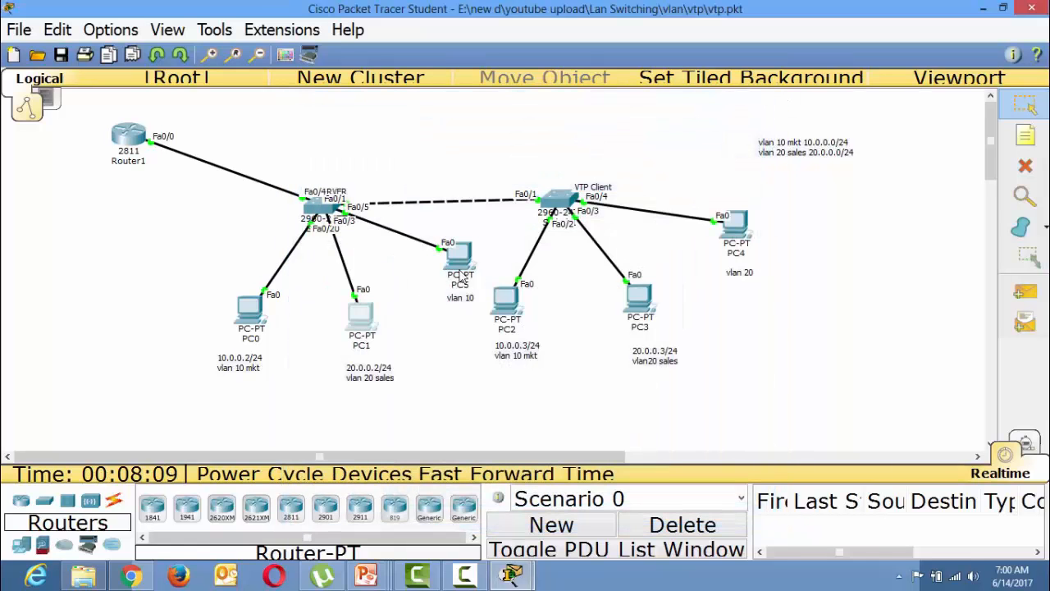
# Renew PC5's DHCP lease with ipconfig /renew in its Command Prompt.
pyautogui.click(459, 266)
pyautogui.click(606, 195)
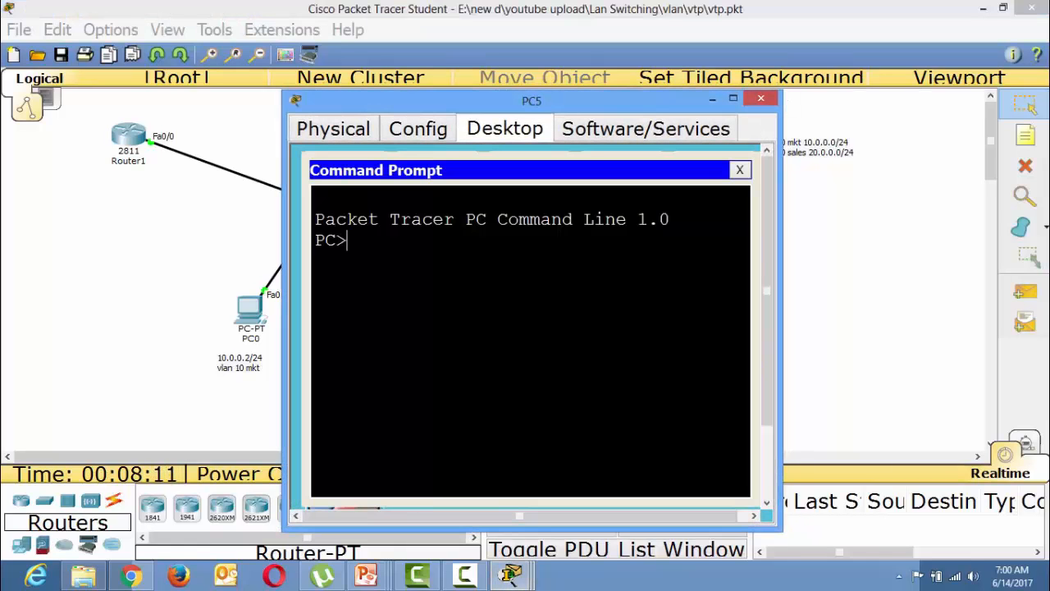
pyautogui.write('ipco')
pyautogui.write('nfi')
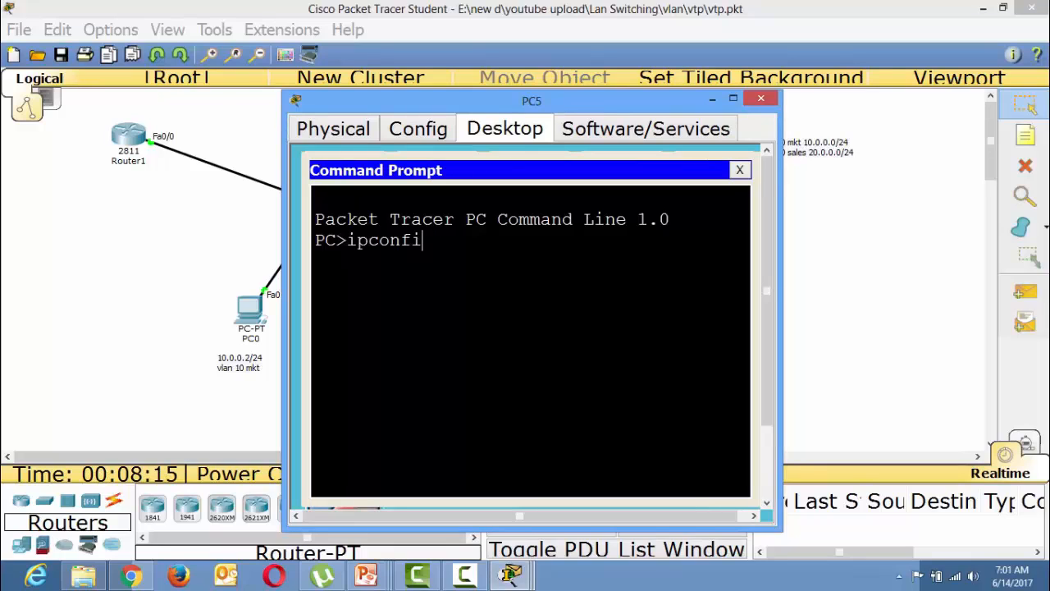
pyautogui.write('g /renew')
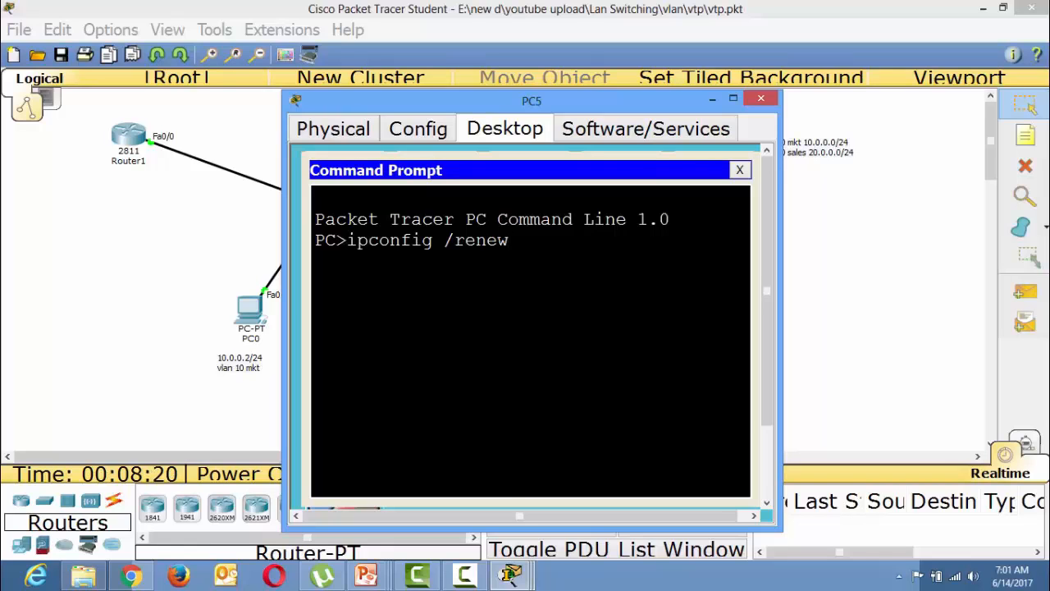
pyautogui.click(761, 98)
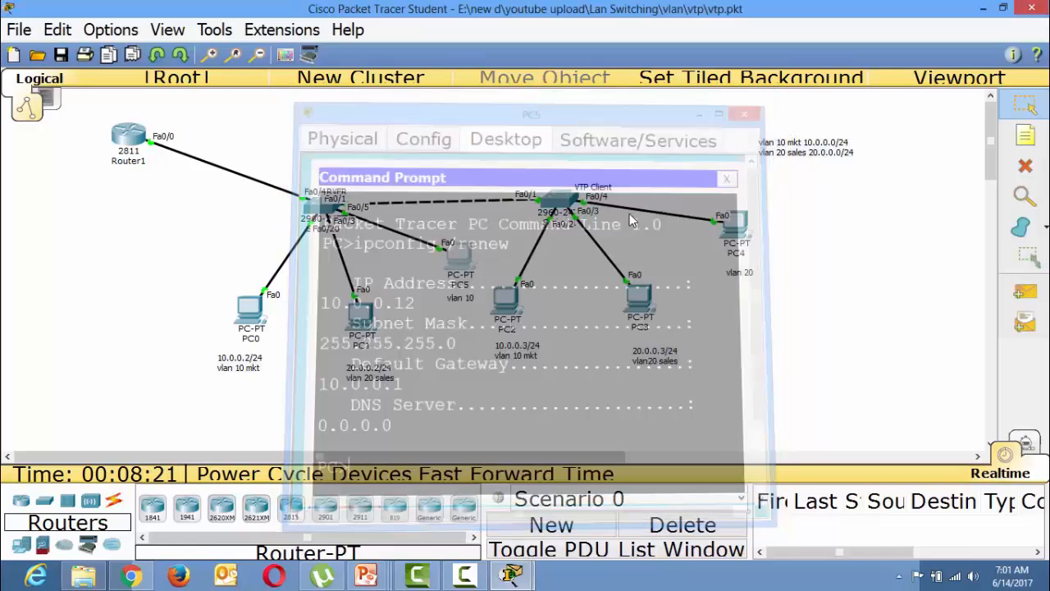
# Request a fresh DHCP address on PC2 by switching its IP configuration to Static and back to DHCP.
pyautogui.click(515, 319)
pyautogui.click(505, 129)
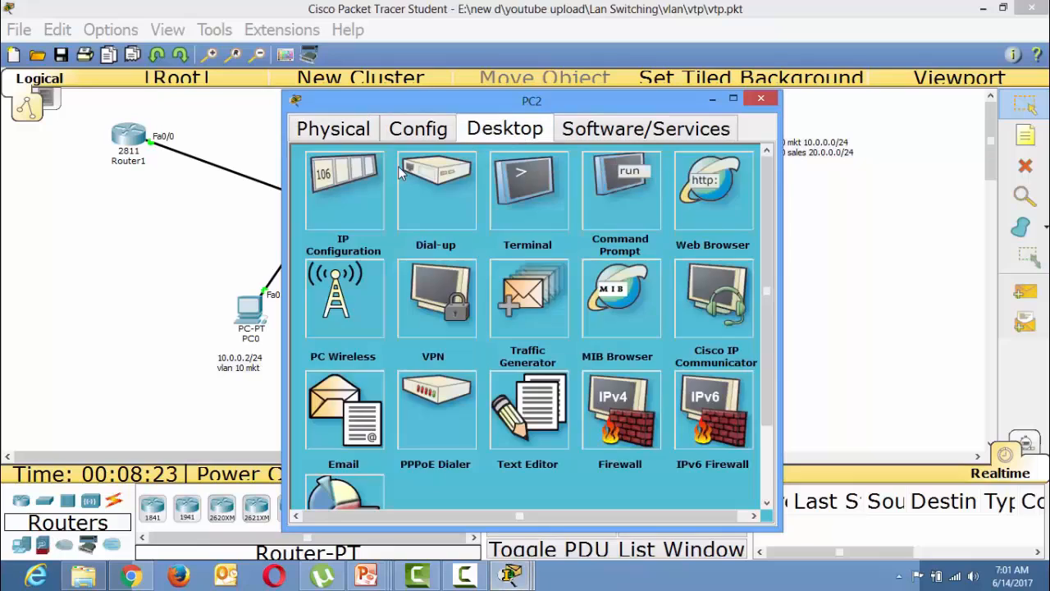
pyautogui.click(348, 197)
pyautogui.click(422, 191)
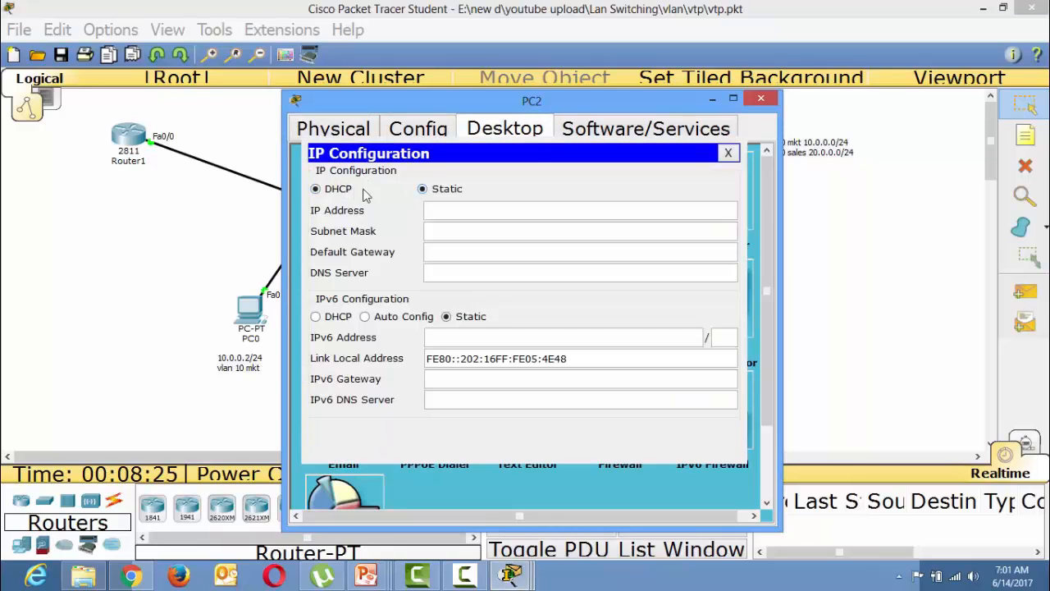
pyautogui.click(317, 190)
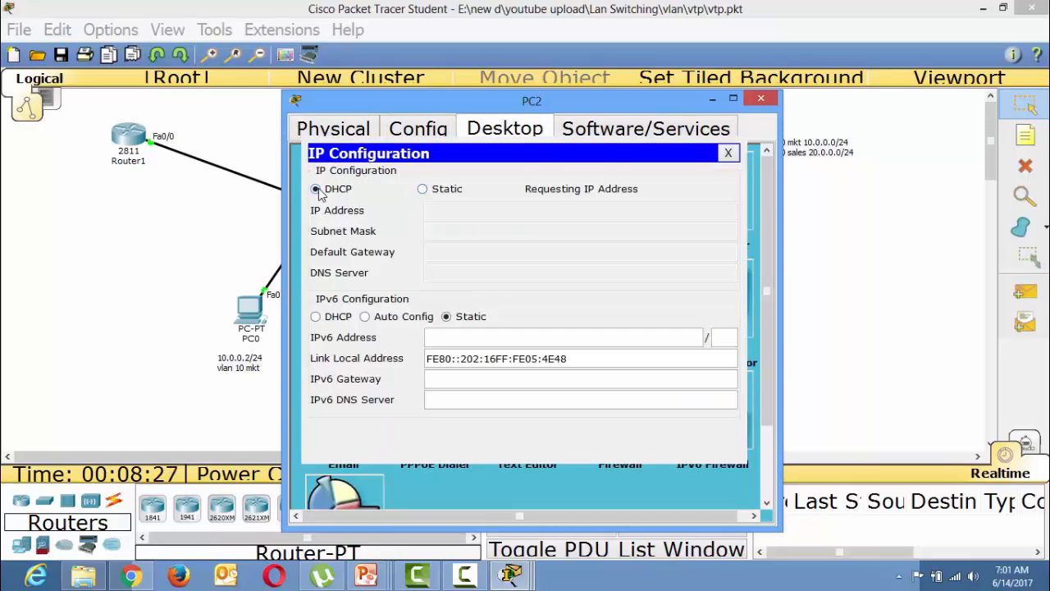
pyautogui.click(761, 98)
# Switch PC3's IP configuration to Static and back to DHCP to request a fresh address.
pyautogui.click(639, 305)
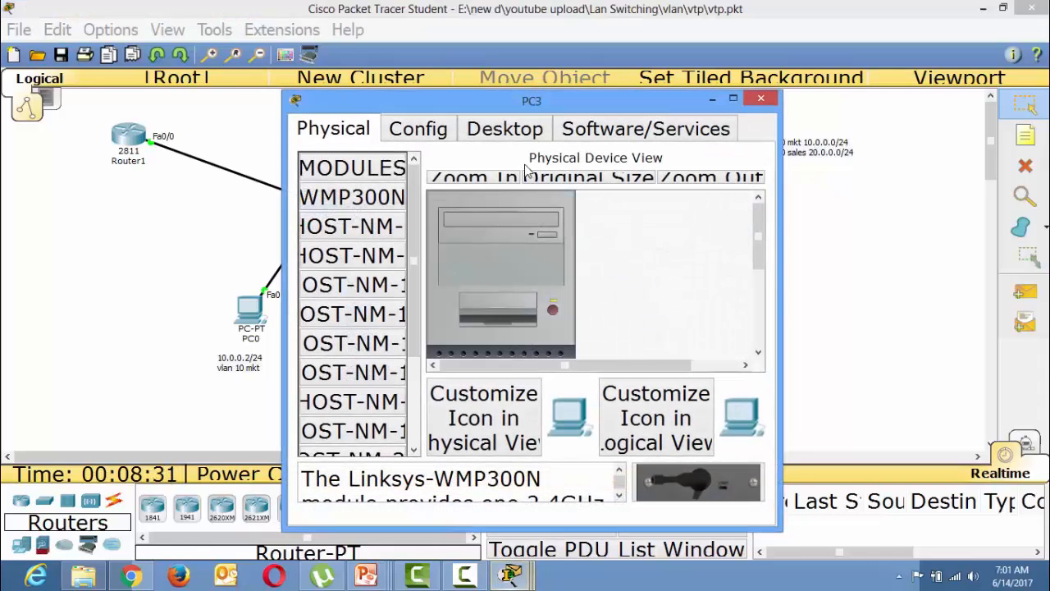
pyautogui.click(501, 129)
pyautogui.click(345, 189)
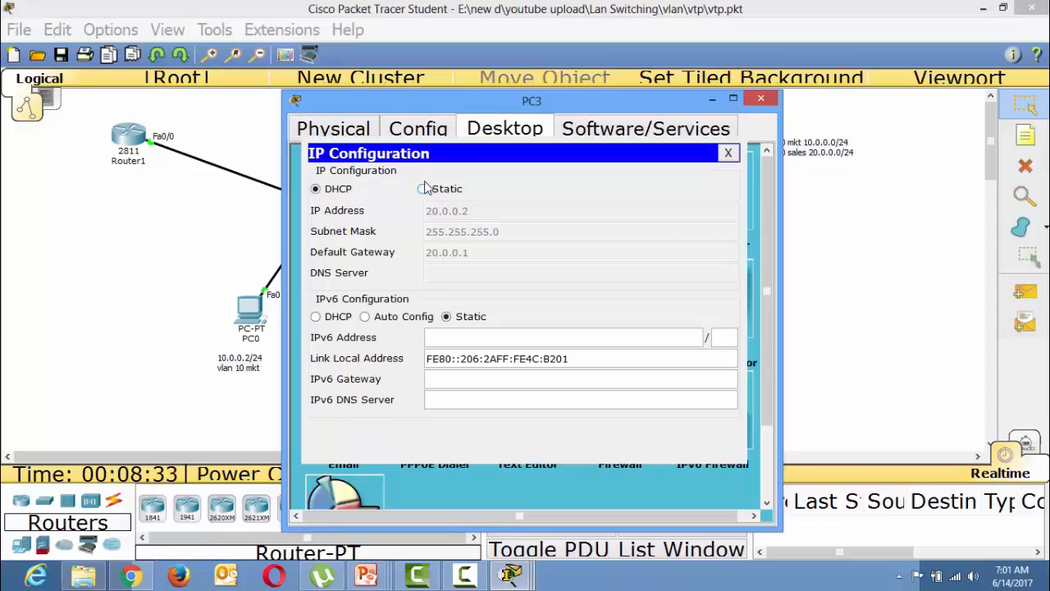
pyautogui.click(423, 188)
pyautogui.click(317, 190)
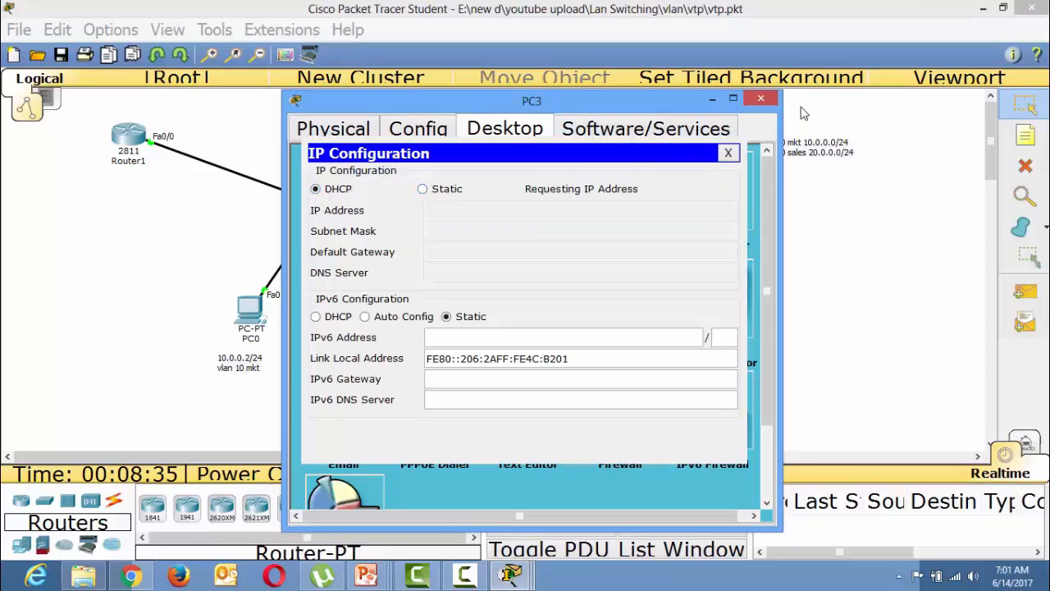
pyautogui.click(761, 98)
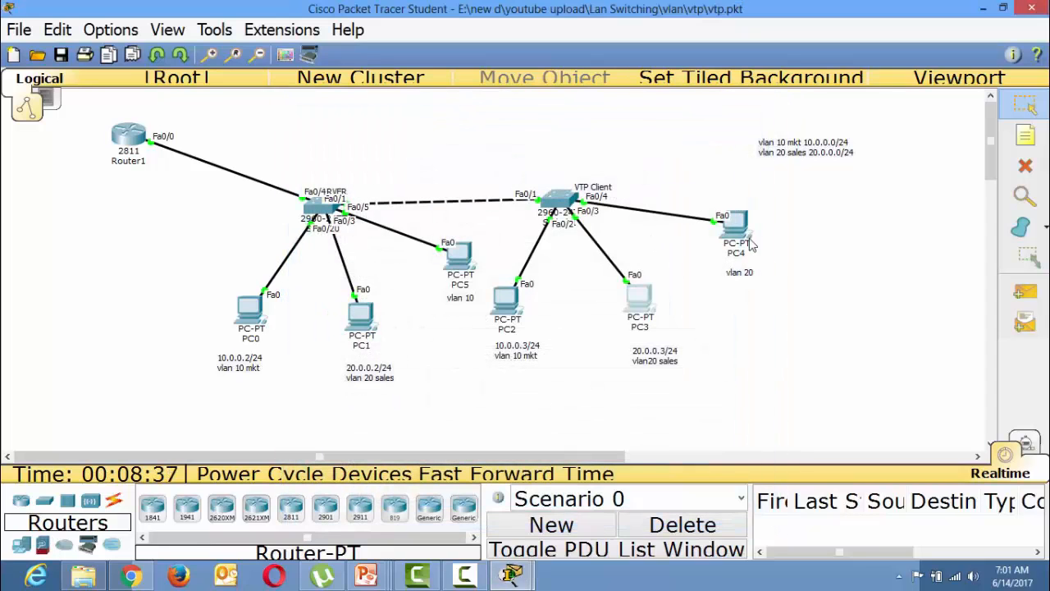
# Make PC4 request a new DHCP address by setting its IP configuration to Static and back to DHCP.
pyautogui.click(735, 226)
pyautogui.click(497, 131)
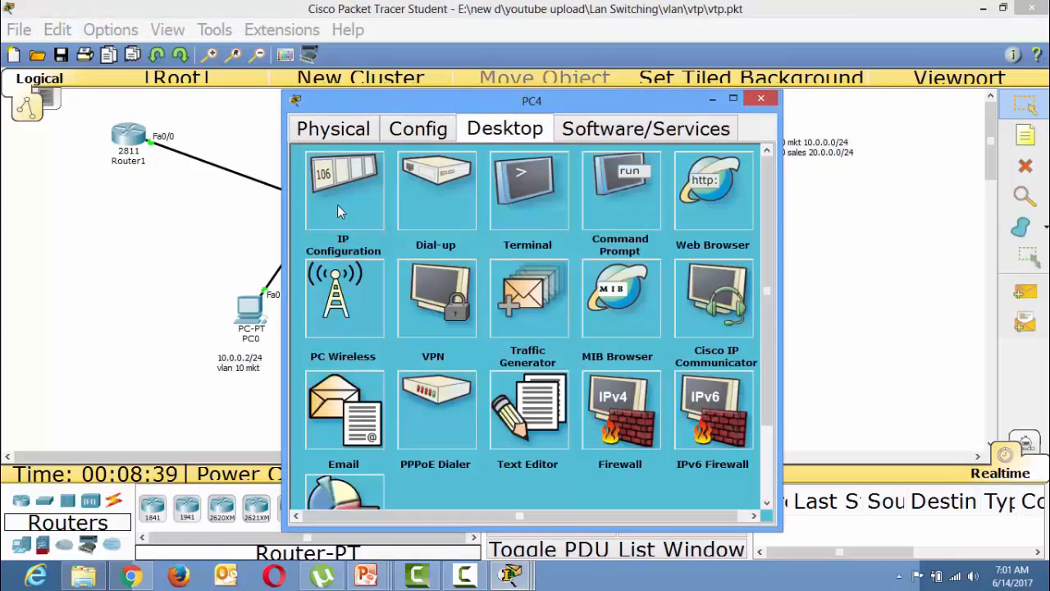
pyautogui.click(337, 205)
pyautogui.click(422, 190)
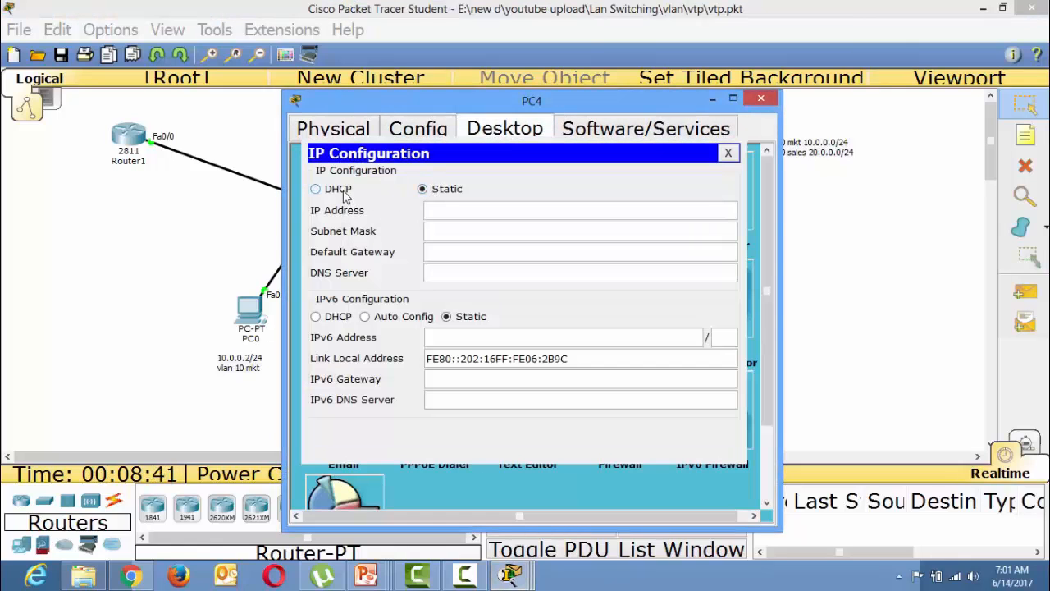
pyautogui.click(344, 192)
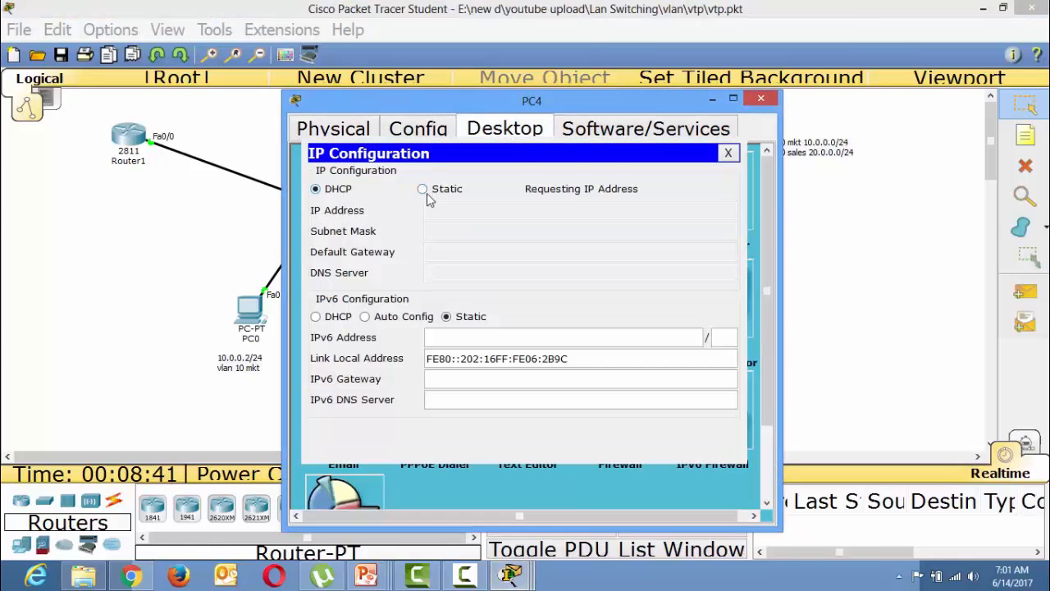
pyautogui.click(762, 98)
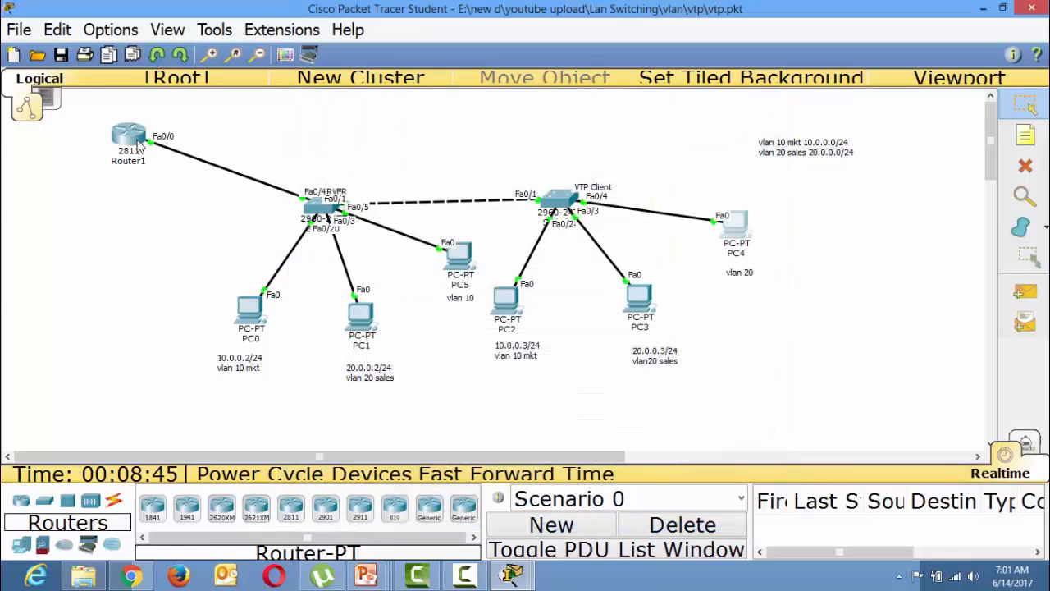
# Review the DHCP excluded-address ranges in Router1's CLI and check the addresses assigned to the PCs.
pyautogui.click(129, 137)
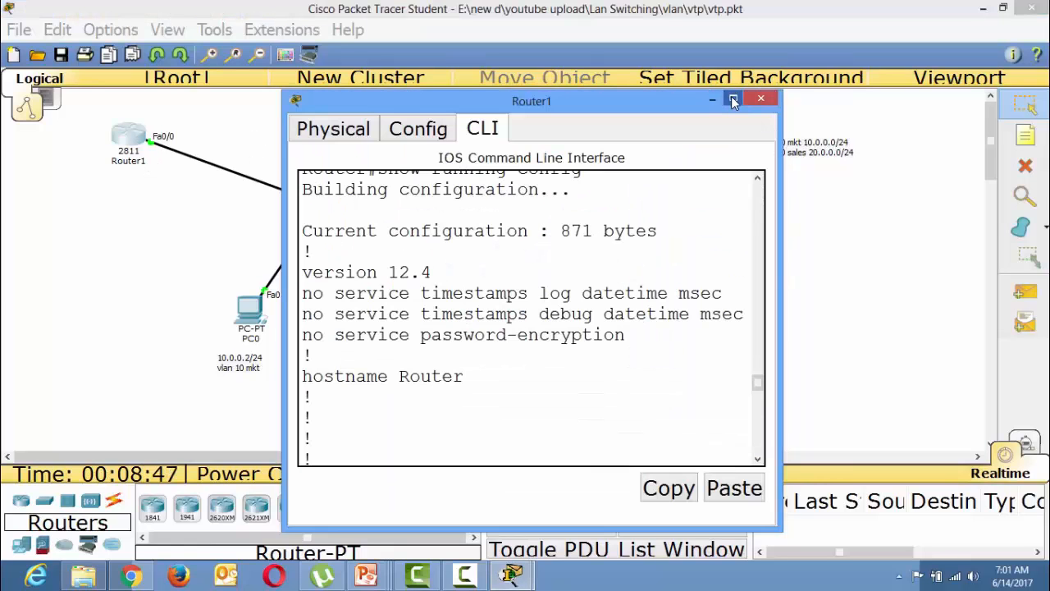
pyautogui.click(732, 99)
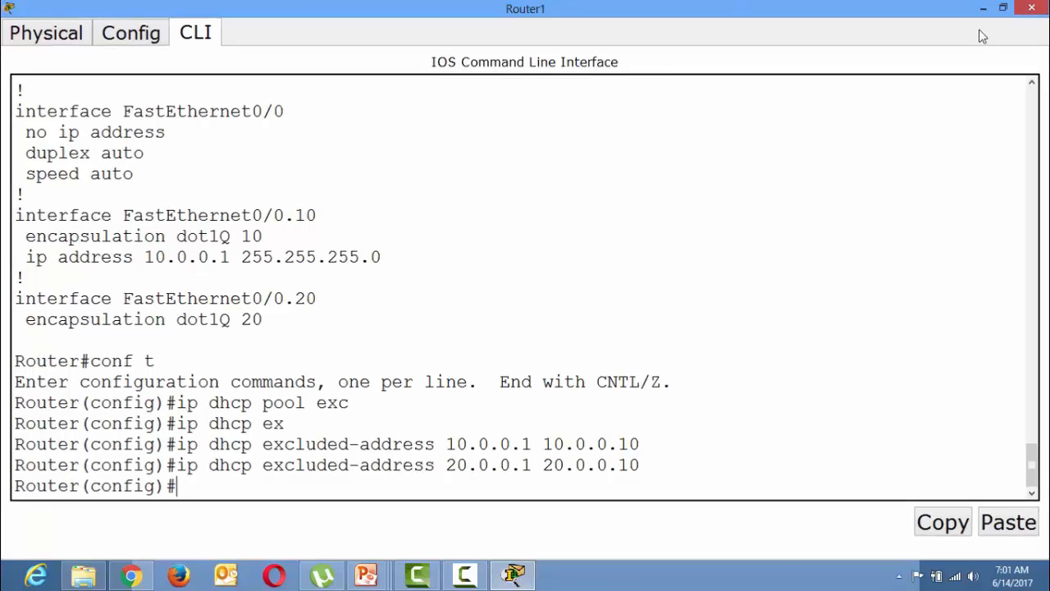
pyautogui.click(1042, 7)
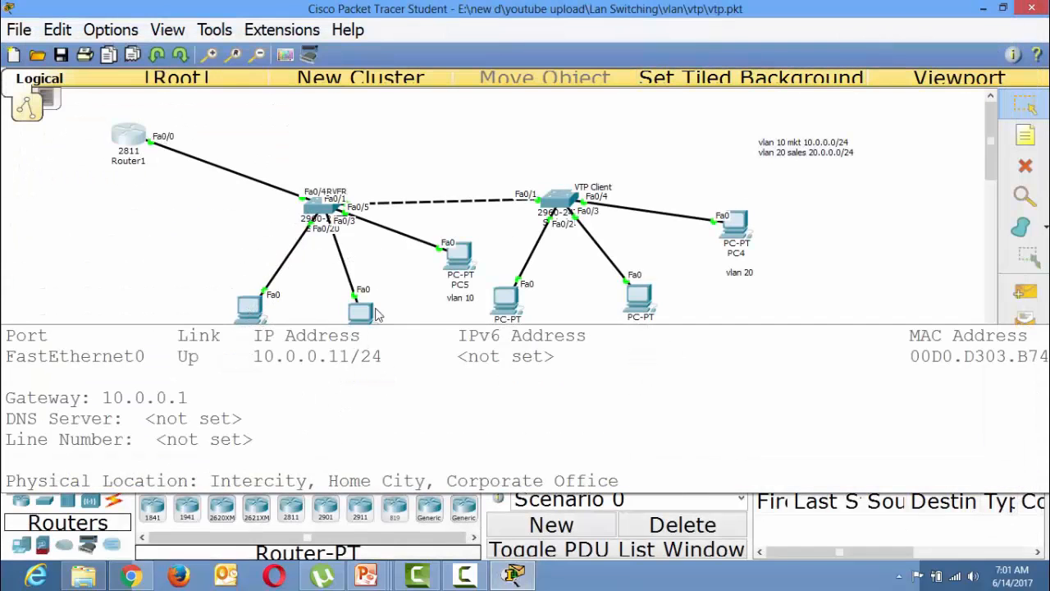
pyautogui.moveTo(510, 304)
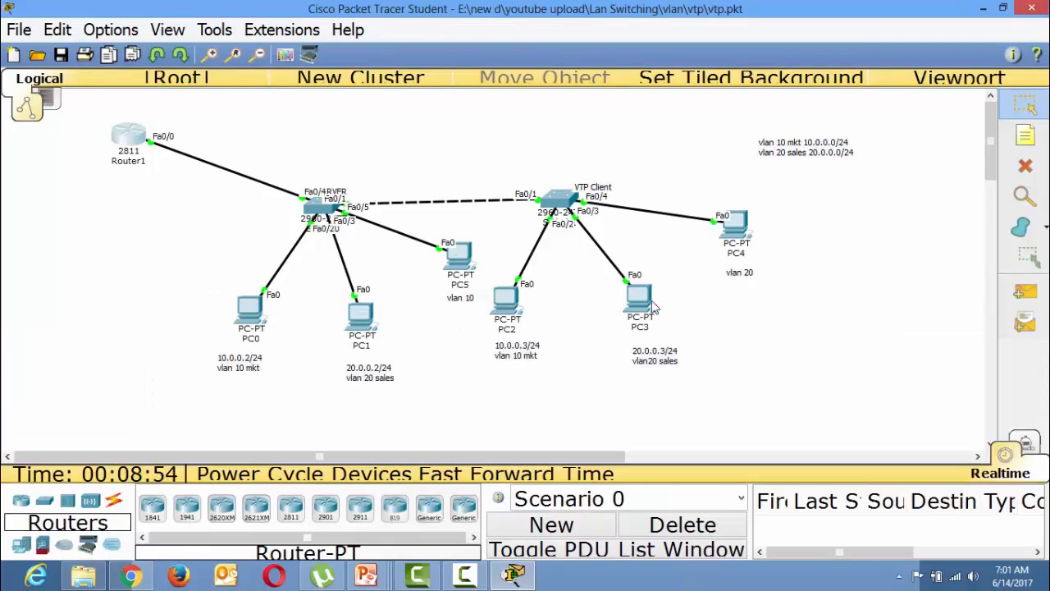
pyautogui.moveTo(654, 306)
# Test inter-VLAN connectivity from PC0's Command Prompt by pinging 20.0.0.12 twice.
pyautogui.click(261, 320)
pyautogui.click(629, 211)
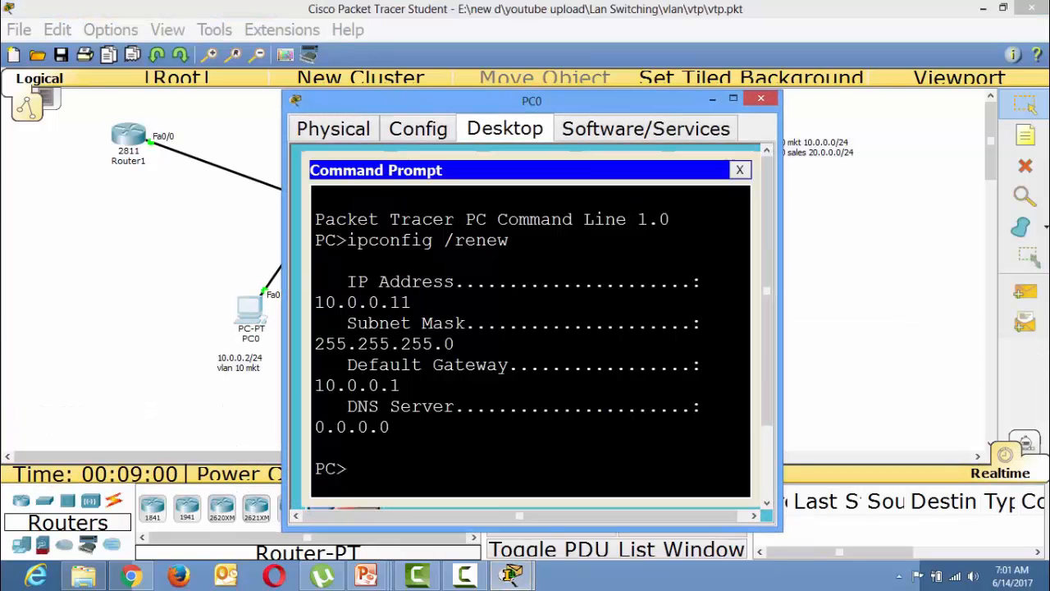
pyautogui.write('pig')
pyautogui.press('BackSpace')
pyautogui.write('ng 20.0.0.12')
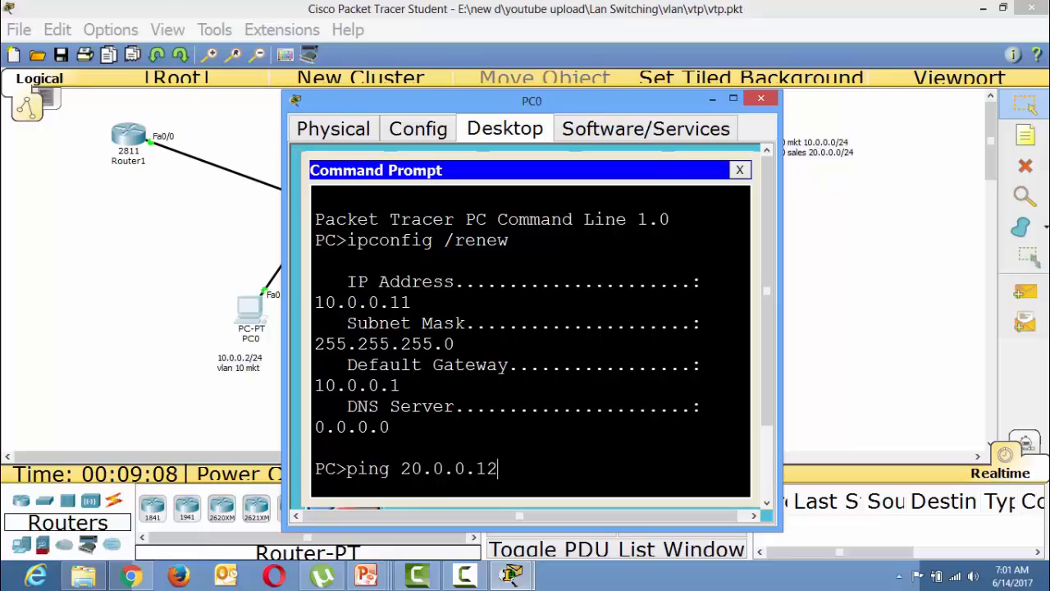
pyautogui.press('Return')
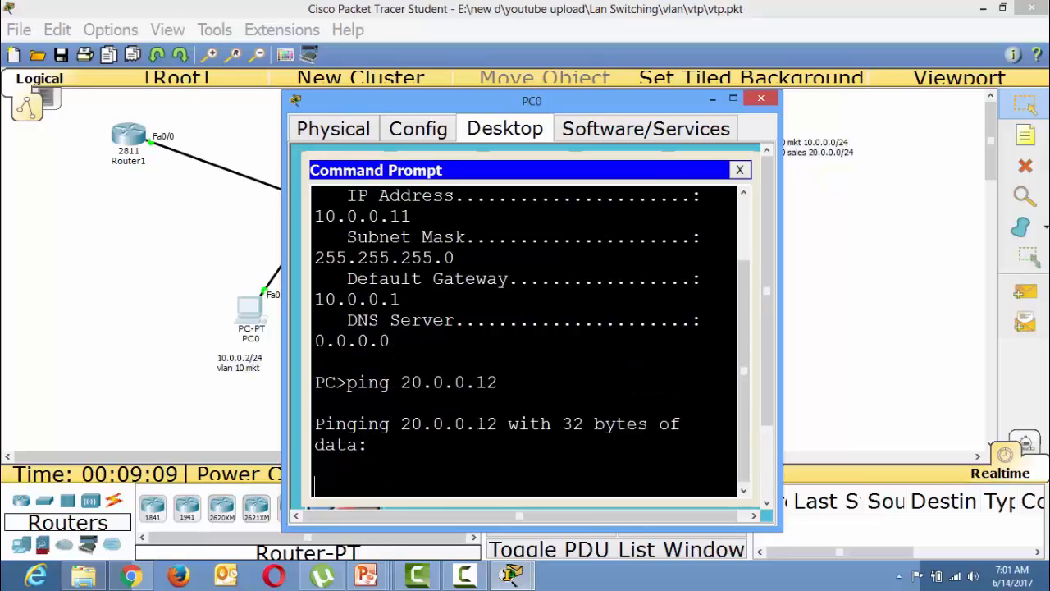
pyautogui.click(733, 98)
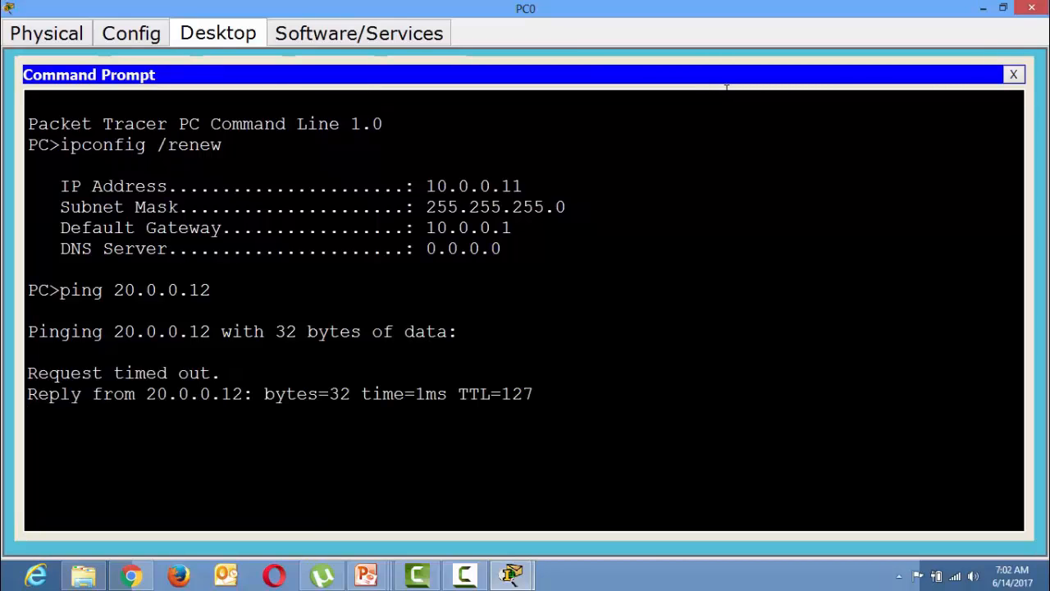
pyautogui.press('Up')
pyautogui.press('Return')
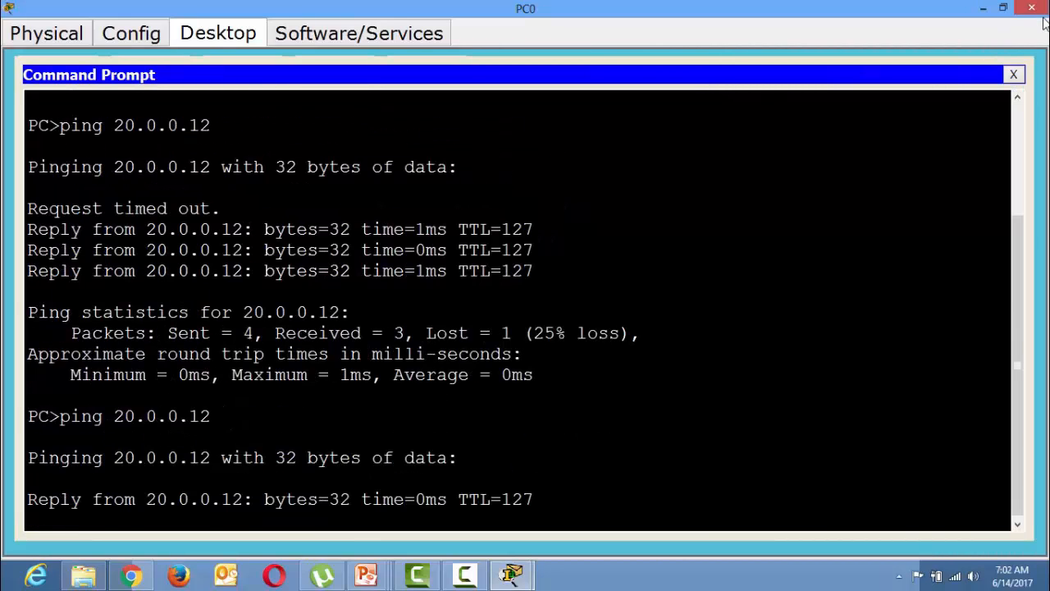
pyautogui.click(1033, 9)
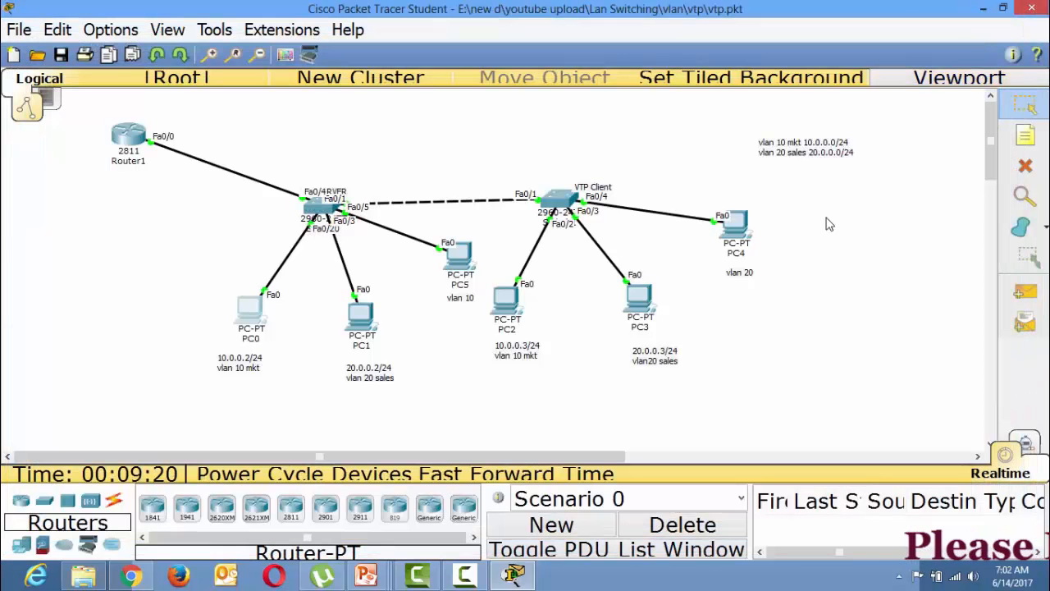
# Move the note listing the VLAN 10 and VLAN 20 networks up and to the right, freeing the space above PC4.
pyautogui.moveTo(808, 156); pyautogui.dragTo(889, 134)
pyautogui.click(847, 223)
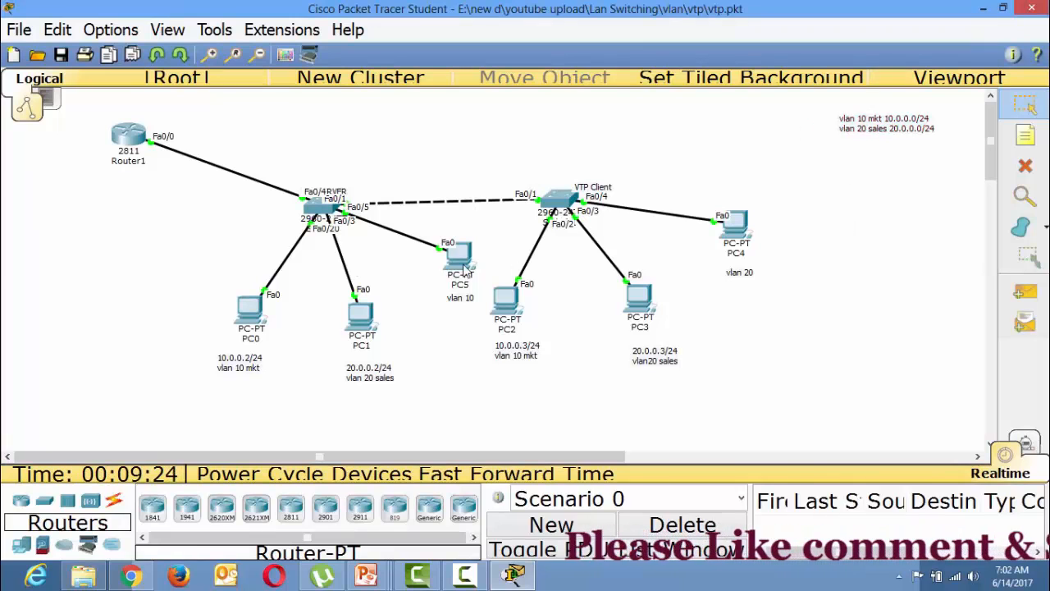
pyautogui.moveTo(220, 255); pyautogui.dragTo(353, 402)
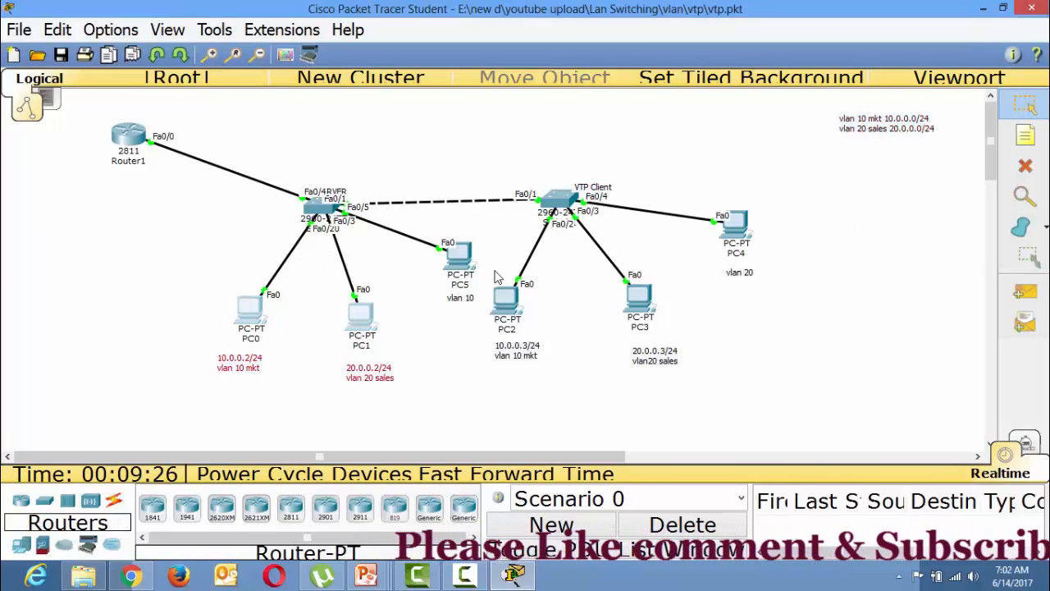
pyautogui.click(187, 284)
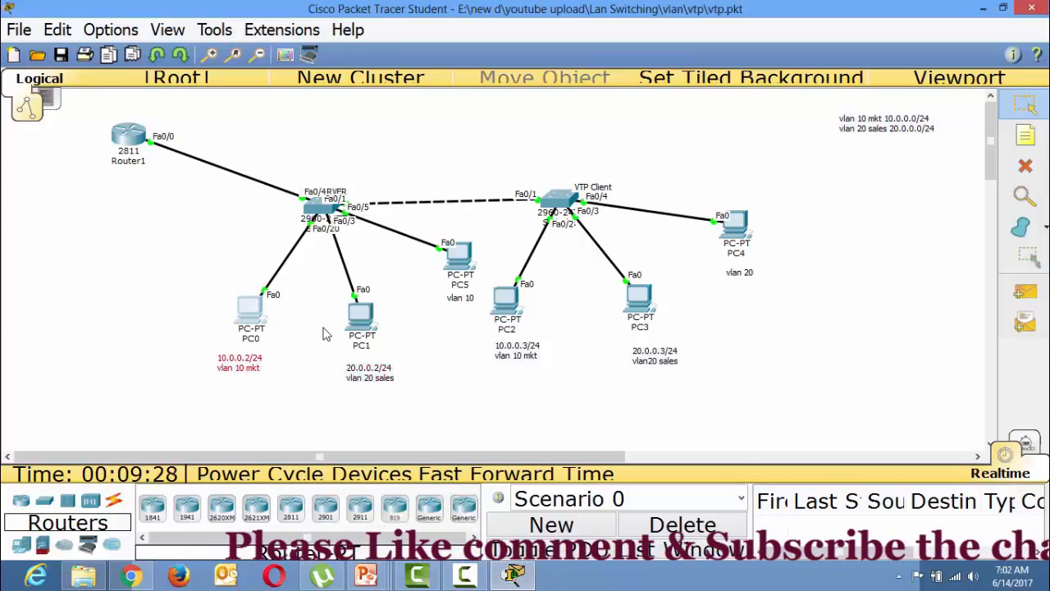
pyautogui.moveTo(316, 284); pyautogui.dragTo(425, 417)
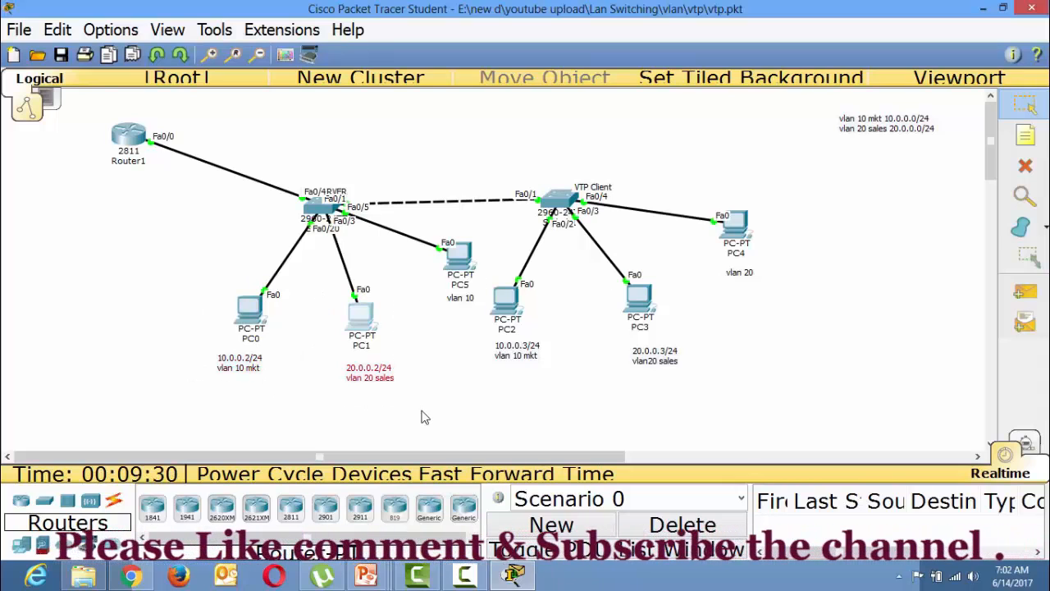
pyautogui.click(419, 416)
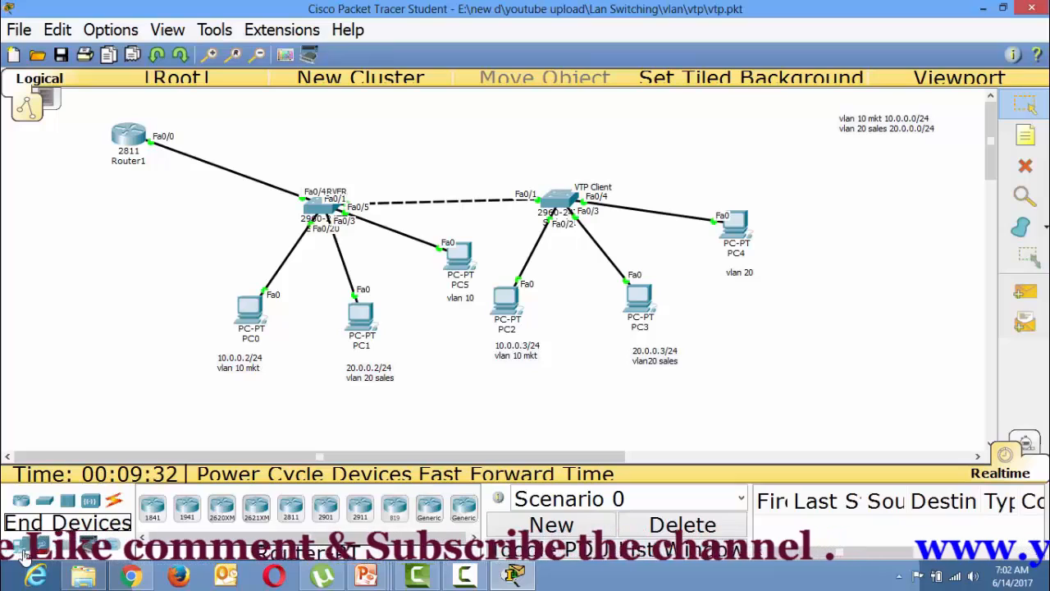
# Add a generic server to the topology above PC4.
pyautogui.click(24, 556)
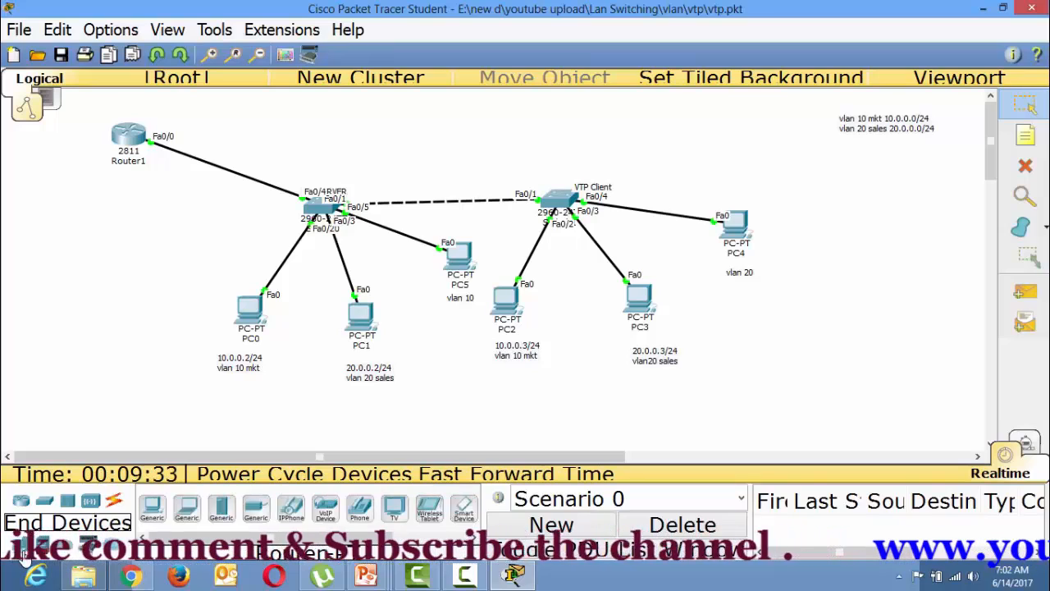
pyautogui.click(222, 513)
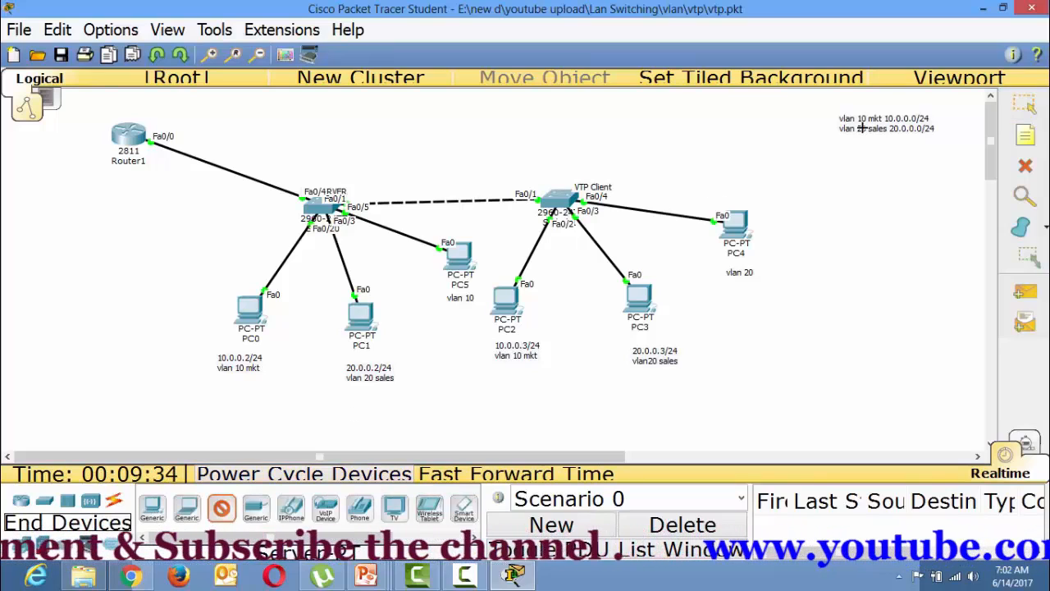
pyautogui.click(740, 124)
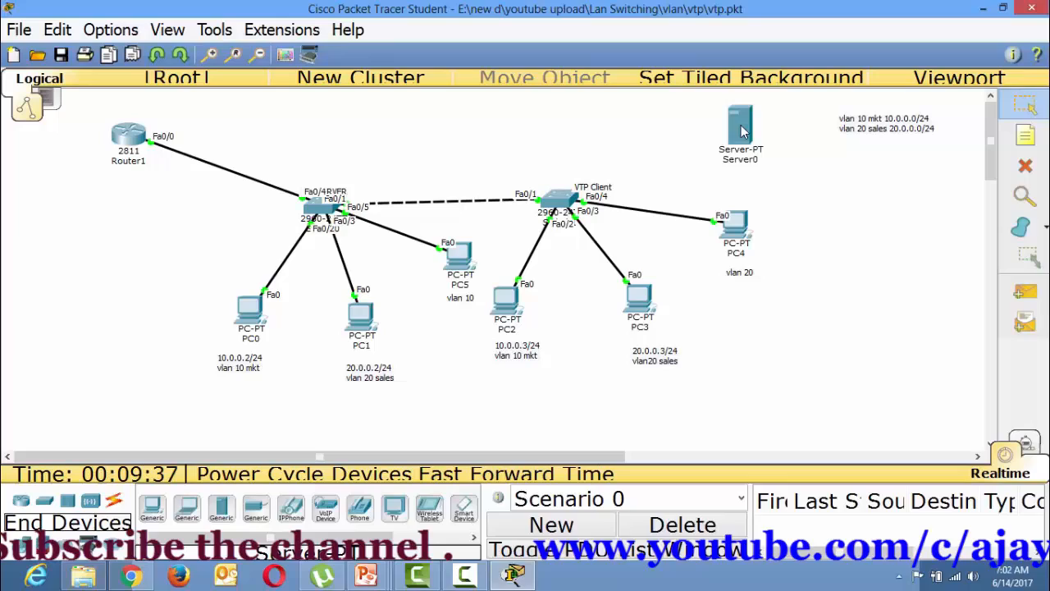
# Connect FastEthernet0/5 of the VTP Client switch to the new server's Fa0 port with a copper straight-through cable.
pyautogui.click(116, 504)
pyautogui.click(222, 511)
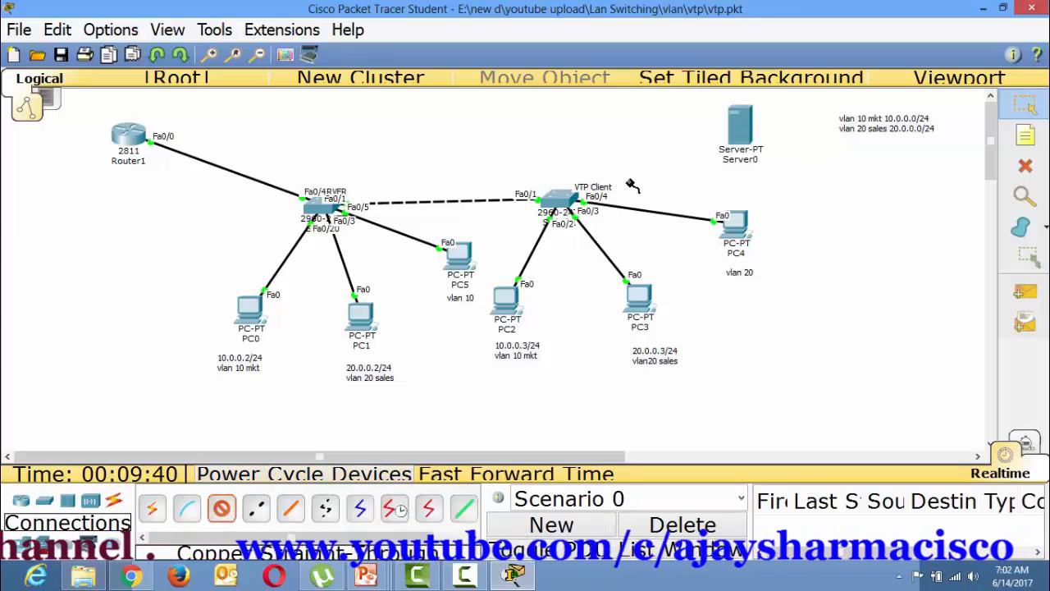
pyautogui.click(561, 200)
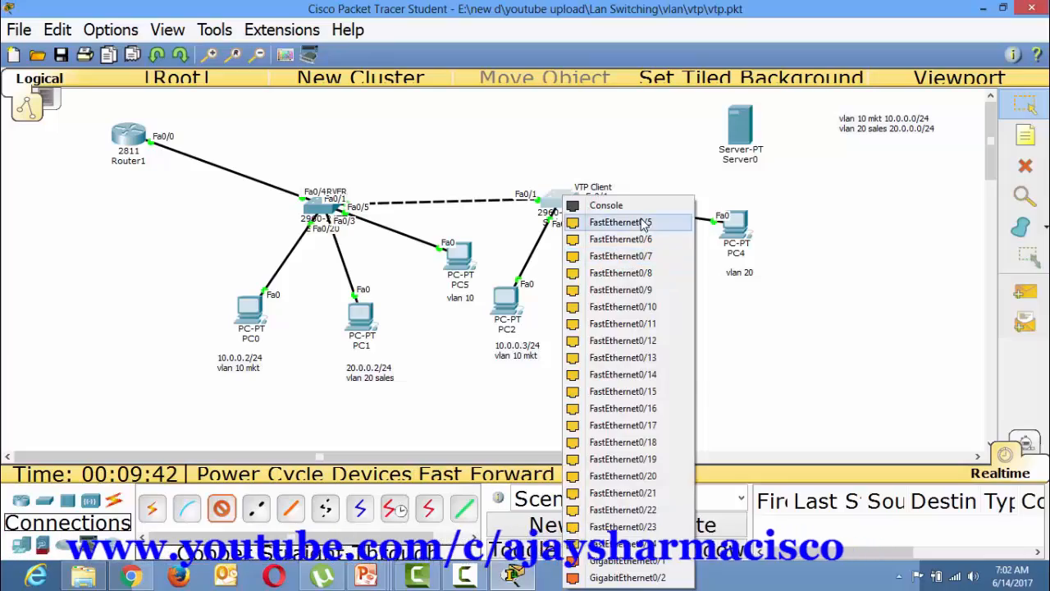
pyautogui.click(622, 222)
pyautogui.click(741, 139)
pyautogui.click(773, 146)
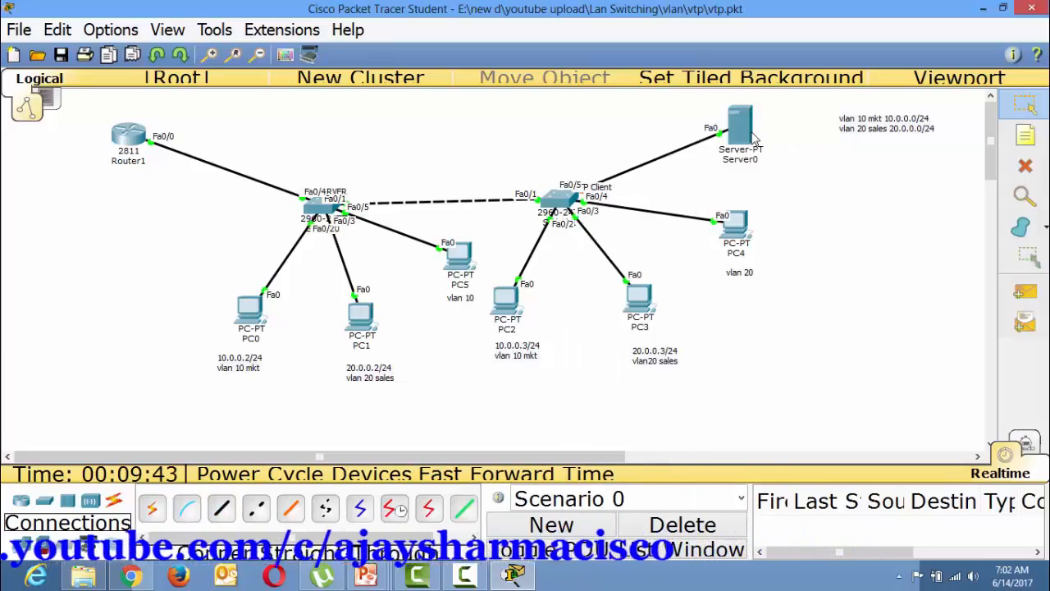
# Look over the services that Server0 offers, including its HTTP settings.
pyautogui.click(740, 121)
pyautogui.click(520, 127)
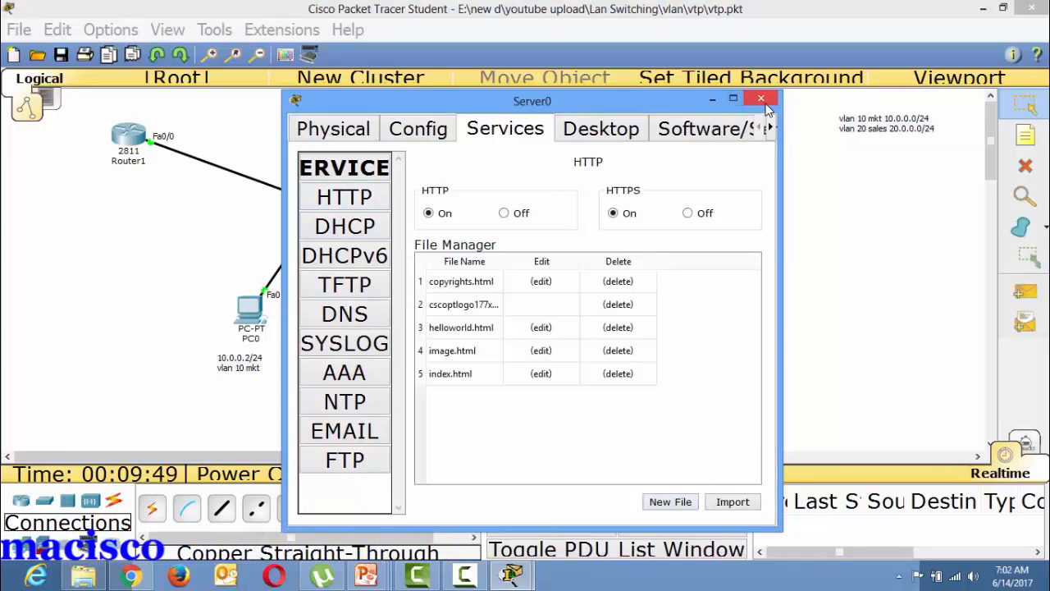
pyautogui.click(760, 99)
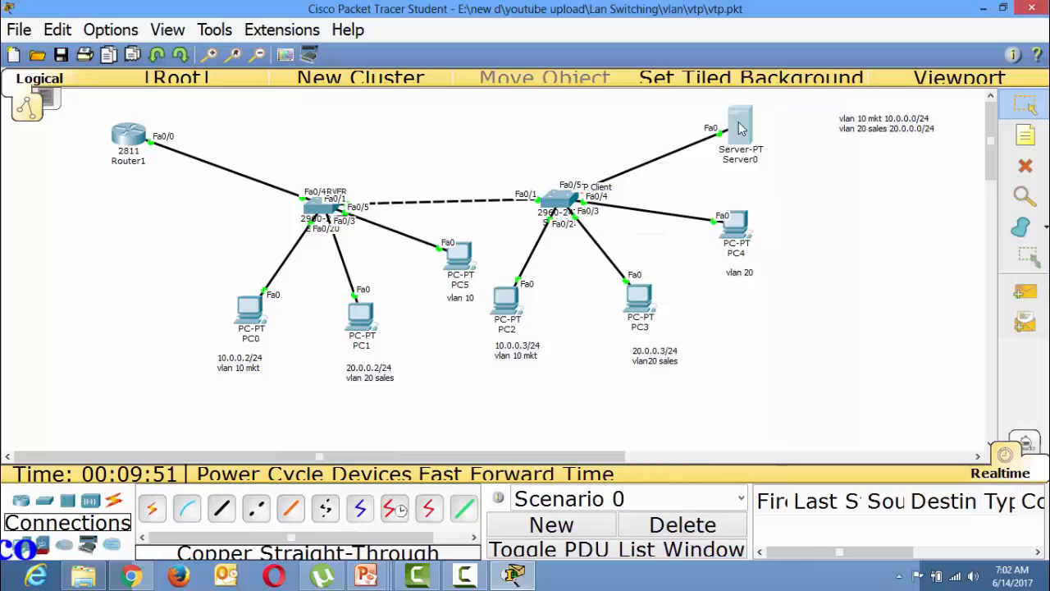
# Add the line "vlan 30 server 30.0.0.0/24" to the VLAN note.
pyautogui.doubleClick(919, 138)
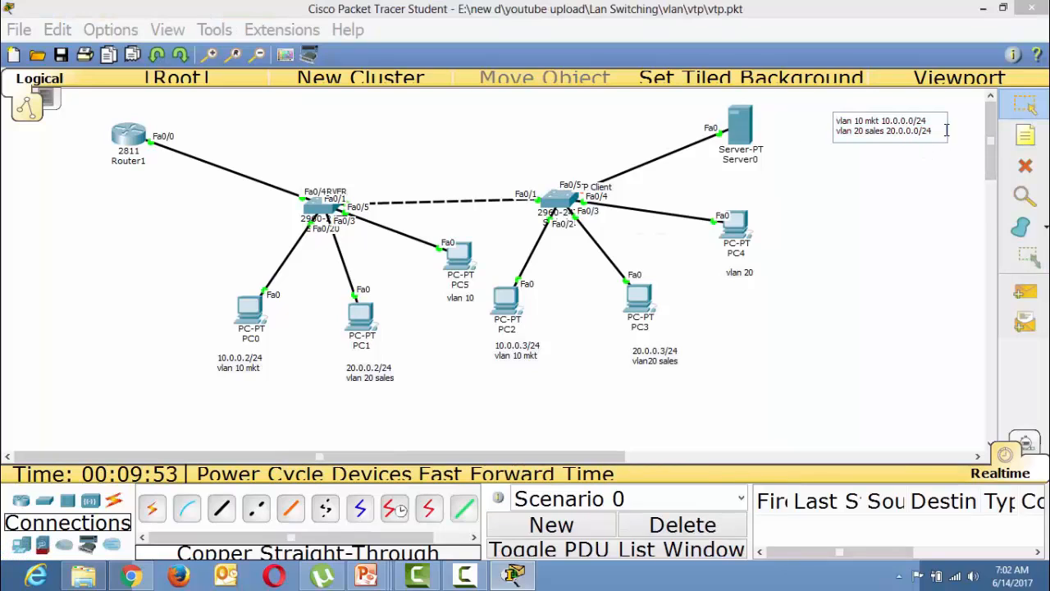
pyautogui.press('Return')
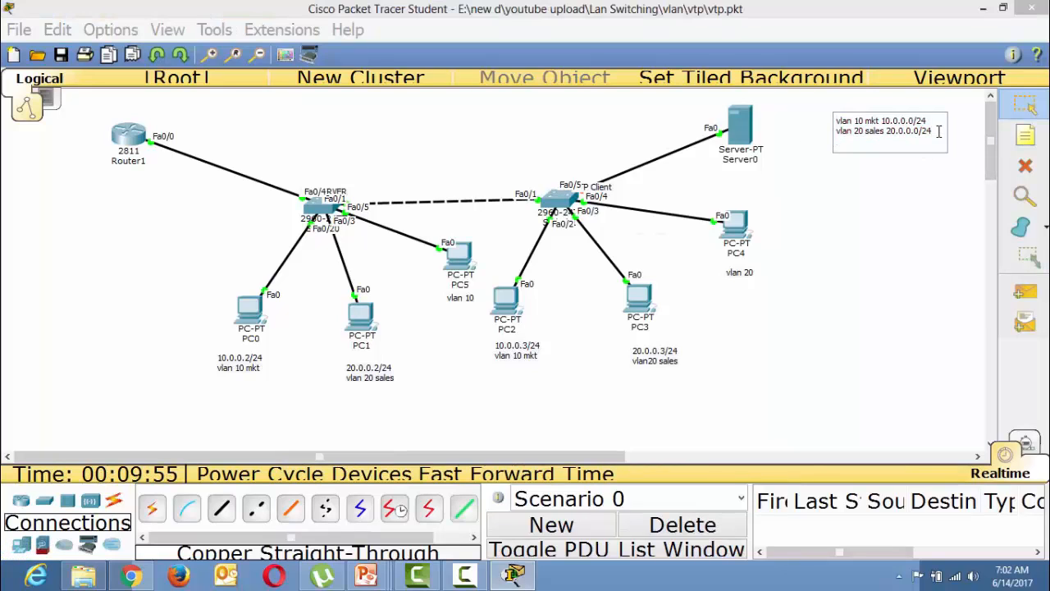
pyautogui.write('vlan 30 server 30')
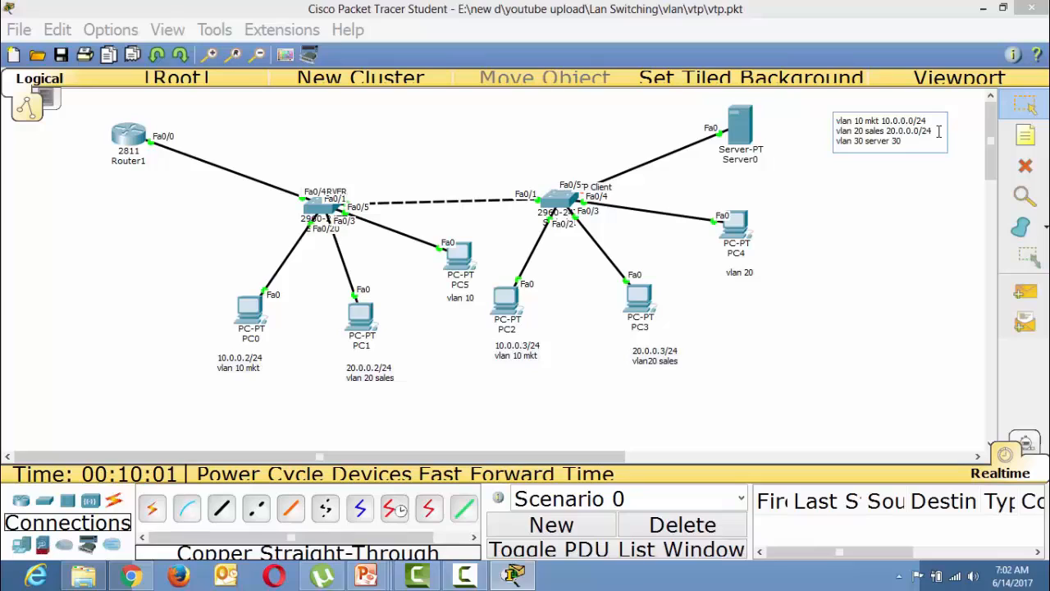
pyautogui.write('.0.0.0/24')
pyautogui.click(869, 288)
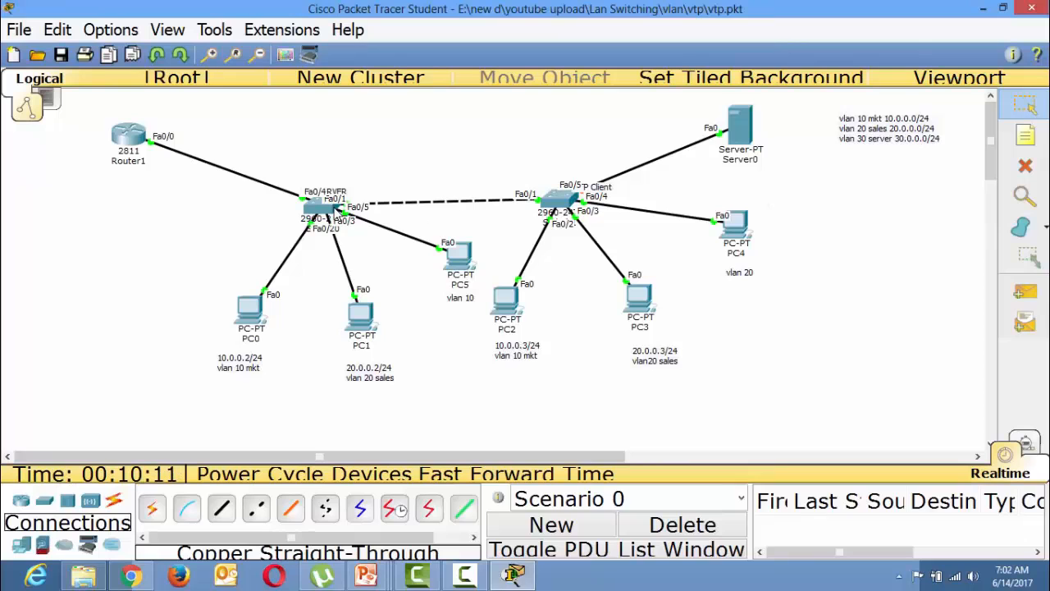
# Examine the VLANs and port assignments on the VTP Client switch with show vlan in privileged mode.
pyautogui.click(559, 200)
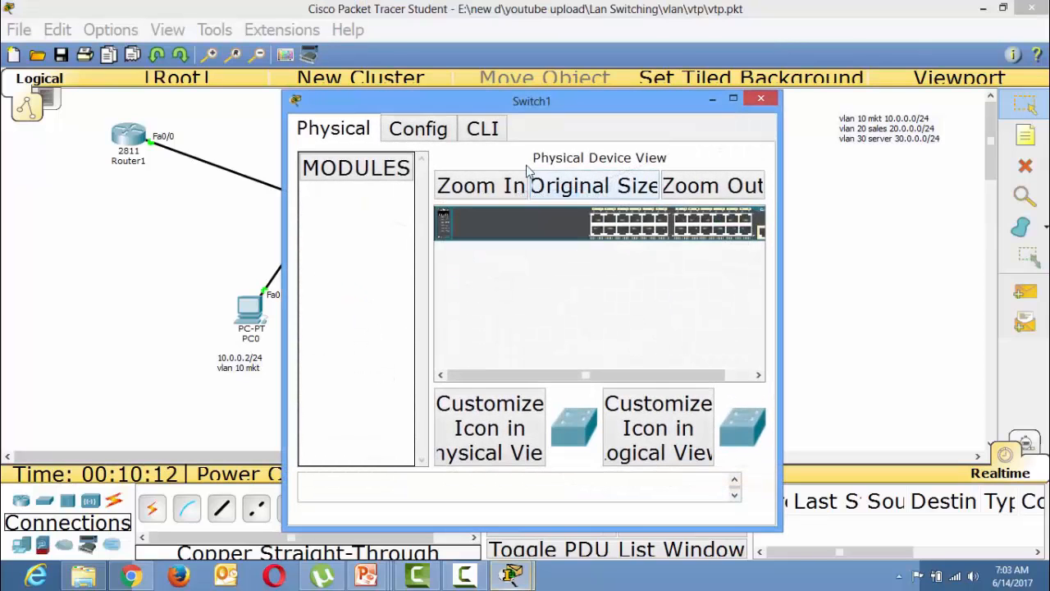
pyautogui.click(483, 129)
pyautogui.click(435, 387)
pyautogui.press('Return')
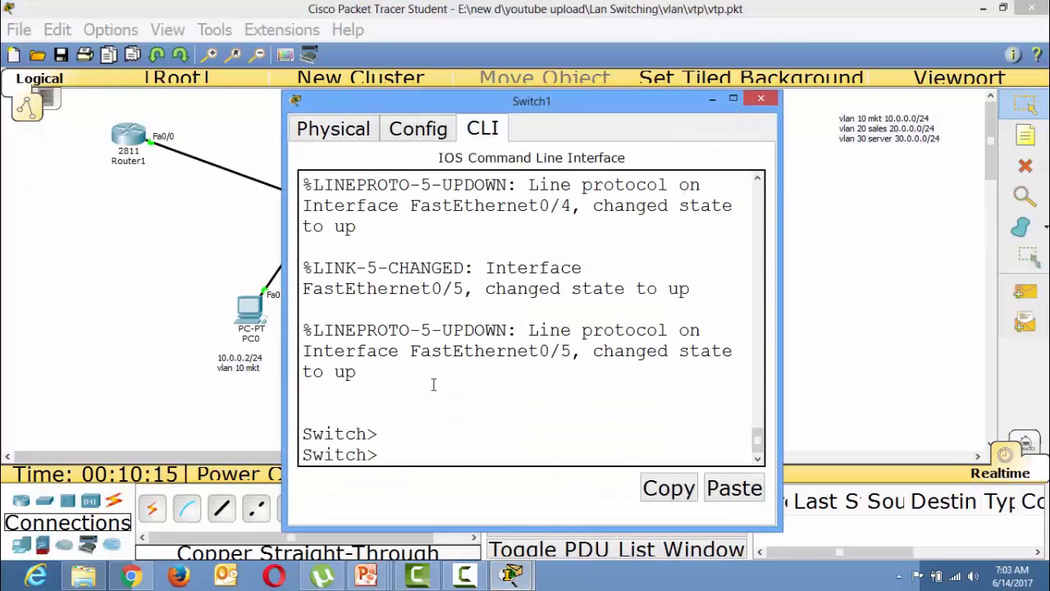
pyautogui.write('en')
pyautogui.press('Return')
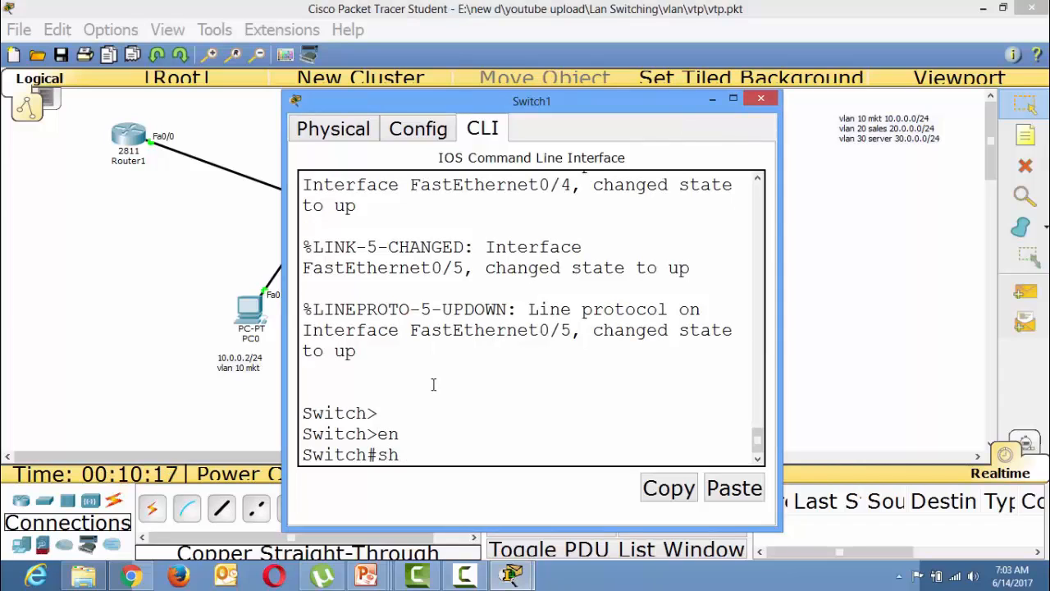
pyautogui.write('show vlan')
pyautogui.press('Return')
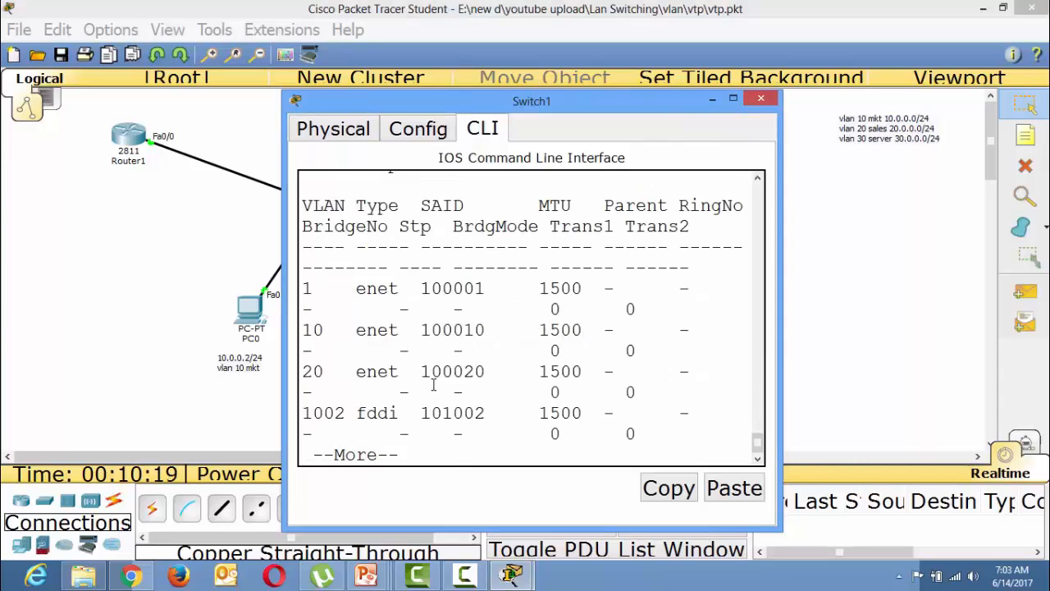
pyautogui.click(733, 98)
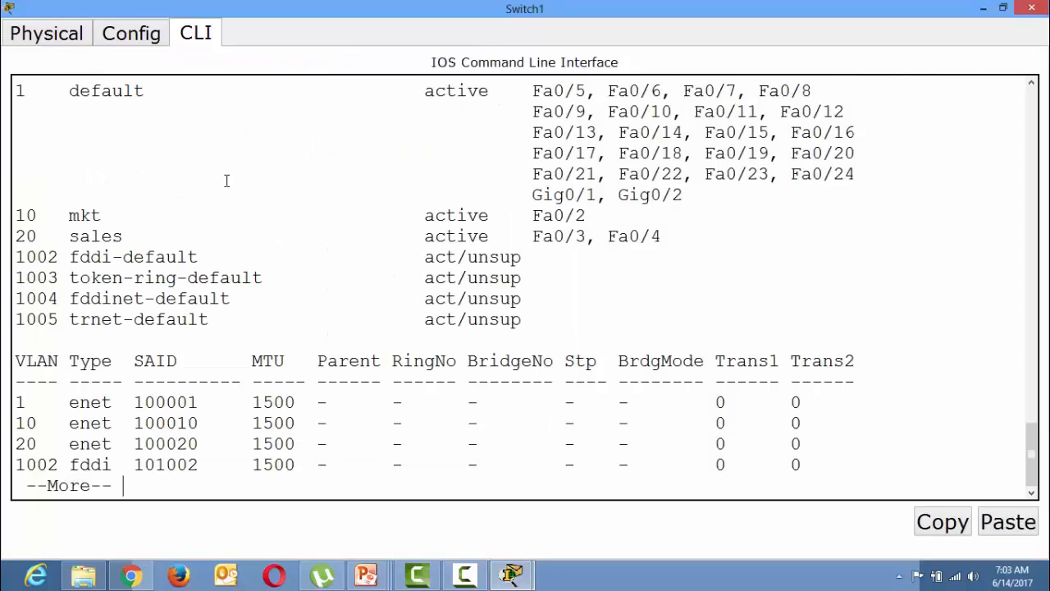
pyautogui.moveTo(27, 216); pyautogui.dragTo(47, 237)
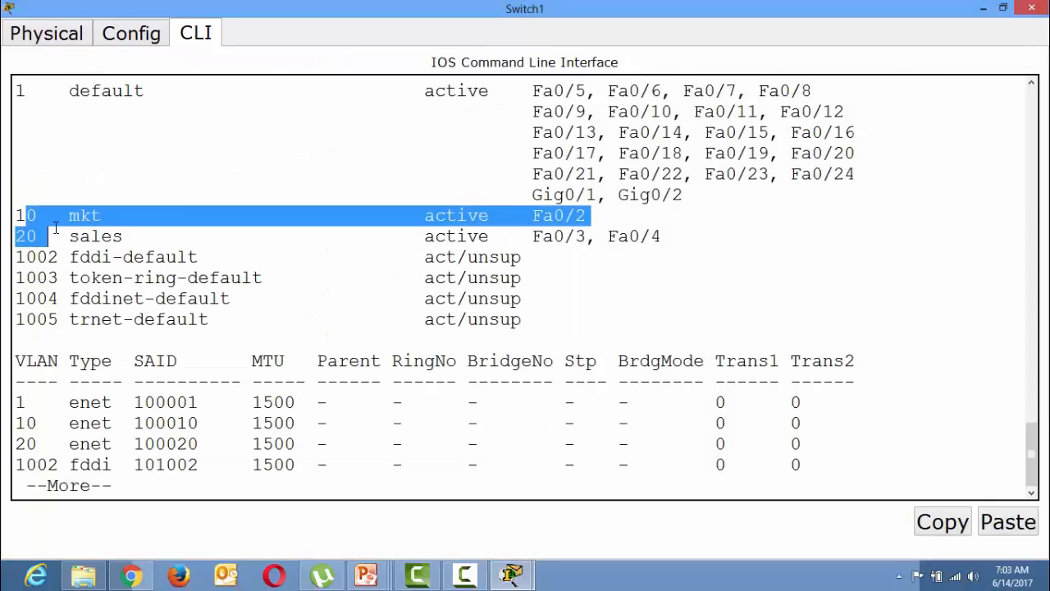
pyautogui.click(1032, 8)
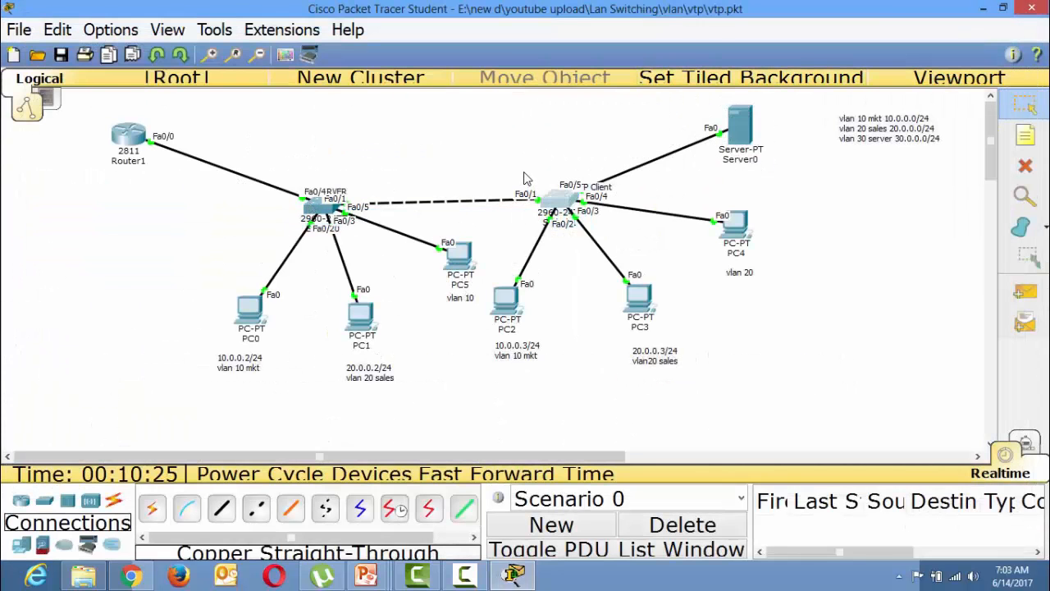
pyautogui.moveTo(523, 170); pyautogui.dragTo(600, 235)
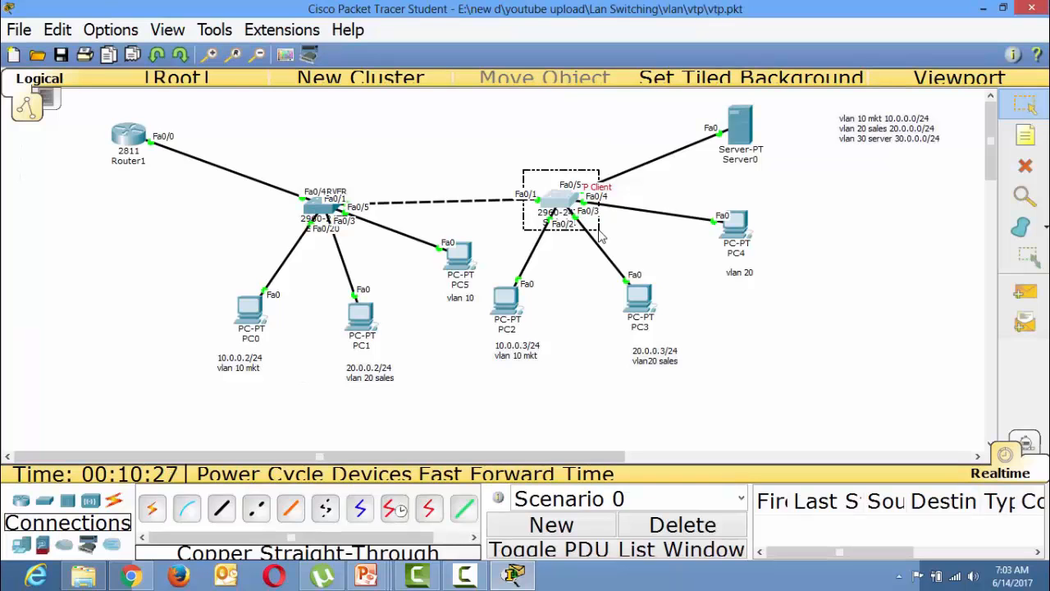
# Open the command line of Switch0, the VTP server switch, and enter global configuration mode.
pyautogui.click(599, 235)
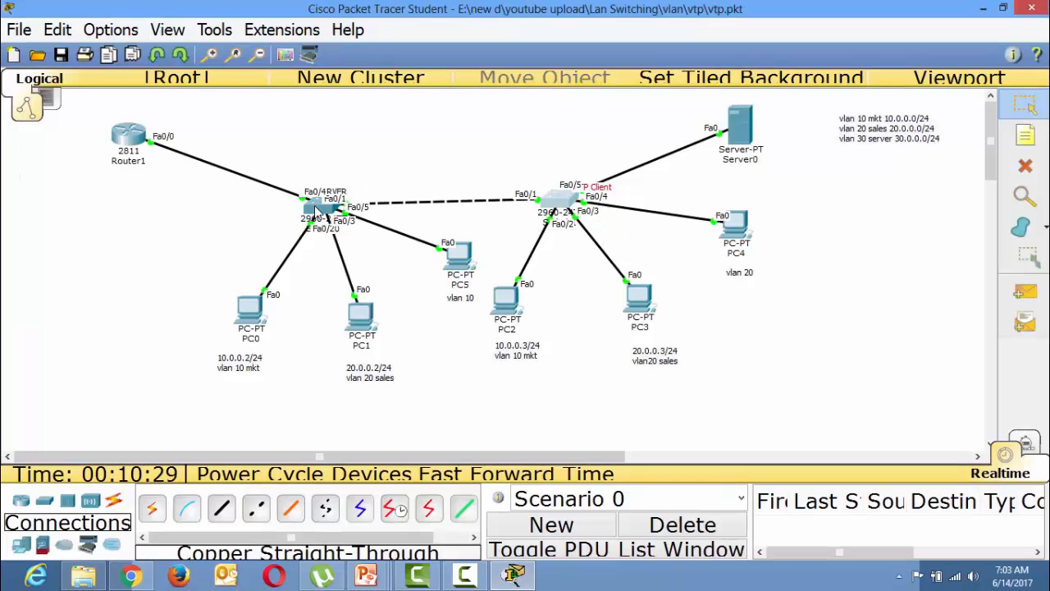
pyautogui.click(316, 209)
pyautogui.click(482, 128)
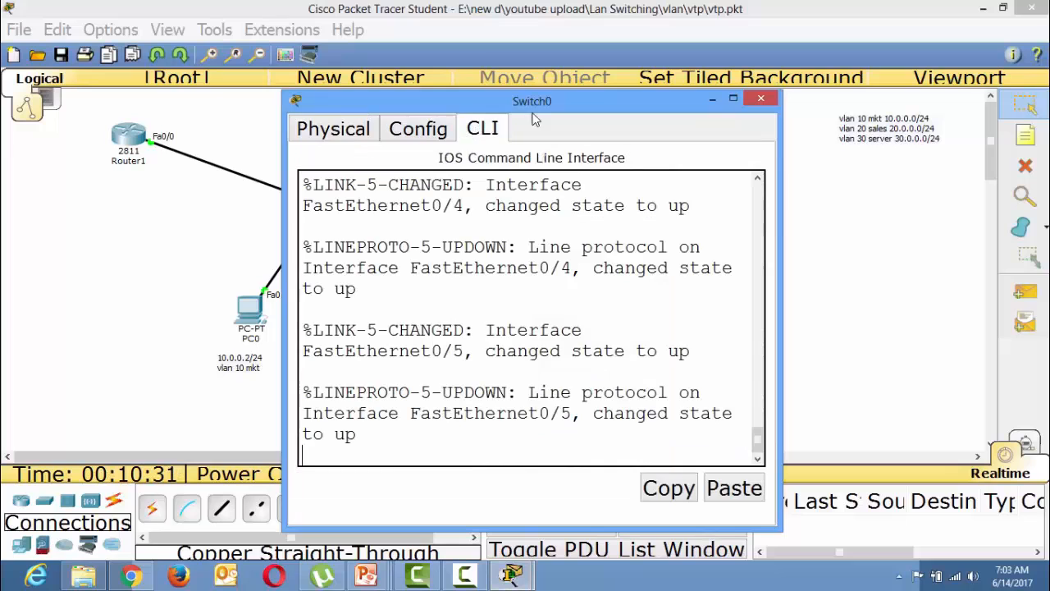
pyautogui.doubleClick(541, 102)
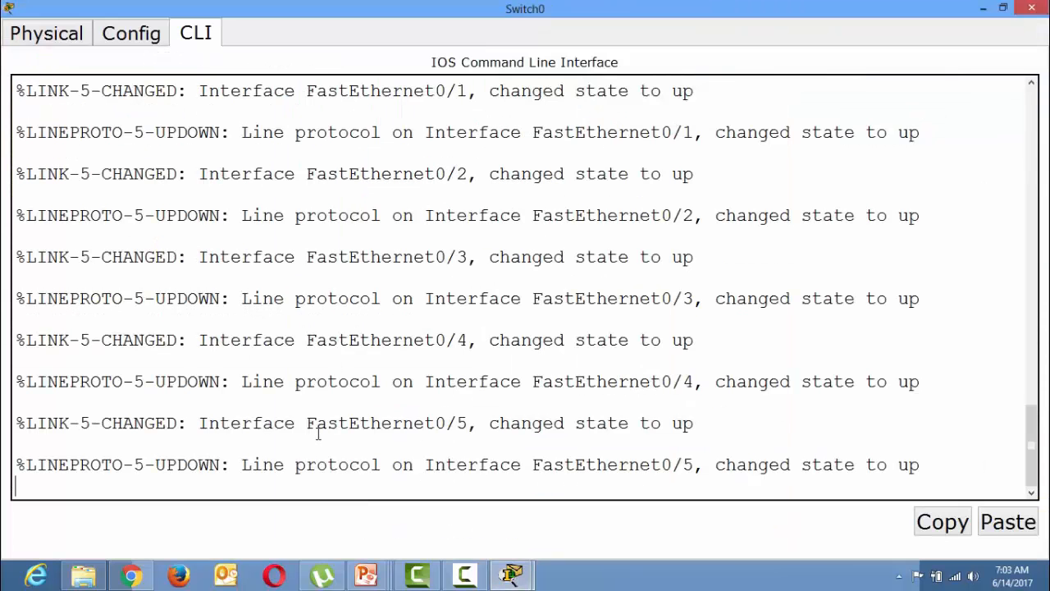
pyautogui.press('Return')
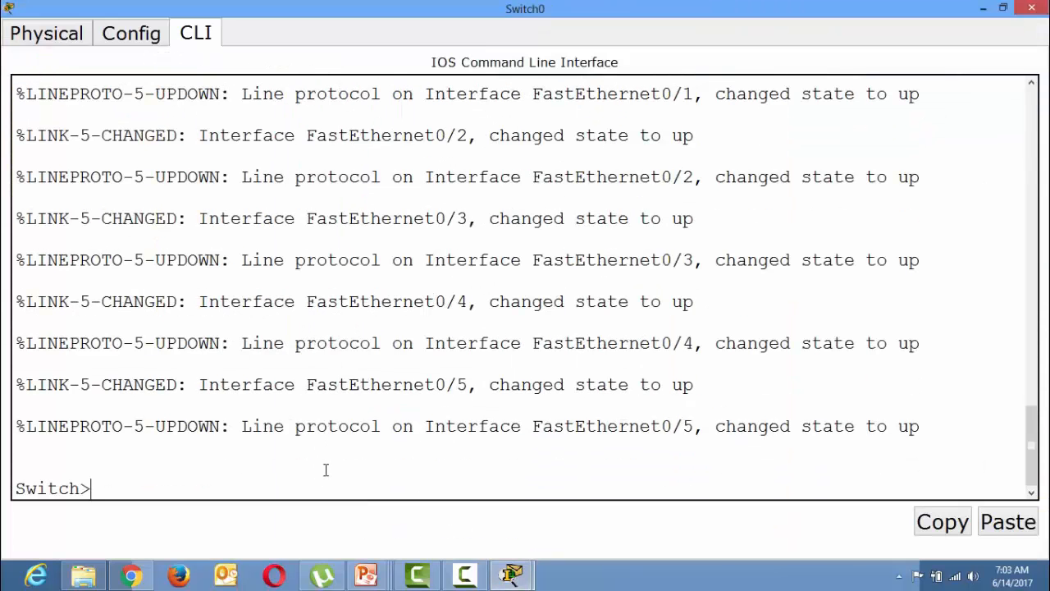
pyautogui.write('en')
pyautogui.press('Return')
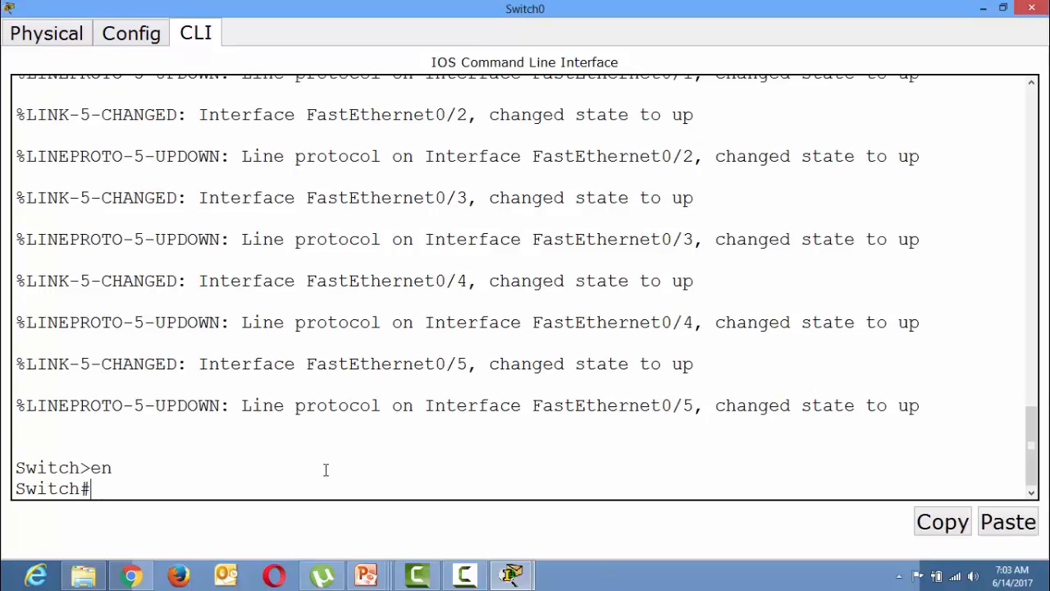
pyautogui.write('conf t')
pyautogui.press('Return')
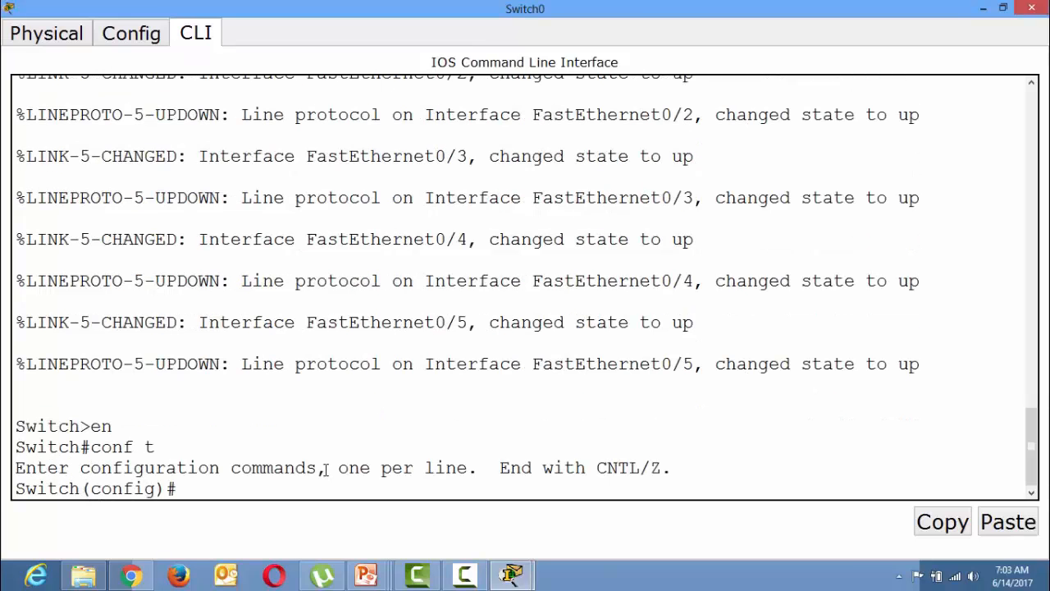
# Create VLAN 30 with the name server and return to privileged mode.
pyautogui.write('vlan 30')
pyautogui.press('Return')
pyautogui.write('name server\\')
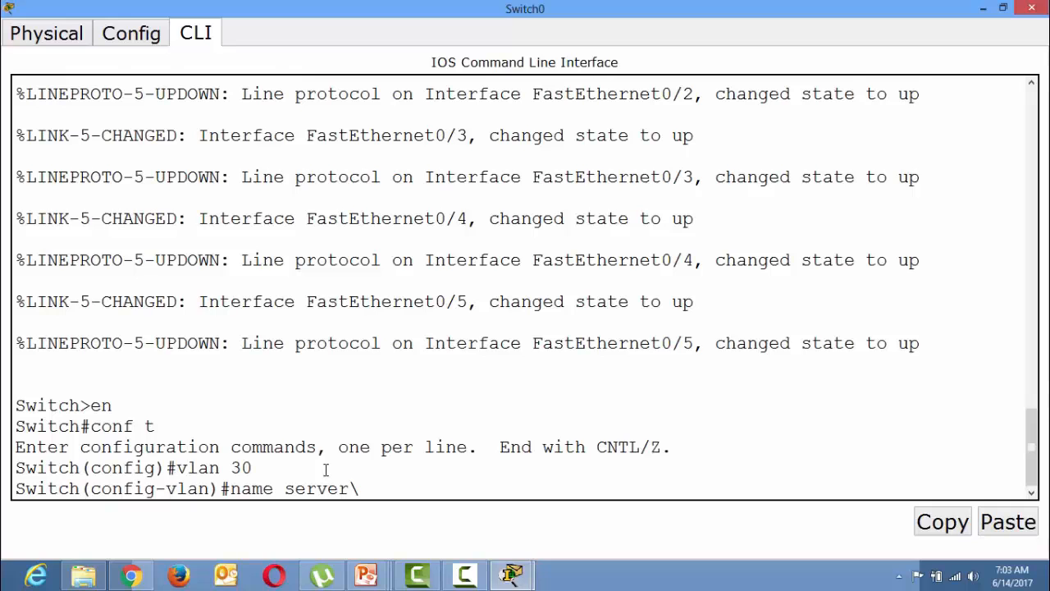
pyautogui.press('Return')
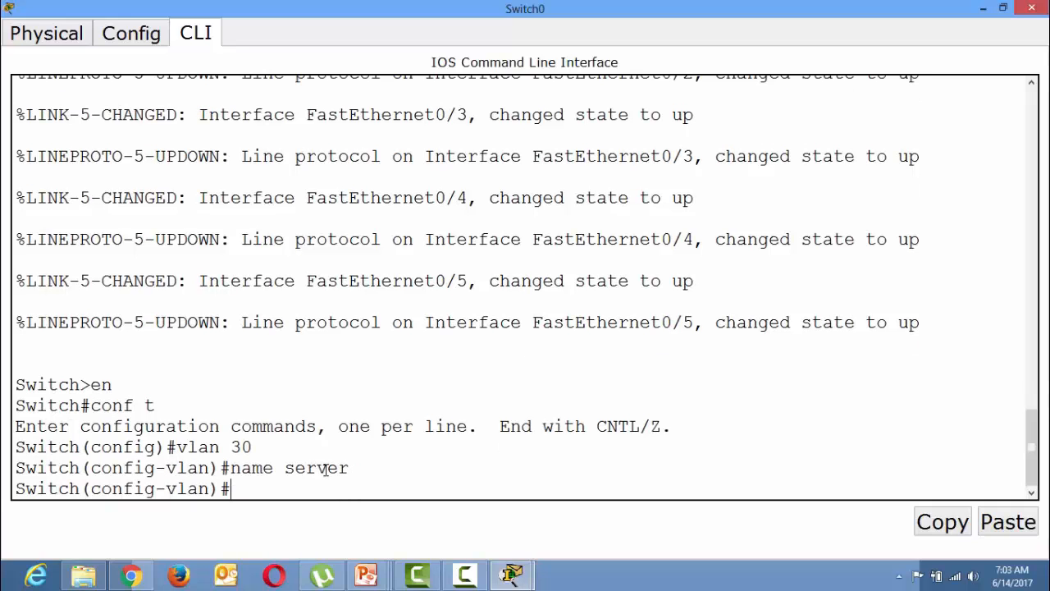
pyautogui.hotkey('ctrl', 'z')
pyautogui.press('Return')
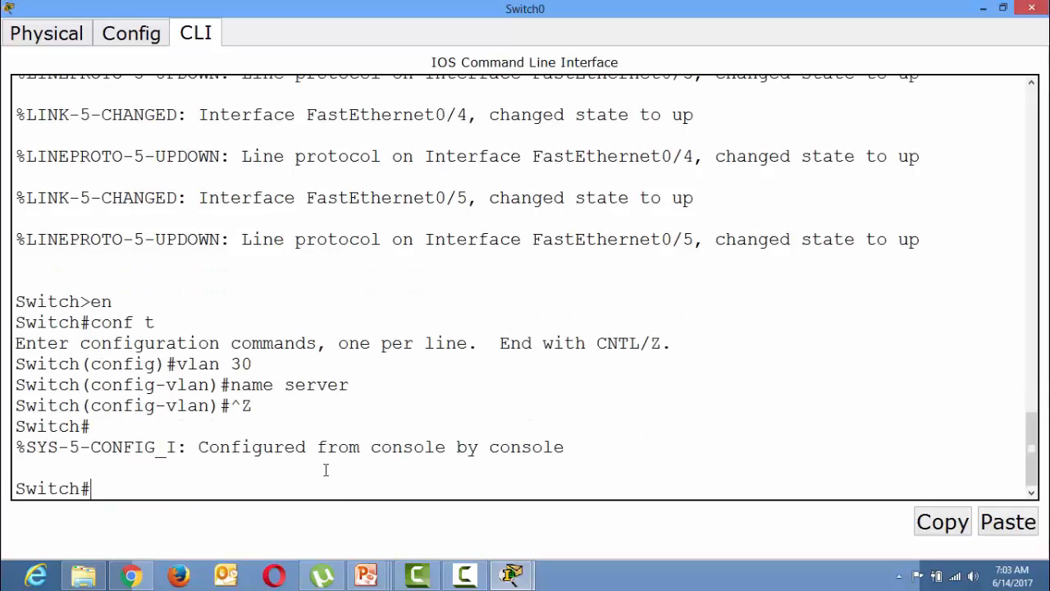
# Check the new VLAN 30 entry on Switch0 with show vlan, then close the switch.
pyautogui.write('show vlan')
pyautogui.press('Return')
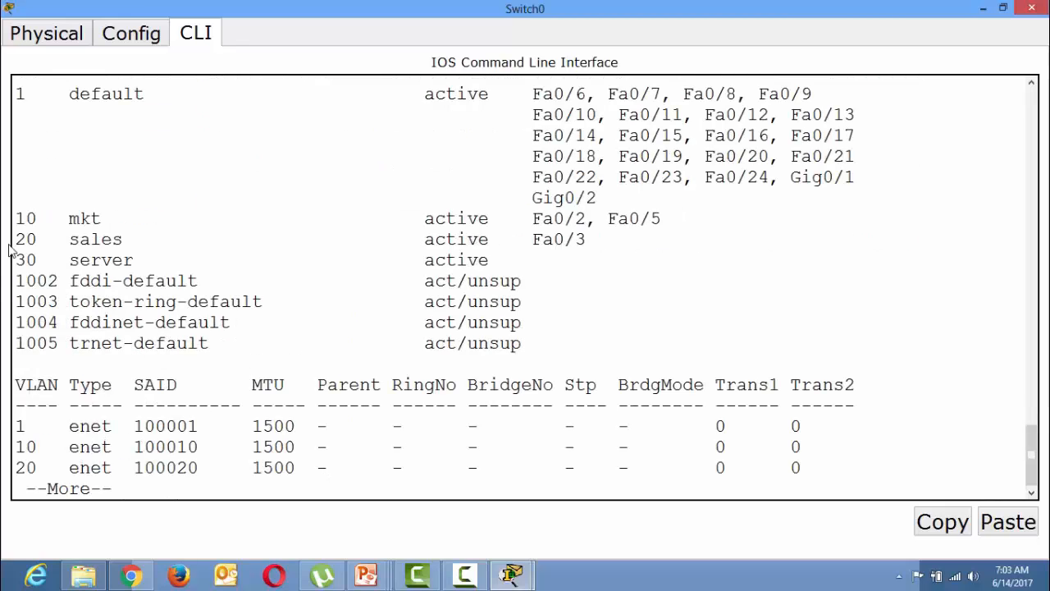
pyautogui.moveTo(14, 256); pyautogui.dragTo(182, 258)
pyautogui.click(1031, 9)
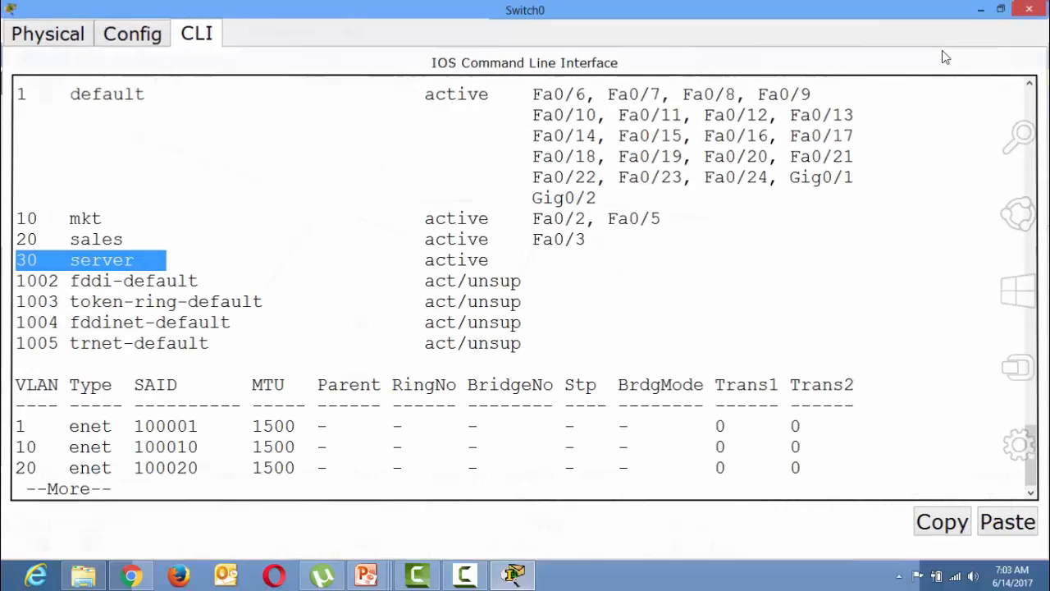
# Run show vlan again on the VTP Client switch to check for VLAN 30, then close the switch.
pyautogui.click(570, 202)
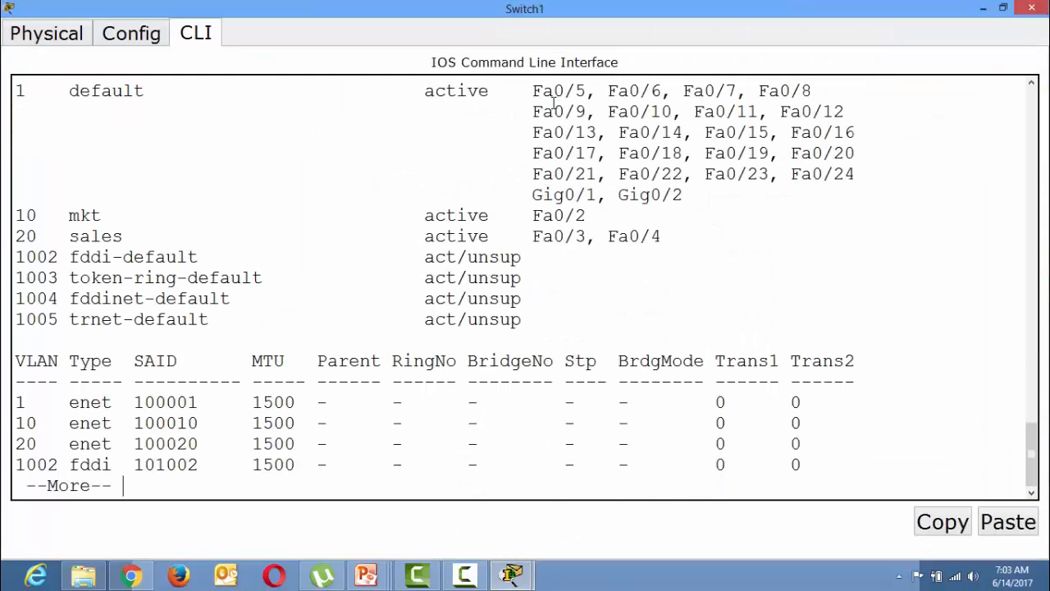
pyautogui.doubleClick(554, 102)
pyautogui.hotkey('ctrl', 'c')
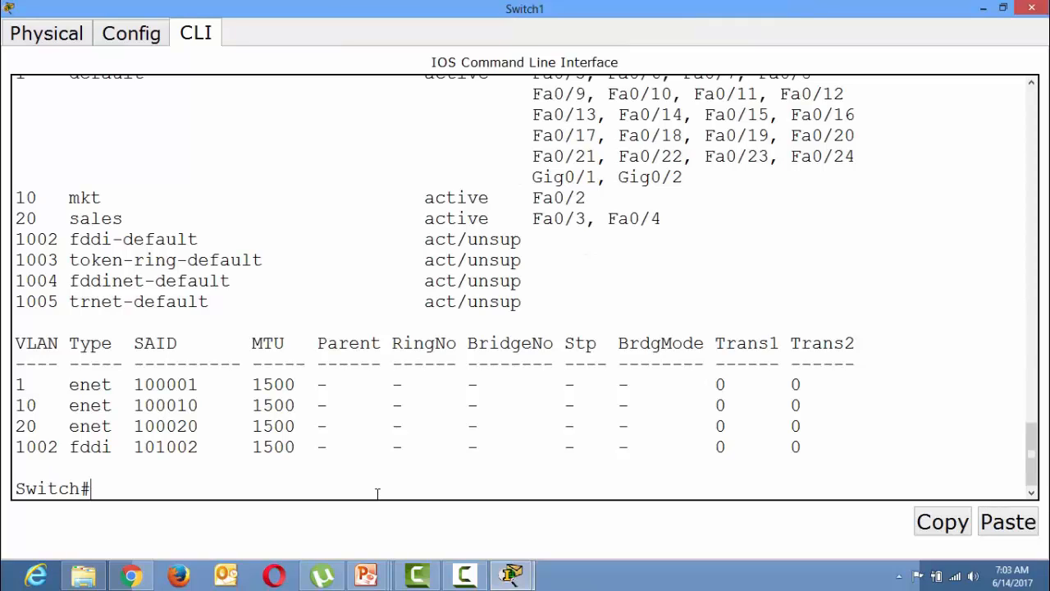
pyautogui.write('show vlan')
pyautogui.press('Return')
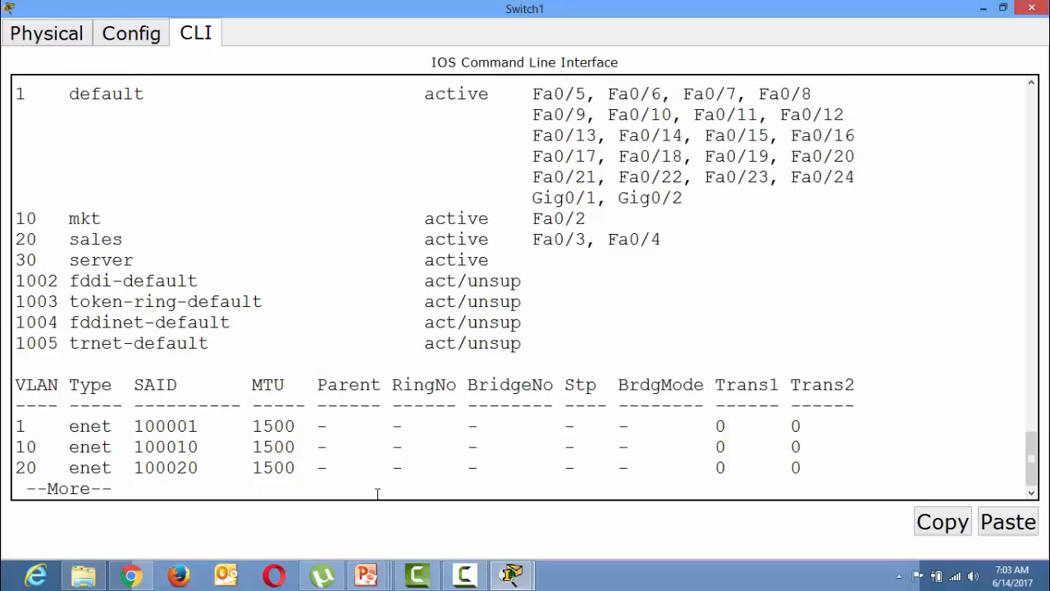
pyautogui.moveTo(73, 261); pyautogui.dragTo(512, 282)
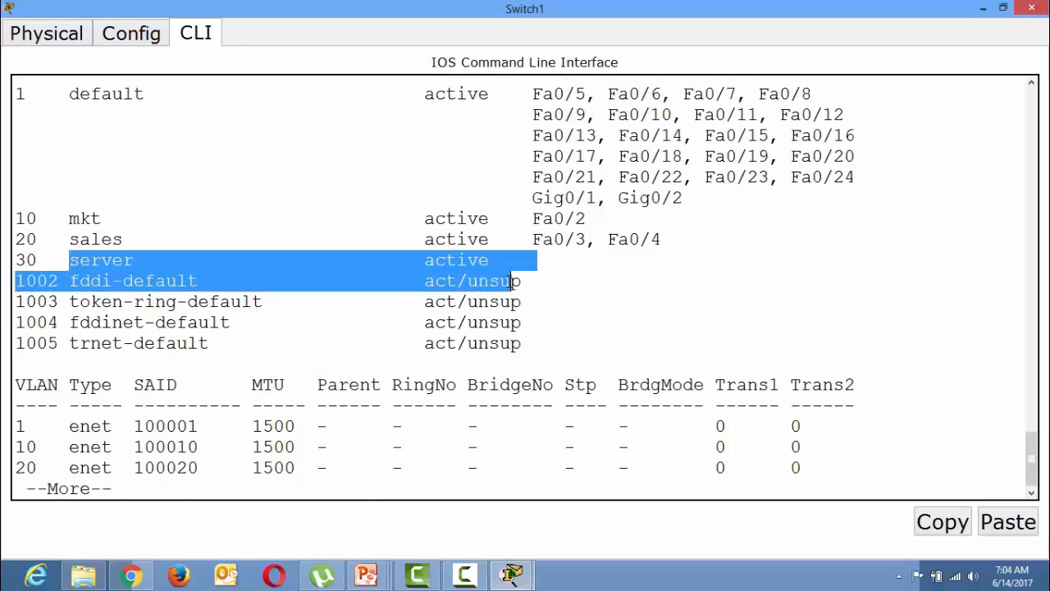
pyautogui.click(1031, 8)
# Shift Server0 slightly closer to the VTP Client switch in the topology.
pyautogui.moveTo(719, 111); pyautogui.dragTo(691, 95)
pyautogui.moveTo(538, 157); pyautogui.dragTo(580, 188)
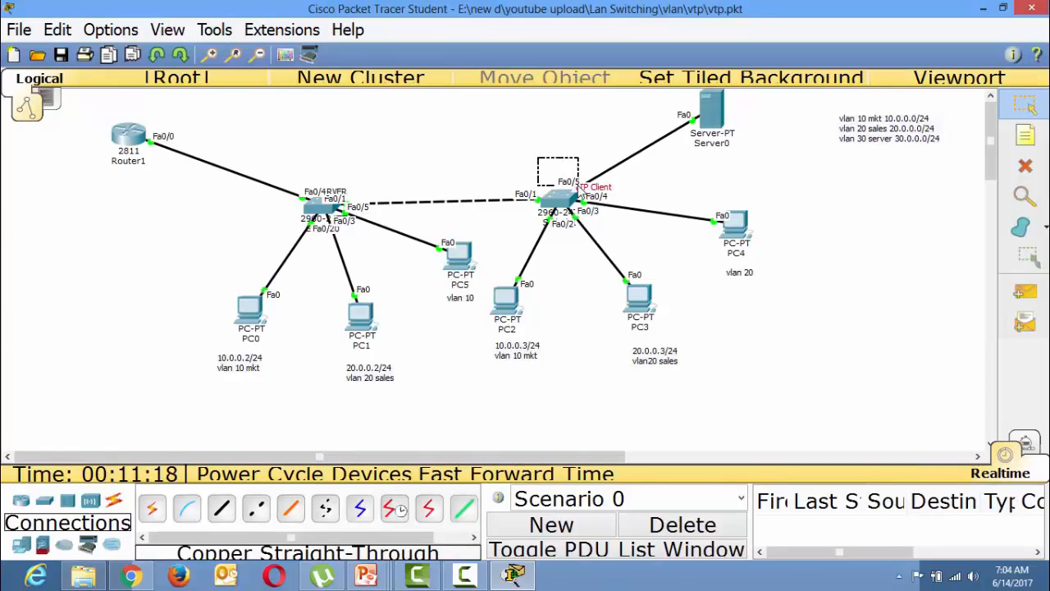
pyautogui.click(641, 186)
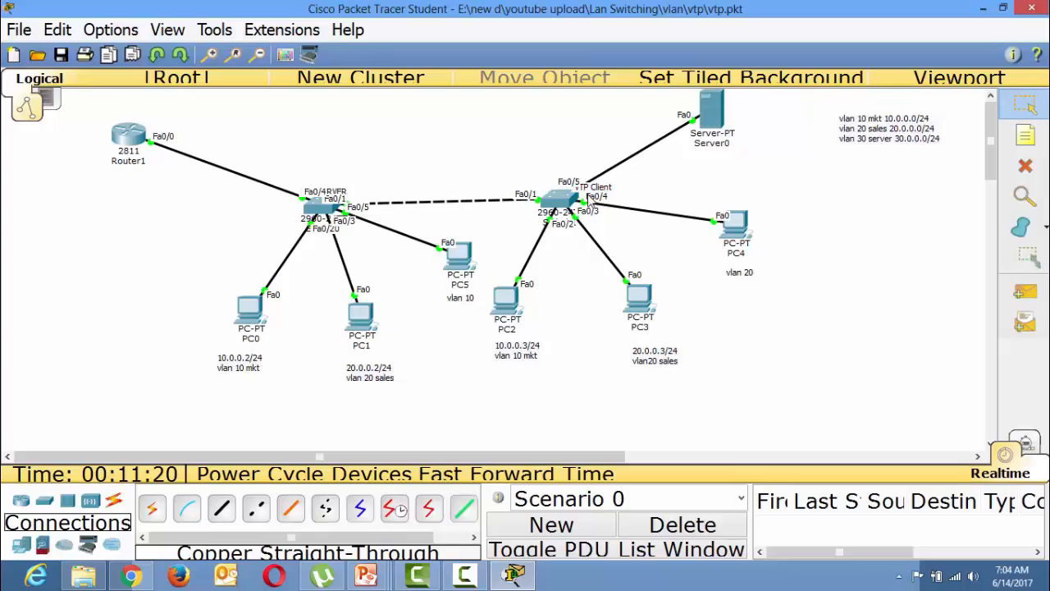
# Reopen the VTP Client switch's command line and quit the paged VLAN listing to get back to the privileged prompt.
pyautogui.click(558, 201)
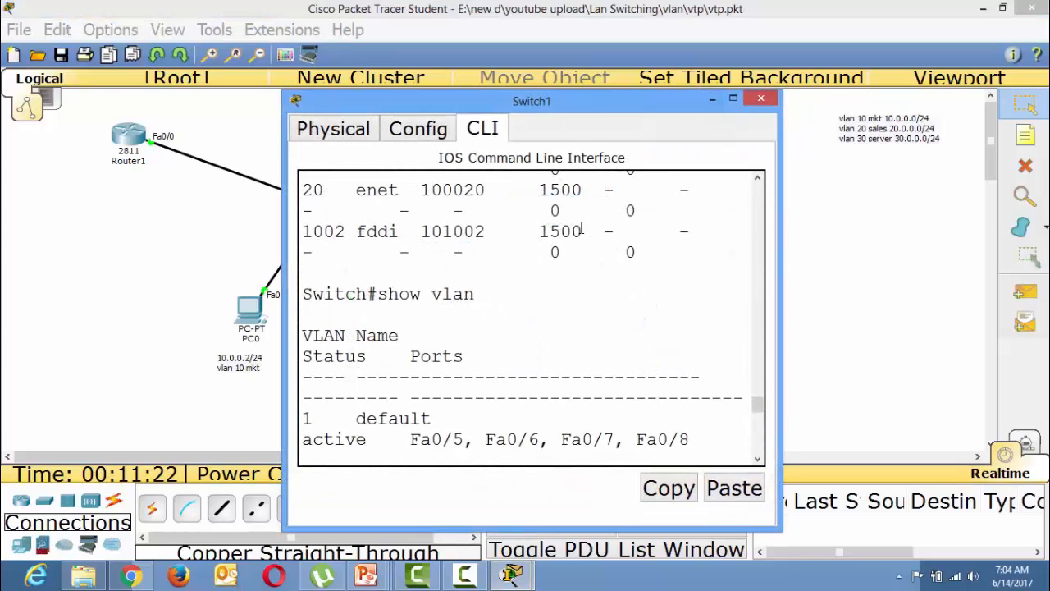
pyautogui.click(737, 98)
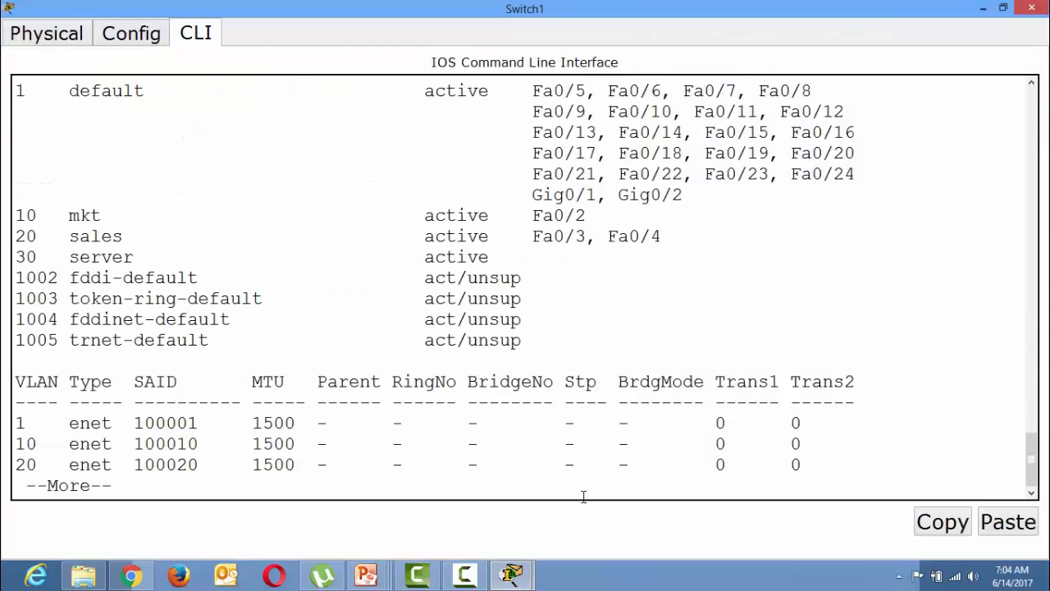
pyautogui.press('Return')
pyautogui.press('Return')
pyautogui.press('Return')
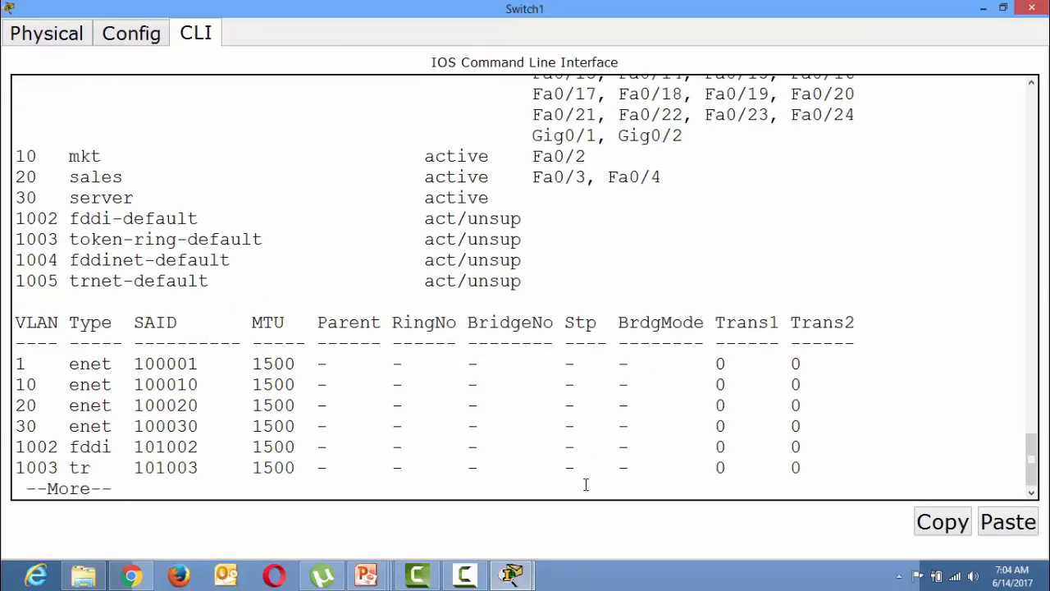
pyautogui.press('q')
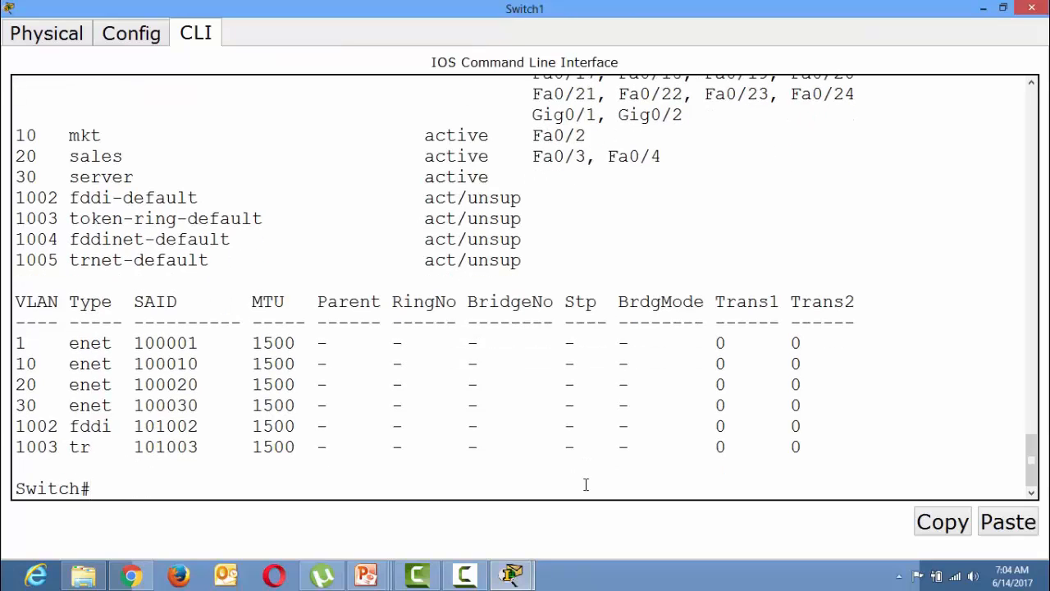
pyautogui.write('inter')
pyautogui.press('Tab')
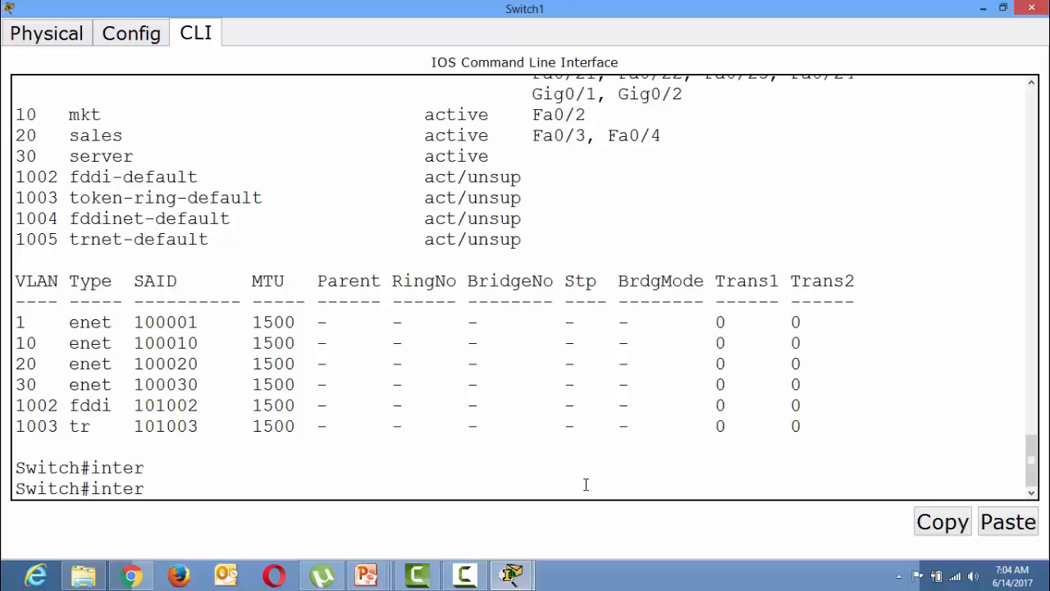
pyautogui.press('BackSpace')
pyautogui.press('BackSpace')
pyautogui.press('BackSpace')
pyautogui.press('BackSpace')
pyautogui.press('BackSpace')
pyautogui.write('con f')
pyautogui.press('Return')
pyautogui.write('tch#t')
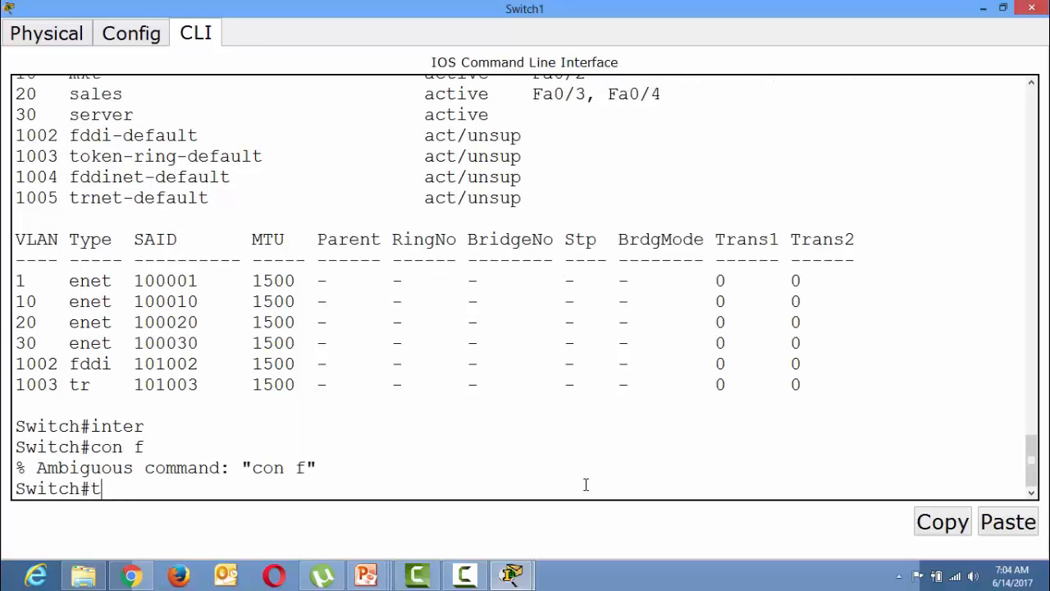
pyautogui.write('conf t')
pyautogui.press('Return')
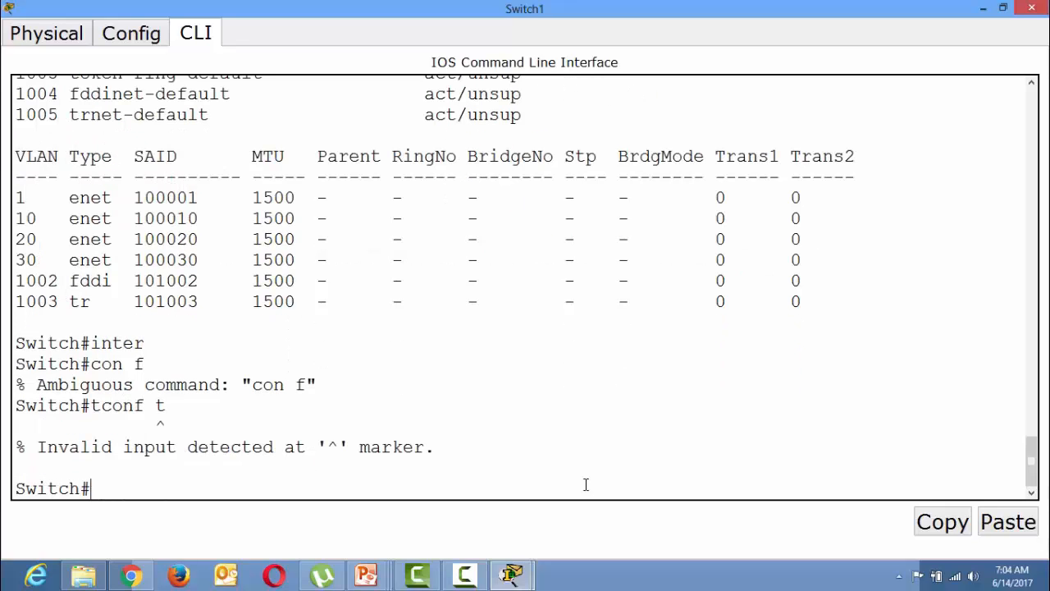
# Enter global configuration mode with conf t and write the command interface fastEthernet 0/5.
pyautogui.write('con ')
pyautogui.write('f')
pyautogui.write(' t')
pyautogui.press('Return')
pyautogui.write('inter')
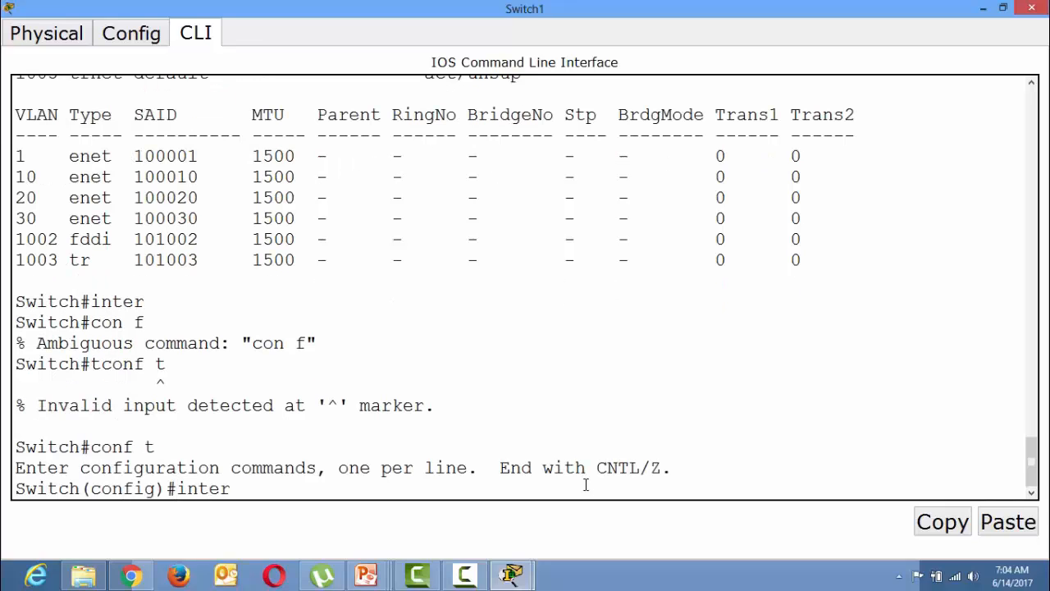
pyautogui.press('Tab')
pyautogui.write('fas')
pyautogui.press('Tab')
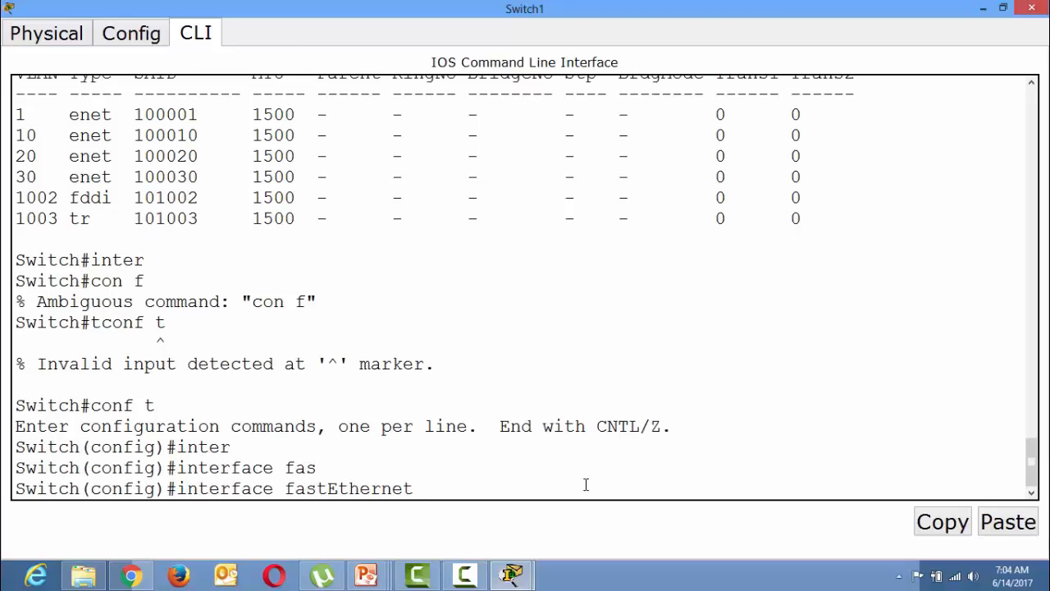
pyautogui.write('0/5')
# Check the VTP Client switch's link to Server0 and reposition the server just above that switch.
pyautogui.doubleClick(878, 8)
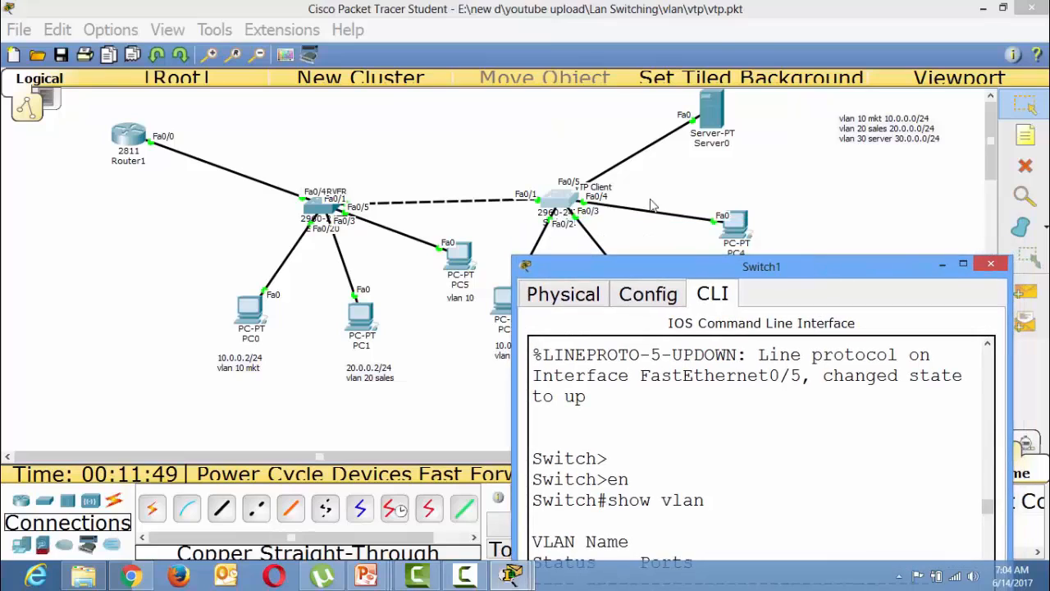
pyautogui.moveTo(555, 164); pyautogui.dragTo(585, 189)
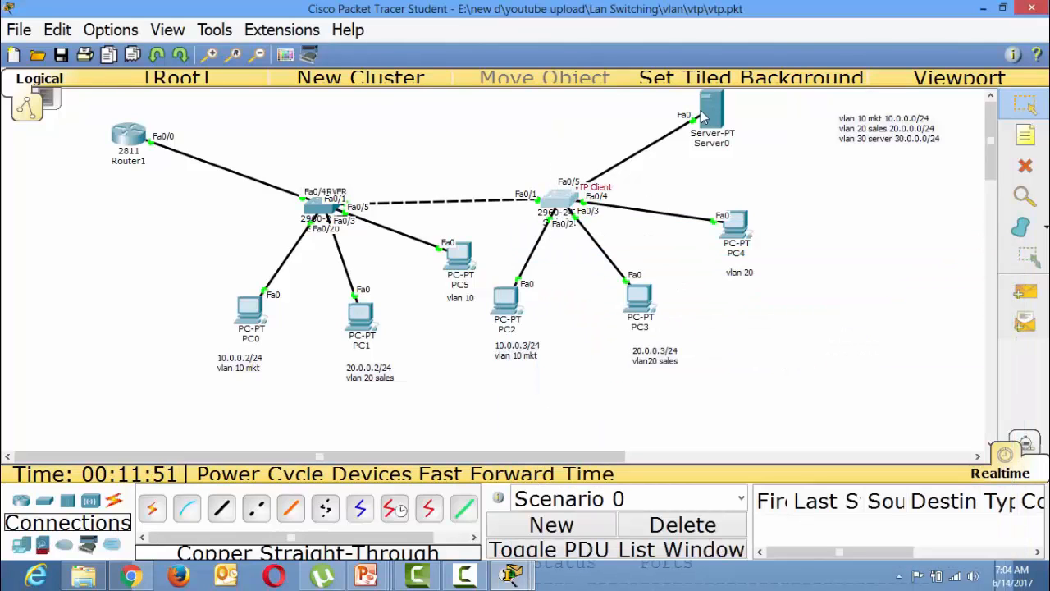
pyautogui.moveTo(713, 105); pyautogui.dragTo(612, 103)
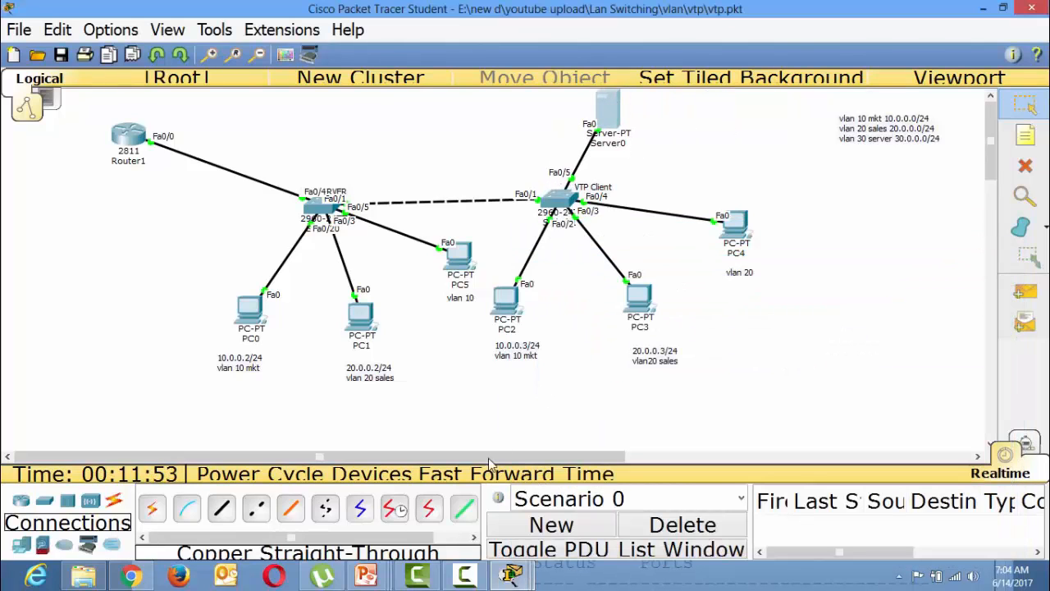
# Return to the VTP Client switch's command line beside the topology and enter interface configuration for fastEthernet 0/5.
pyautogui.moveTo(512, 574)
pyautogui.click(619, 499)
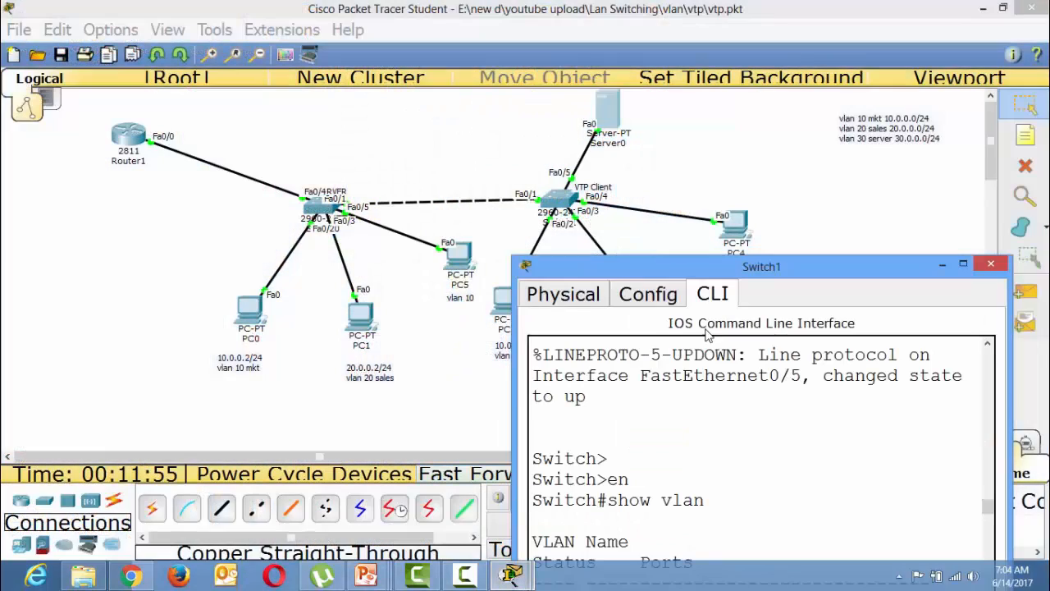
pyautogui.moveTo(710, 274); pyautogui.dragTo(576, 71)
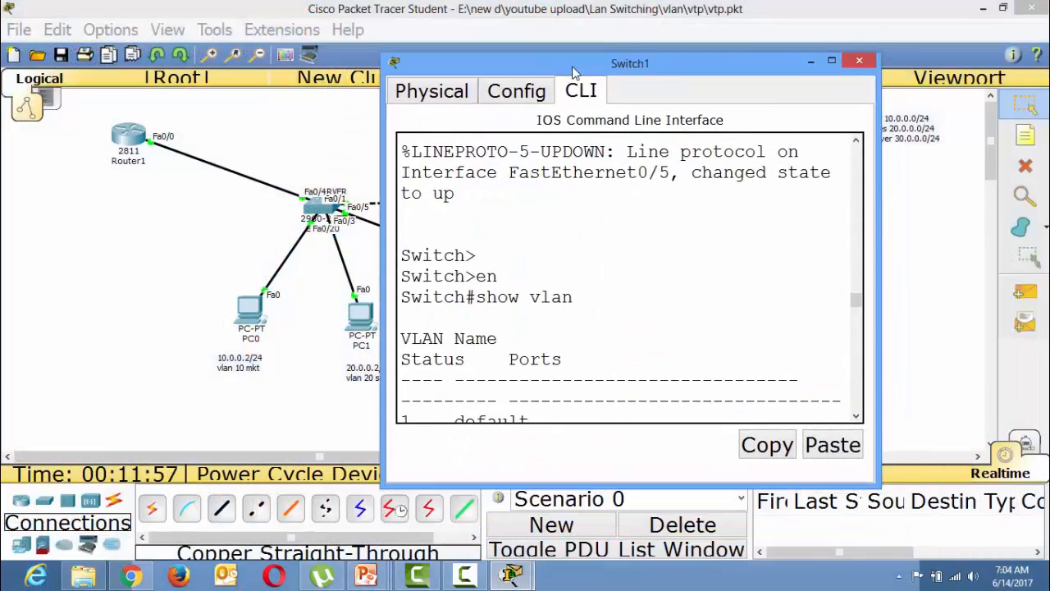
pyautogui.scroll(-10, 711, 273)
pyautogui.scroll(-15, 712, 273)
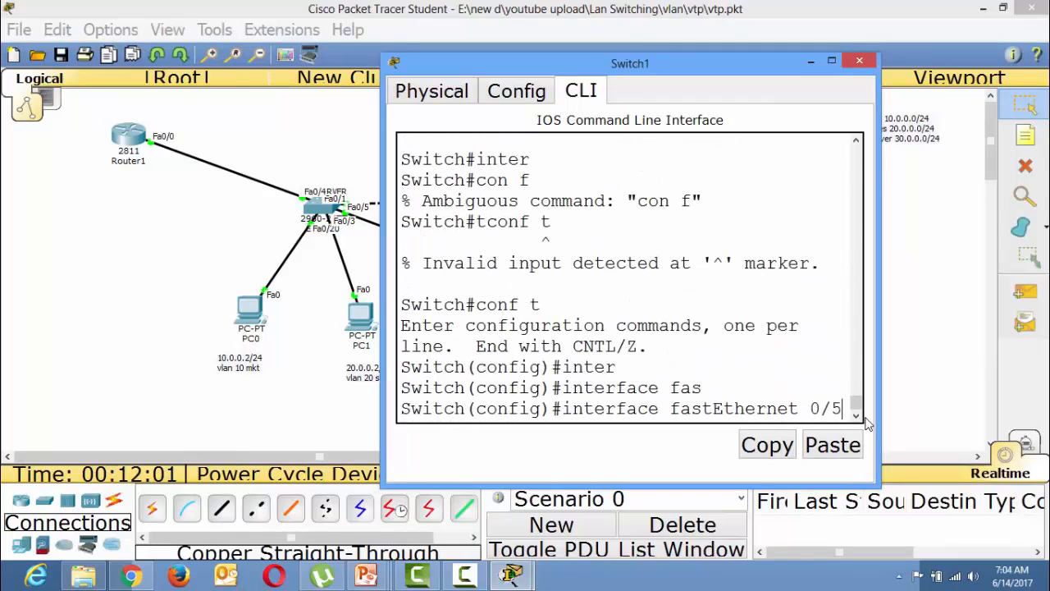
pyautogui.press('Return')
# Begin a switchport command at the interface prompt for fastEthernet 0/5, with the switchport keyword completed in full.
pyautogui.write('s')
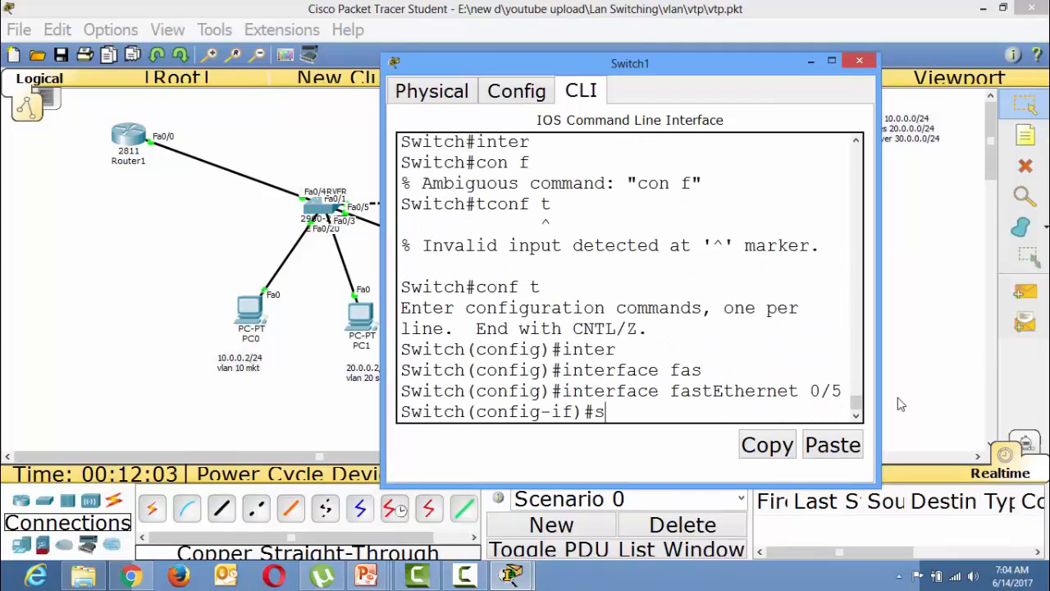
pyautogui.write('witch')
pyautogui.press('Tab')
pyautogui.write('mo')
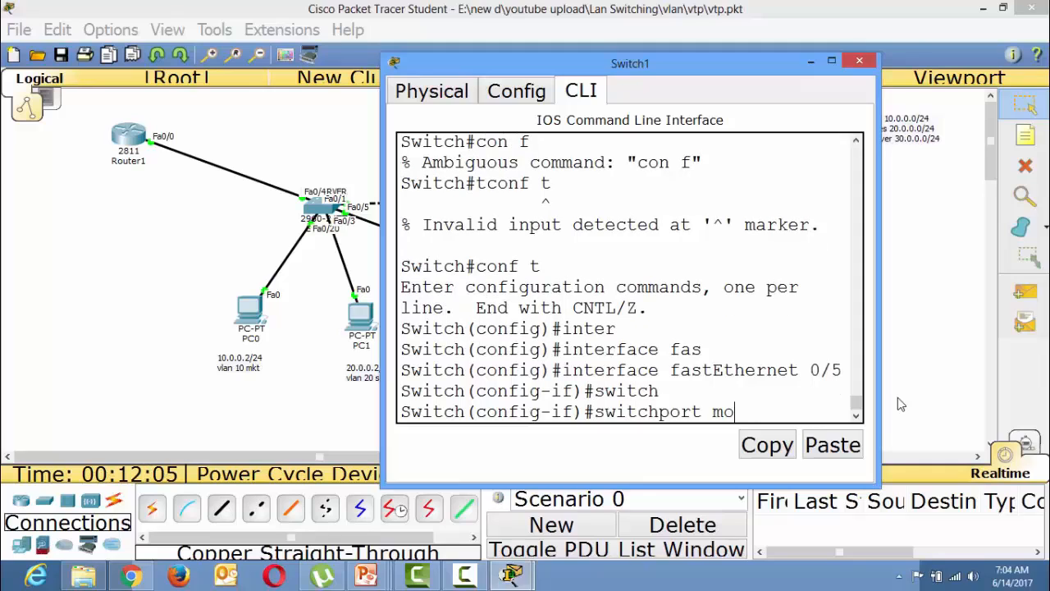
pyautogui.write('de acce')
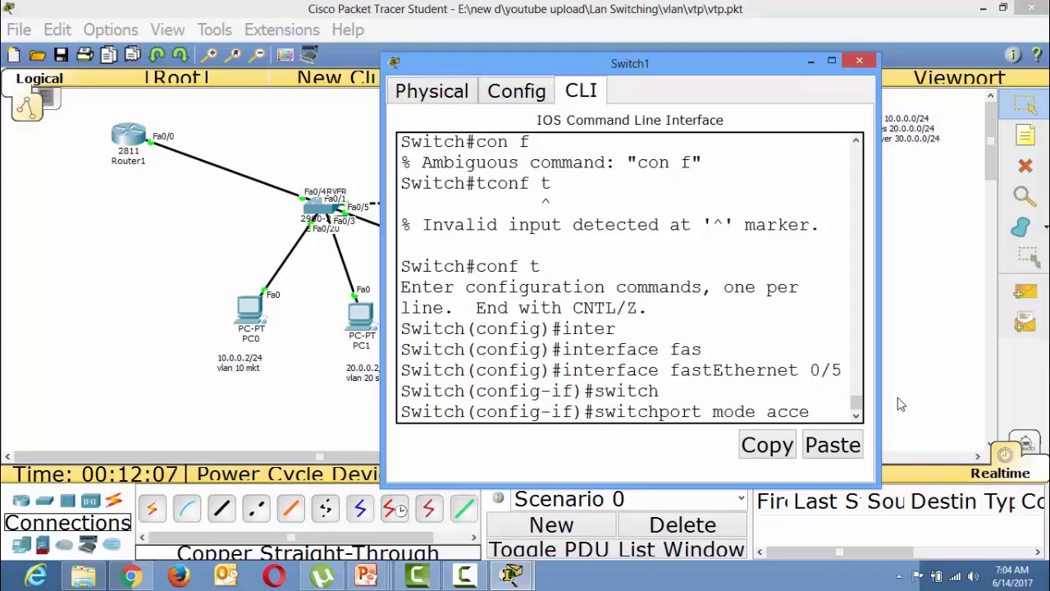
pyautogui.press('BackSpace')
pyautogui.press('BackSpace')
pyautogui.press('BackSpace')
pyautogui.press('BackSpace')
pyautogui.press('BackSpace')
pyautogui.press('BackSpace')
pyautogui.press('BackSpace')
pyautogui.press('BackSpace')
pyautogui.press('BackSpace')
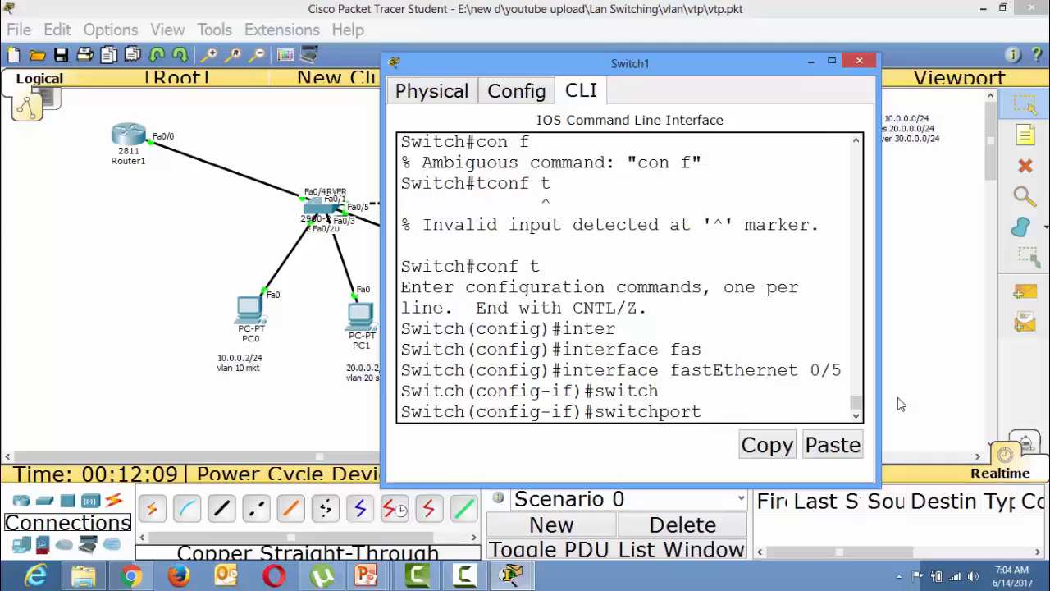
# Complete the command as switchport access vlan 30, run it for fastEthernet 0/5, and close the switch's window.
pyautogui.write('acc')
pyautogui.press('Tab')
pyautogui.write('v')
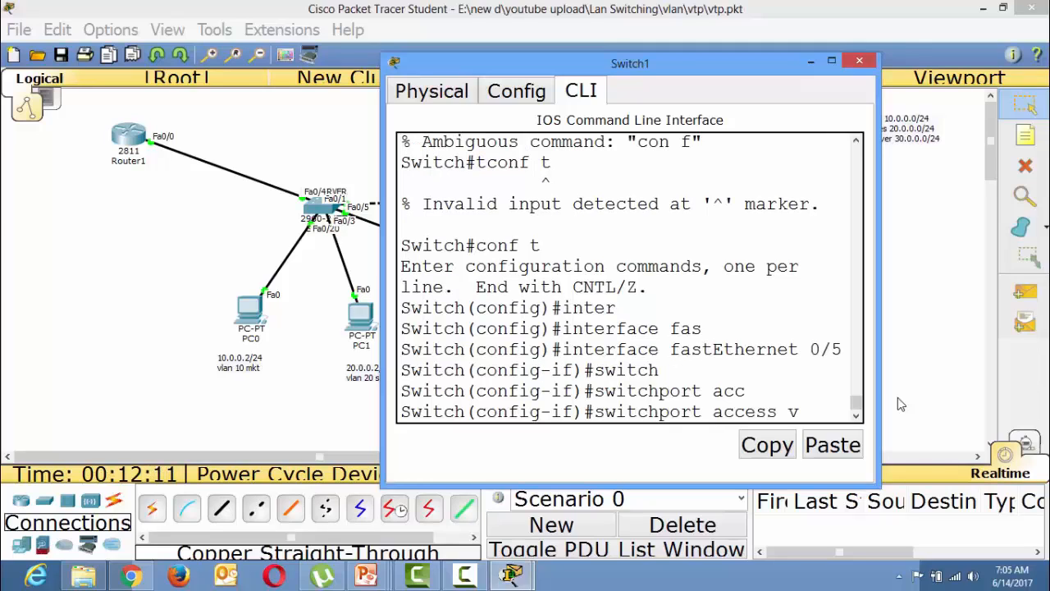
pyautogui.write('lan 30')
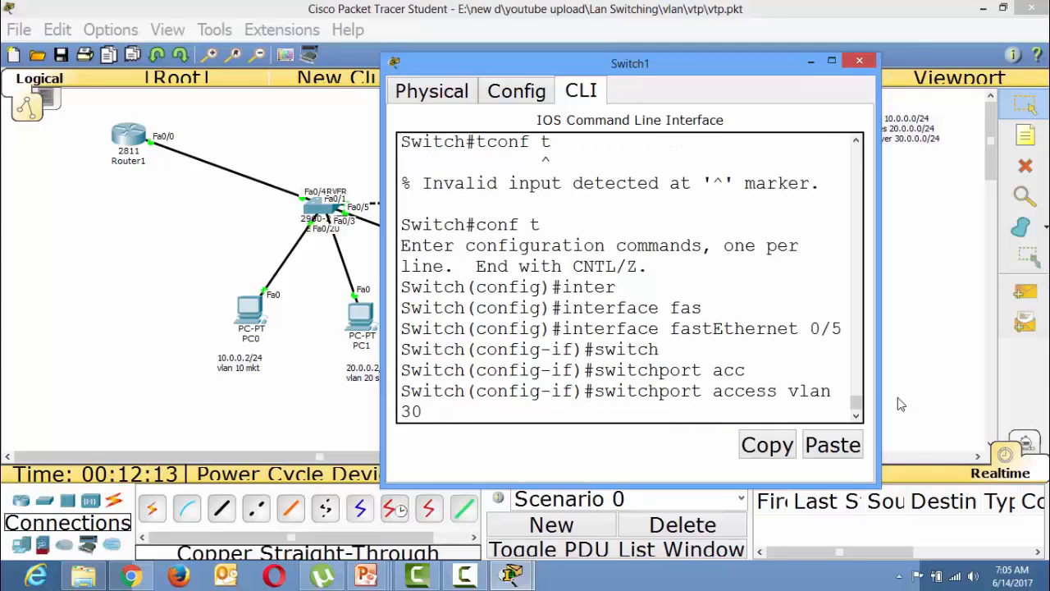
pyautogui.press('Return')
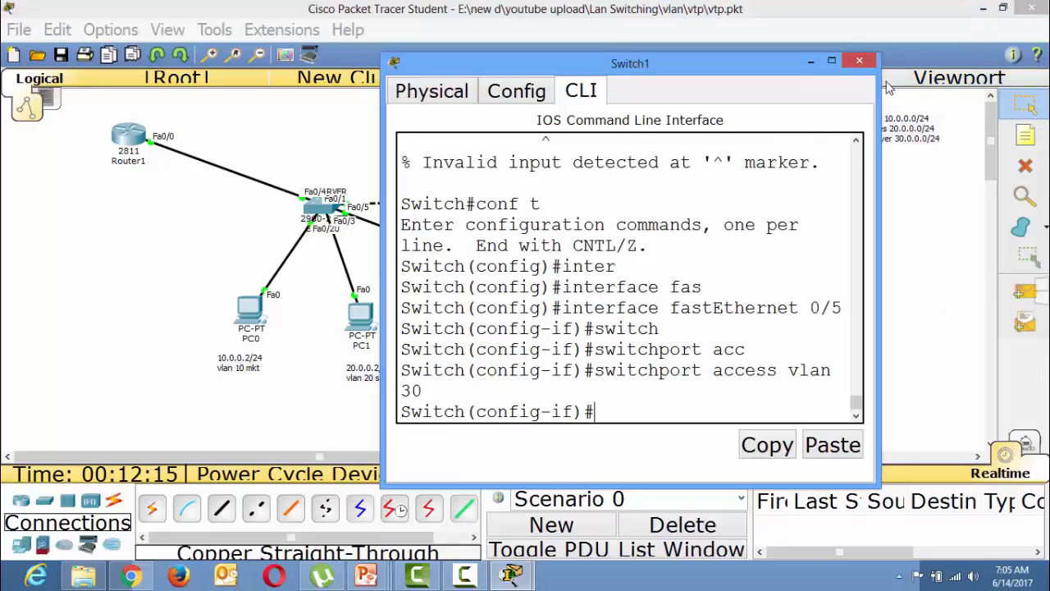
pyautogui.click(859, 61)
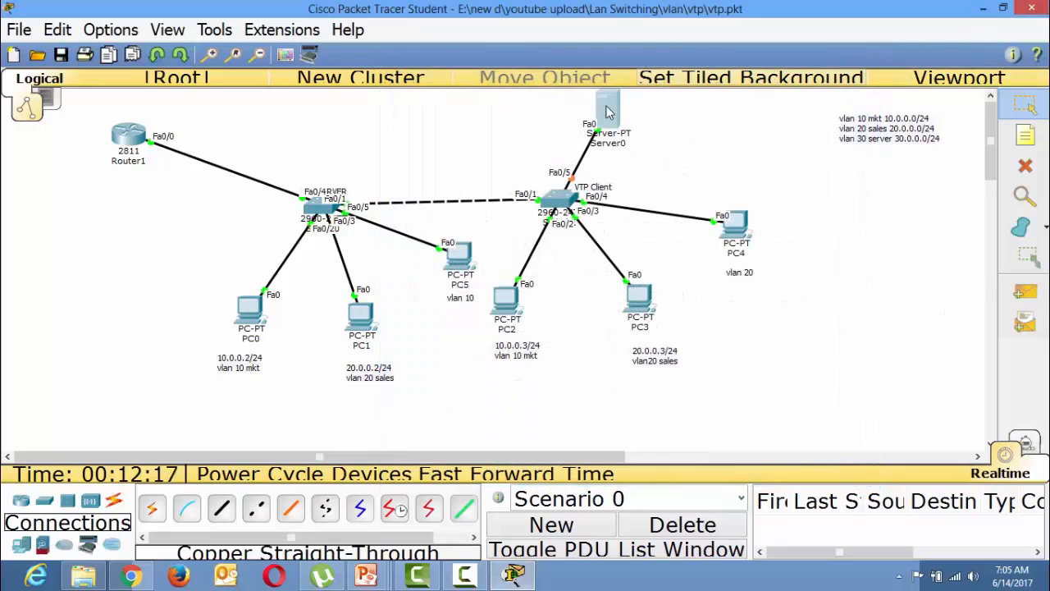
# Configure Server0 with the static IP address 30.0.0.2 and default gateway 30.0.0.1, and close its window.
pyautogui.moveTo(607, 113)
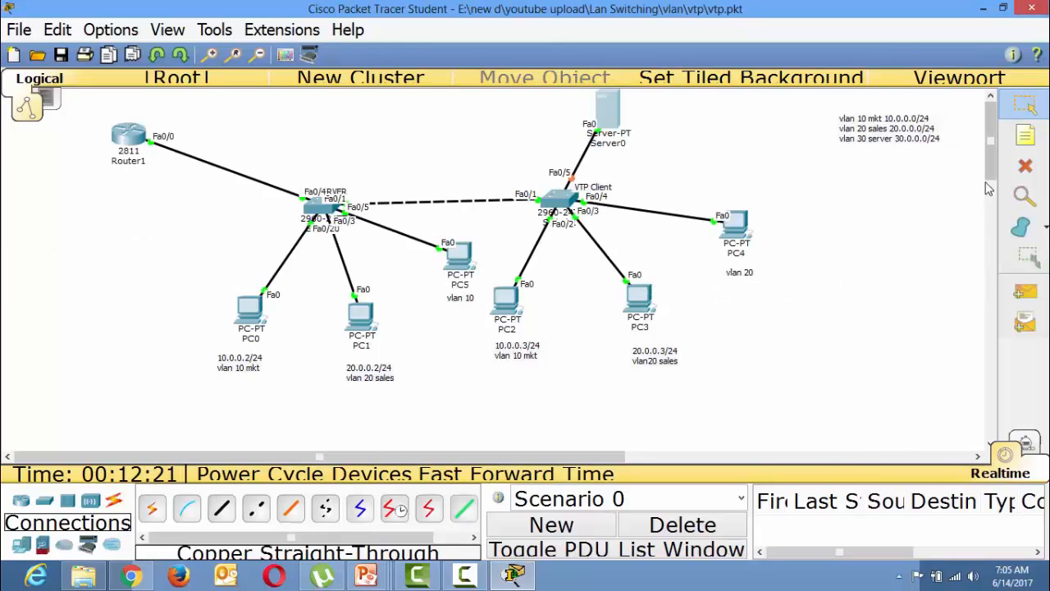
pyautogui.moveTo(967, 162); pyautogui.dragTo(833, 138)
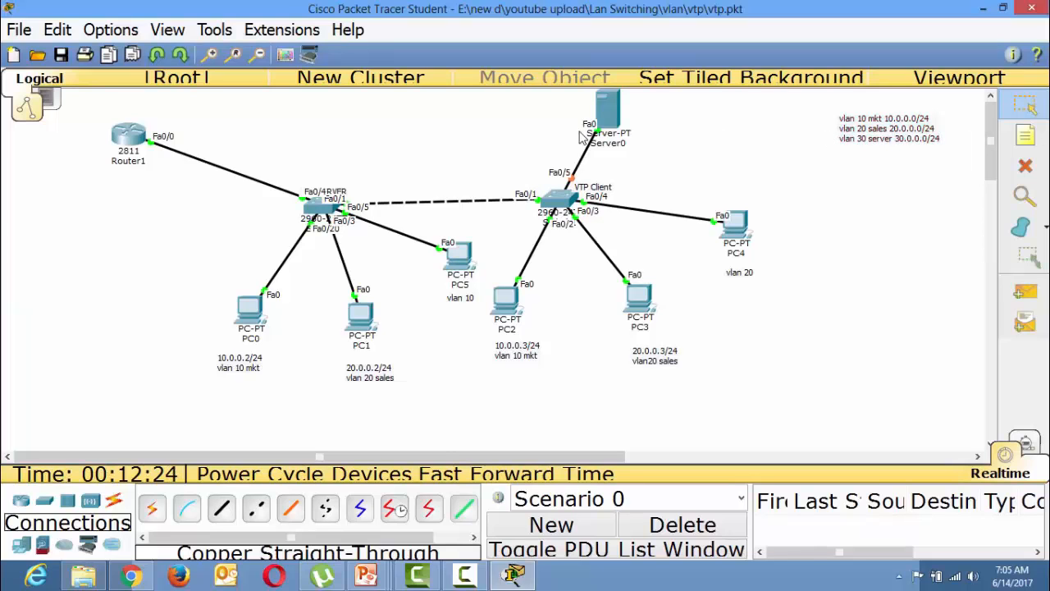
pyautogui.click(609, 107)
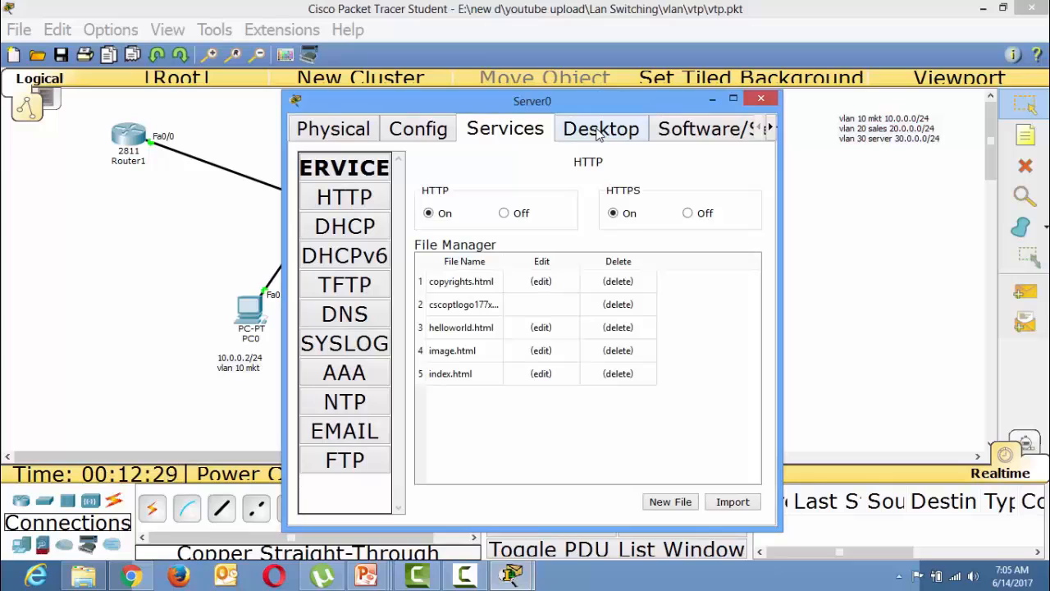
pyautogui.click(353, 131)
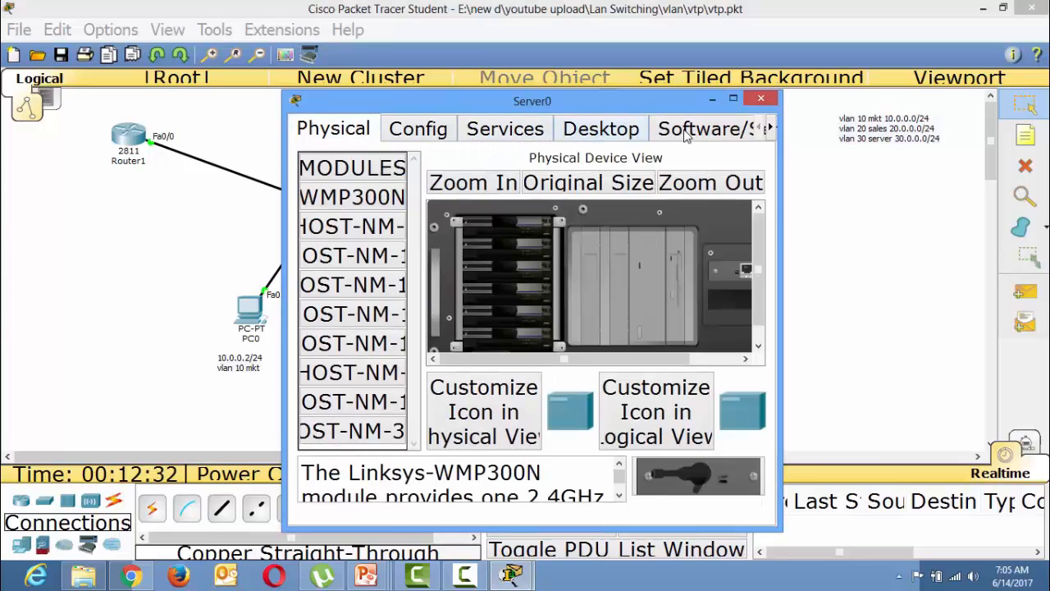
pyautogui.click(622, 133)
pyautogui.click(357, 203)
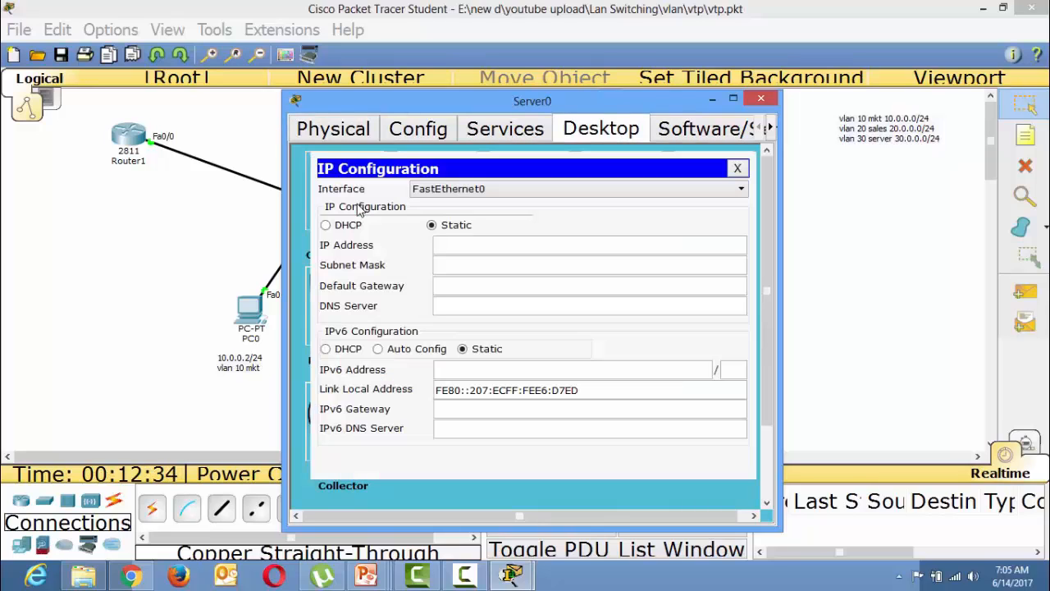
pyautogui.click(576, 239)
pyautogui.write('30.0.0.2')
pyautogui.press('Tab')
pyautogui.press('Tab')
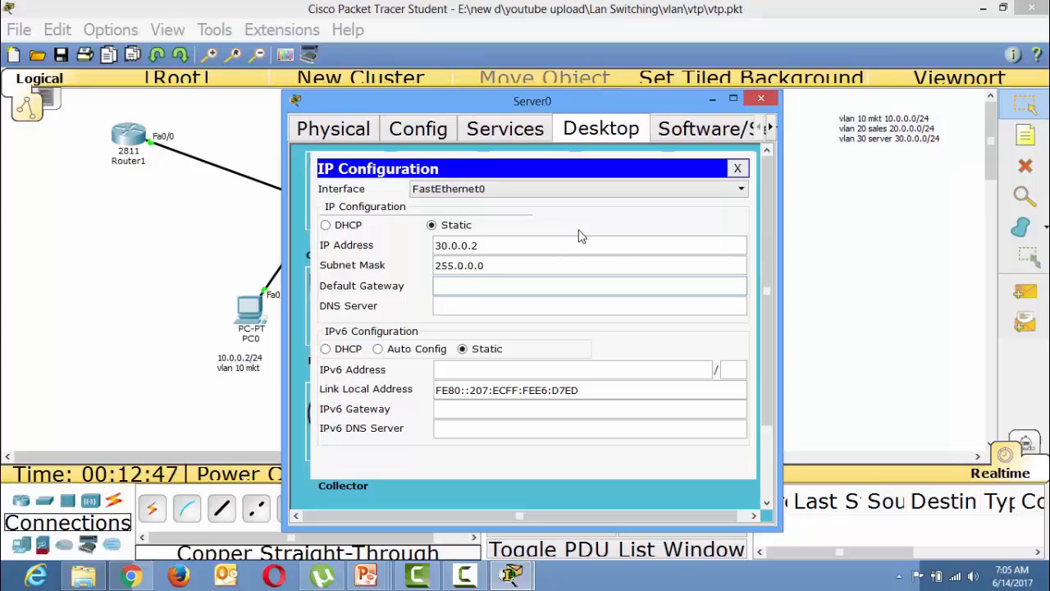
pyautogui.write('30.0.0.1')
pyautogui.click(761, 98)
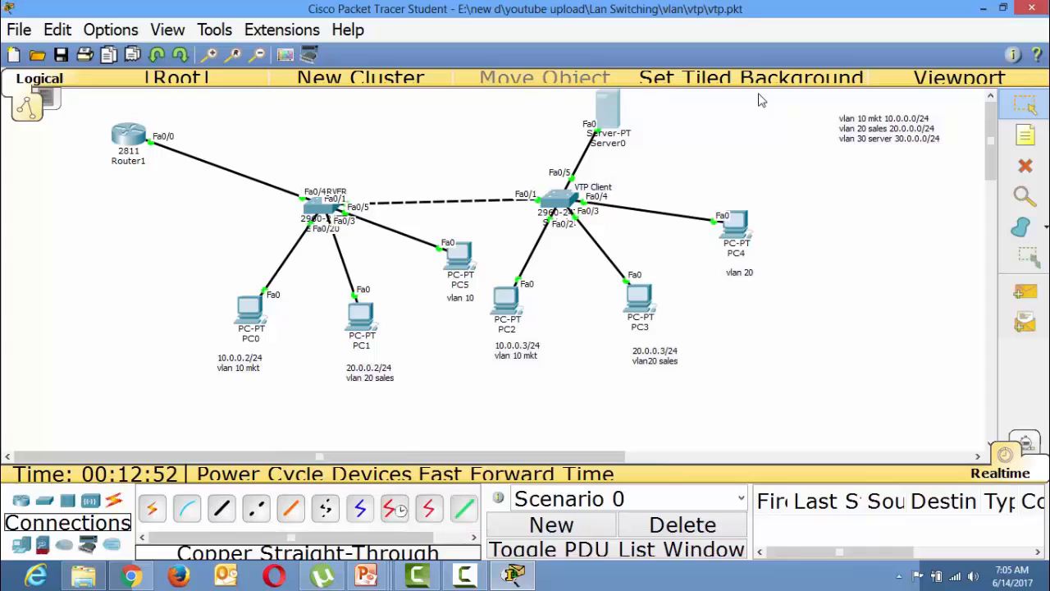
# Open Router1's command line full screen and create the subinterface fastEthernet 0/0.30 from global configuration mode.
pyautogui.click(129, 137)
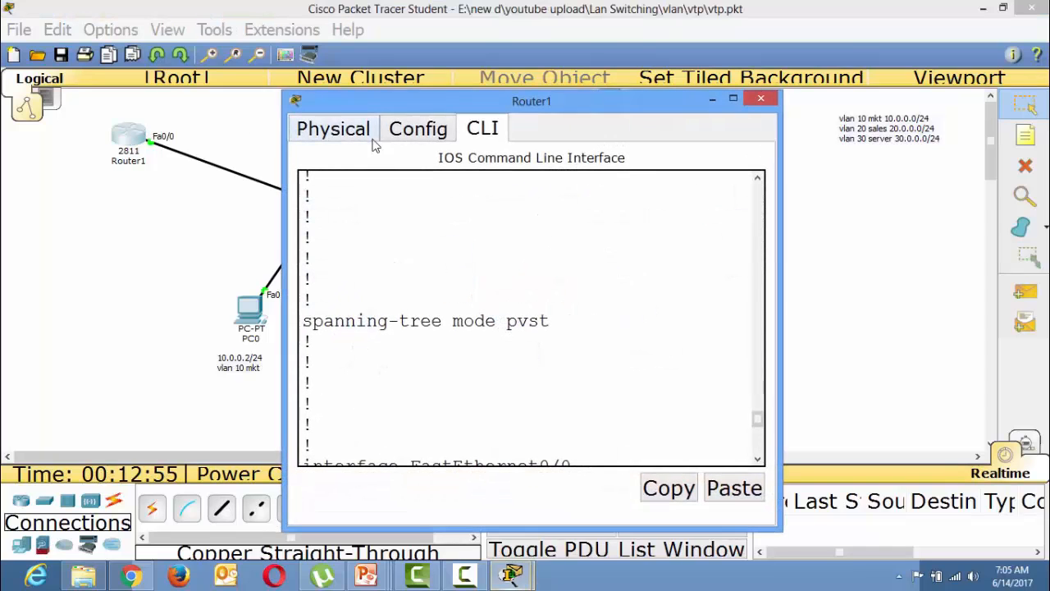
pyautogui.doubleClick(519, 99)
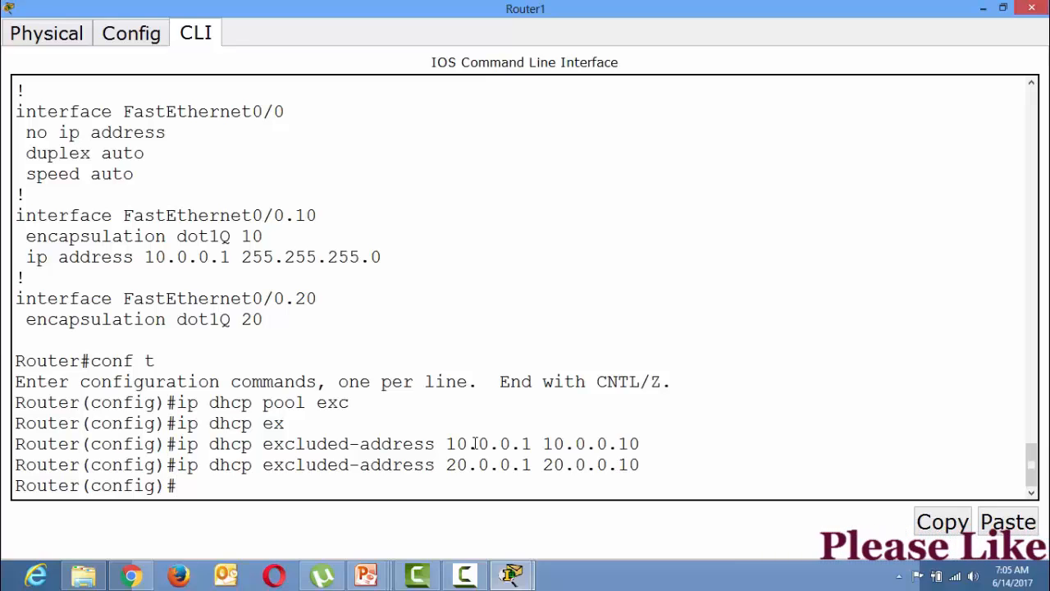
pyautogui.write('inter')
pyautogui.press('Tab')
pyautogui.write('f')
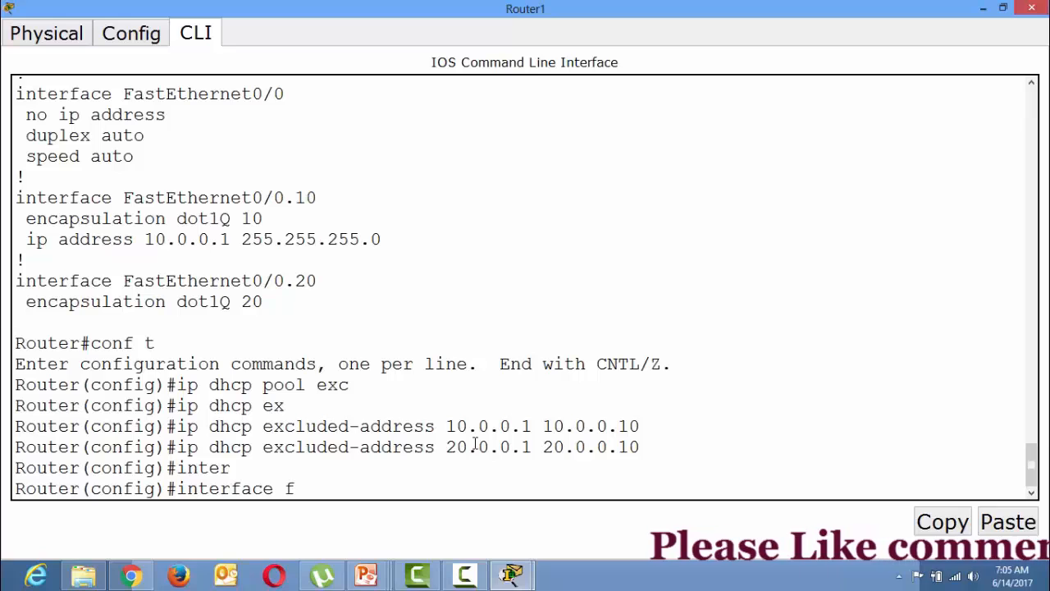
pyautogui.write('as')
pyautogui.press('Tab')
pyautogui.write('0')
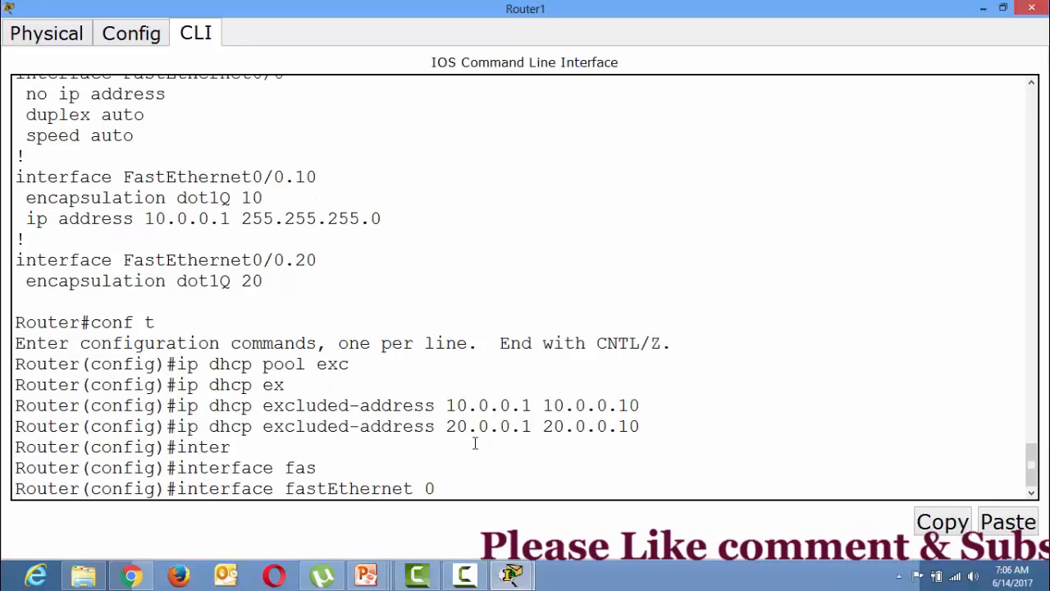
pyautogui.write('/0')
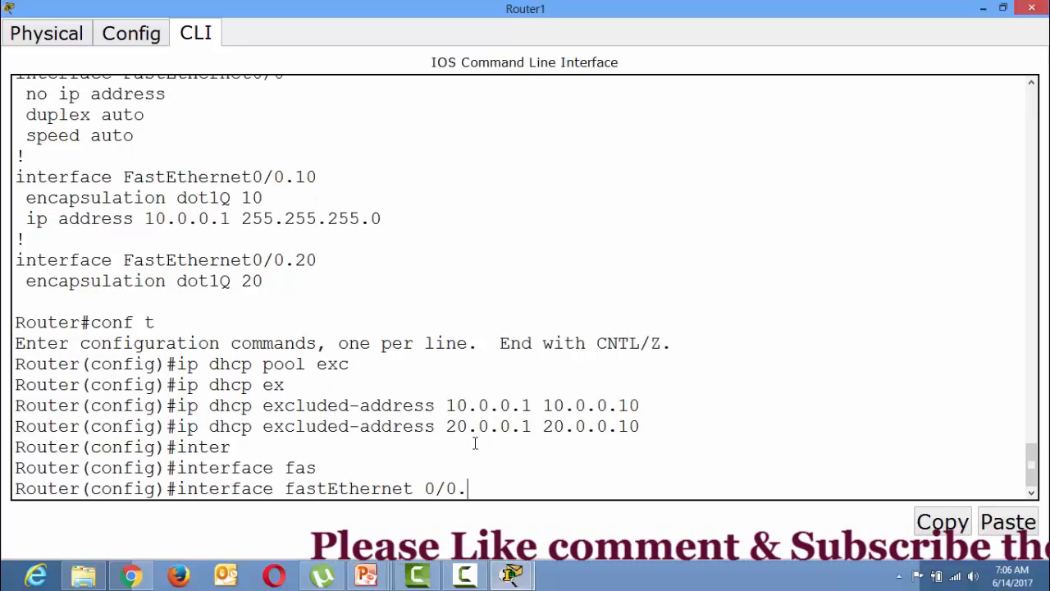
pyautogui.write('.30')
pyautogui.press('Return')
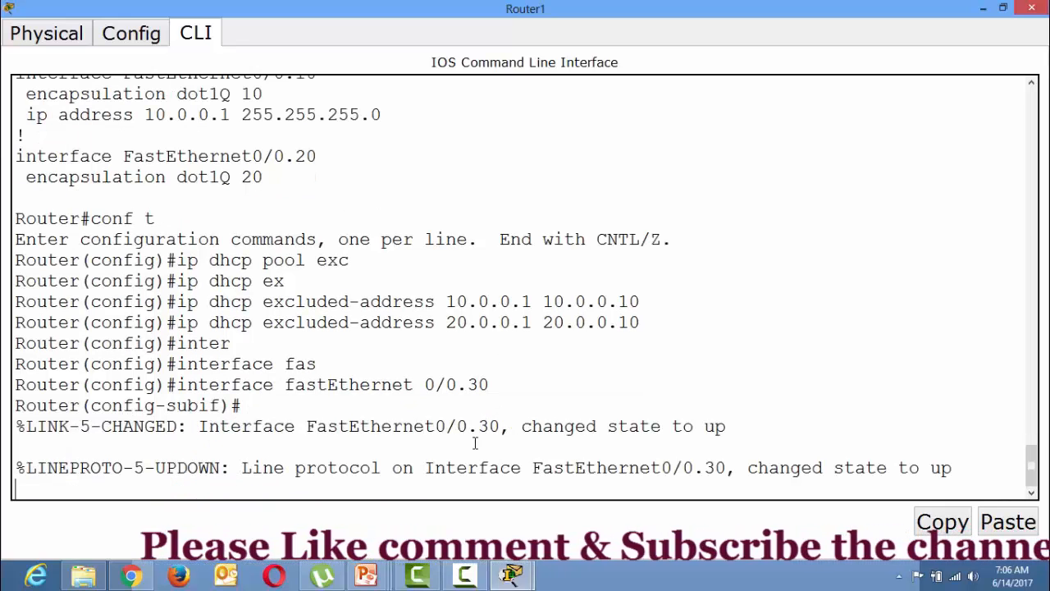
pyautogui.press('Return')
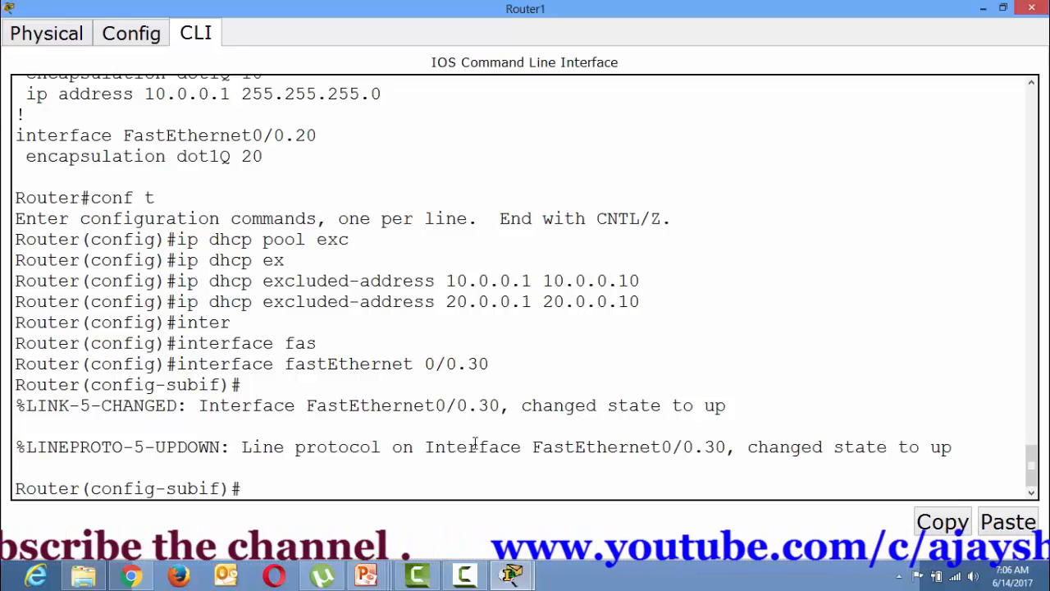
# Set the encapsulation of subinterface 0/0.30 to dot1q with VLAN 30.
pyautogui.write('enca')
pyautogui.press('Tab')
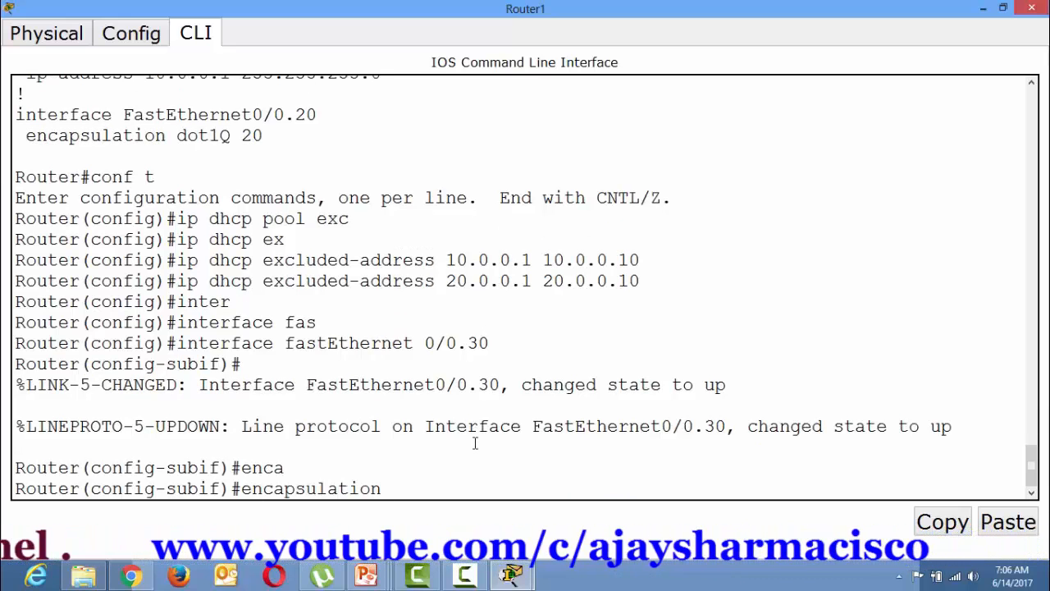
pyautogui.write('dot1q')
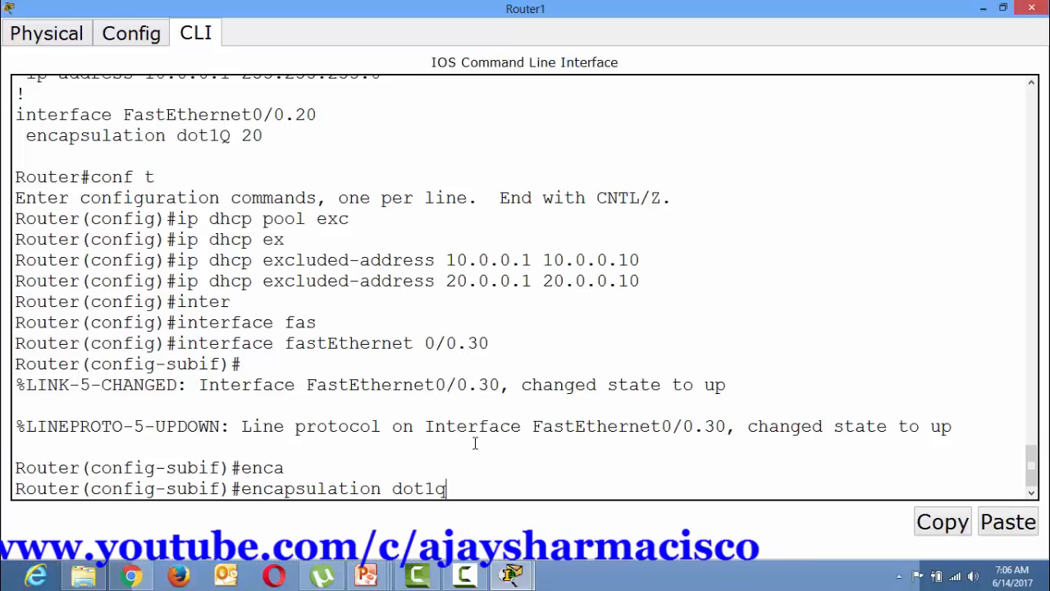
pyautogui.press('Tab')
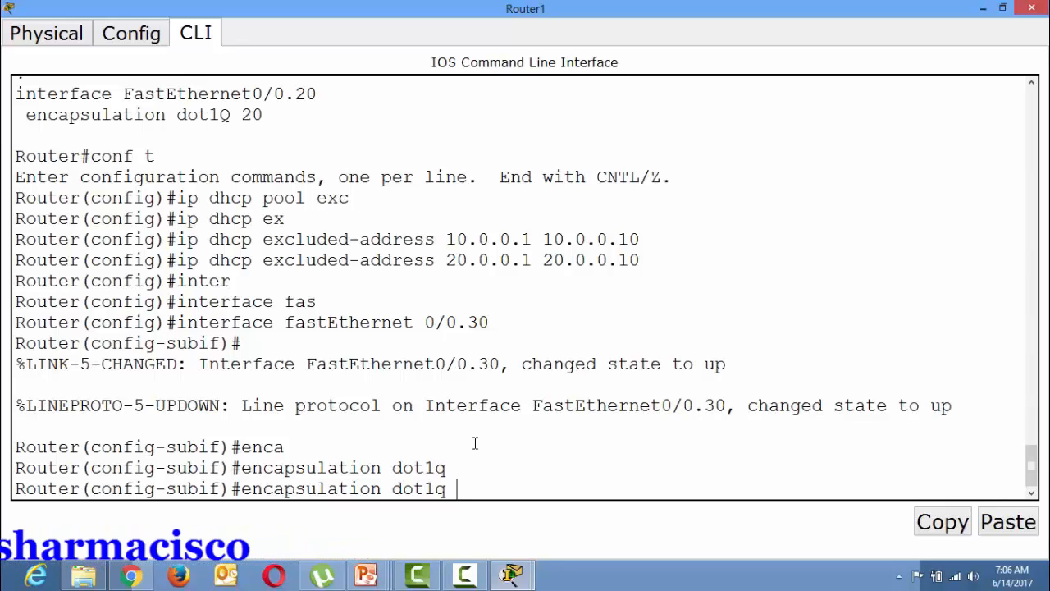
pyautogui.write('0')
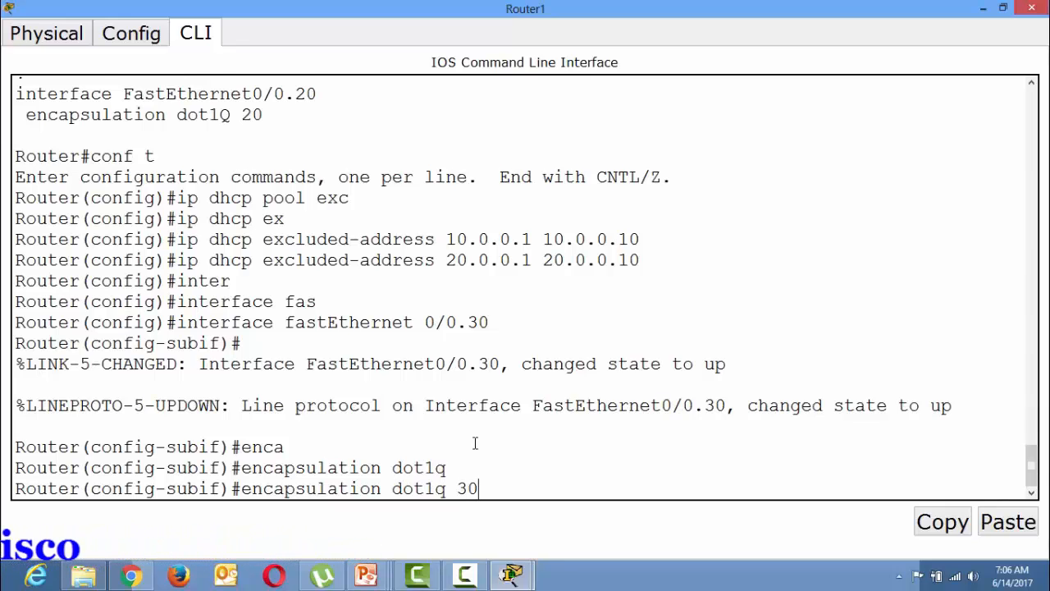
pyautogui.press('Return')
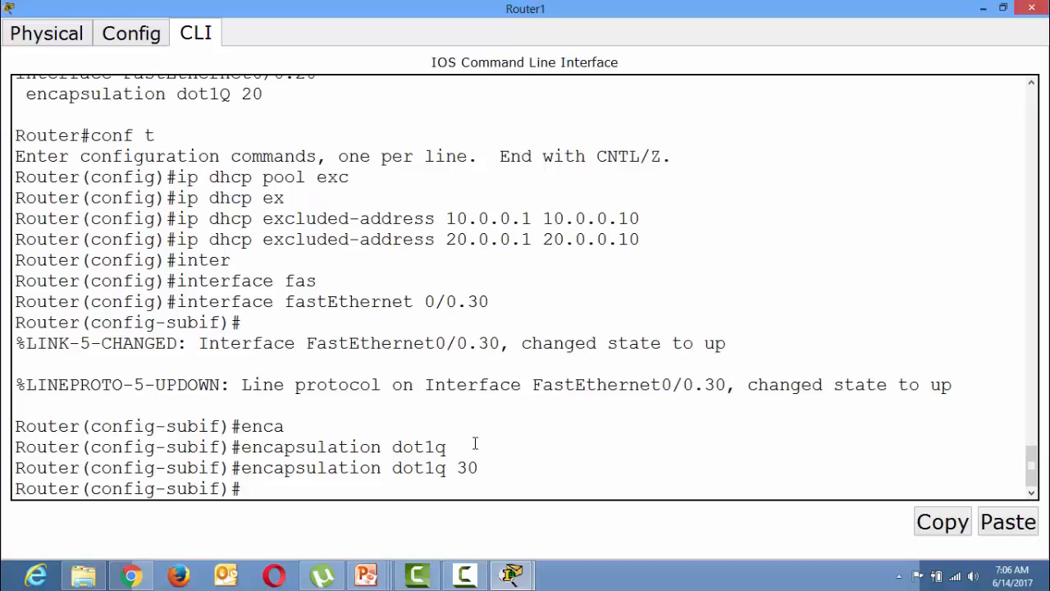
# Assign IP address 30.0.0.1 255.255.255.0 to subinterface 0/0.30, leave configuration mode, and close the router's window.
pyautogui.write('ip add')
pyautogui.press('Tab')
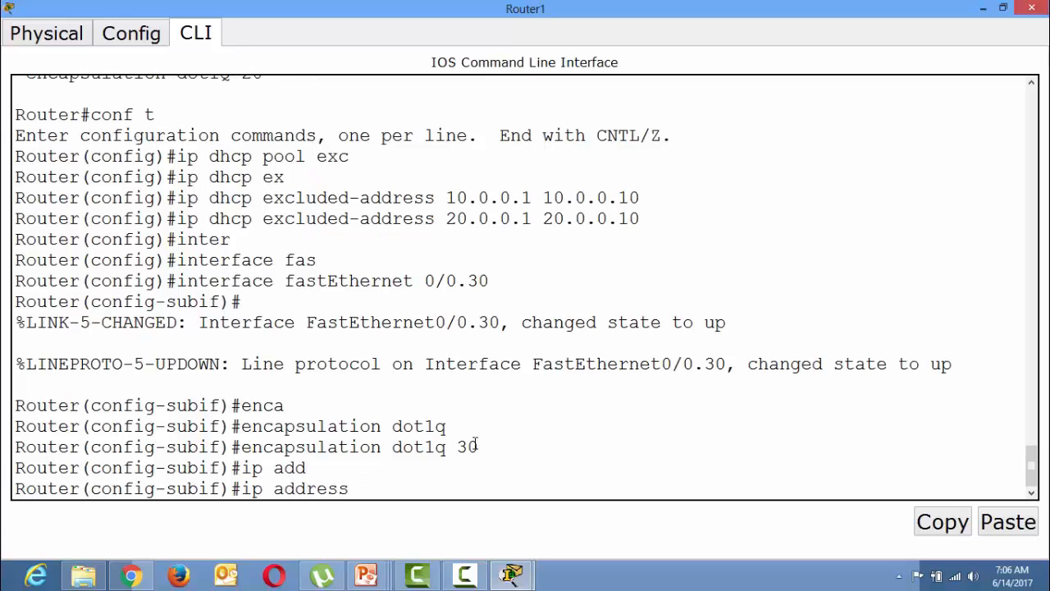
pyautogui.write('30.0.0.1 255.255')
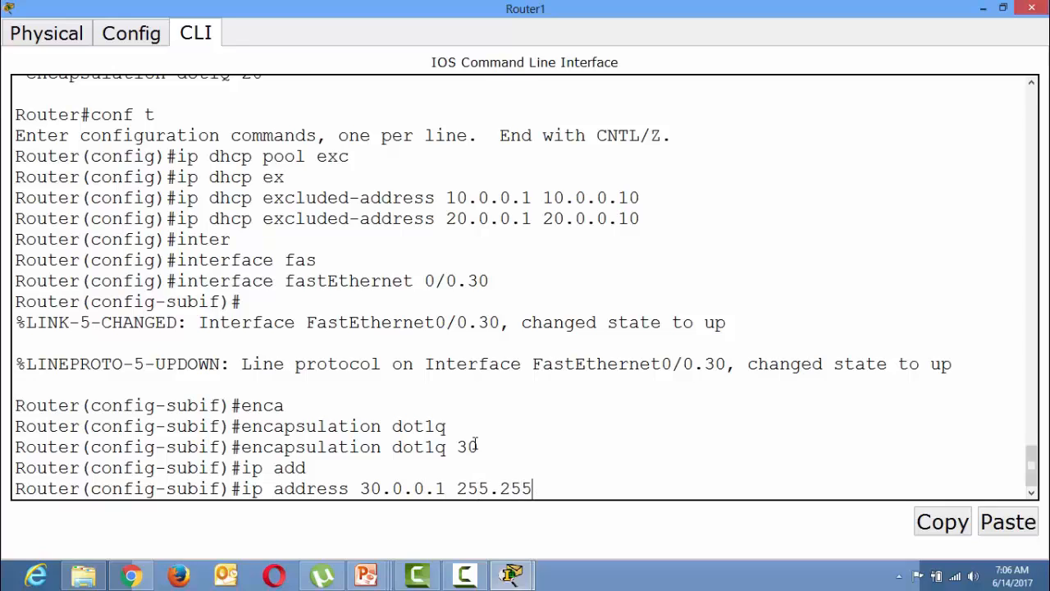
pyautogui.write('.255.0')
pyautogui.press('Return')
pyautogui.hotkey('ctrl', 'z')
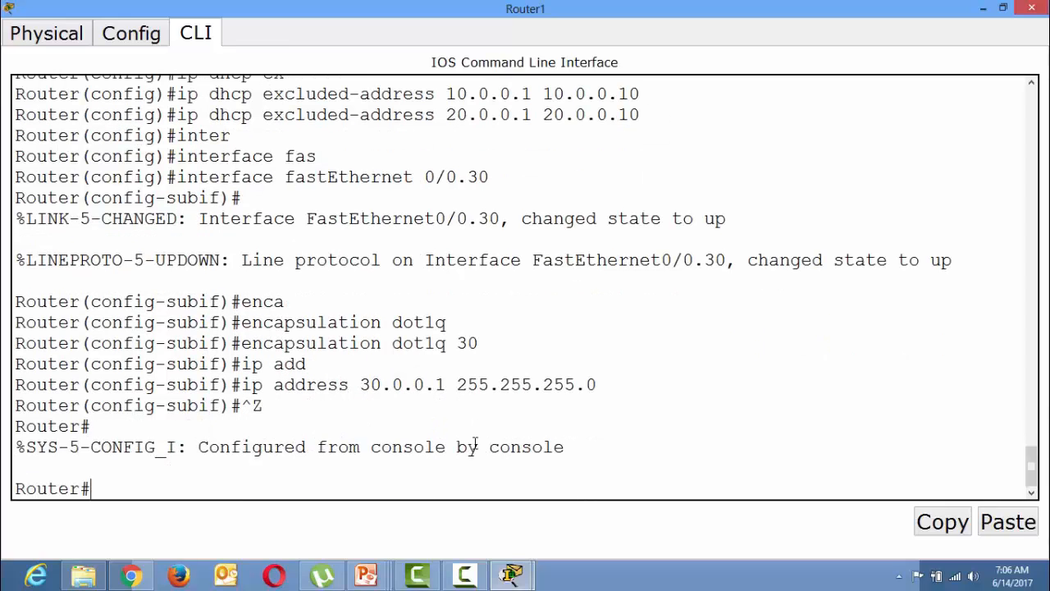
pyautogui.click(1032, 8)
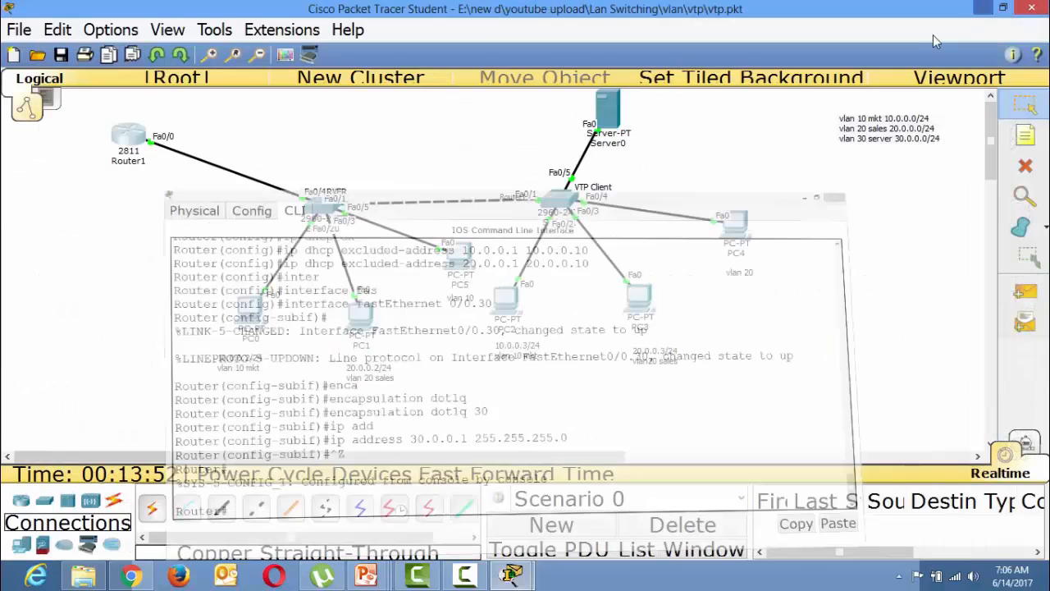
# Set Server0's subnet mask to 255.255.255.0 in its IP configuration and close the server's window.
pyautogui.click(609, 111)
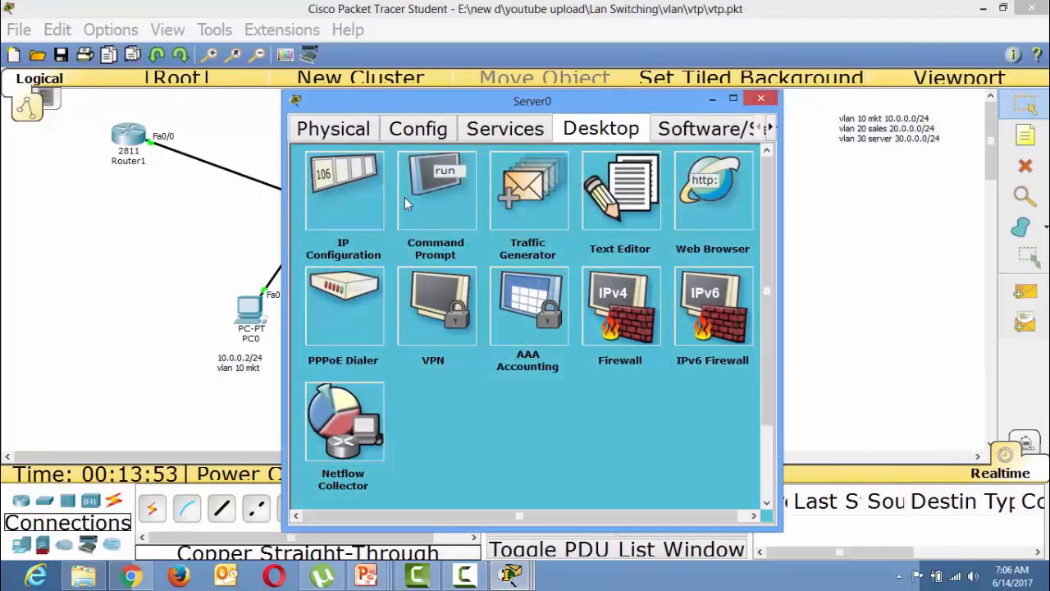
pyautogui.click(353, 205)
pyautogui.click(505, 271)
pyautogui.press('BackSpace')
pyautogui.press('BackSpace')
pyautogui.press('BackSpace')
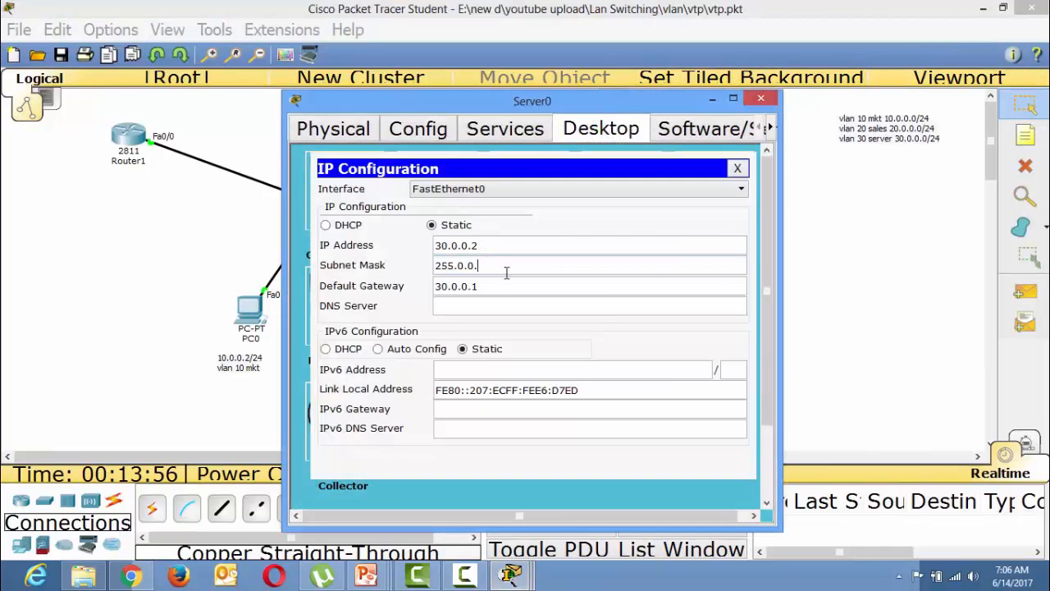
pyautogui.write('255.255.0')
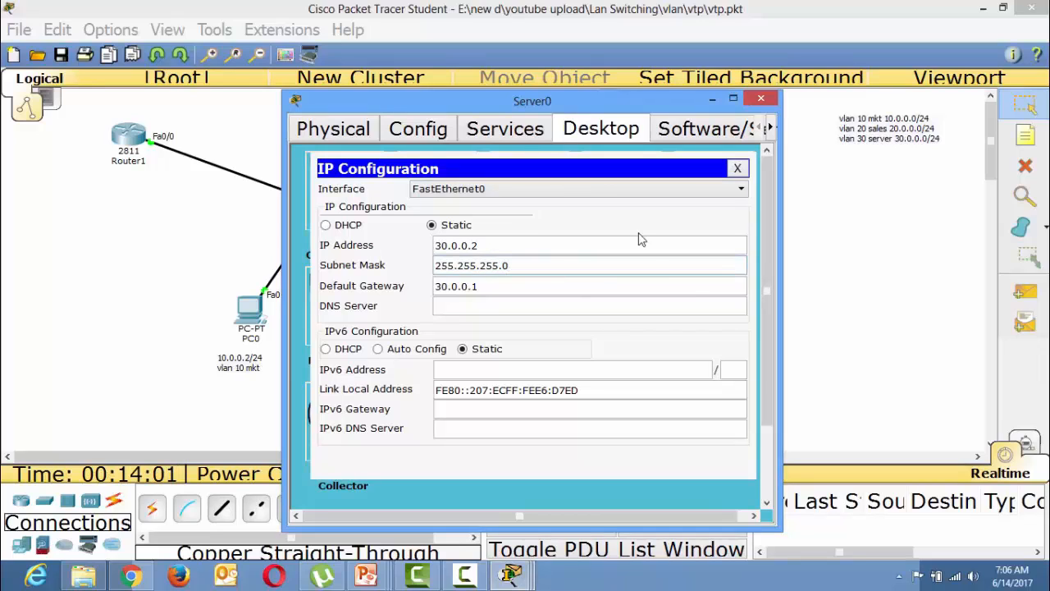
pyautogui.click(760, 98)
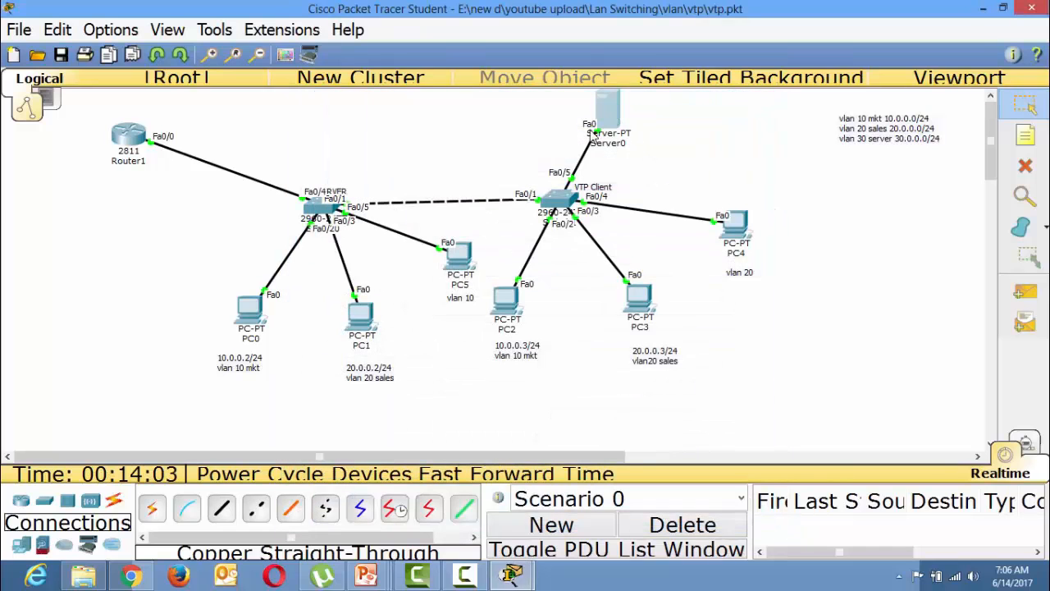
# Ping 30.0.0.2 from PC0's command prompt in full-screen view, and close the PC's window.
pyautogui.click(248, 312)
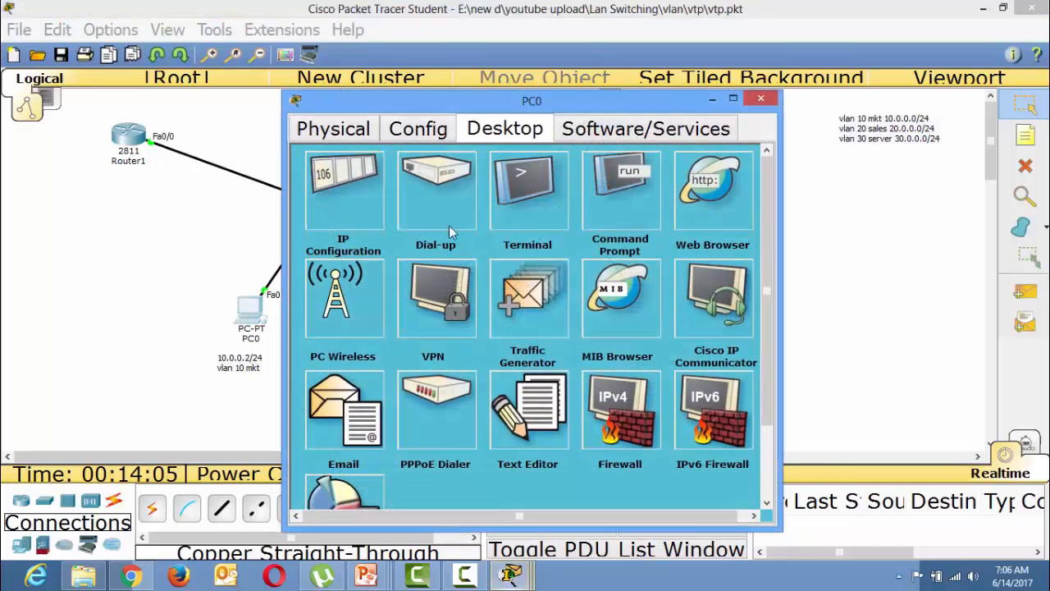
pyautogui.click(617, 188)
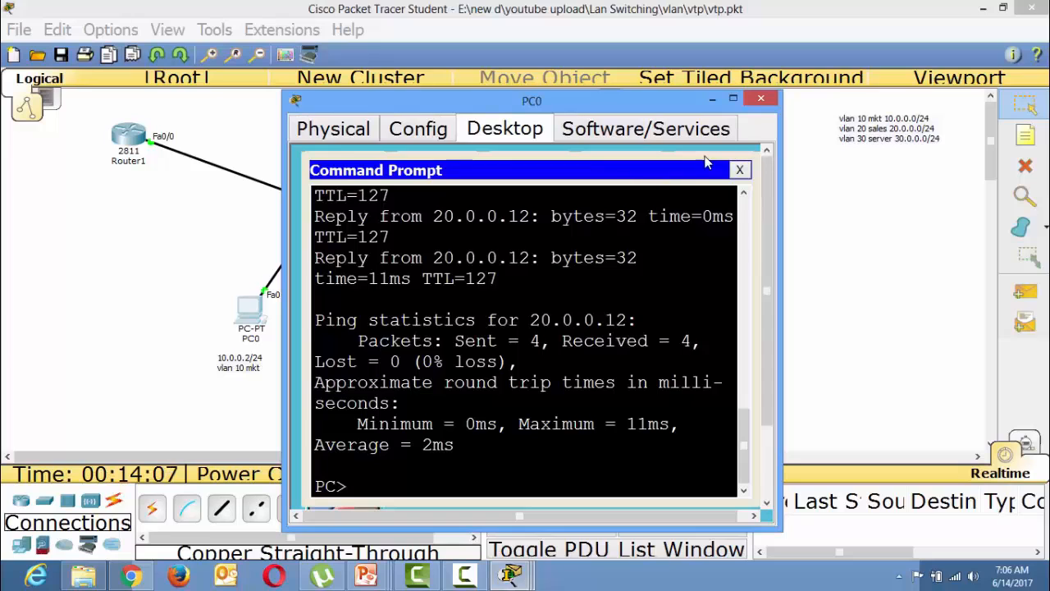
pyautogui.click(733, 98)
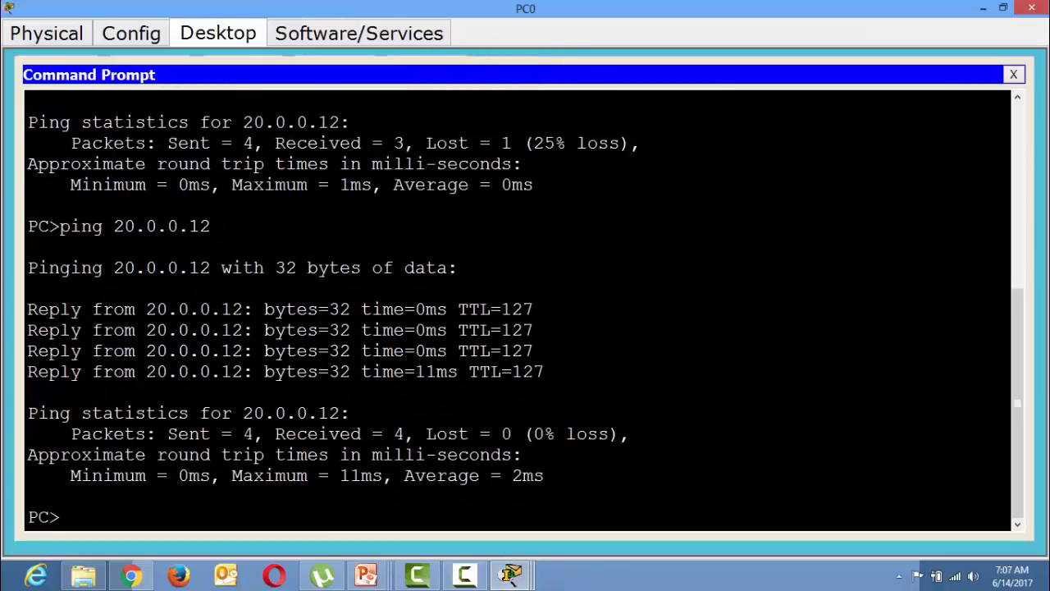
pyautogui.write('ping 30.0.0.2')
pyautogui.press('Return')
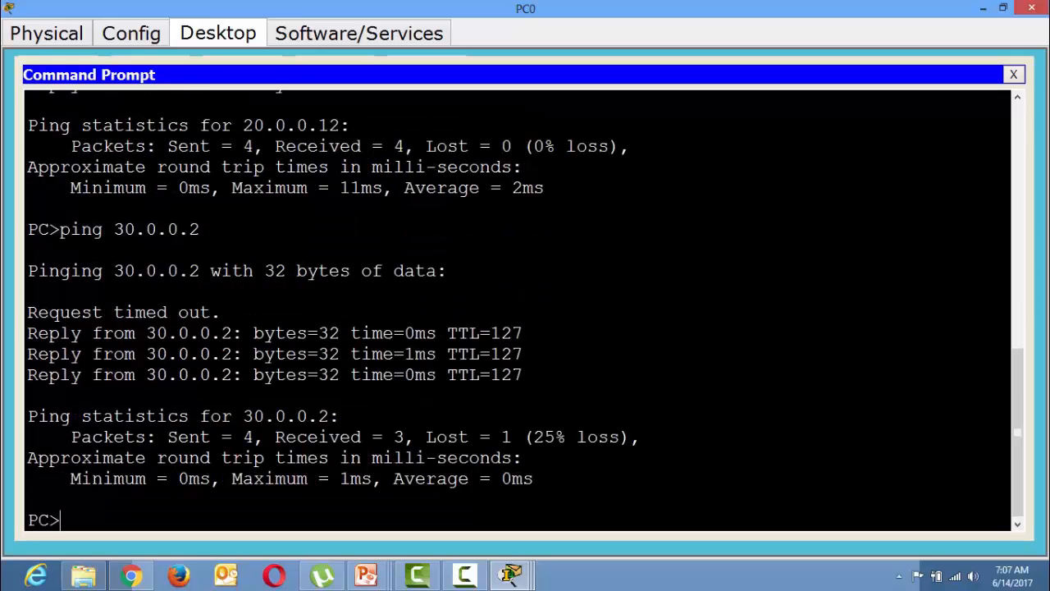
pyautogui.click(1031, 9)
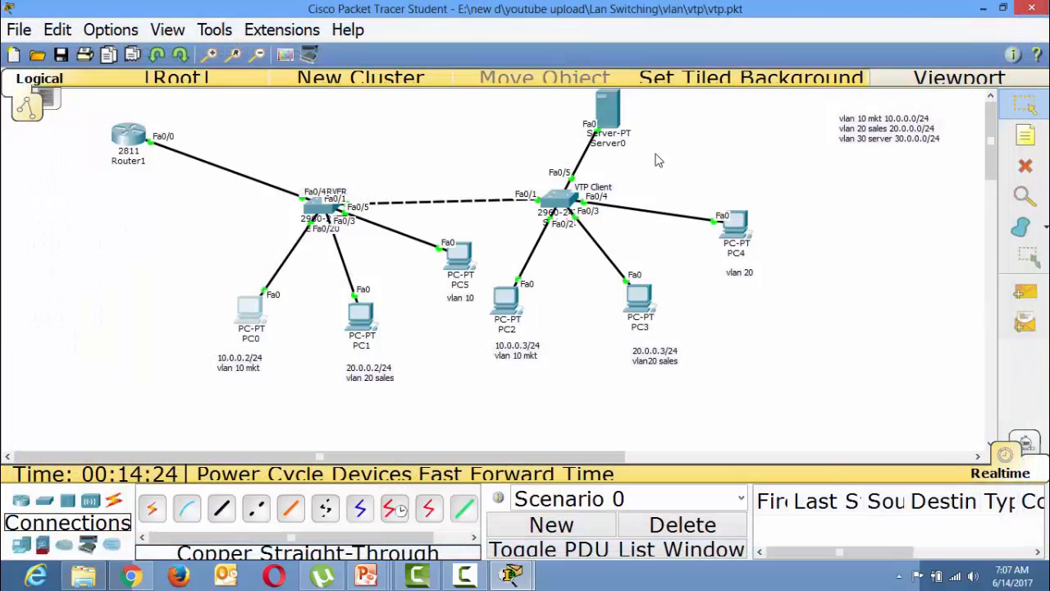
# Test connectivity from PC1 to Server0 by pinging 30.0.0.2 in its command prompt, and close PC1's window.
pyautogui.click(363, 319)
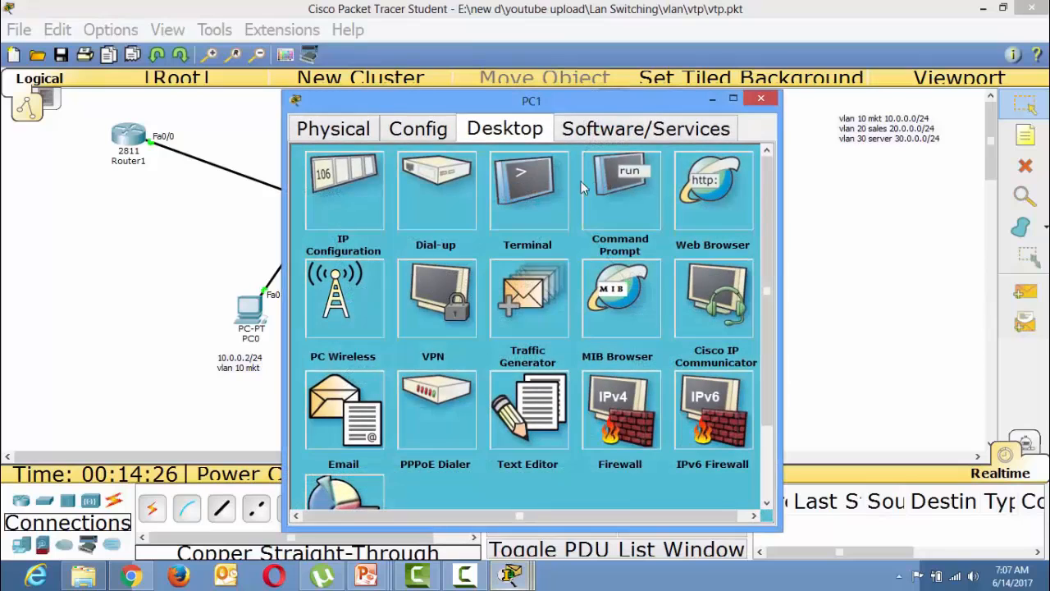
pyautogui.click(605, 219)
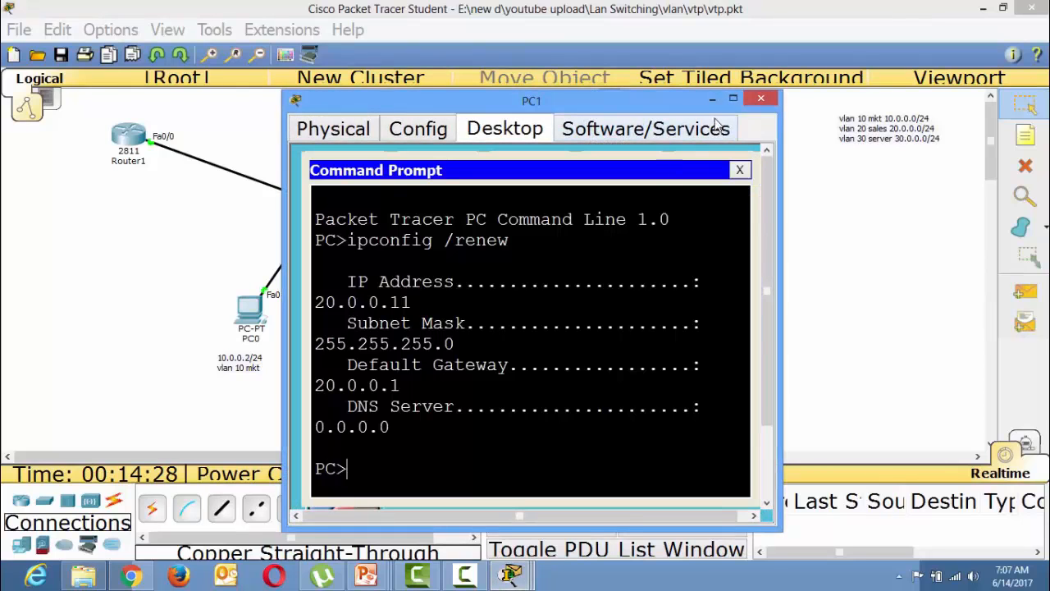
pyautogui.click(733, 101)
pyautogui.write('ping')
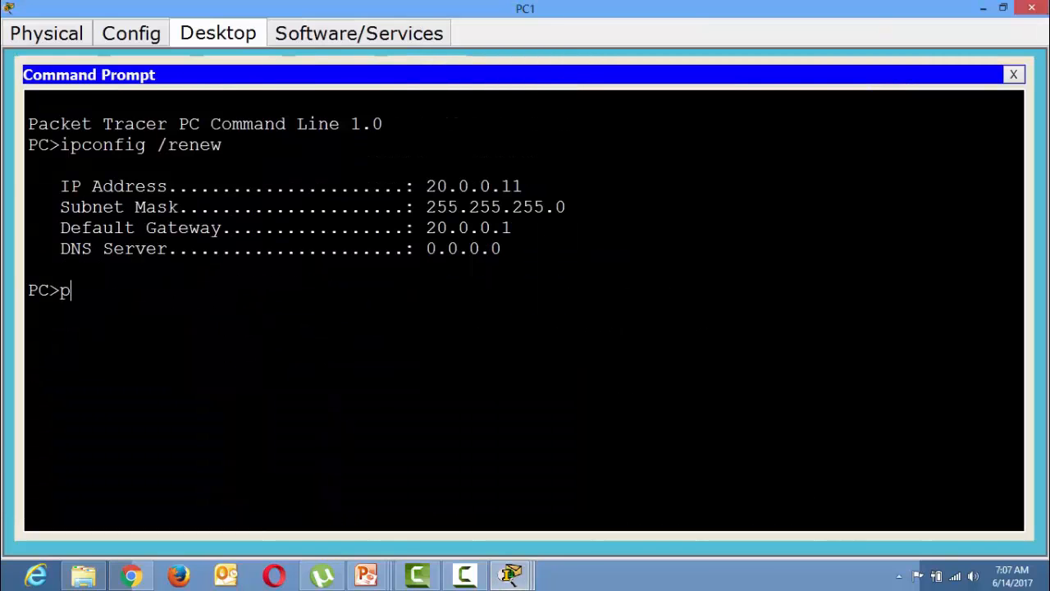
pyautogui.write(' 30.0.0.2')
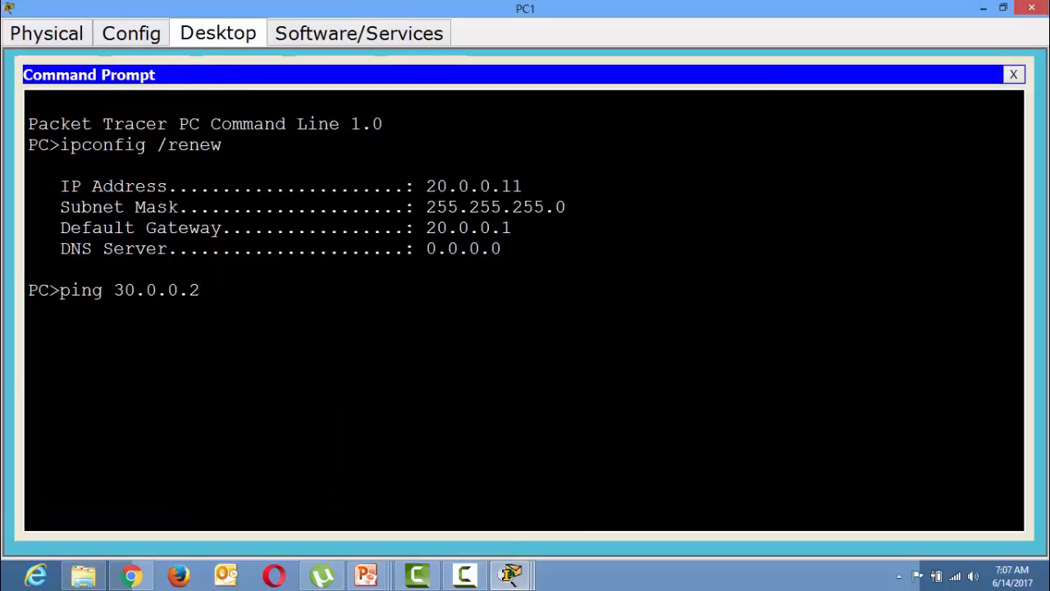
pyautogui.press('Return')
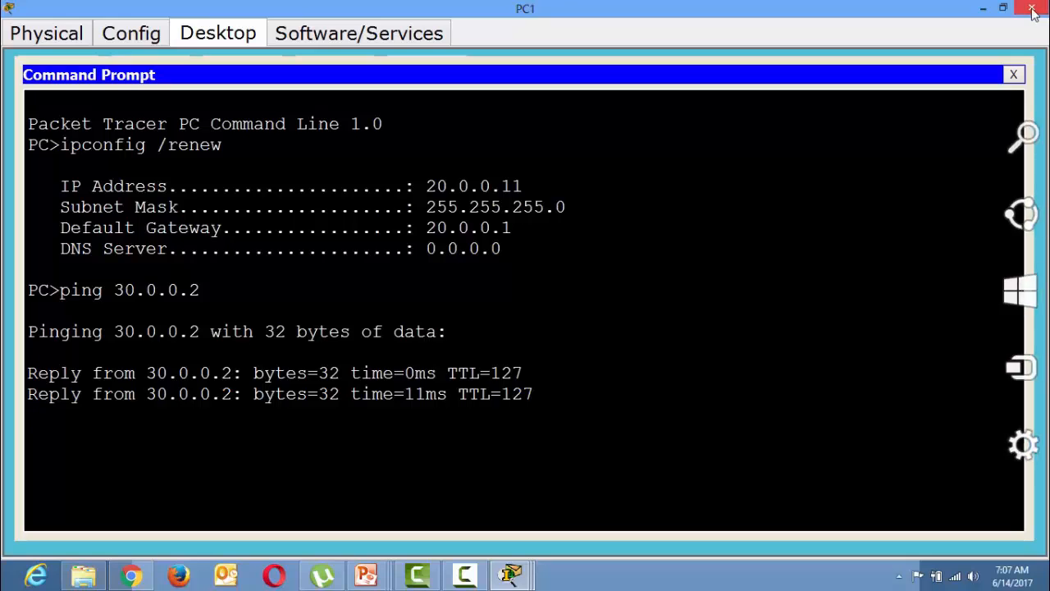
pyautogui.click(1034, 8)
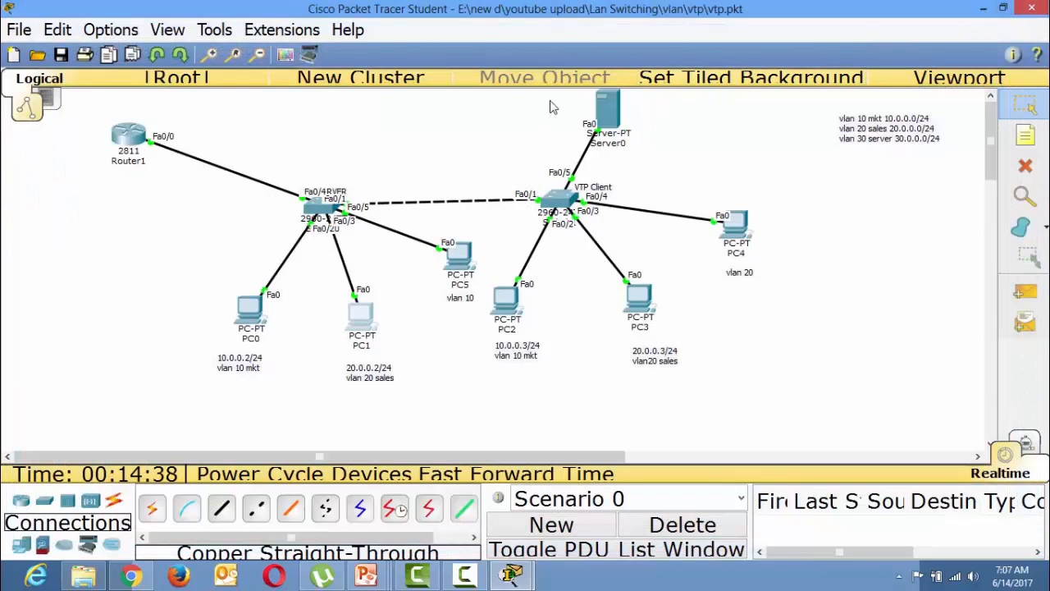
pyautogui.moveTo(552, 98); pyautogui.dragTo(650, 174)
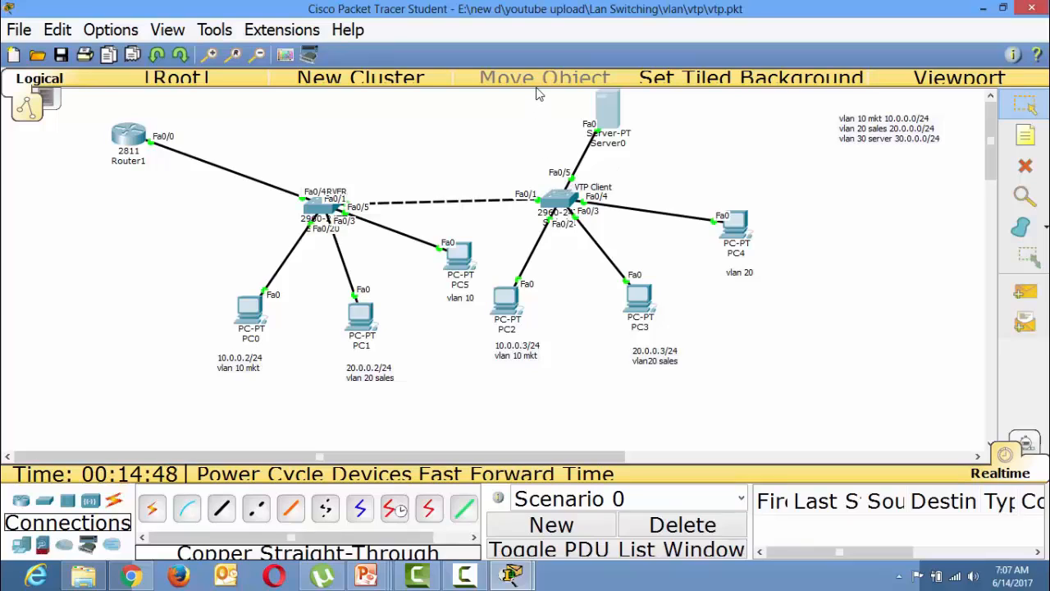
pyautogui.moveTo(650, 156); pyautogui.dragTo(571, 100)
pyautogui.moveTo(145, 293); pyautogui.dragTo(414, 446)
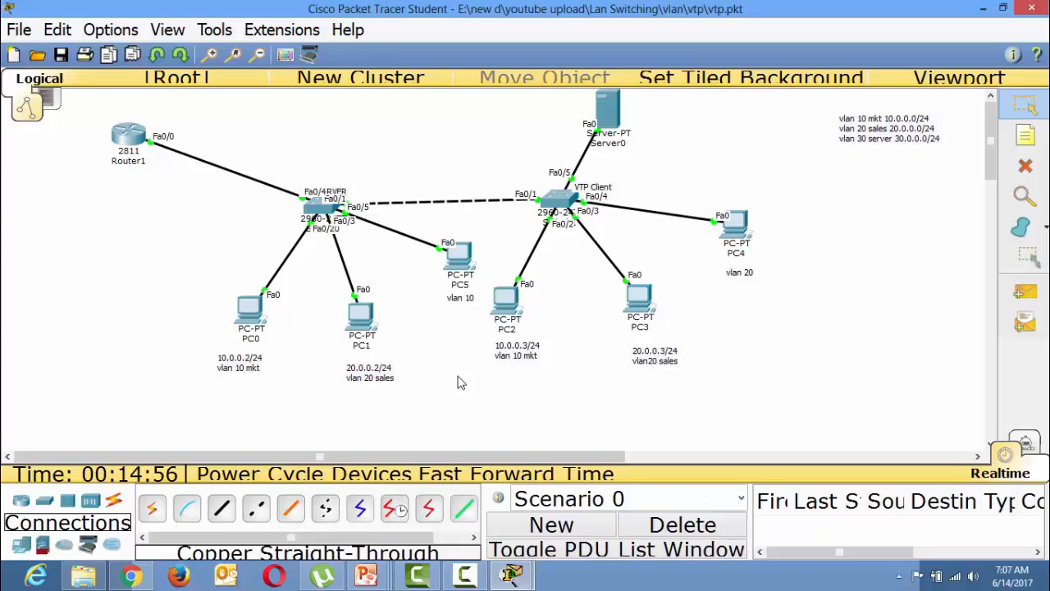
# Examine the source of index.html in Server0's HTTP service and close the server's window.
pyautogui.click(610, 116)
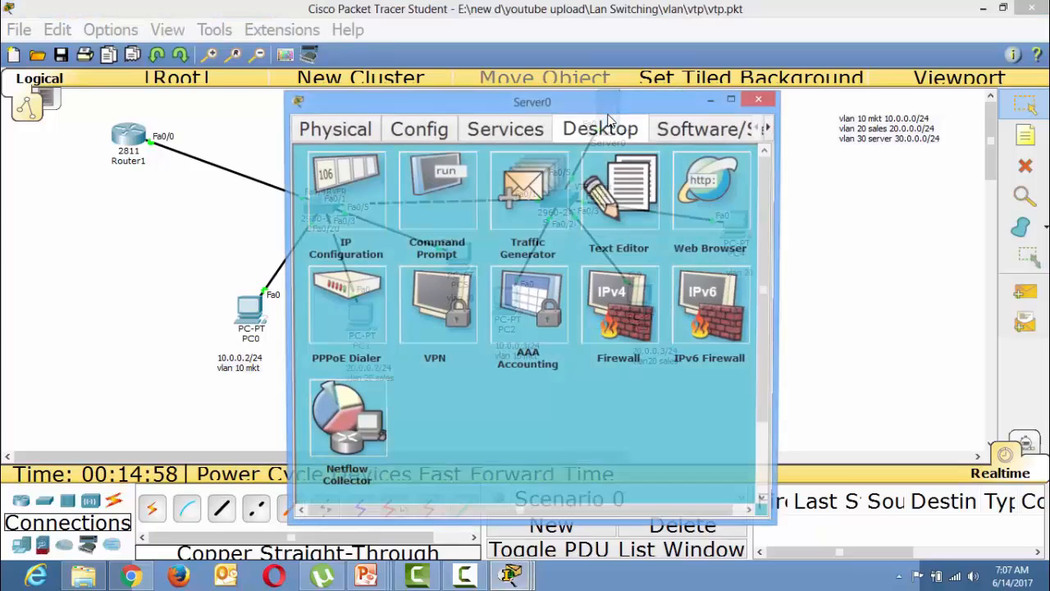
pyautogui.click(529, 134)
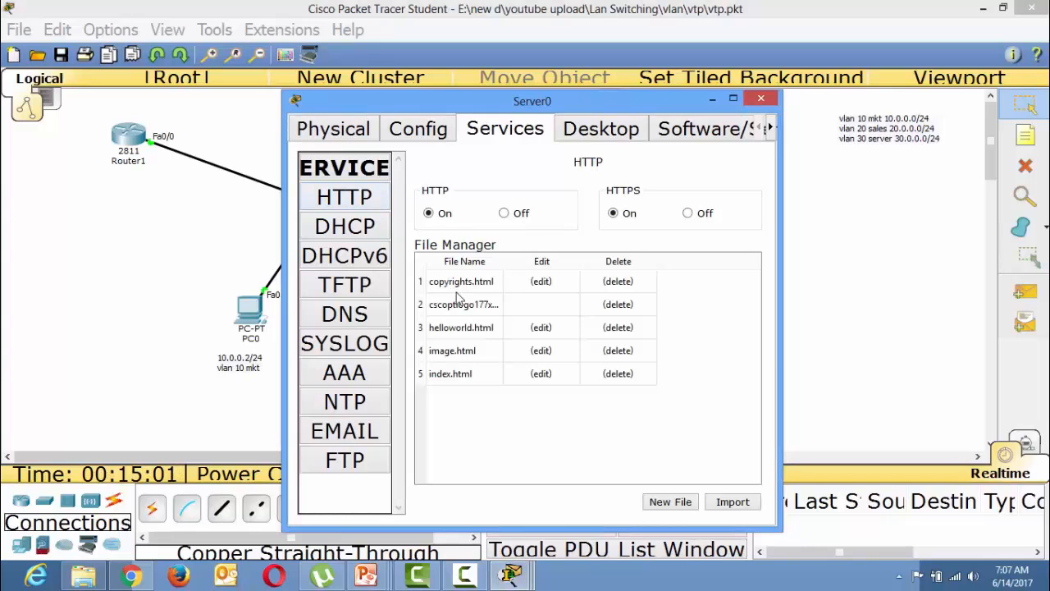
pyautogui.click(450, 379)
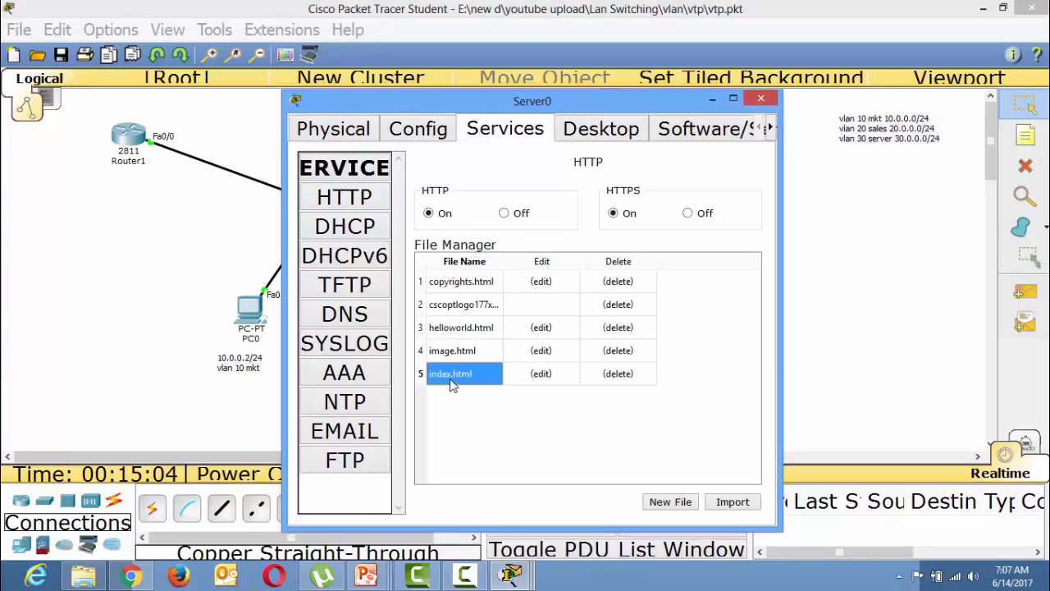
pyautogui.click(542, 374)
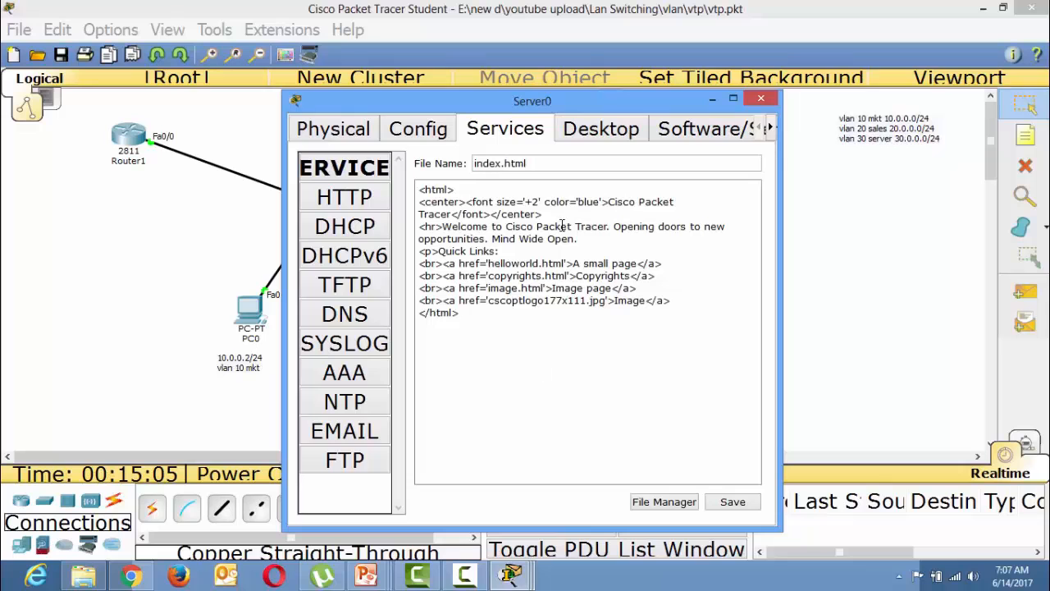
pyautogui.moveTo(474, 239); pyautogui.dragTo(597, 252)
pyautogui.click(761, 99)
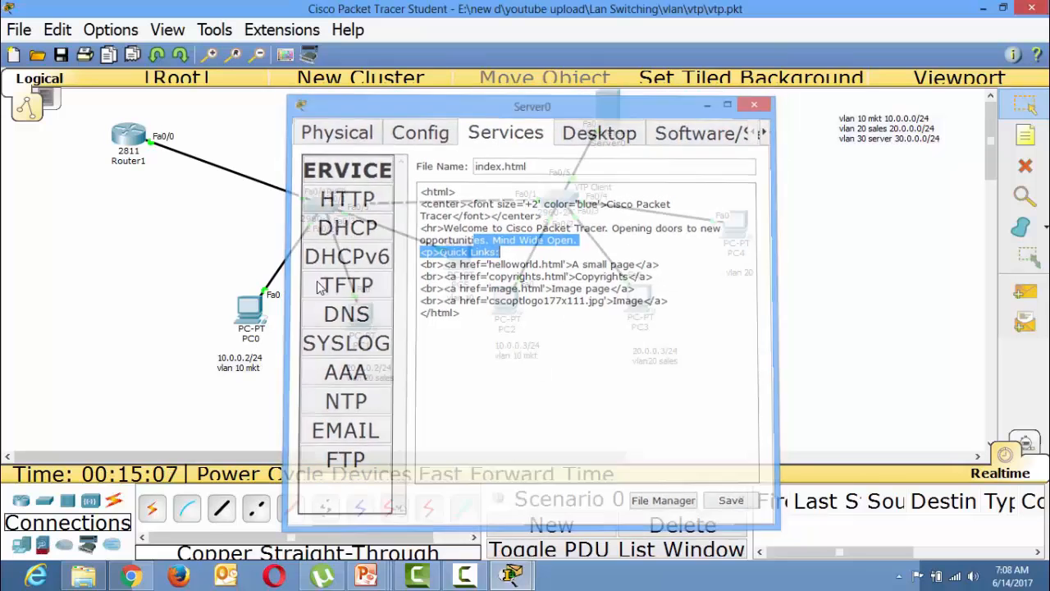
# Load 30.0.0.2 in PC0's web browser, check the welcome text, and close the PC's window.
pyautogui.click(248, 309)
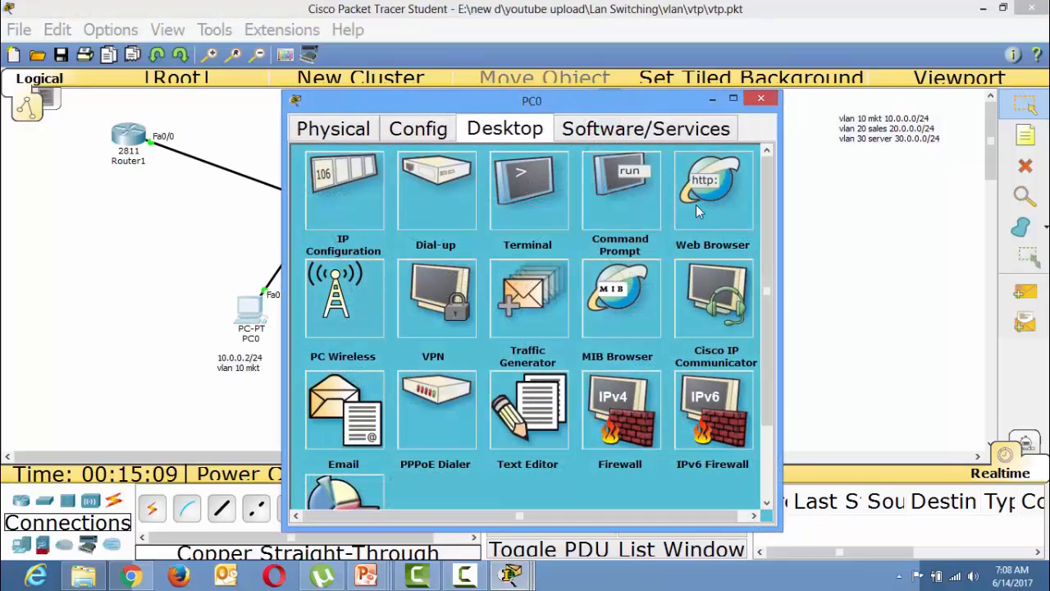
pyautogui.click(696, 211)
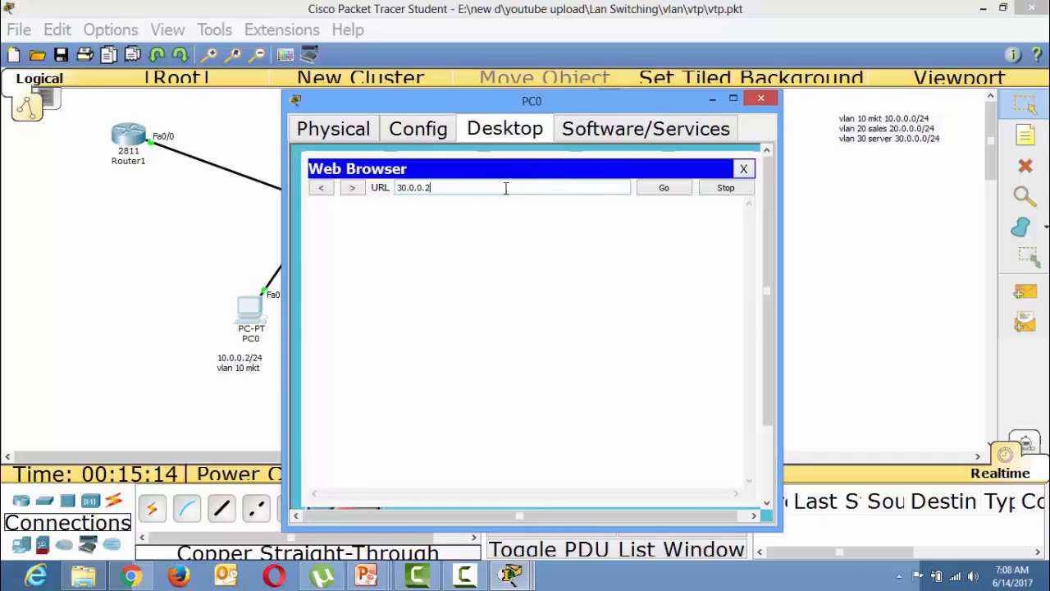
pyautogui.press('Return')
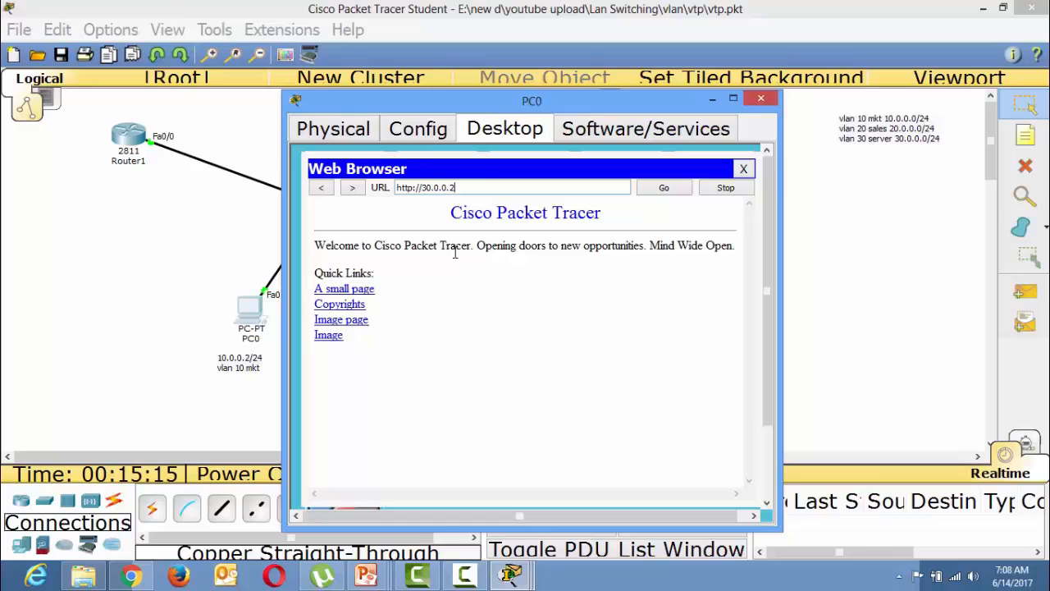
pyautogui.moveTo(386, 245); pyautogui.dragTo(596, 268)
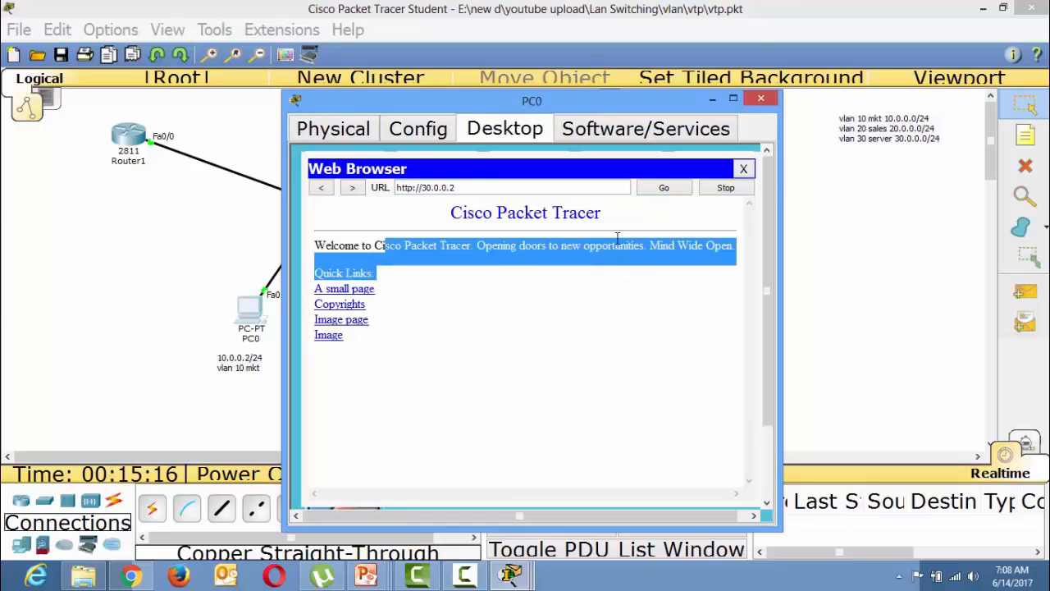
pyautogui.click(761, 99)
# In Server0's index.html, replace "Cisco Packet Tracer" in the welcome line with "Netmynd", the channel owner's first name and "youtube channel".
pyautogui.click(617, 117)
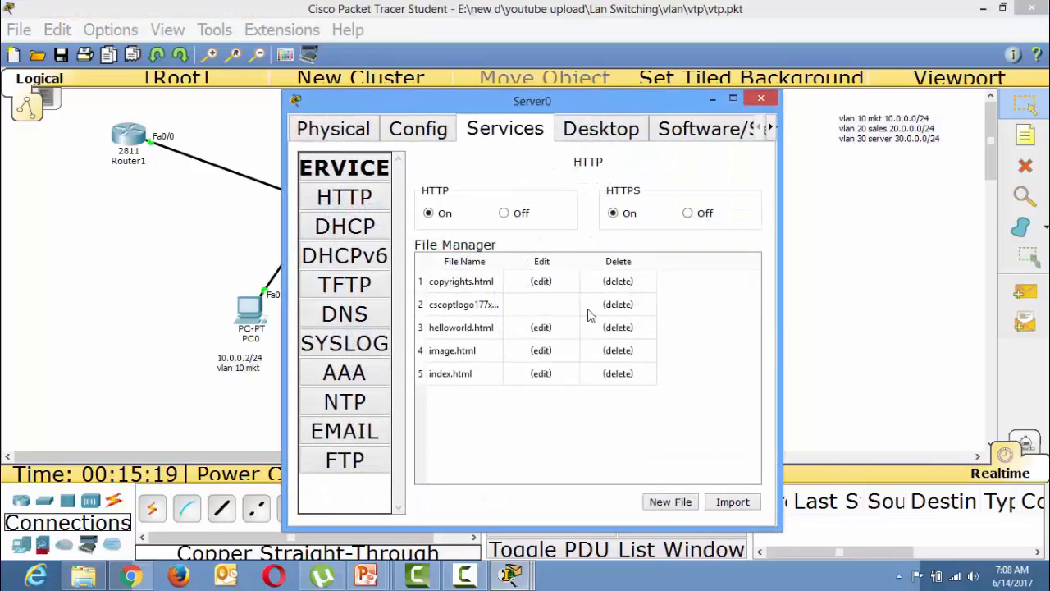
pyautogui.click(541, 374)
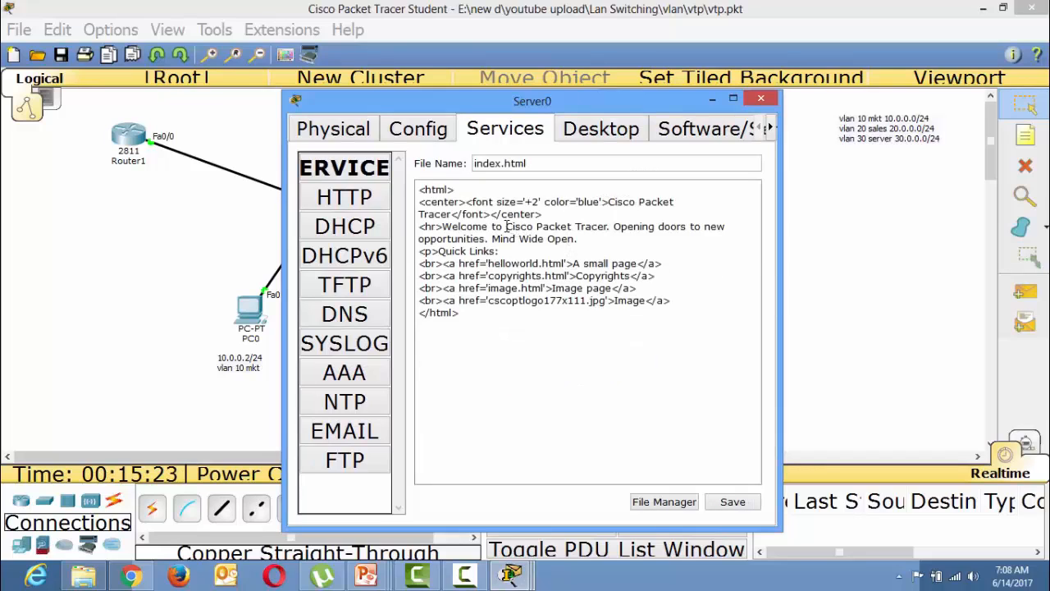
pyautogui.moveTo(506, 227); pyautogui.dragTo(607, 230)
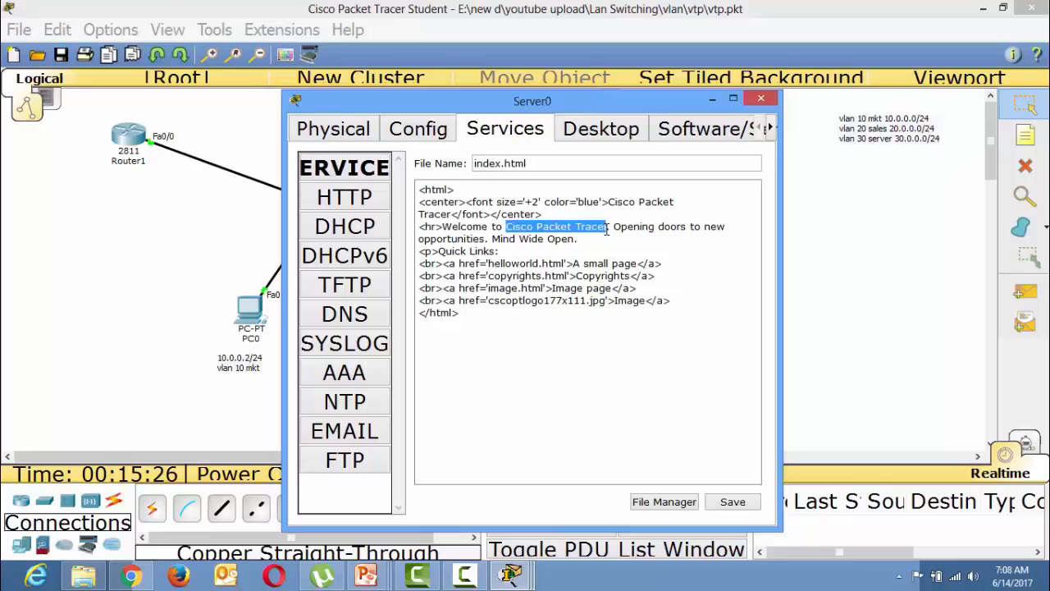
pyautogui.write('Netmyn')
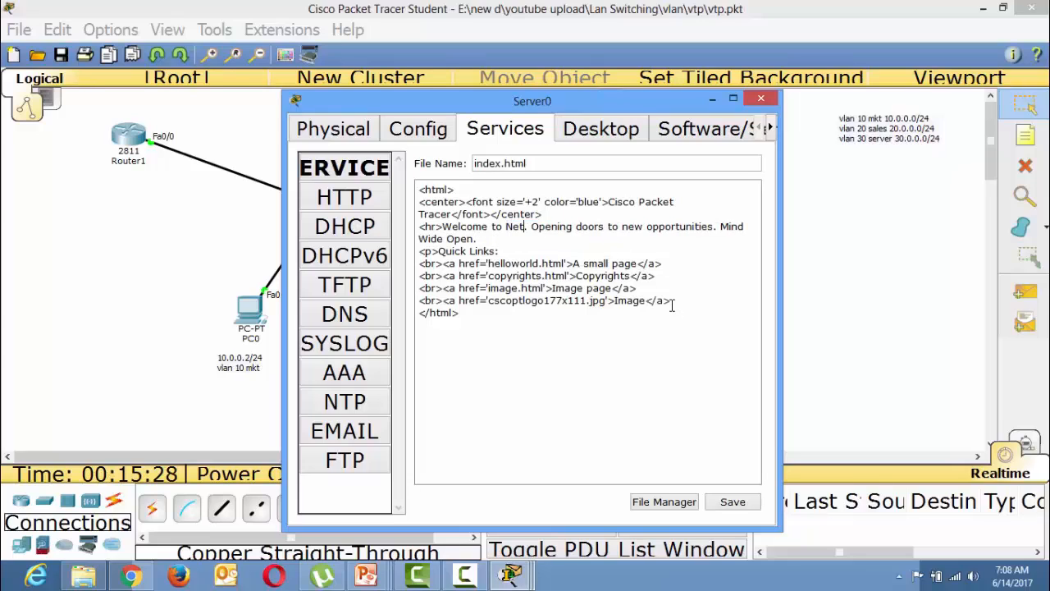
pyautogui.write('d Ajay')
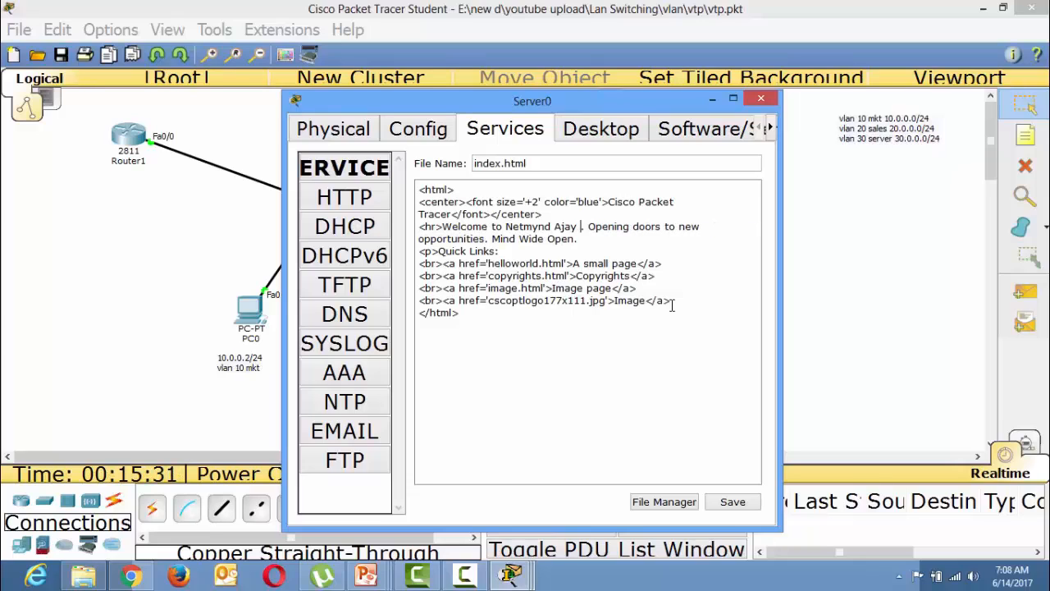
pyautogui.write(' youtub')
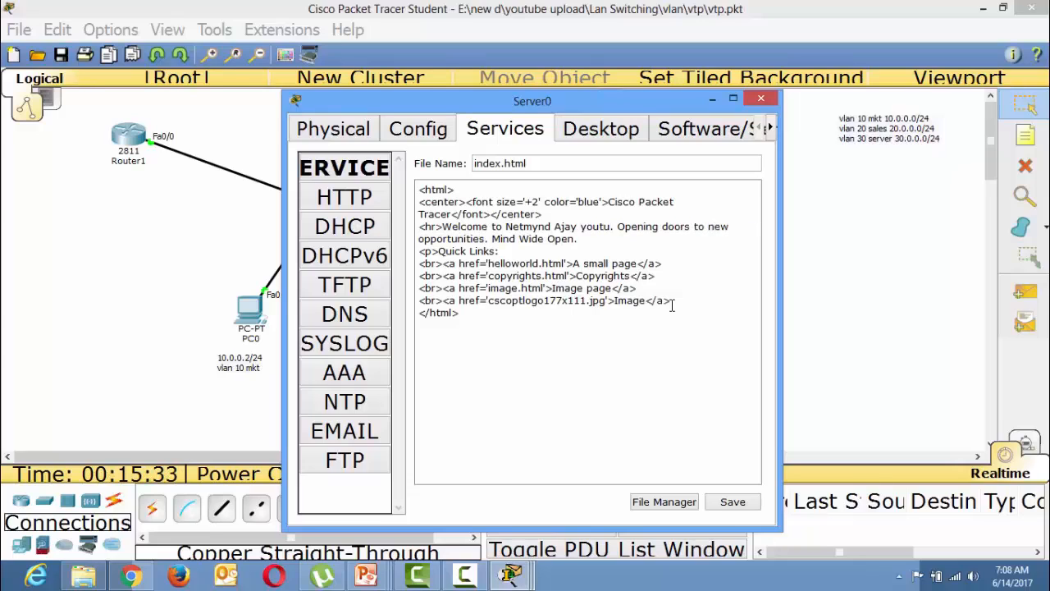
pyautogui.write('e channel')
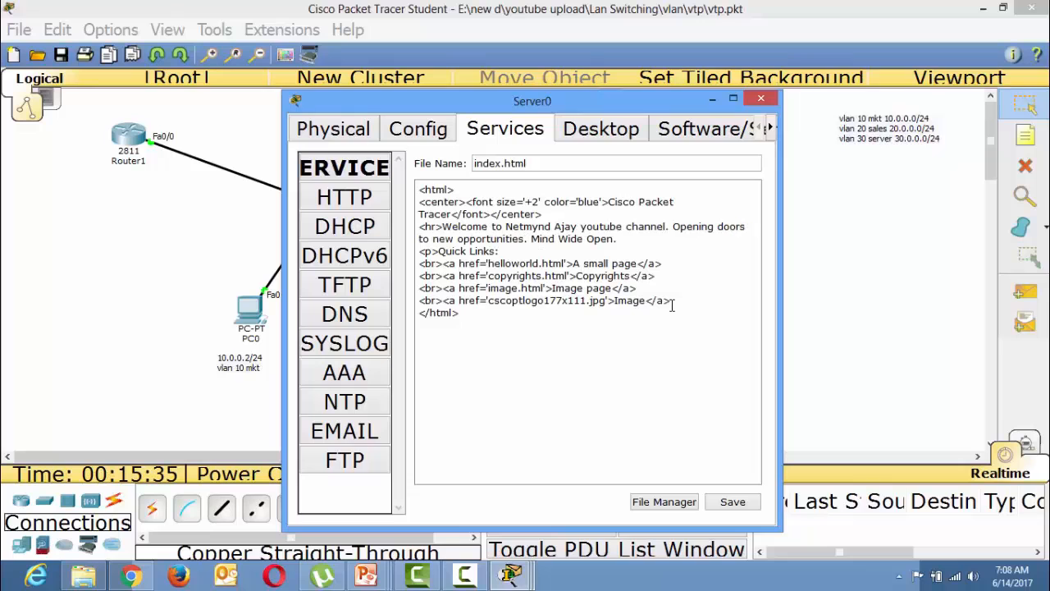
# Save index.html over the existing file and close Server0's window.
pyautogui.click(727, 503)
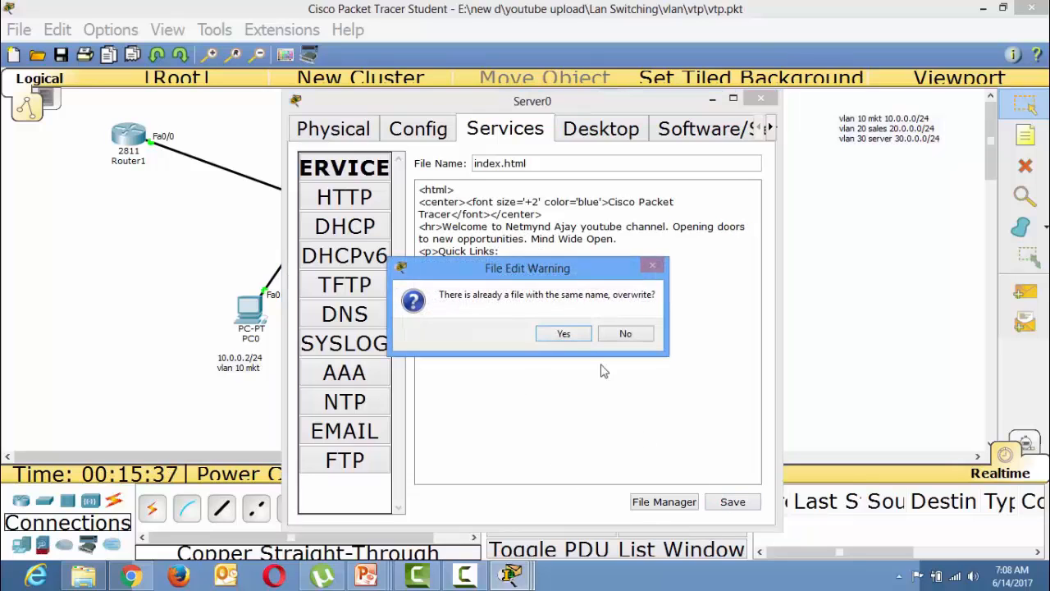
pyautogui.click(563, 334)
pyautogui.click(761, 98)
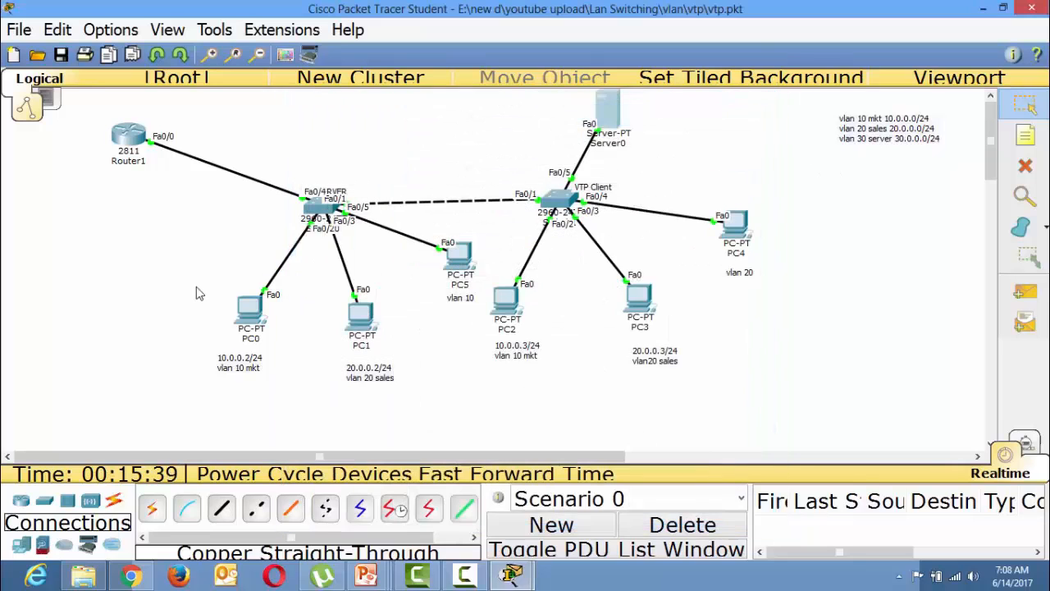
# Load 30.0.0.2 in PC1's web browser and highlight the welcome line on the page.
pyautogui.click(361, 316)
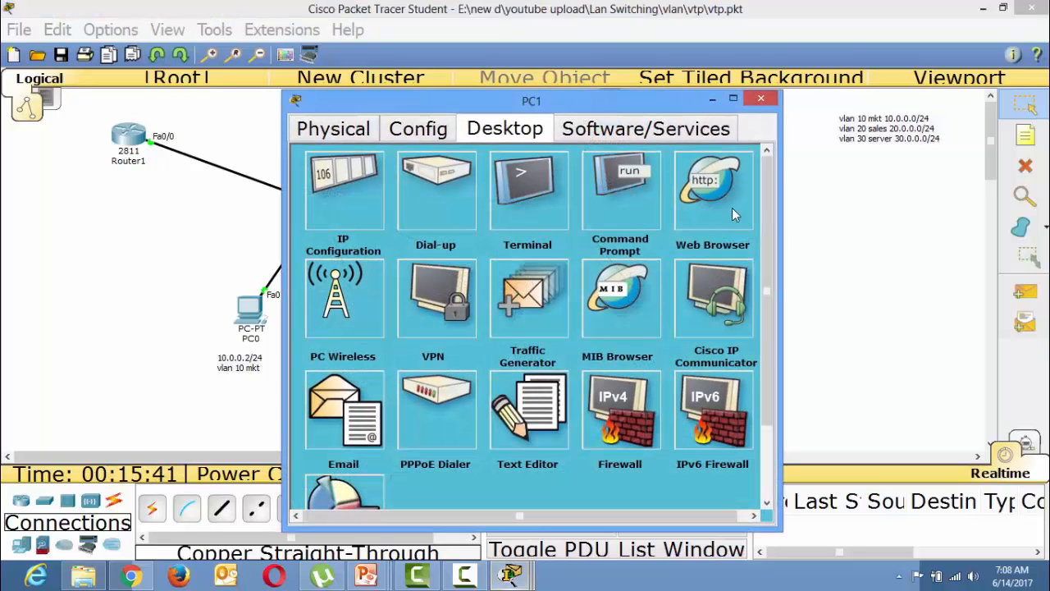
pyautogui.click(671, 217)
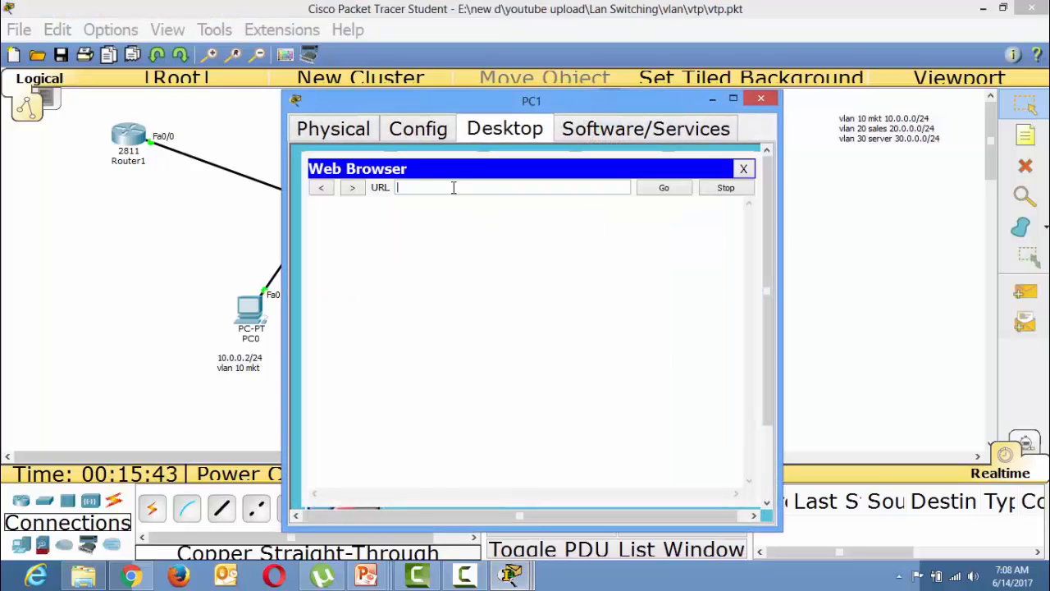
pyautogui.write('30.0.0.2')
pyautogui.press('Return')
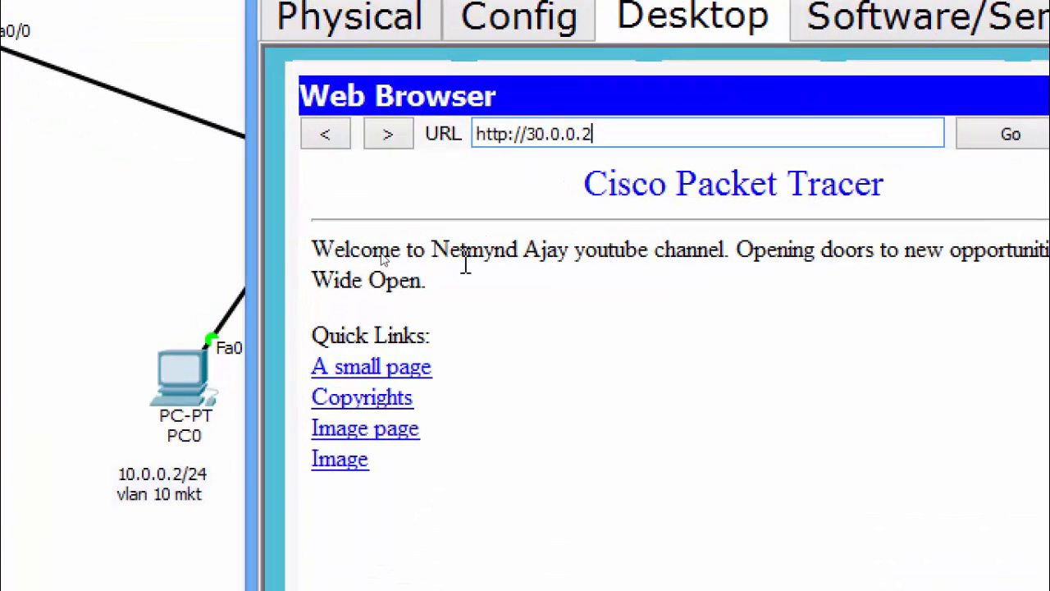
pyautogui.moveTo(386, 260); pyautogui.dragTo(542, 246)
pyautogui.moveTo(767, 254); pyautogui.dragTo(135, 246)
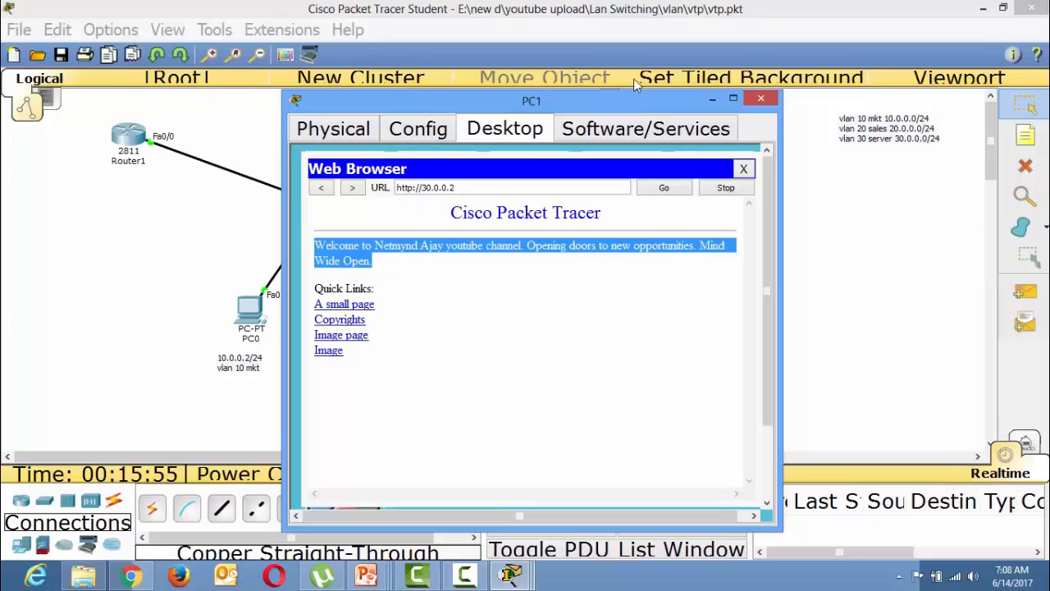
# Close PC1's window and ping 30.0.0.2 from PC0's command prompt.
pyautogui.click(761, 99)
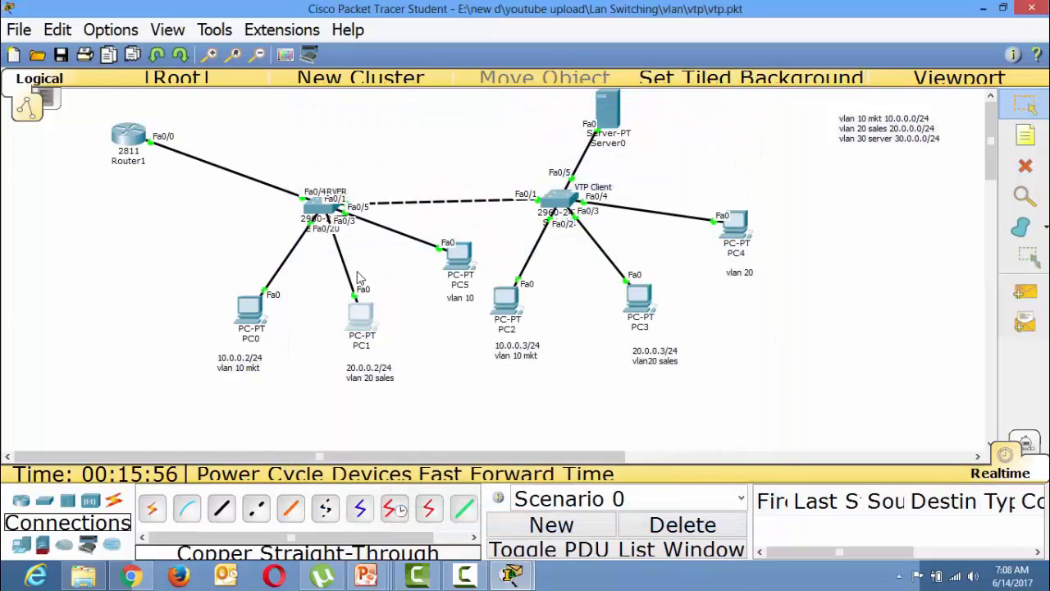
pyautogui.click(252, 314)
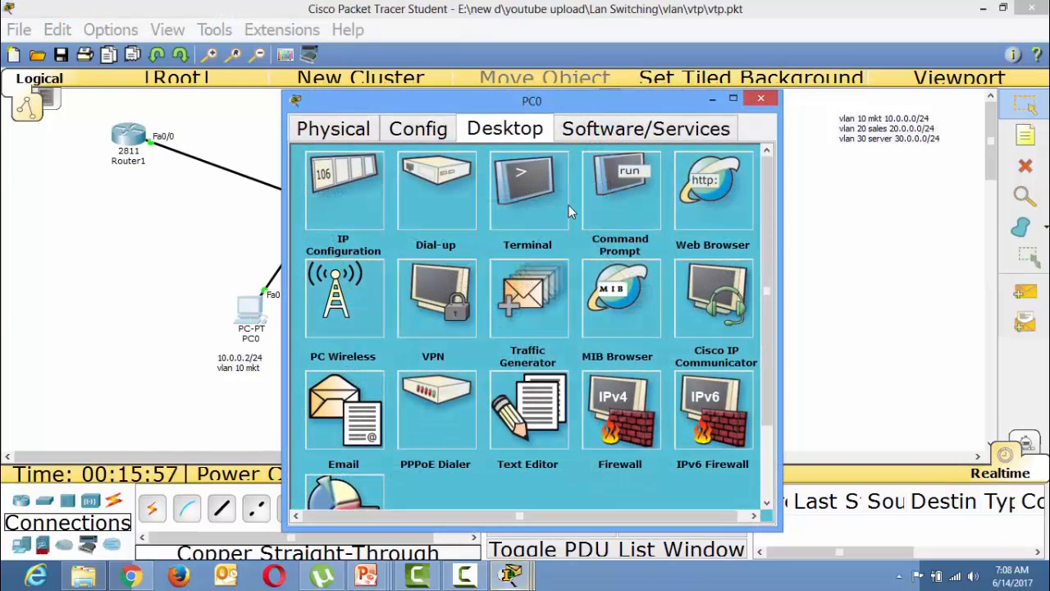
pyautogui.click(657, 212)
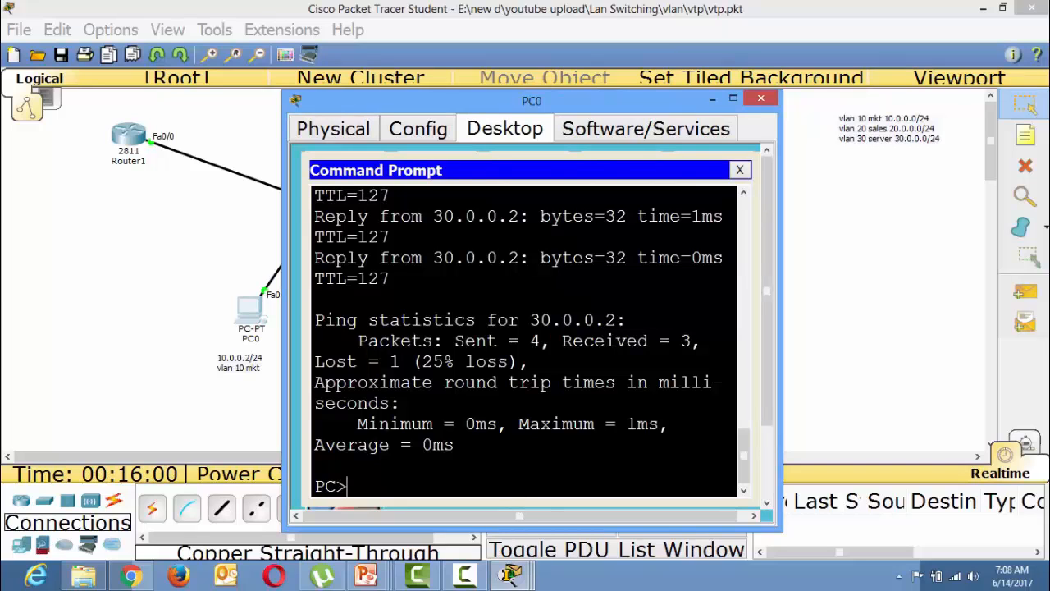
pyautogui.press('Up')
pyautogui.press('Return')
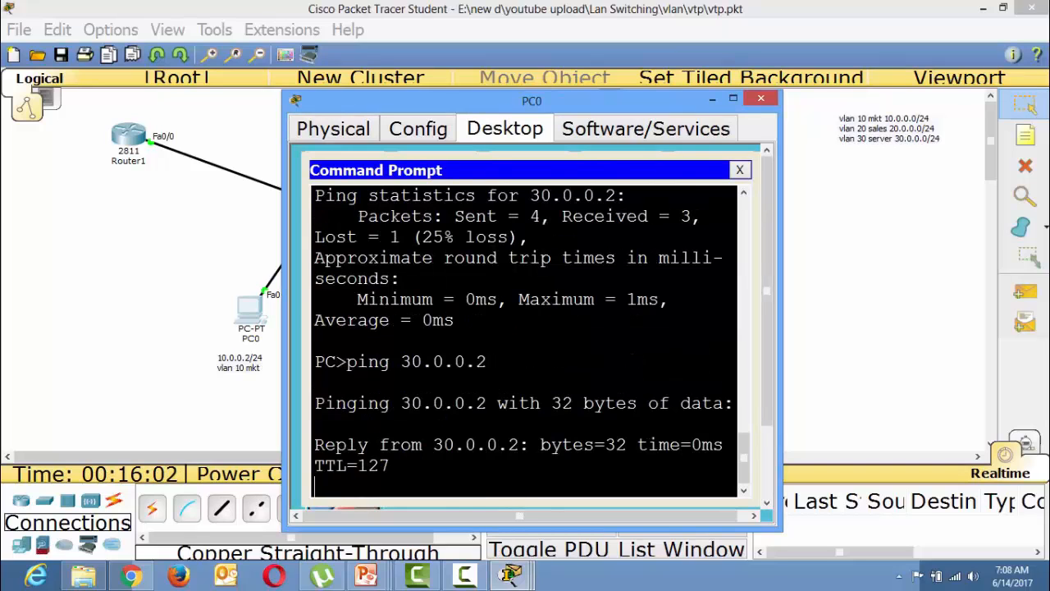
# Leave PC0's command prompt and load 30.0.0.2 in its web browser.
pyautogui.click(739, 170)
pyautogui.click(729, 187)
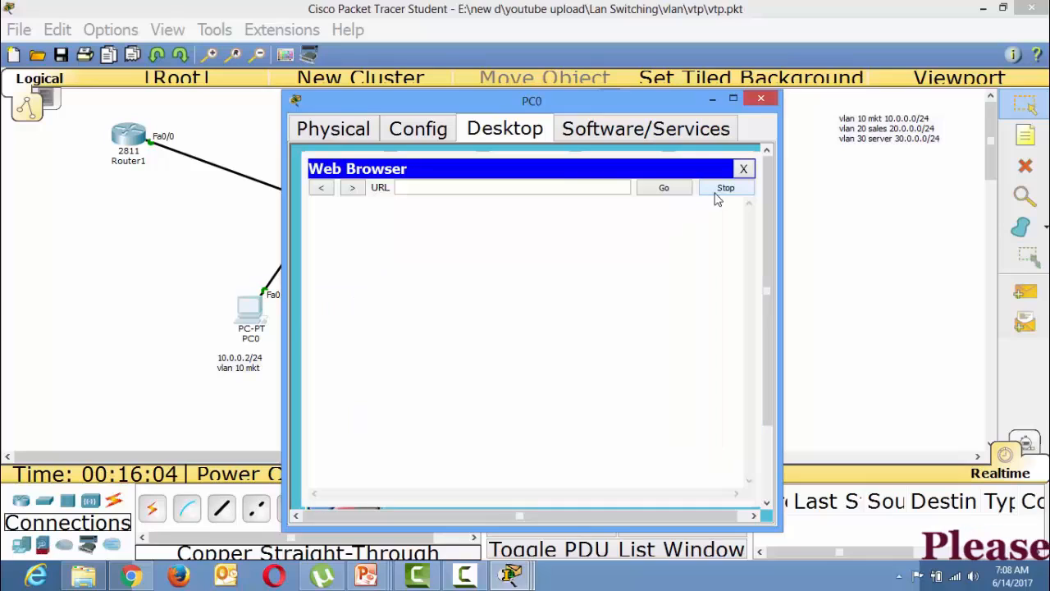
pyautogui.write('30')
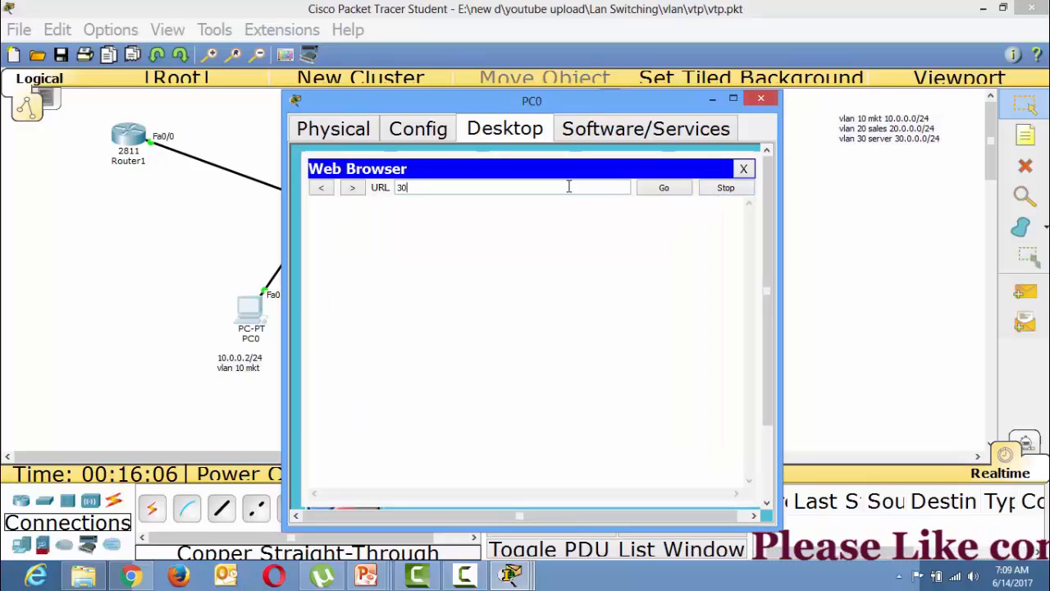
pyautogui.write('.0.0.')
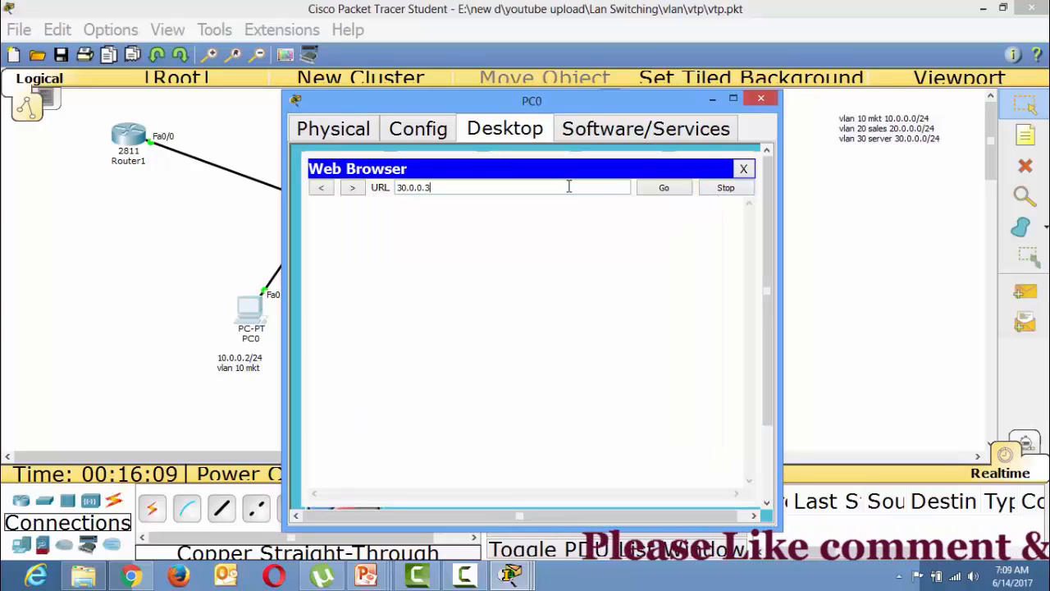
pyautogui.write('2')
pyautogui.press('Return')
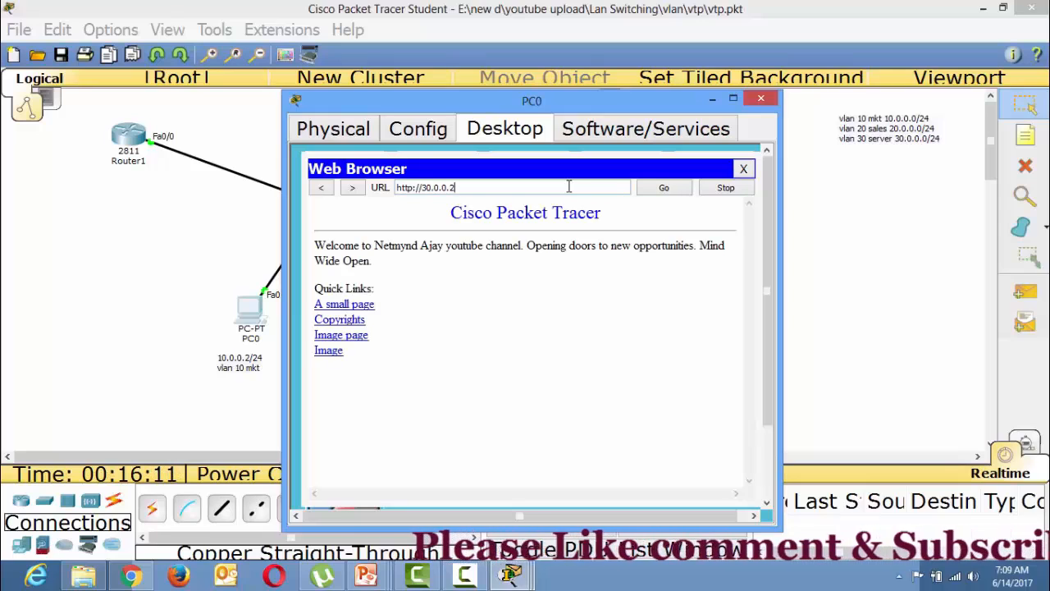
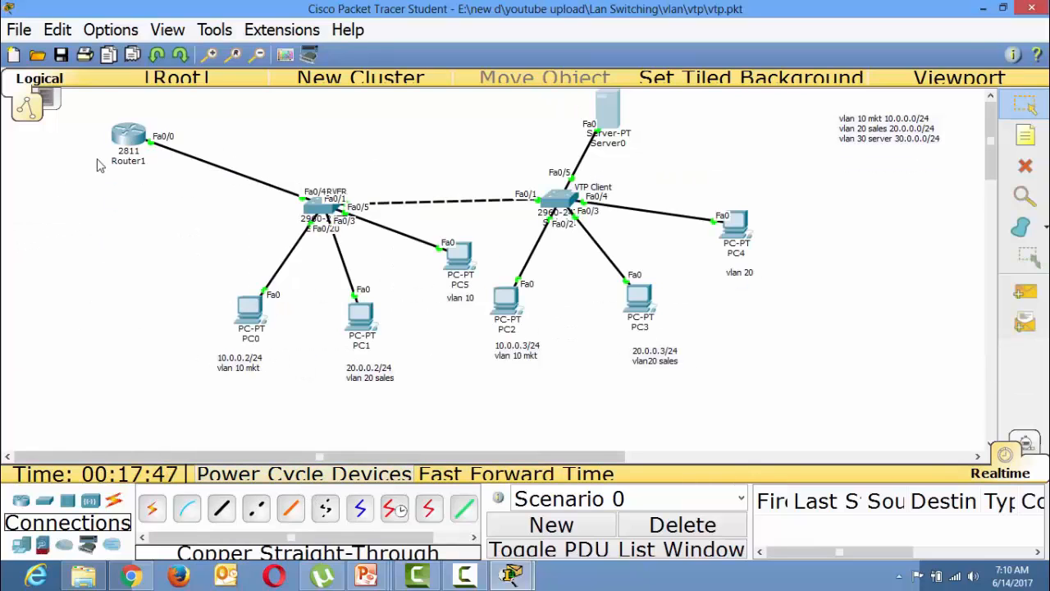
# Open Router1's command line in a maximized window and enter global configuration mode with conf t.
pyautogui.moveTo(129, 148)
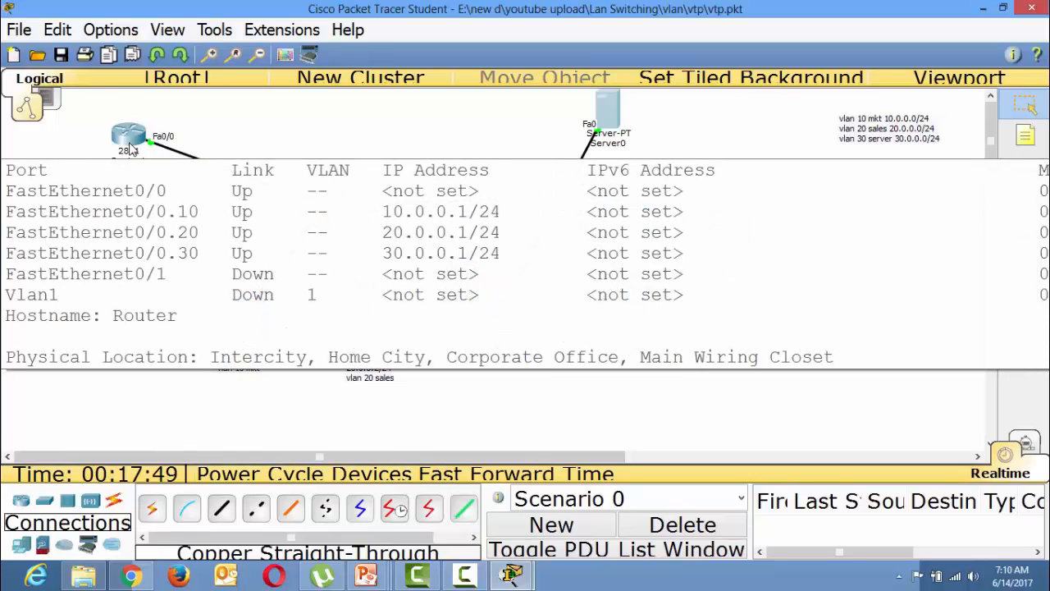
pyautogui.click(129, 148)
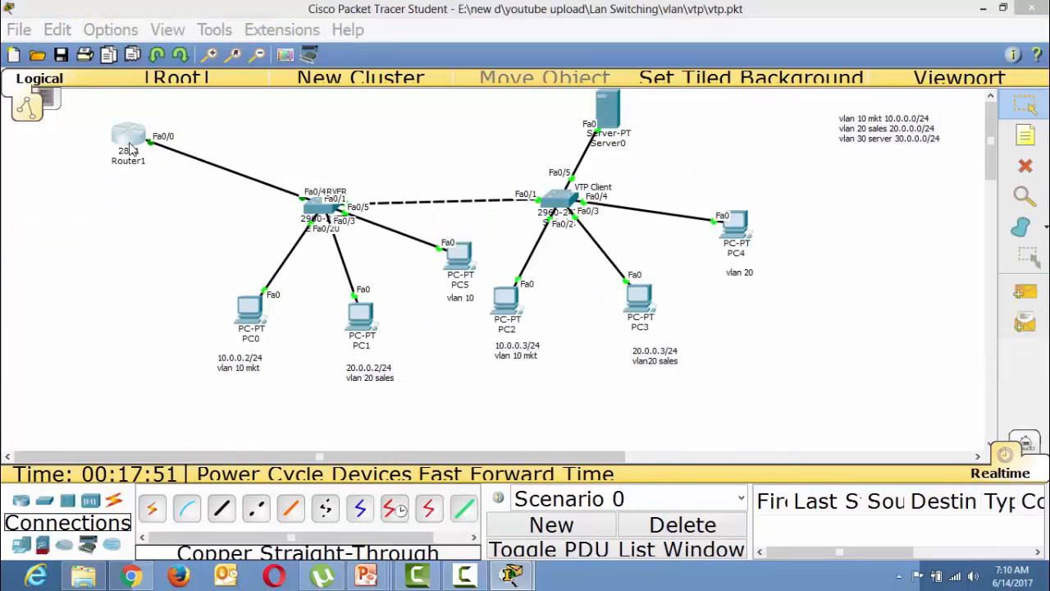
pyautogui.doubleClick(558, 99)
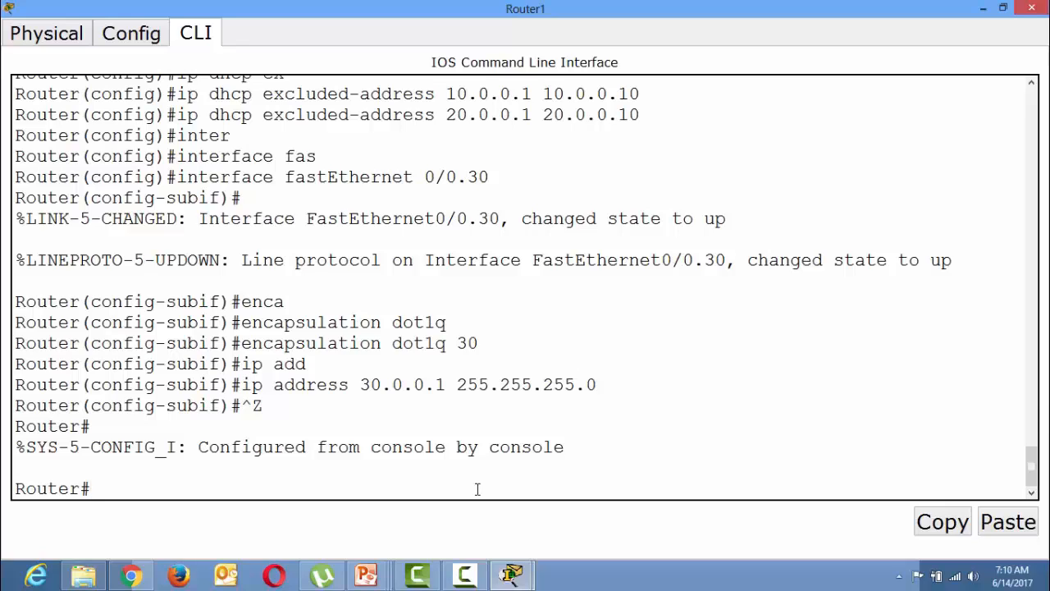
pyautogui.write('conf t')
pyautogui.press('Return')
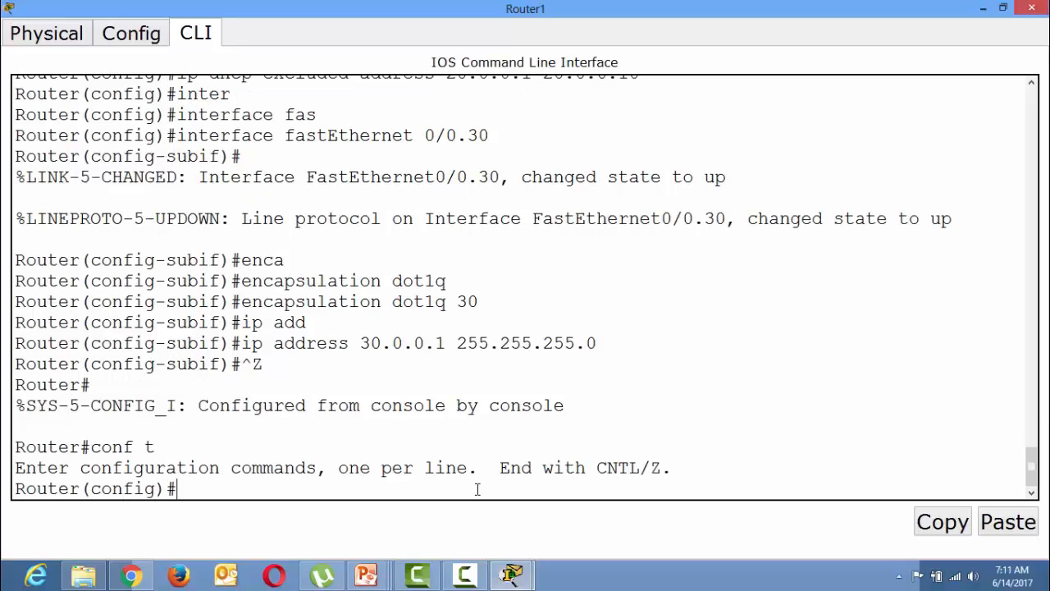
# Begin an access-list command with list number 110 on Router1.
pyautogui.write('access')
pyautogui.press('BackSpace')
pyautogui.write('s')
pyautogui.press('Tab')
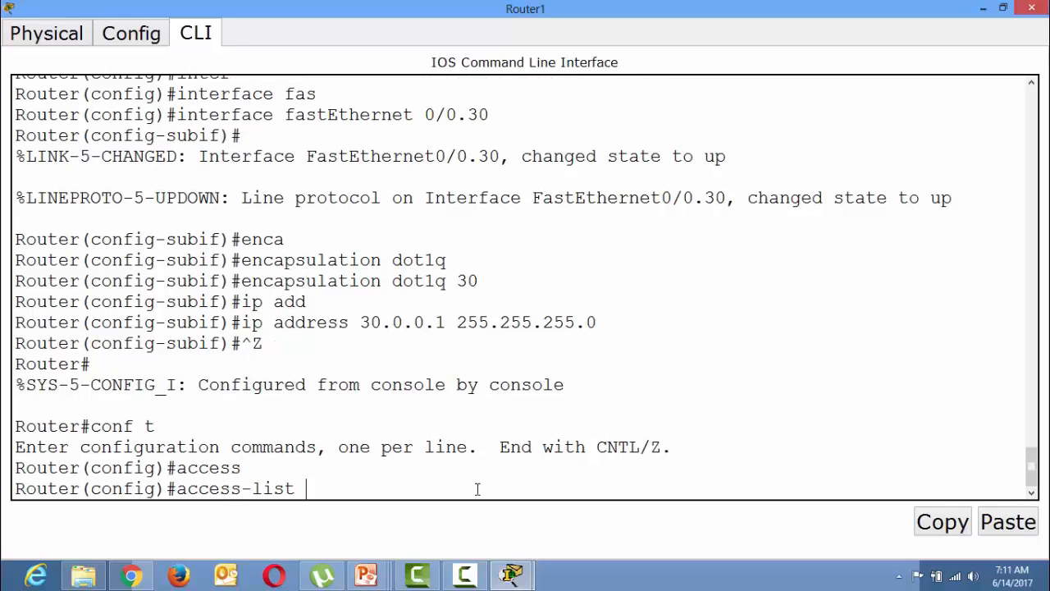
pyautogui.write('1')
pyautogui.write('10')
# Switch to acl youtube.pptx in PowerPoint and find the slide with the Extended Access Lists syntax and parameter table.
pyautogui.moveTo(361, 551)
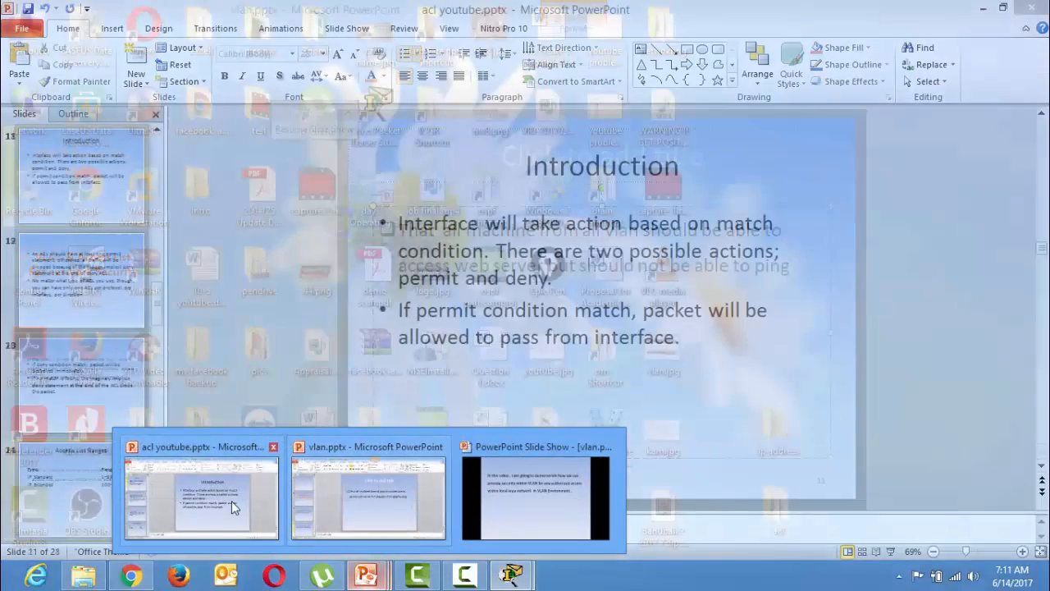
pyautogui.click(232, 500)
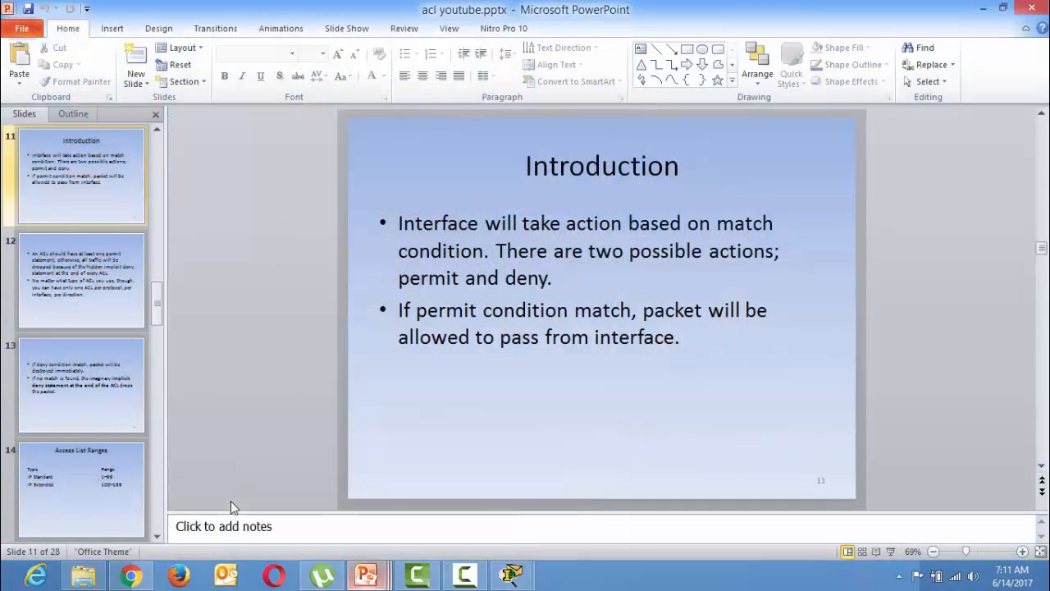
pyautogui.scroll(-5, 230, 501)
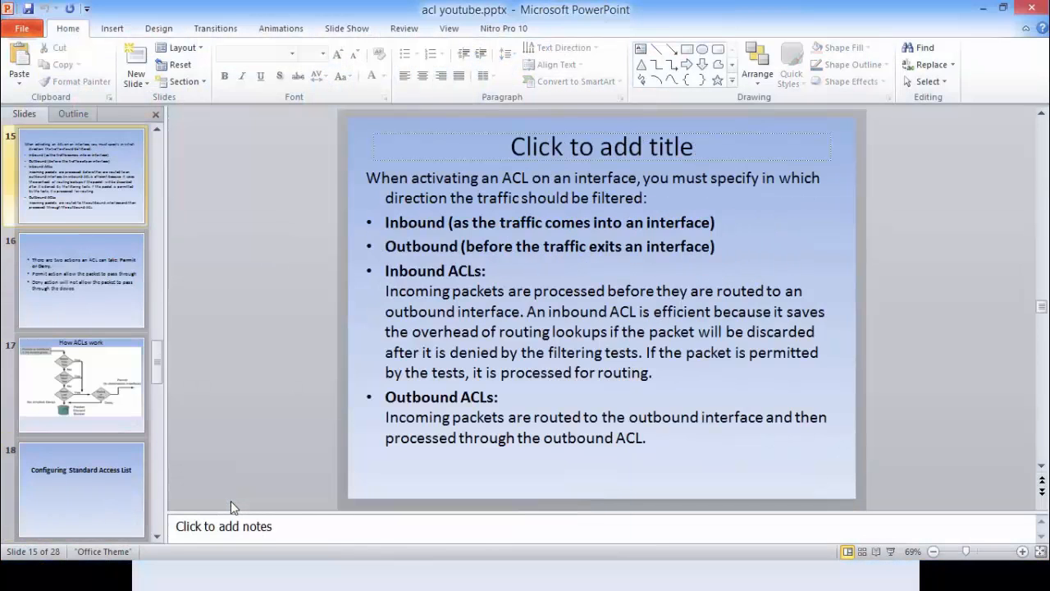
pyautogui.scroll(-5, 231, 500)
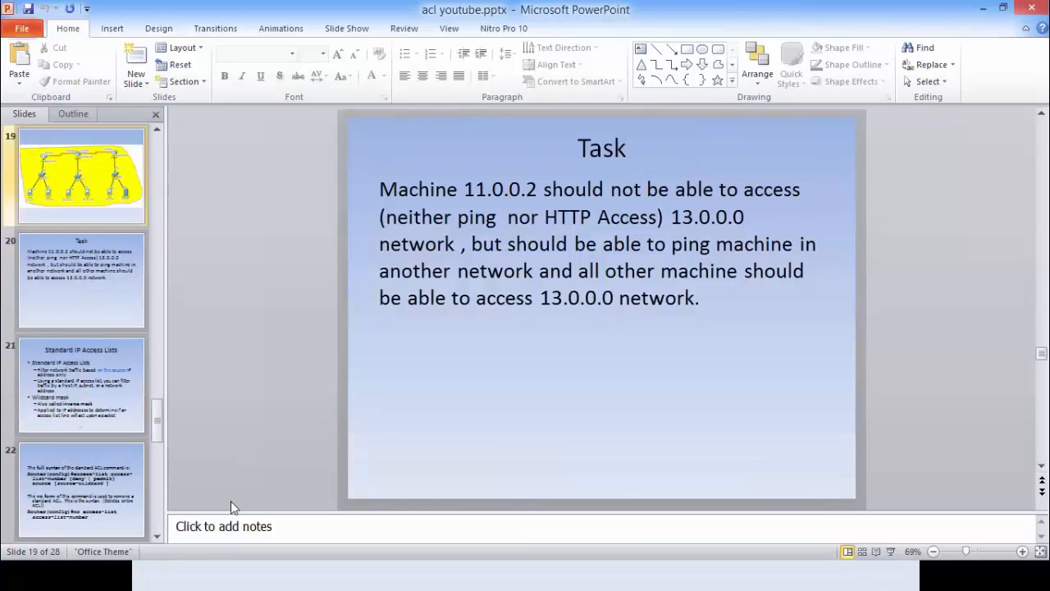
pyautogui.scroll(-1, 230, 506)
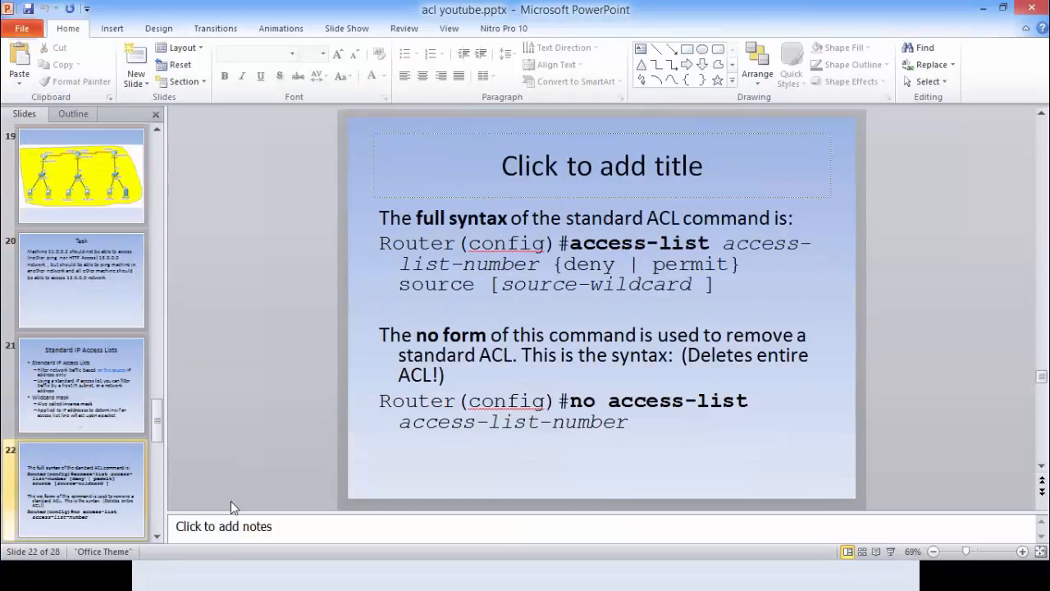
pyautogui.scroll(-1, 231, 502)
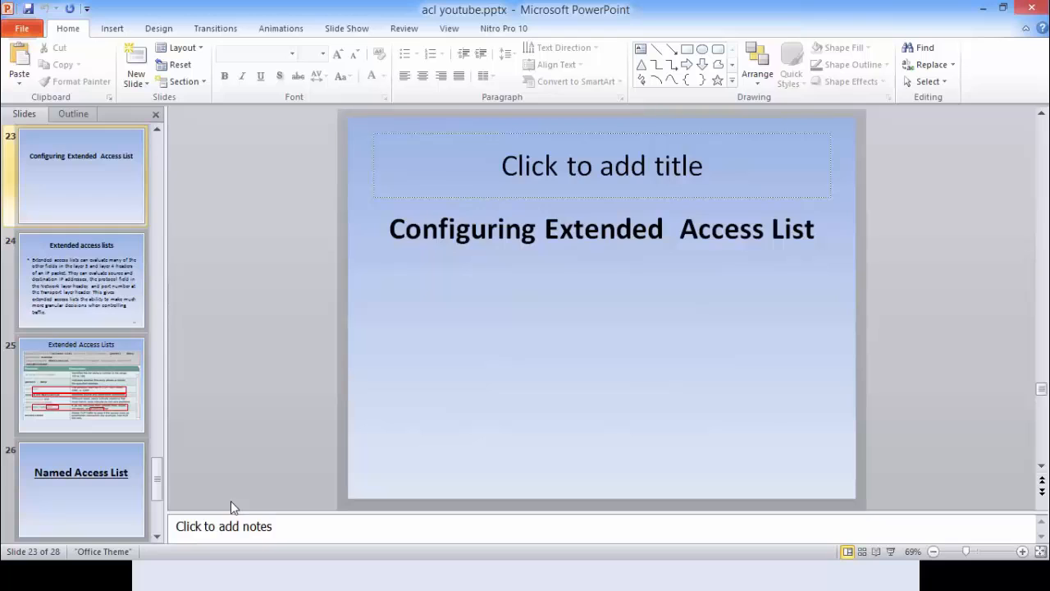
pyautogui.scroll(-1, 230, 502)
pyautogui.scroll(-2, 230, 502)
pyautogui.scroll(1, 231, 503)
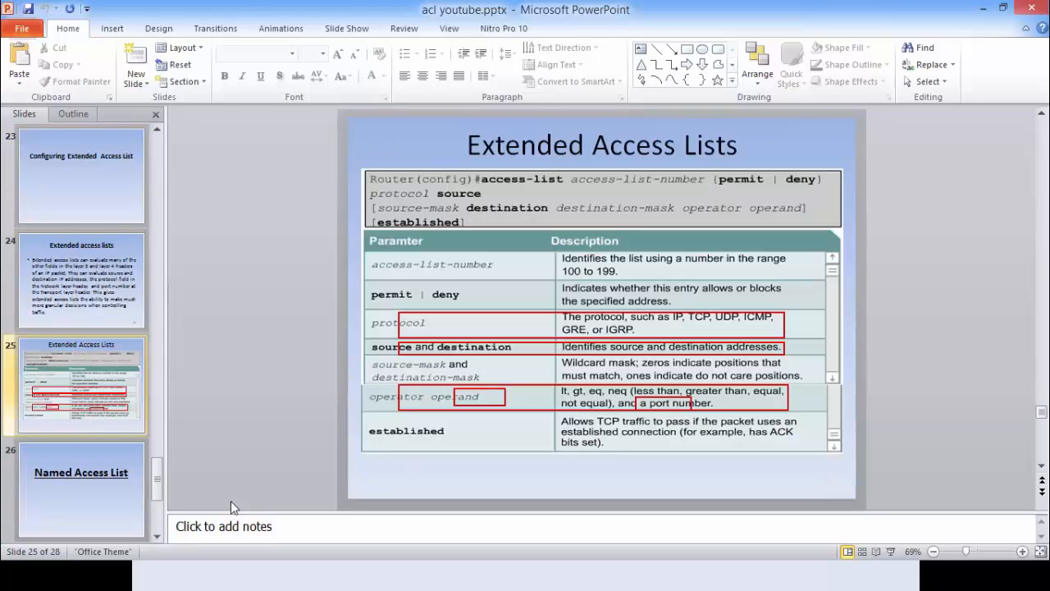
# Present the Extended Access Lists slide full screen, mark the access-list-number parameter with the pen, and erase the ink.
pyautogui.hotkey('shift', 'F5')
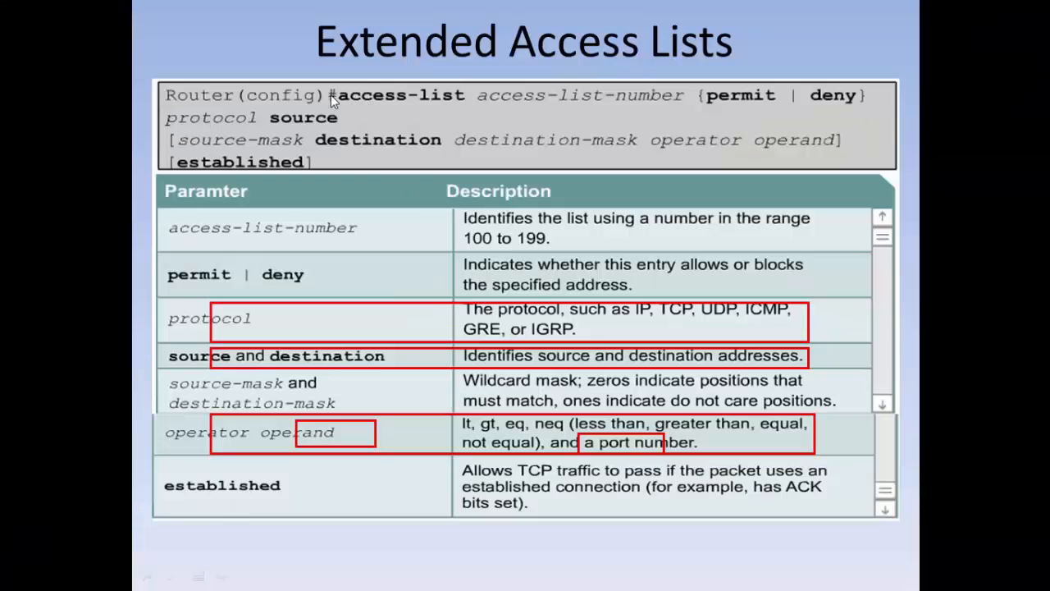
pyautogui.hotkey('ctrl', '2')
pyautogui.moveTo(470, 89); pyautogui.dragTo(533, 129)
pyautogui.press('e')
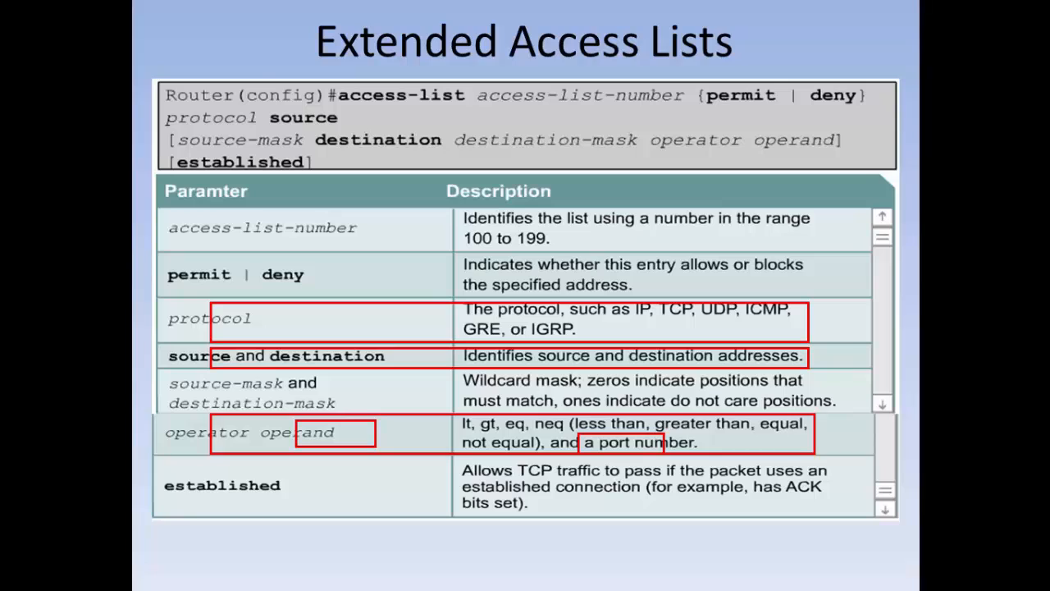
# Switch back to Packet Tracer, check Router1's interface summary, and reopen its command line in a maximized window.
pyautogui.hotkey('alt', 'Tab')
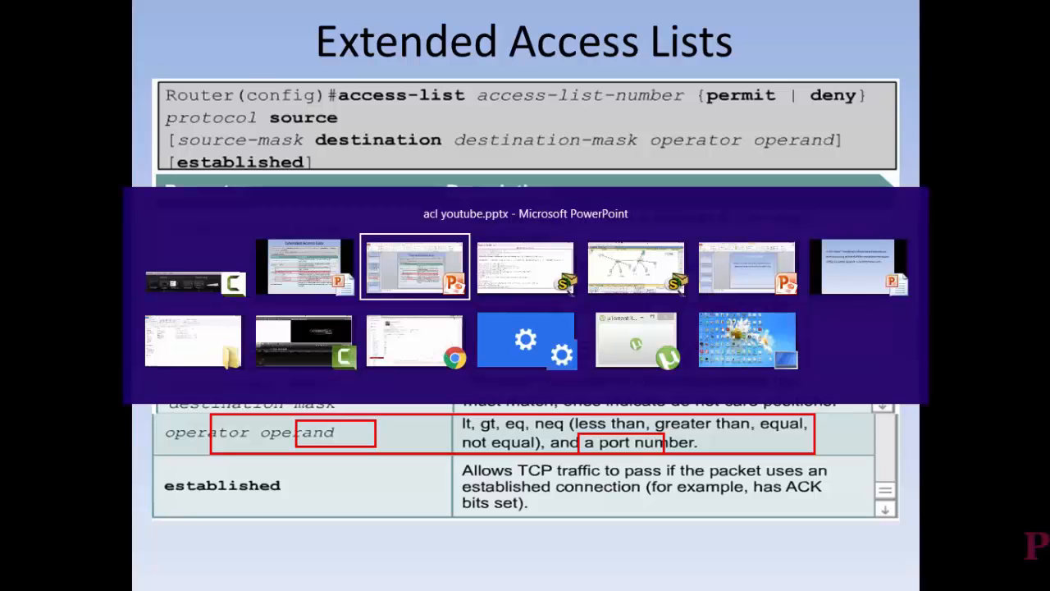
pyautogui.hotkey('alt', 'Tab')
pyautogui.hotkey('alt', 'Tab')
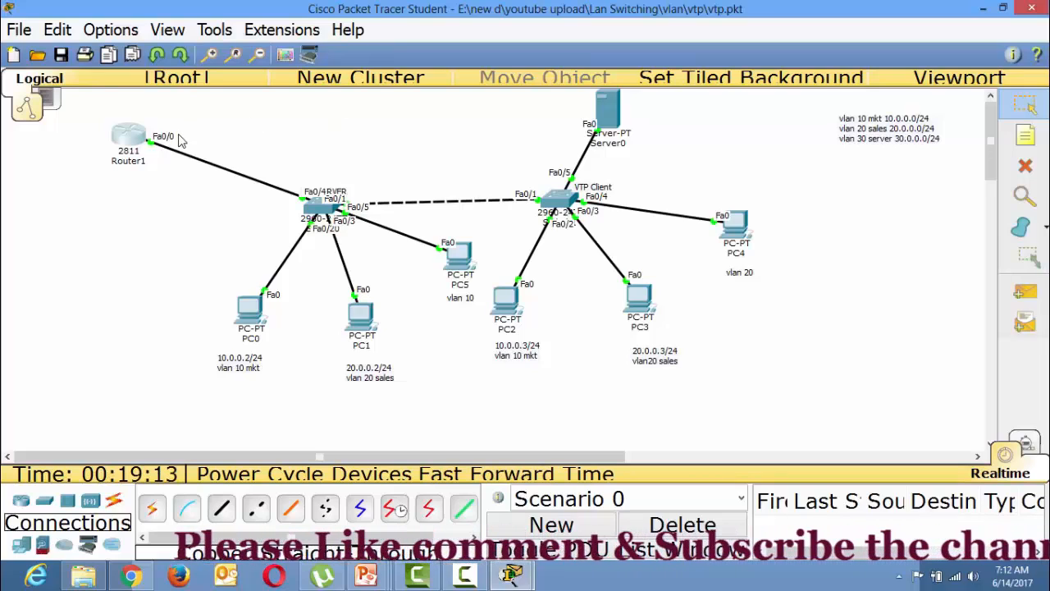
pyautogui.moveTo(134, 146)
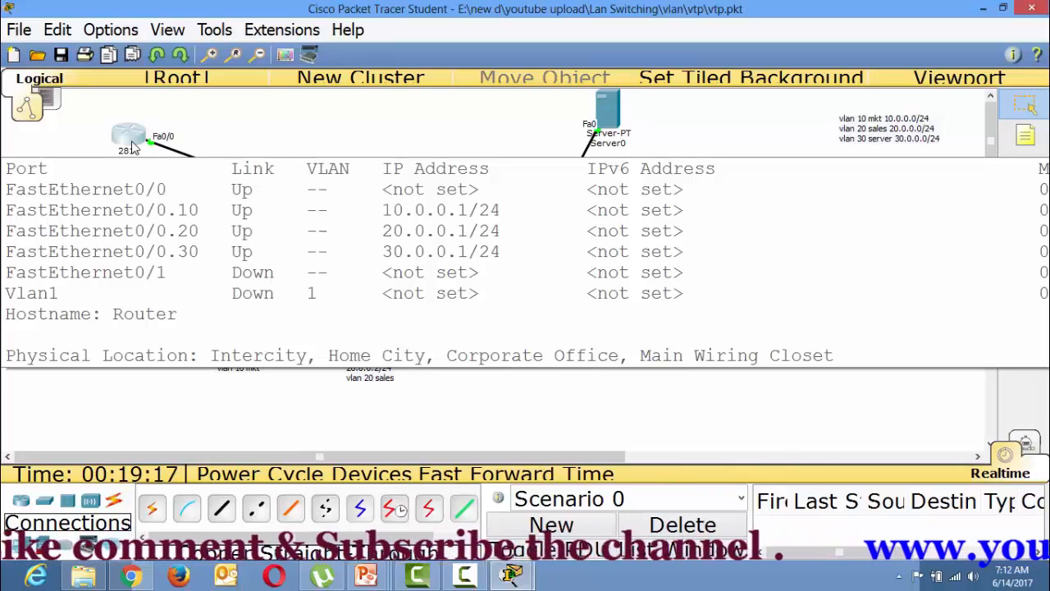
pyautogui.click(137, 149)
pyautogui.click(733, 98)
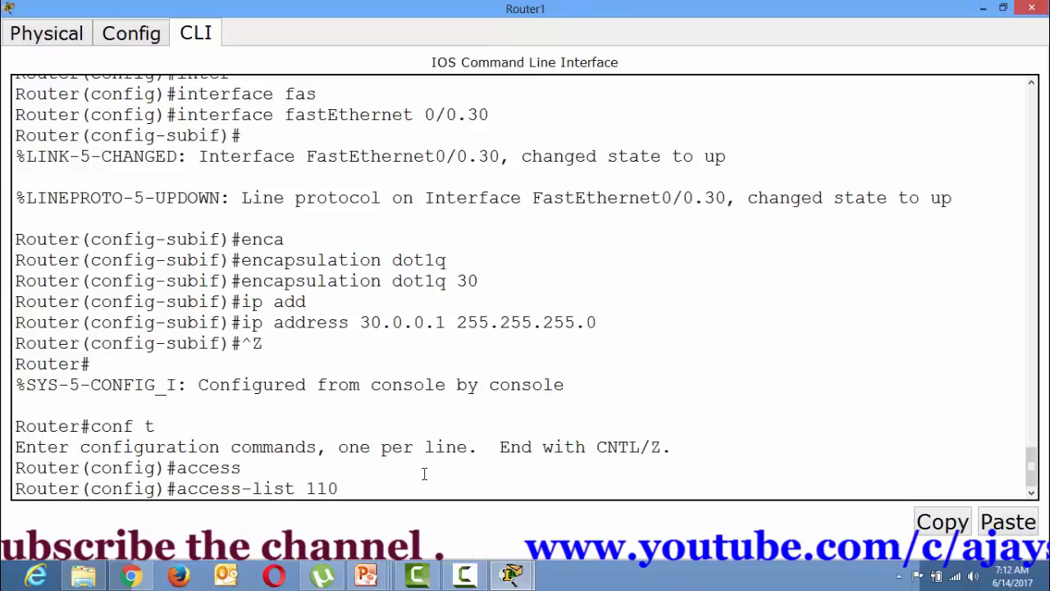
# Continue the access-list 110 command with deny icmp, list the available source options, and set the source to any.
pyautogui.write('deny')
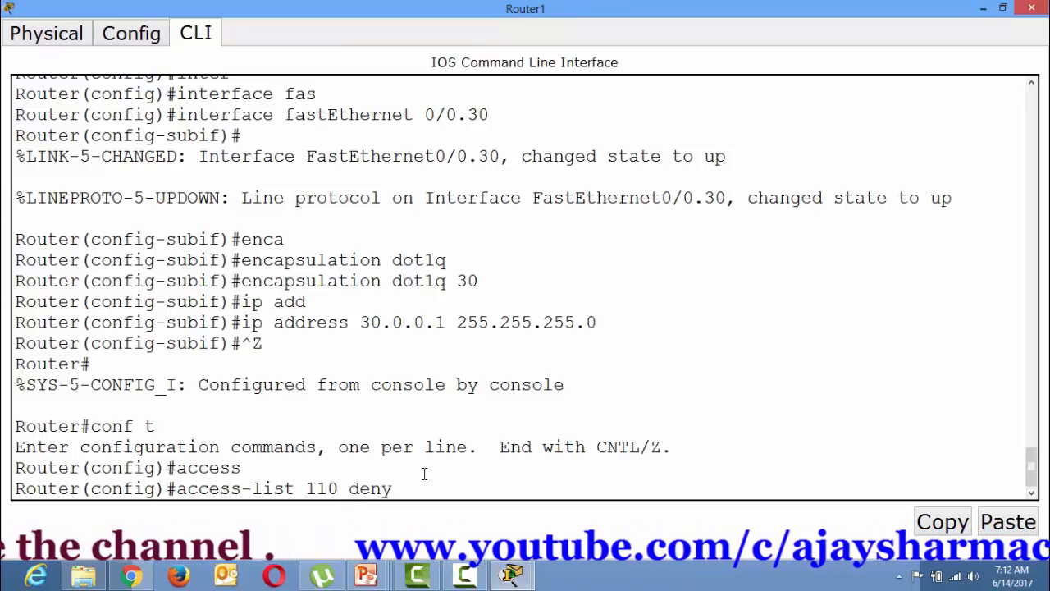
pyautogui.write(' icmp')
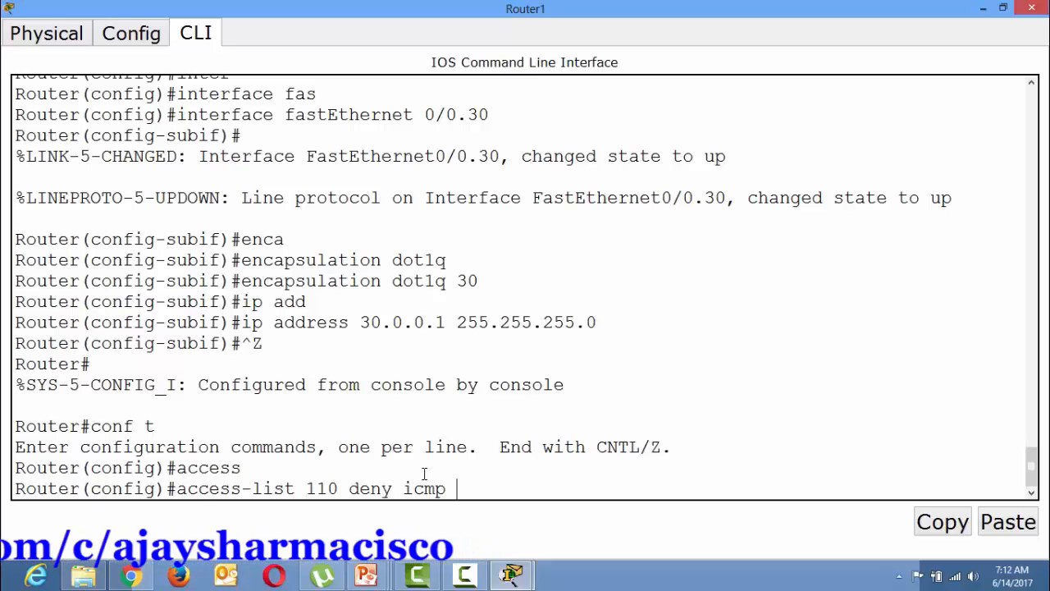
pyautogui.write('?')
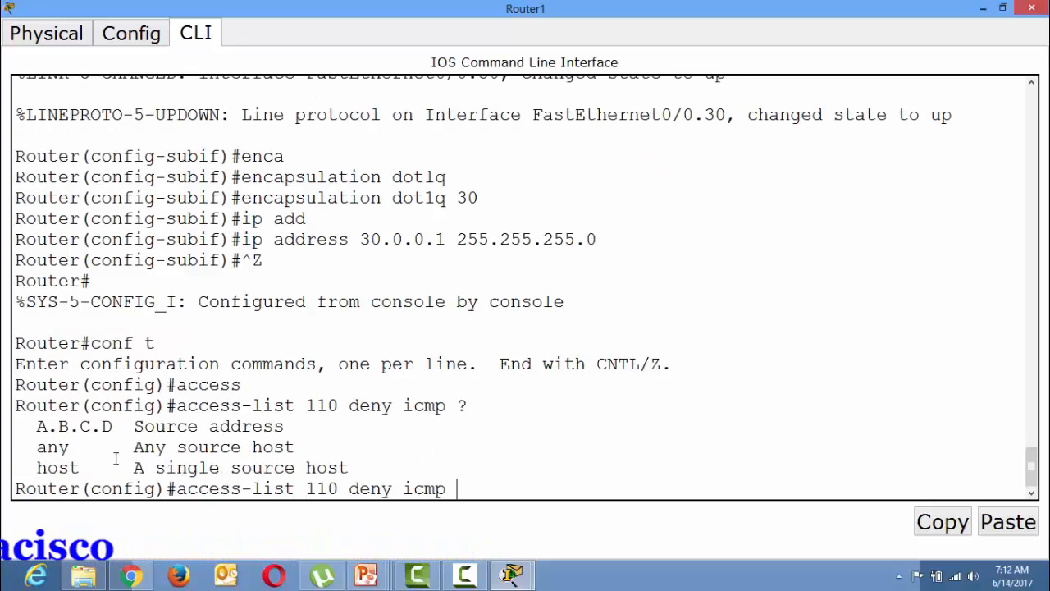
pyautogui.moveTo(297, 447); pyautogui.dragTo(192, 472)
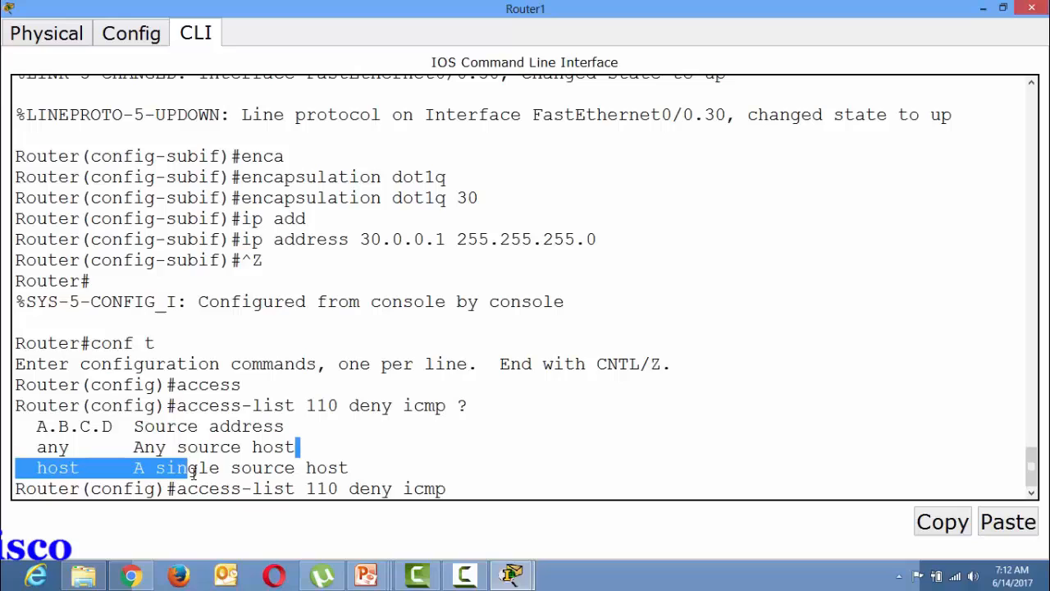
pyautogui.click(482, 495)
pyautogui.write('any')
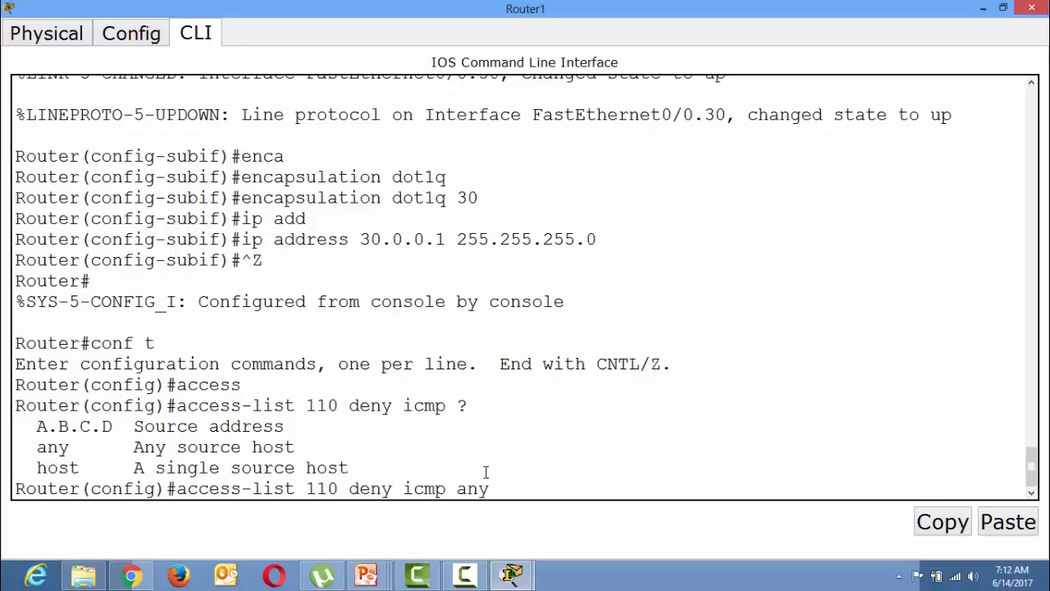
# Complete the ICMP deny rule with destination 30.0.0.2, wildcard 0.0.0.0 and message type echo, and submit it.
pyautogui.write('30.0.0.2 0.0.0.0')
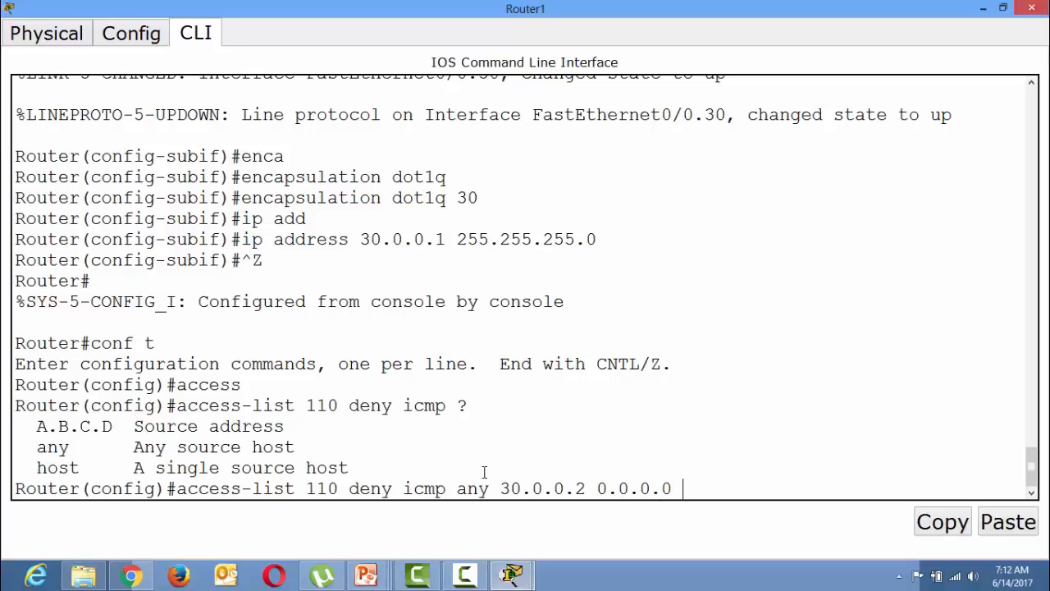
pyautogui.moveTo(499, 488); pyautogui.dragTo(711, 491)
pyautogui.click(710, 491)
pyautogui.write('echo')
pyautogui.press('Return')
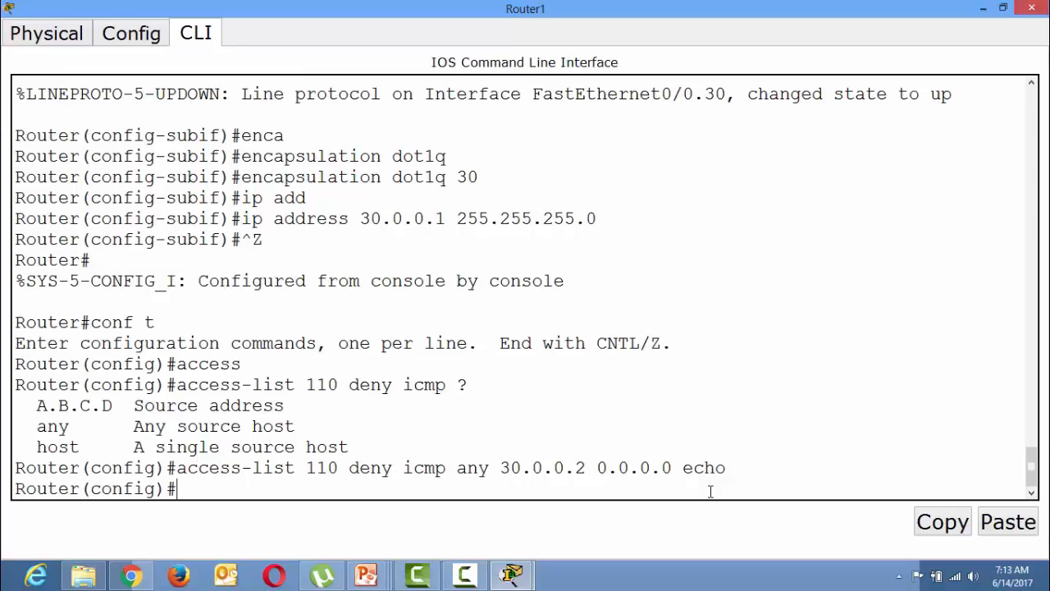
# Switch to the acl youtube.pptx presentation in PowerPoint and browse back to the slide about deny matches and the implicit deny statement.
pyautogui.click(368, 580)
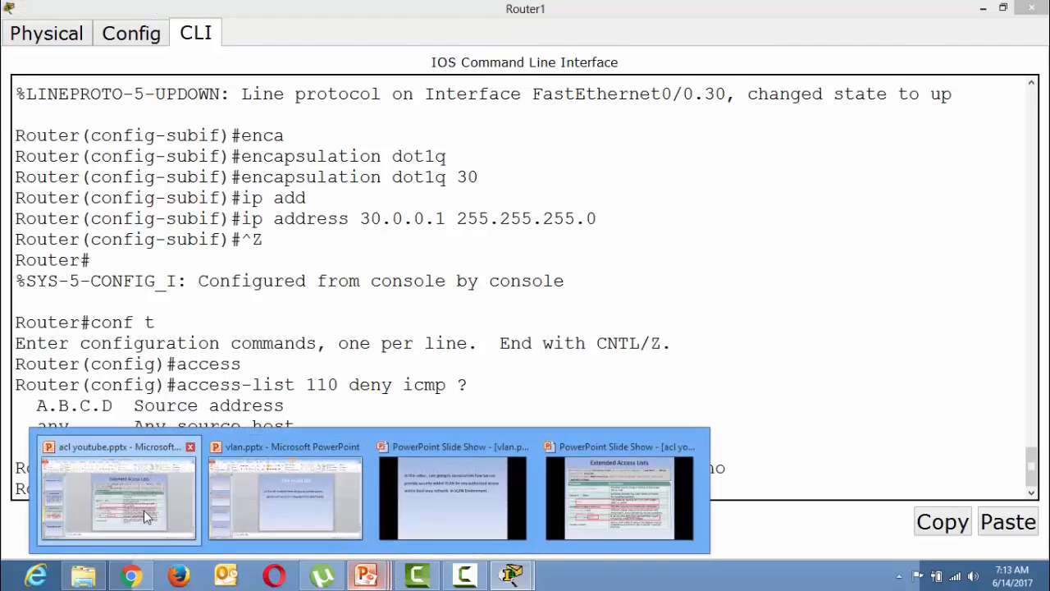
pyautogui.click(146, 513)
pyautogui.scroll(7, 230, 412)
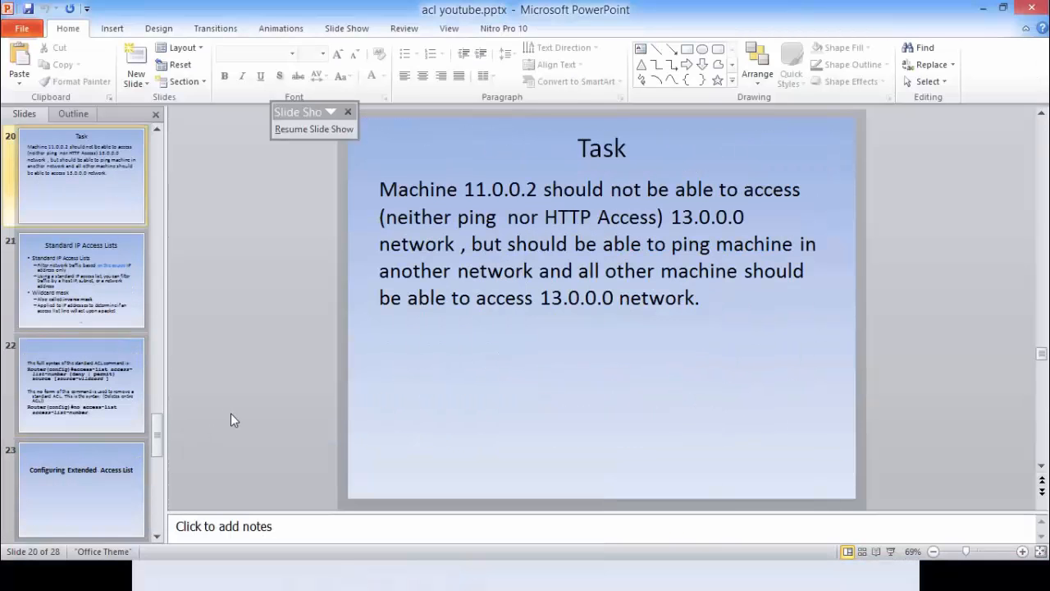
pyautogui.scroll(4, 230, 413)
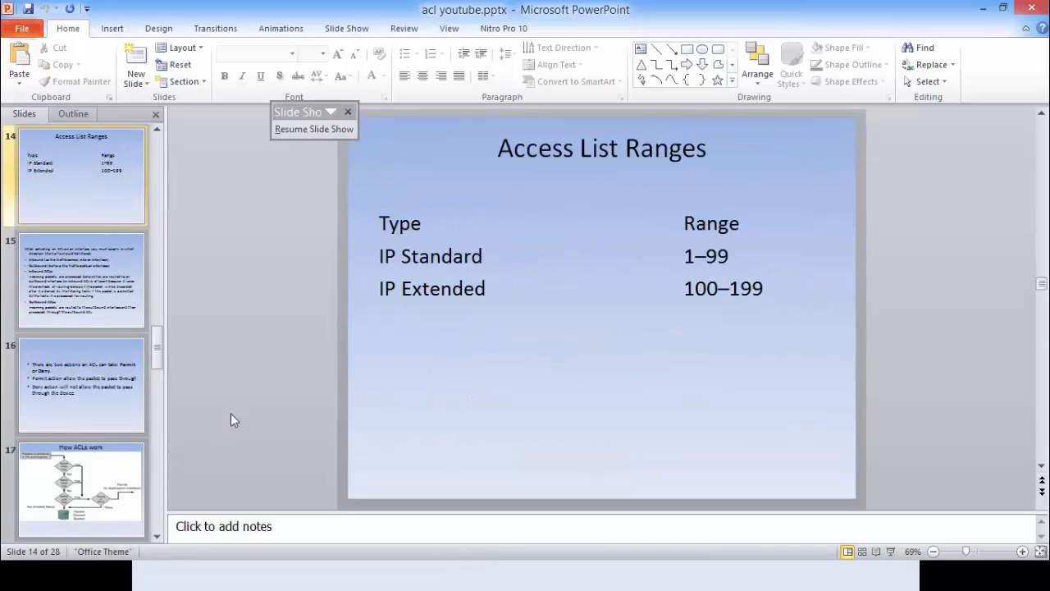
pyautogui.scroll(-2, 231, 412)
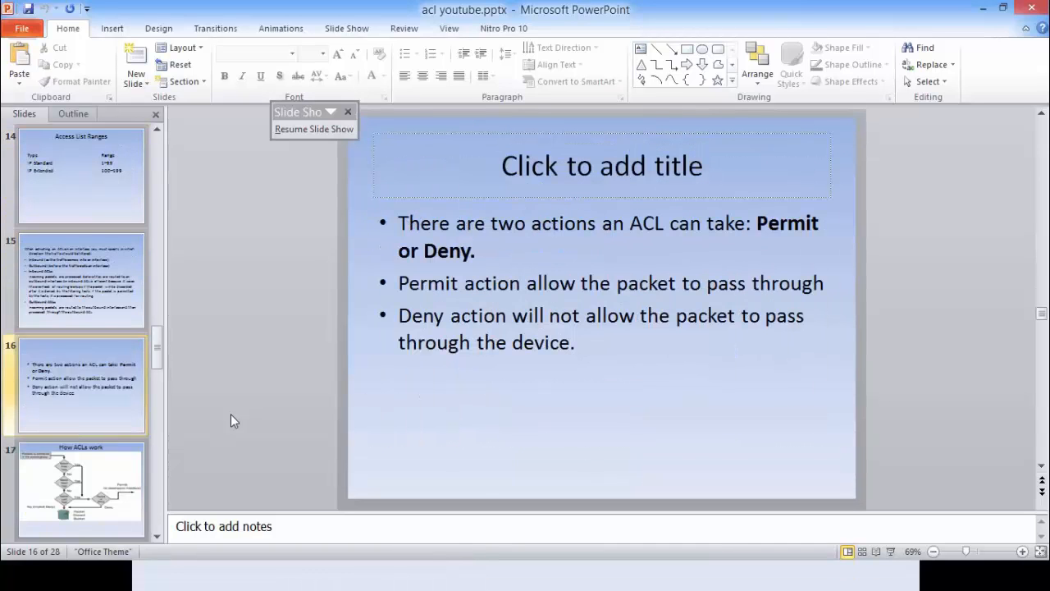
pyautogui.scroll(-2, 230, 414)
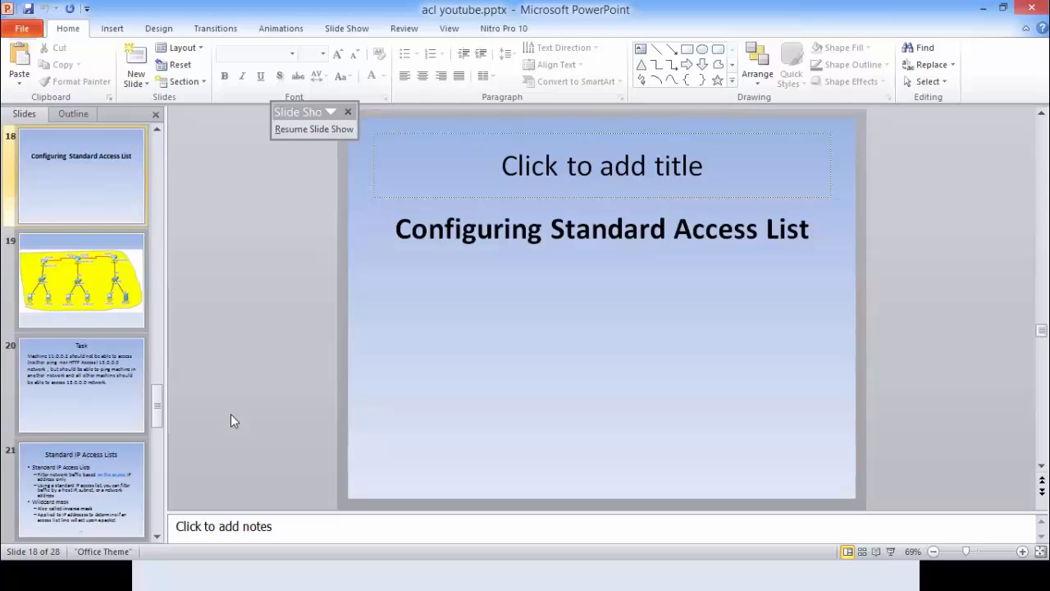
pyautogui.scroll(2, 231, 415)
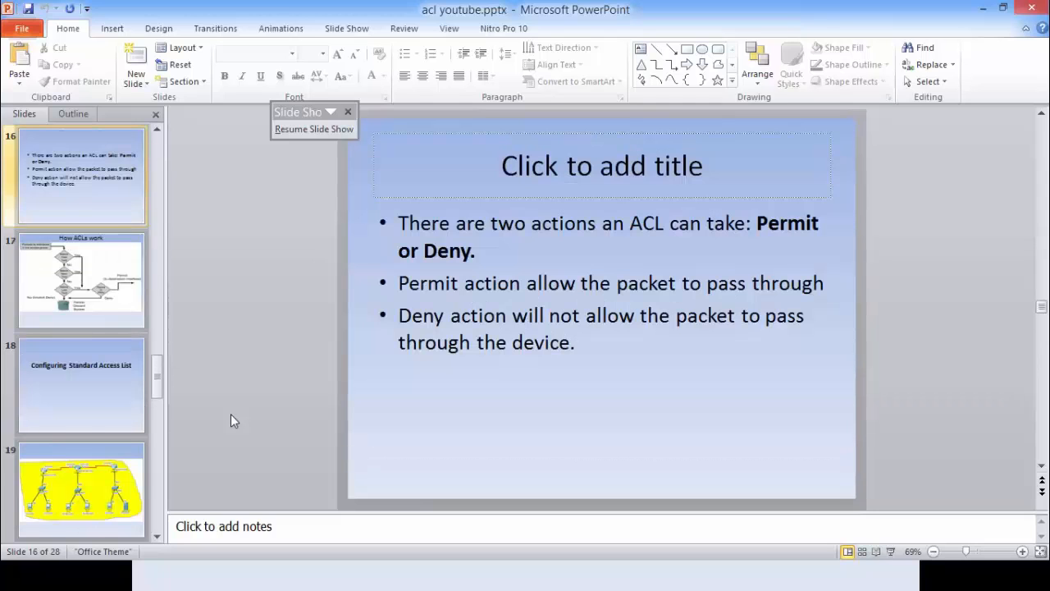
pyautogui.scroll(2, 231, 414)
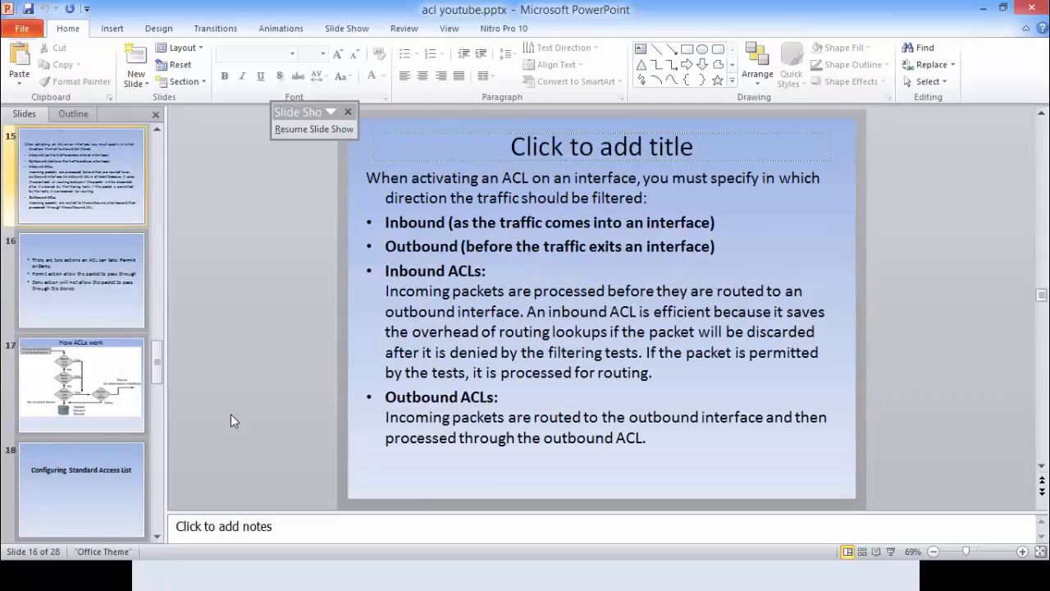
pyautogui.scroll(1, 230, 424)
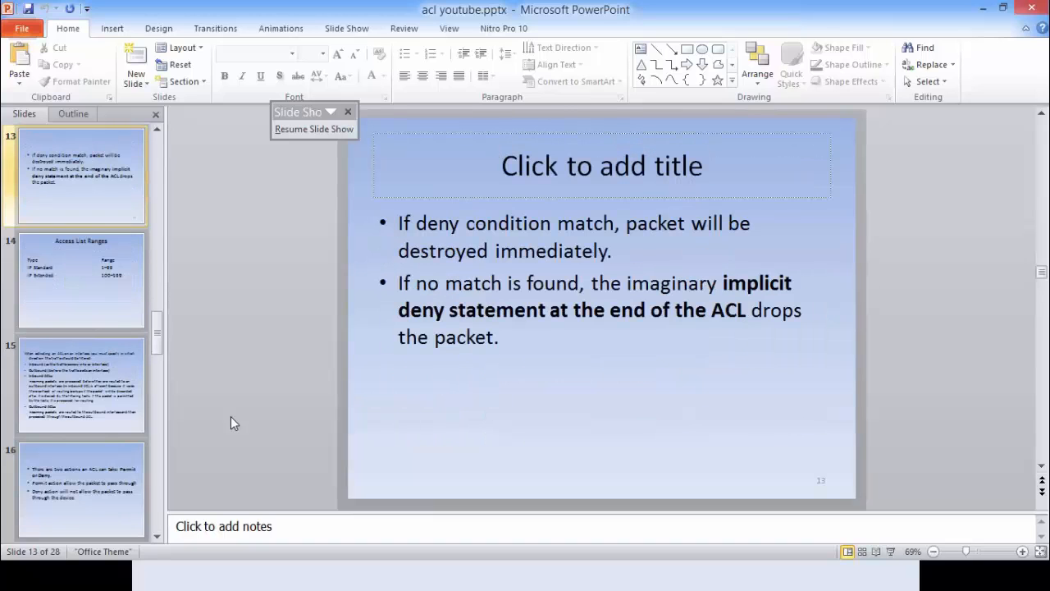
# Highlight the deny-match and implicit-deny bullets on slide 13, and start an empty bullet below them.
pyautogui.click(400, 227)
pyautogui.moveTo(399, 224); pyautogui.dragTo(569, 249)
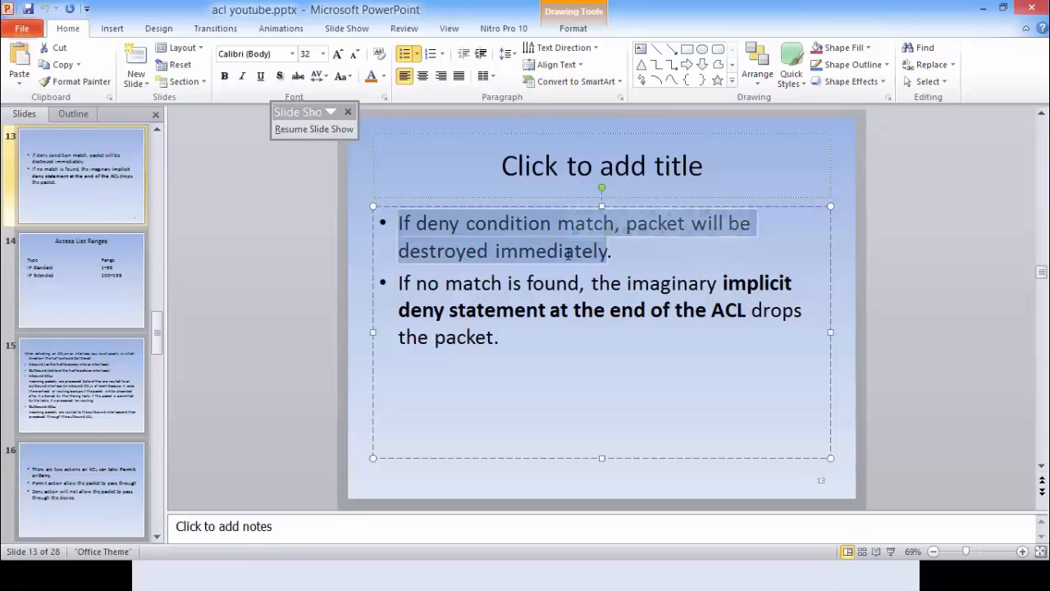
pyautogui.moveTo(401, 282); pyautogui.dragTo(494, 349)
pyautogui.click(547, 358)
pyautogui.press('Return')
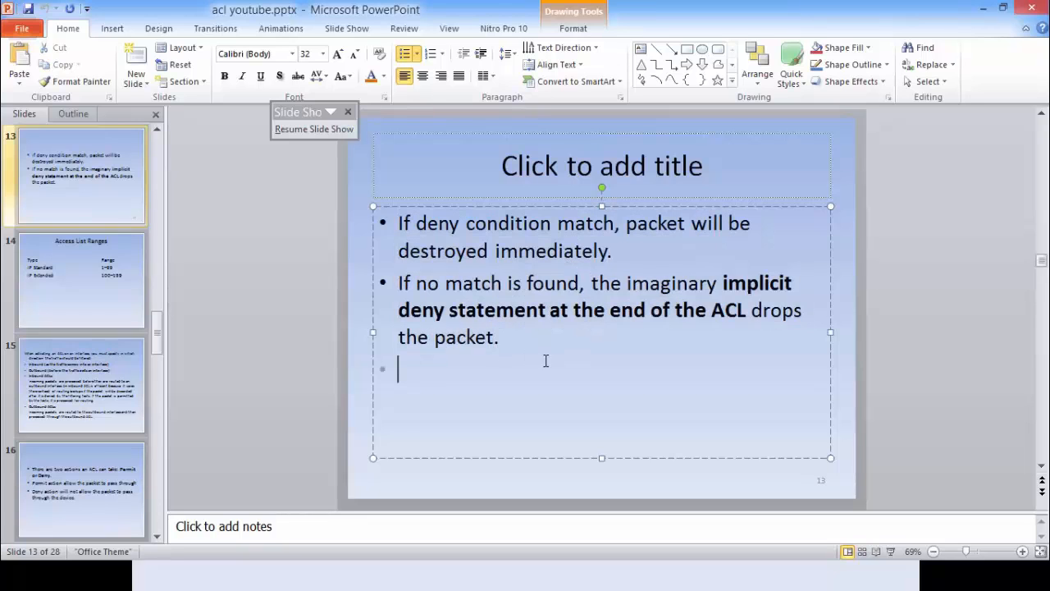
# Highlight the "at least one permit statement" requirement on slide 12 and minimize the presentation to return to Router1.
pyautogui.scroll(2, 546, 361)
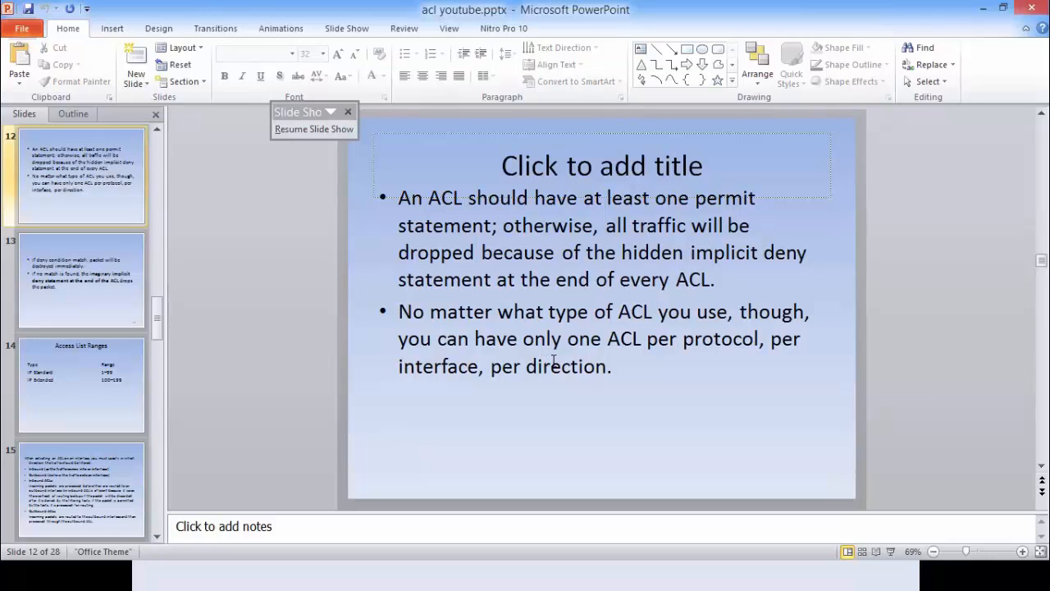
pyautogui.click(604, 198)
pyautogui.moveTo(604, 197); pyautogui.dragTo(747, 221)
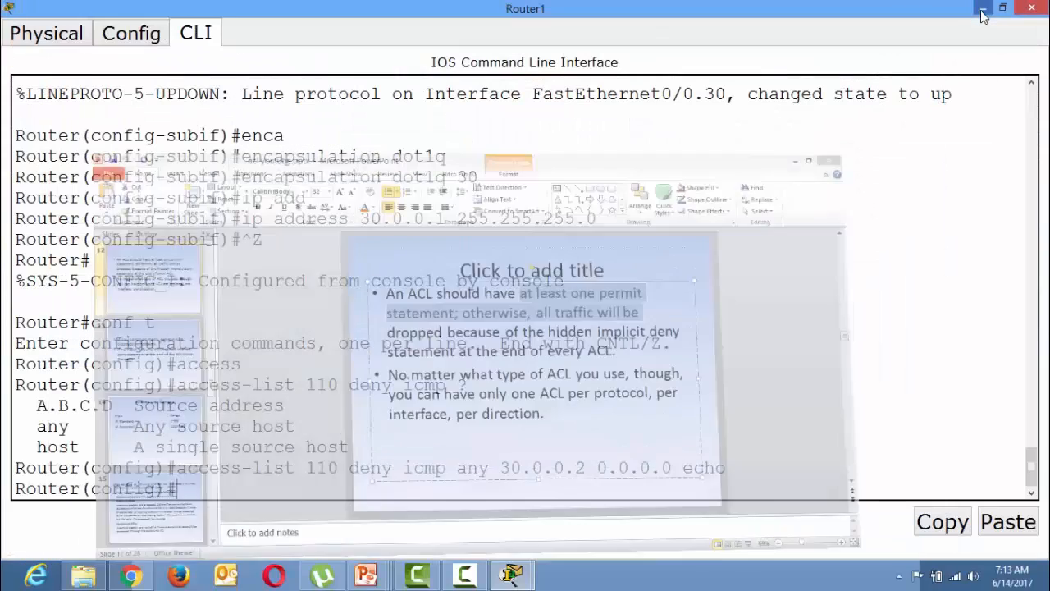
pyautogui.click(983, 8)
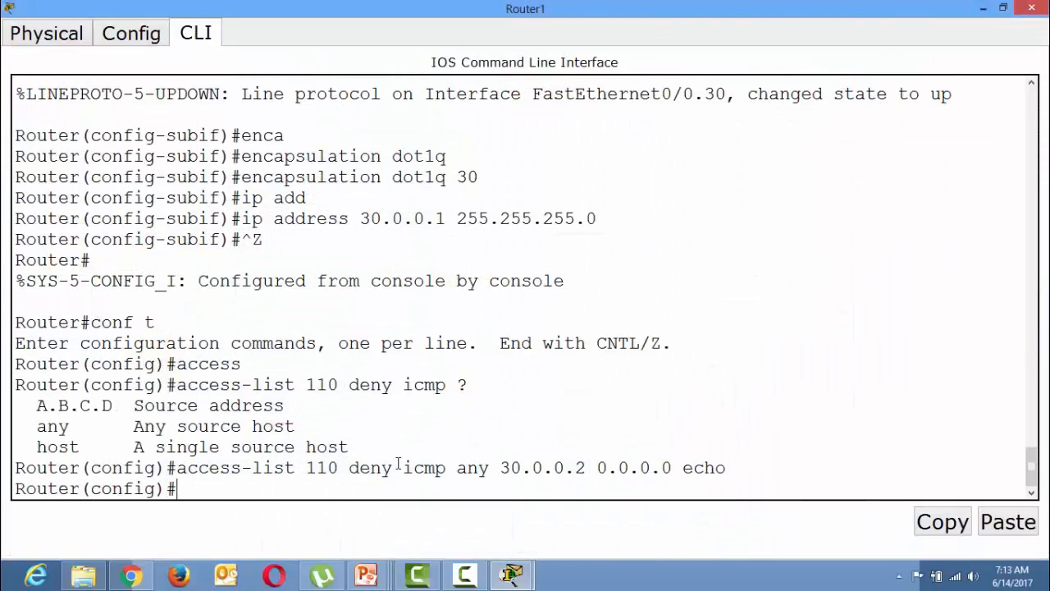
# Add a permit ip any any rule to access list 110 on Router1 and exit configuration mode.
pyautogui.moveTo(350, 469); pyautogui.dragTo(431, 470)
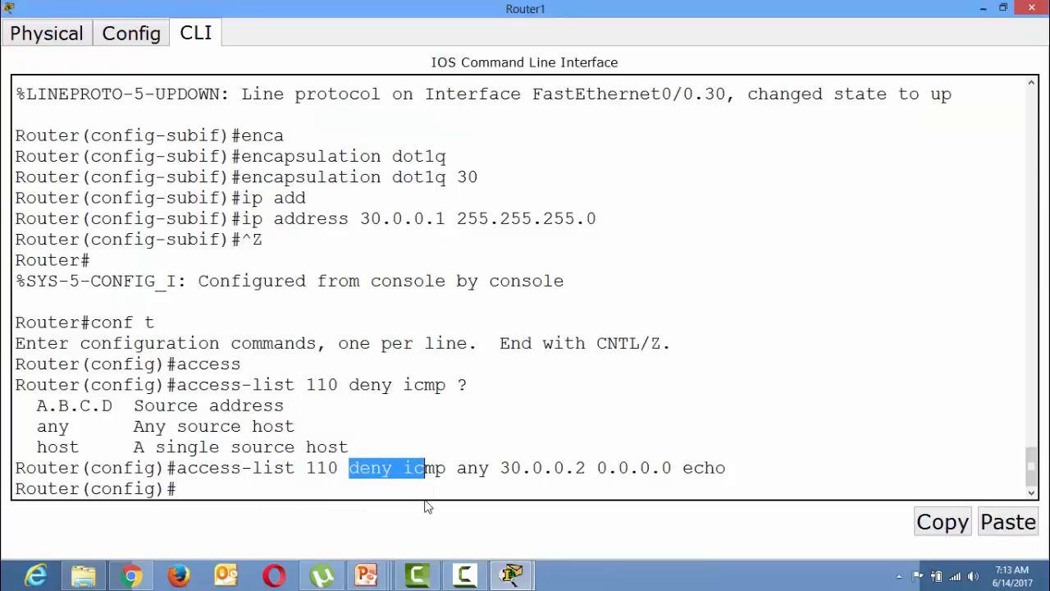
pyautogui.click(427, 490)
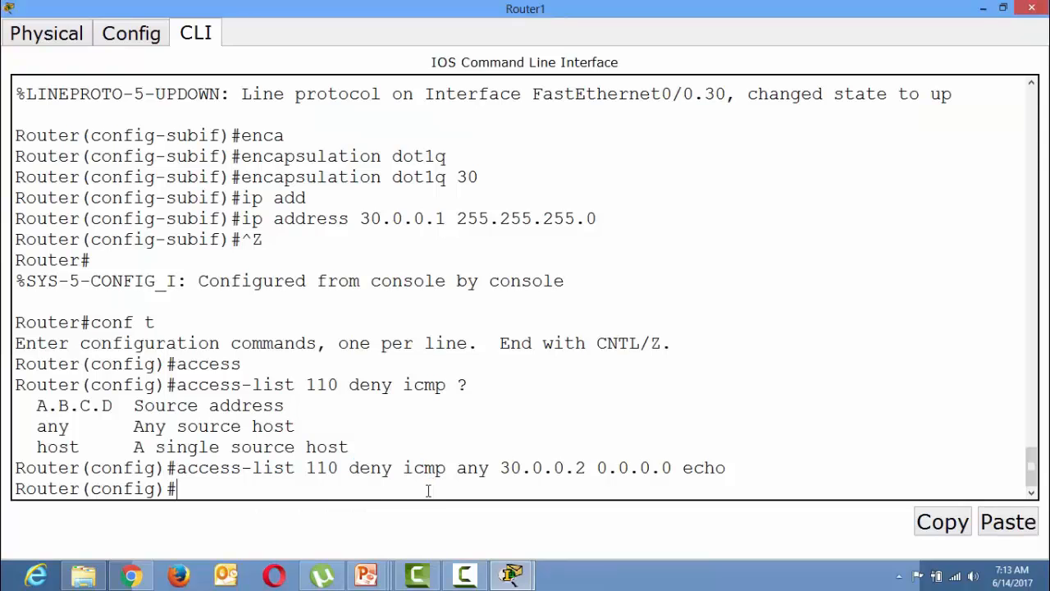
pyautogui.write('acce')
pyautogui.press('Tab')
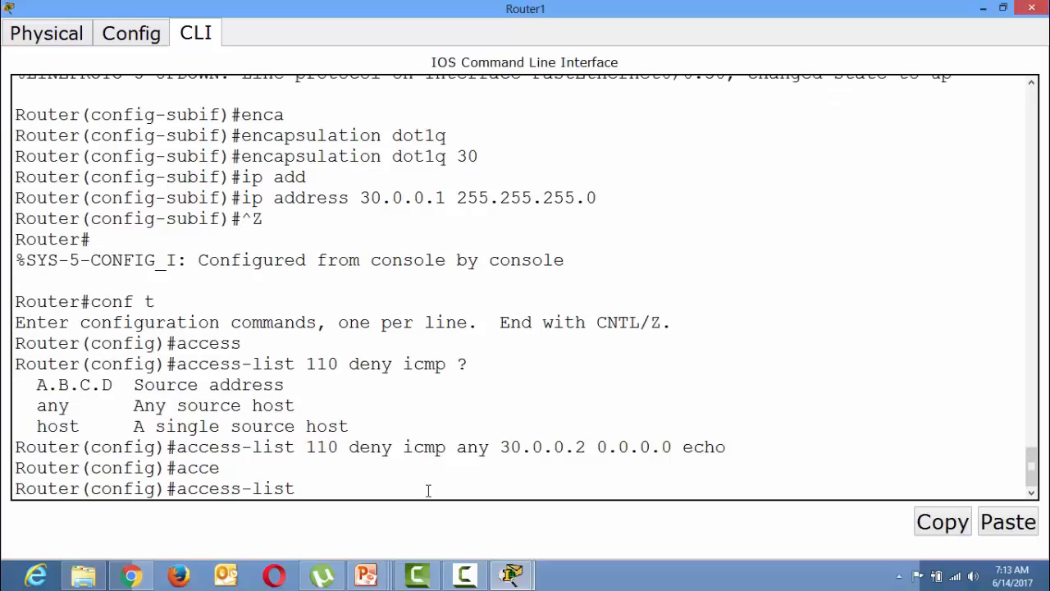
pyautogui.write('110 permit ip any ')
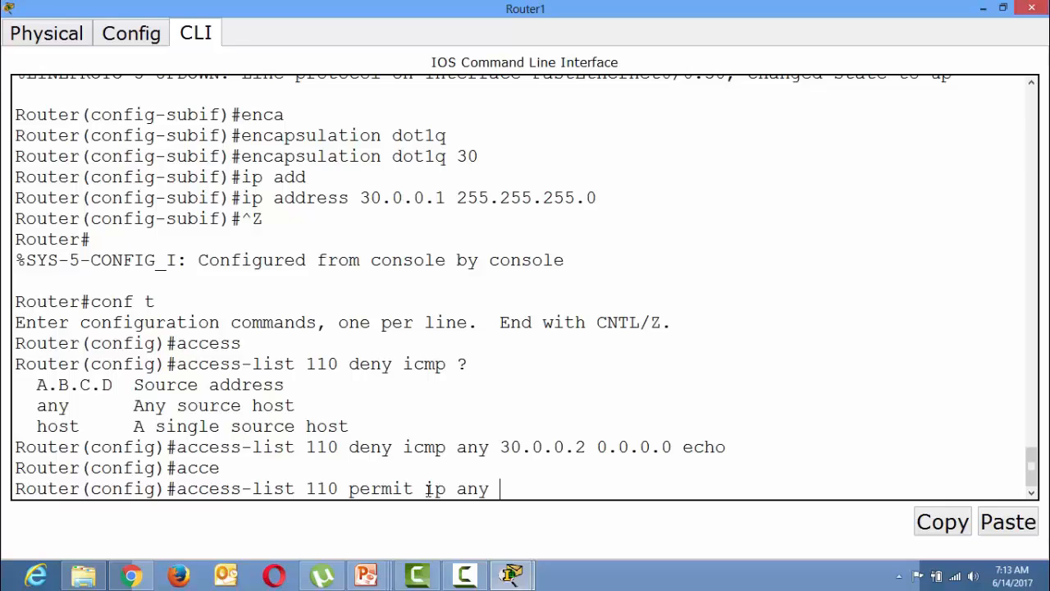
pyautogui.write('any')
pyautogui.press('Return')
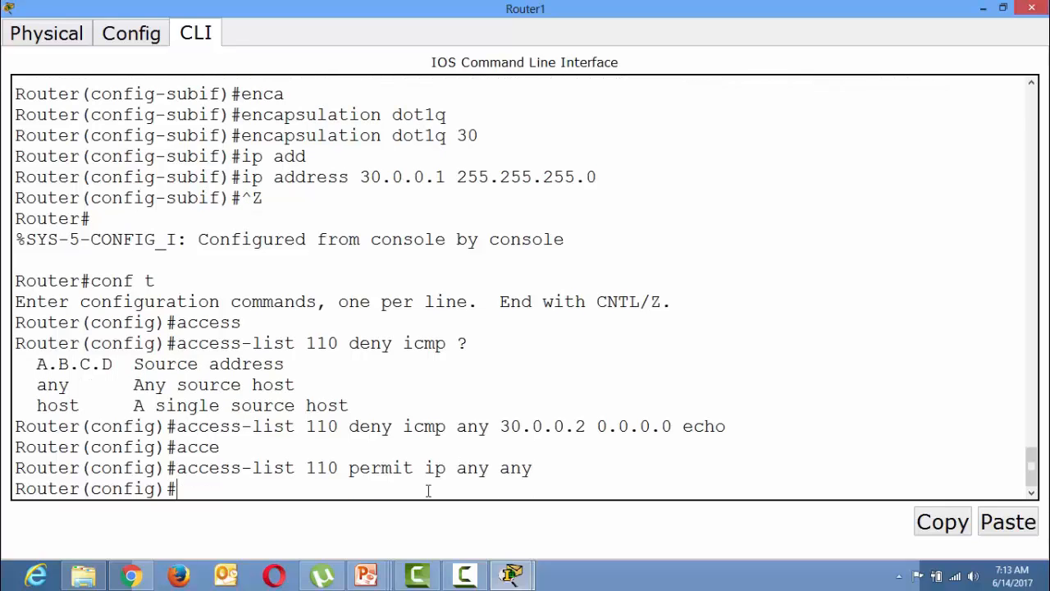
pyautogui.hotkey('ctrl', 'z')
pyautogui.press('Return')
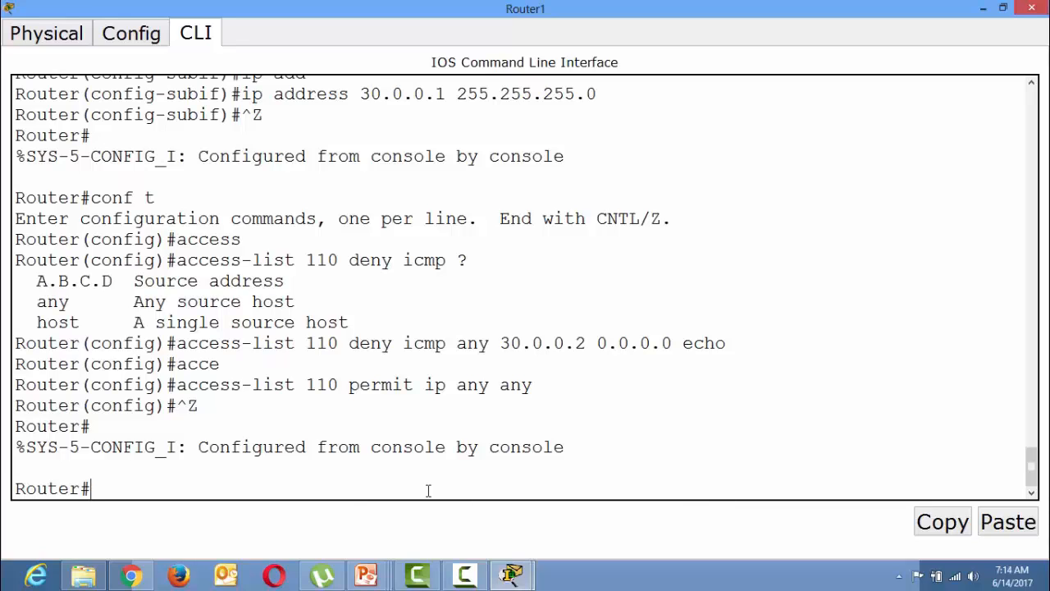
# Bring up the network topology and mark the group of switches and PCs, followed by Server0.
pyautogui.moveTo(512, 574)
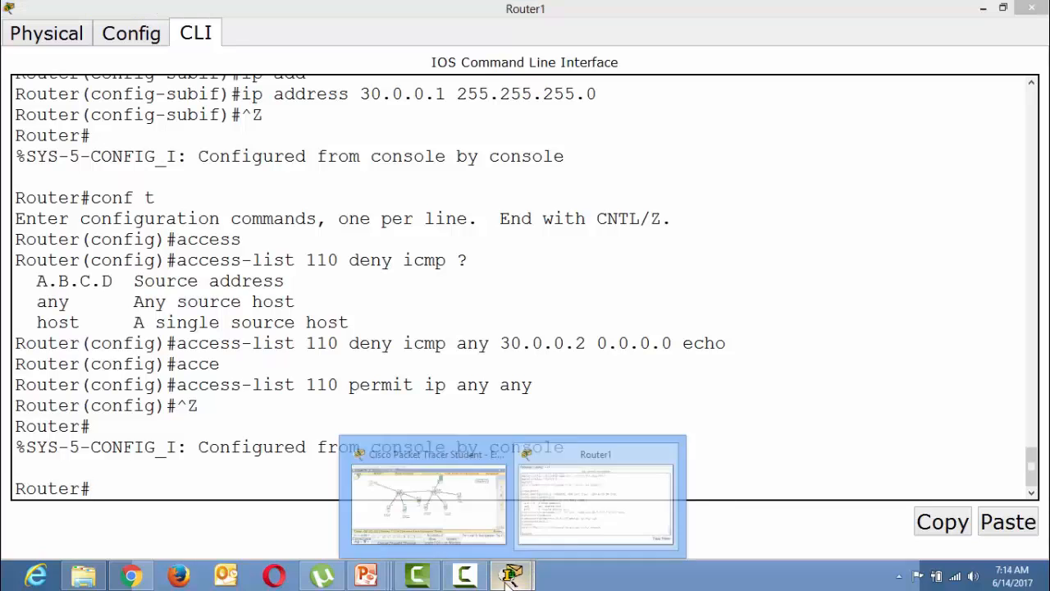
pyautogui.click(396, 504)
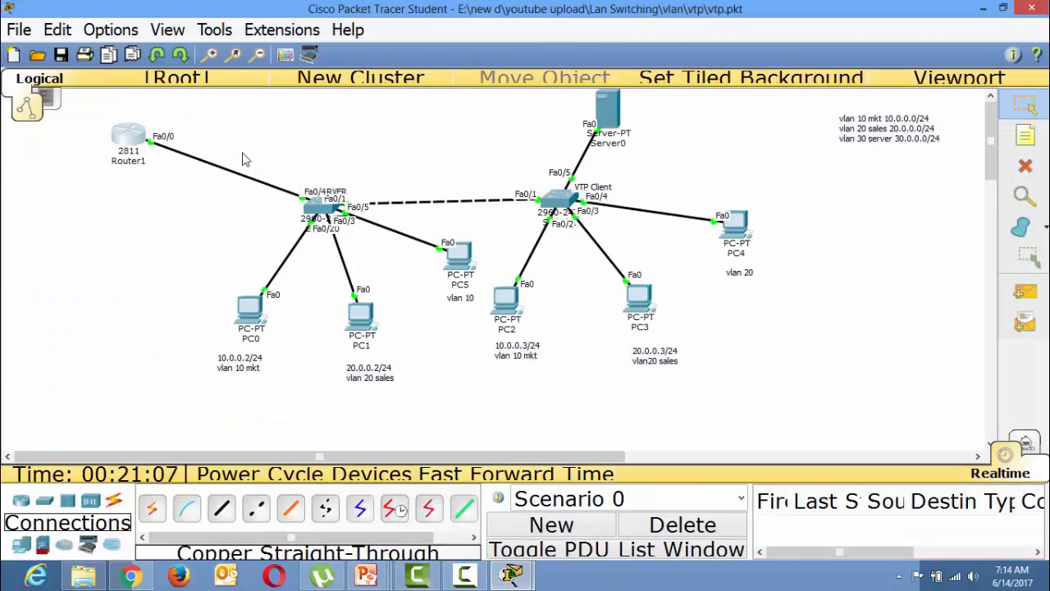
pyautogui.moveTo(207, 147); pyautogui.dragTo(757, 460)
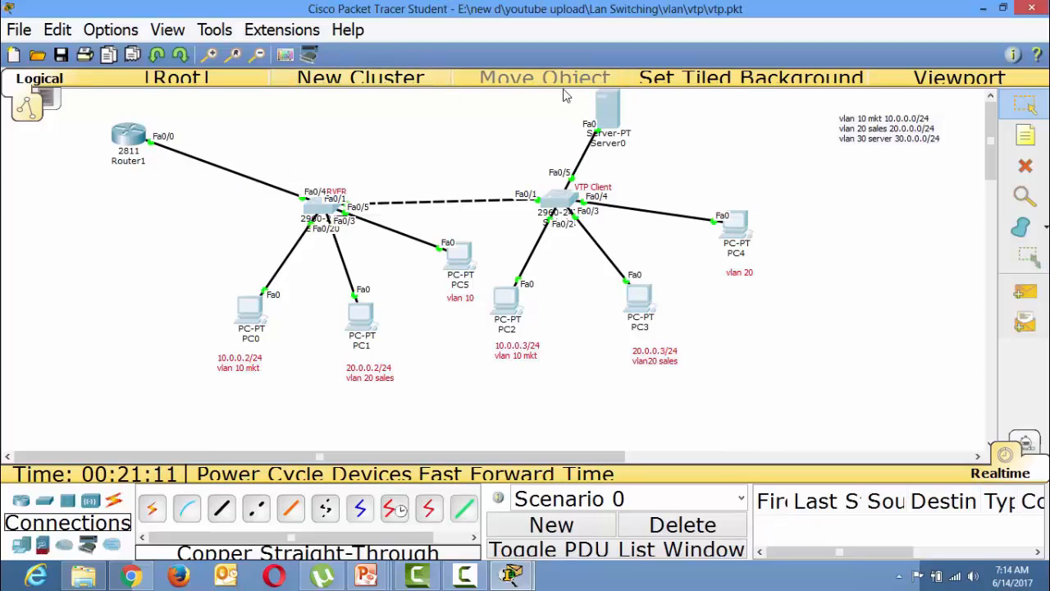
pyautogui.moveTo(561, 88); pyautogui.dragTo(677, 174)
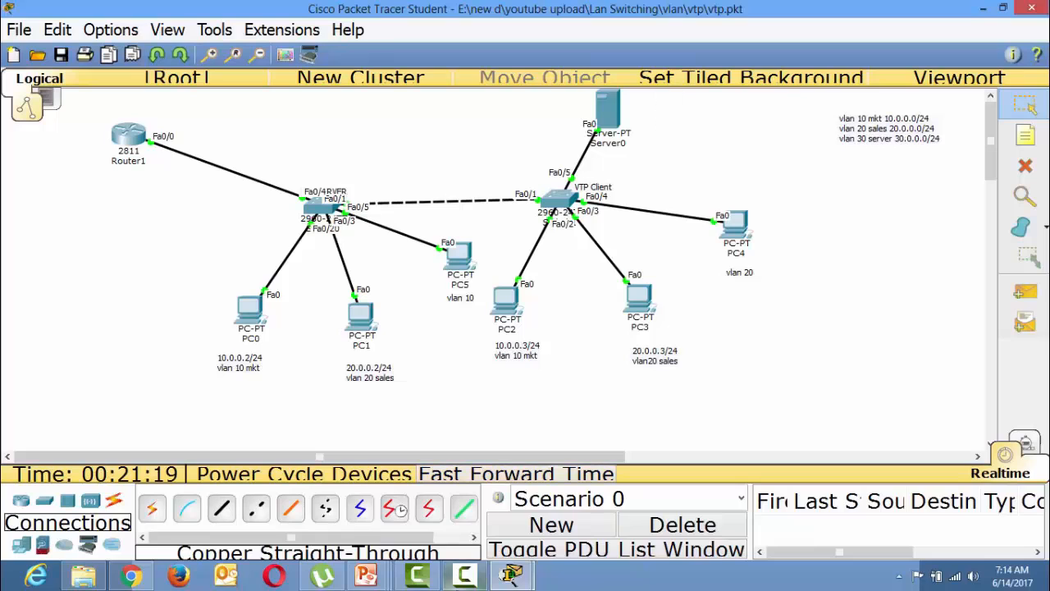
# Return to Router1's command line, display its access lists, and highlight the deny and permit entries of list 110.
pyautogui.moveTo(511, 574)
pyautogui.click(590, 493)
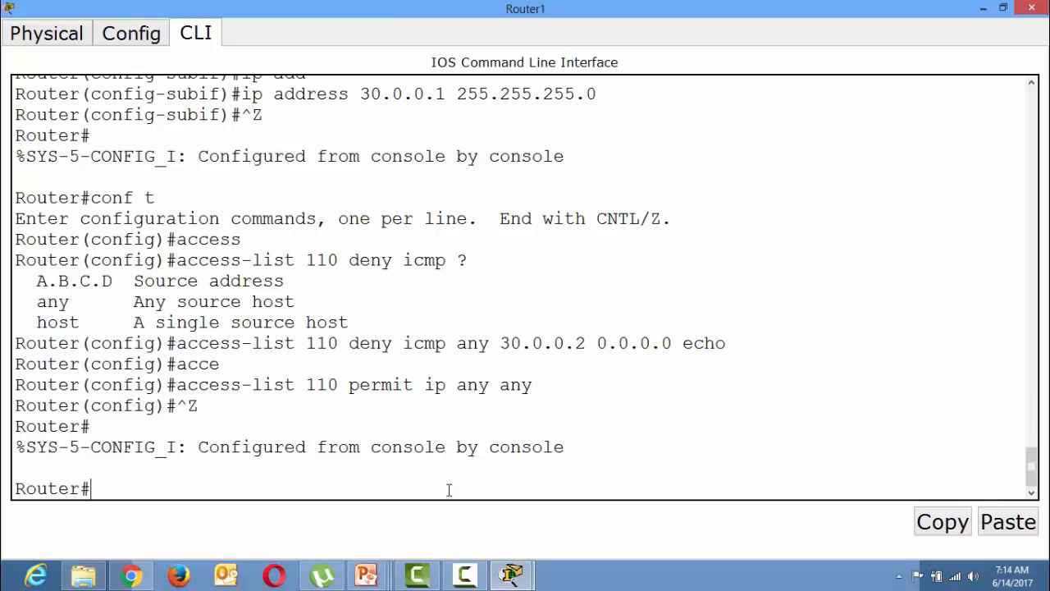
pyautogui.write('show acc')
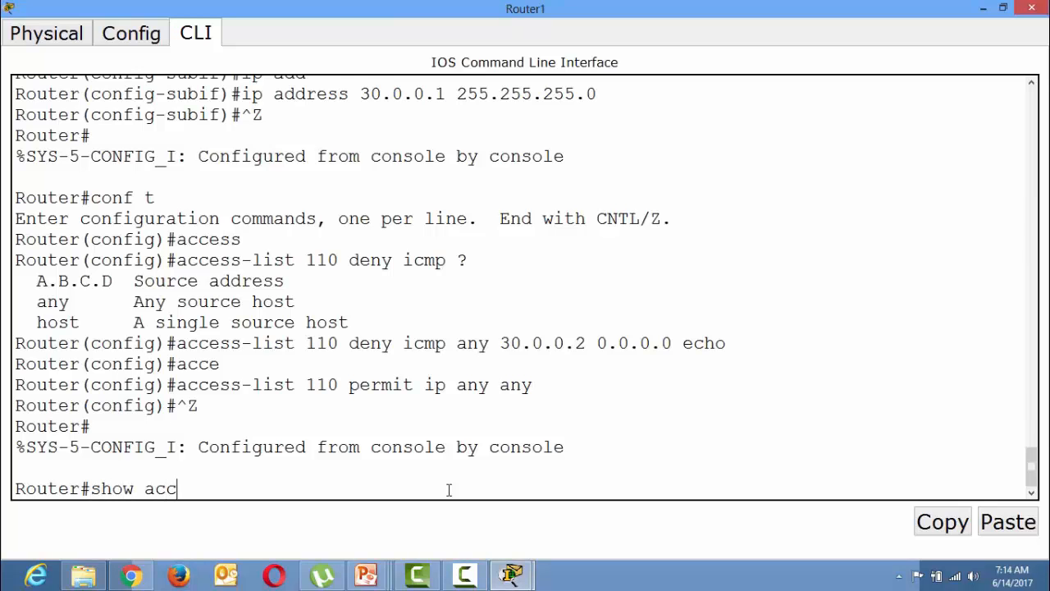
pyautogui.press('Tab')
pyautogui.press('Return')
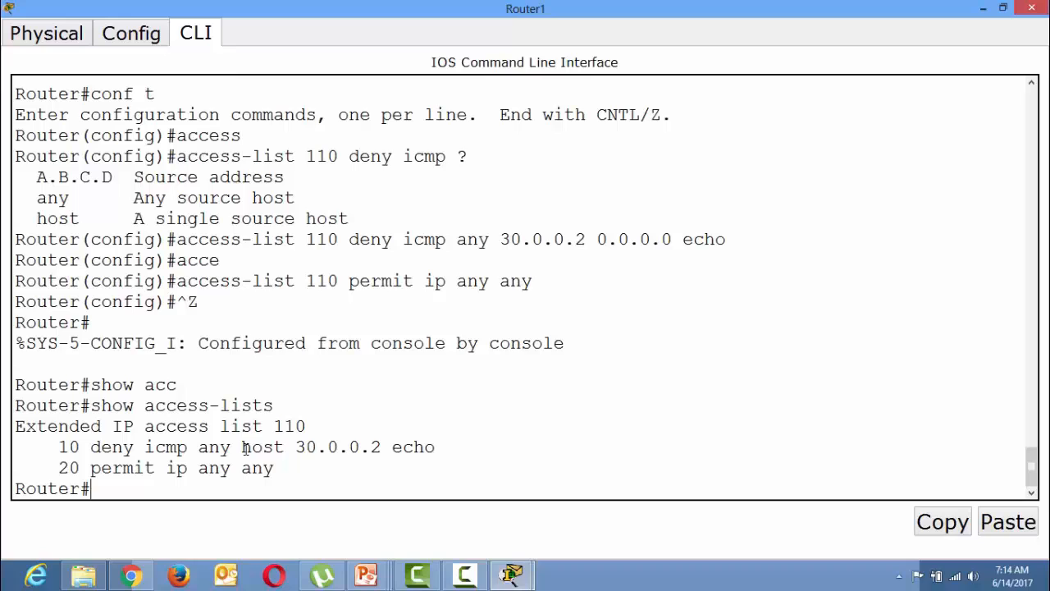
pyautogui.moveTo(262, 426); pyautogui.dragTo(296, 426)
pyautogui.moveTo(56, 446); pyautogui.dragTo(442, 446)
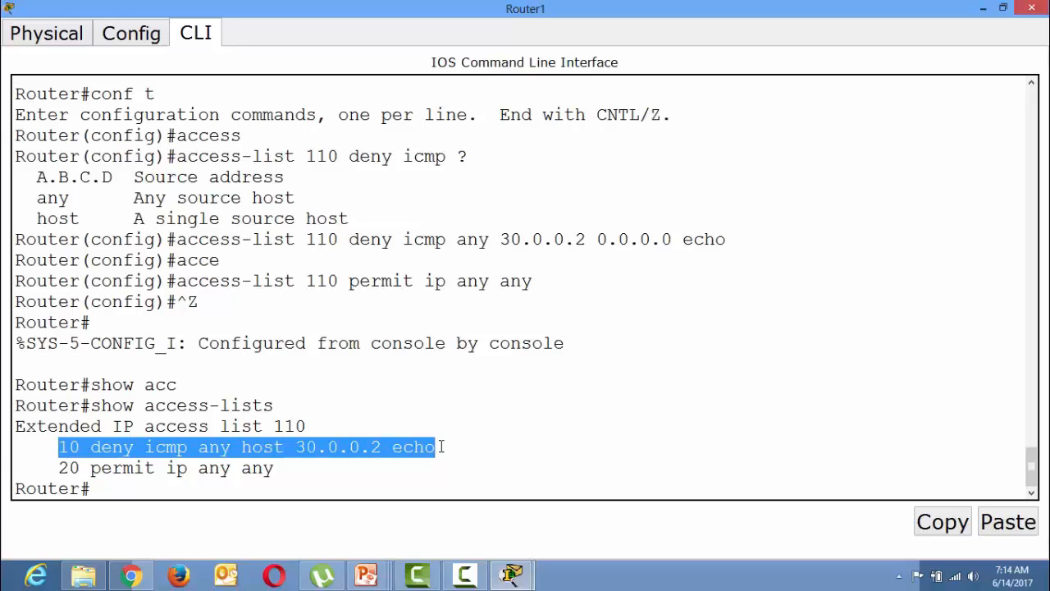
pyautogui.moveTo(293, 469); pyautogui.dragTo(100, 478)
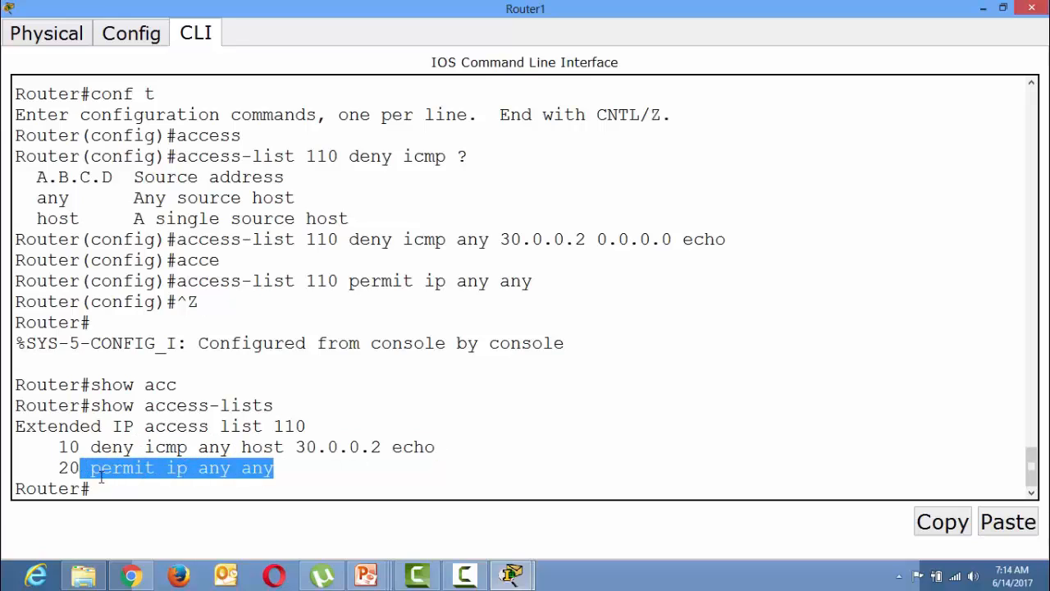
pyautogui.click(115, 491)
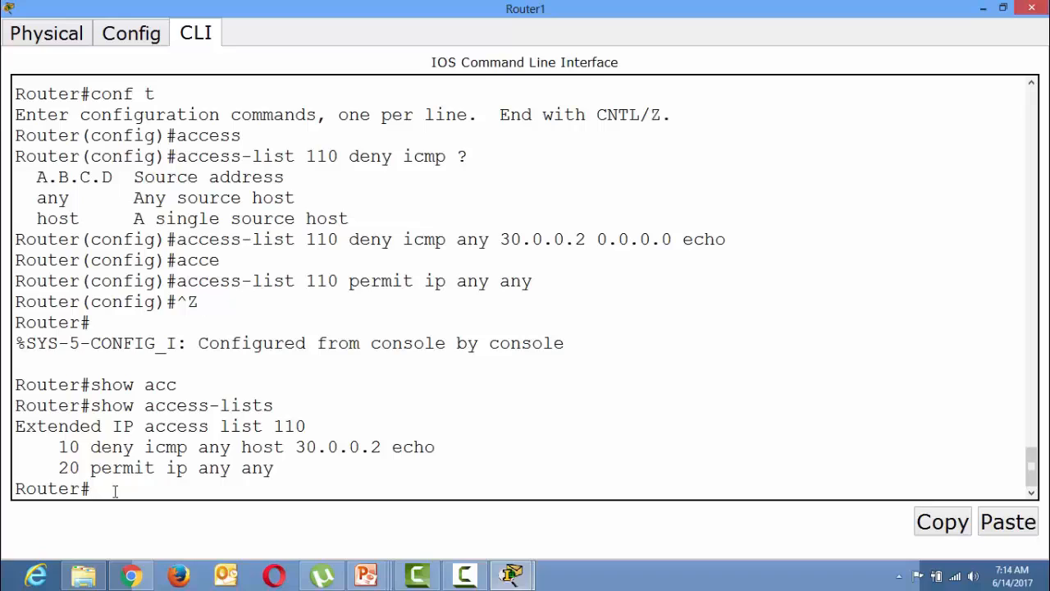
# Enter global configuration mode on Router1 with conf terminal.
pyautogui.write('conf t')
pyautogui.press('Tab')
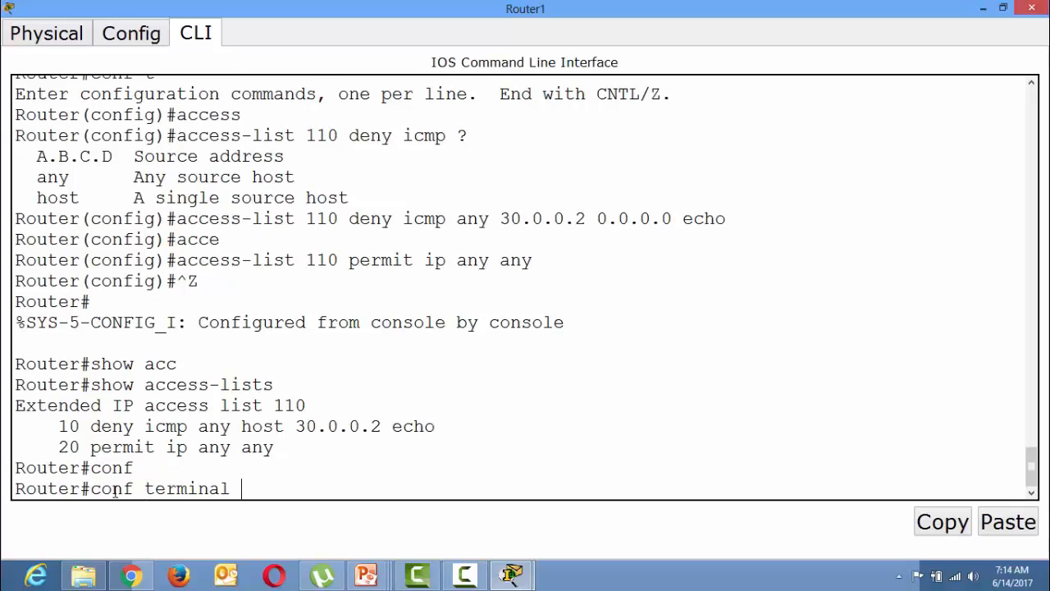
pyautogui.press('Return')
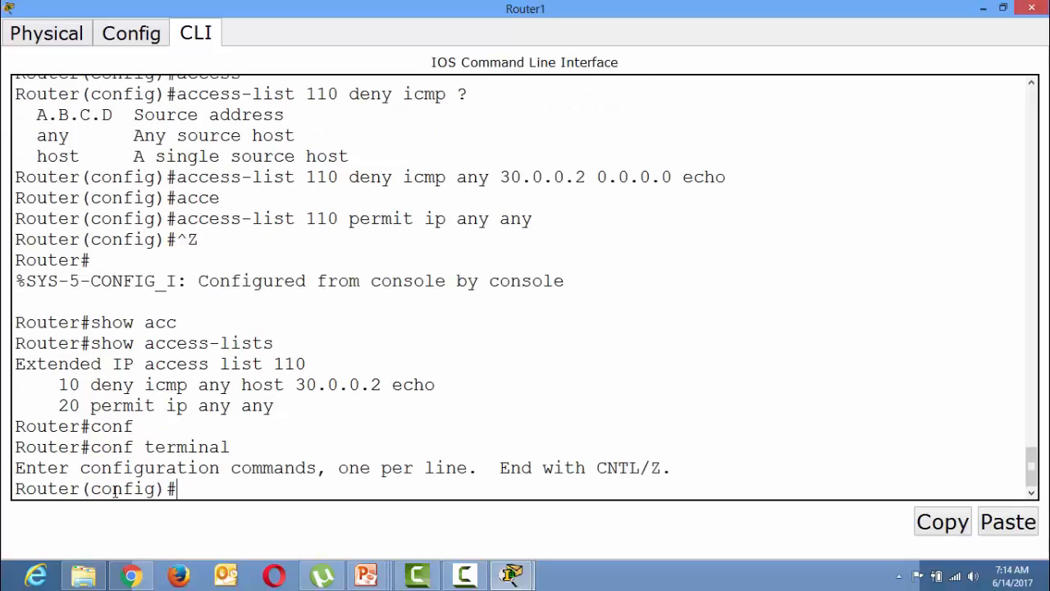
# Return to the topology to examine Router1's connection, marking the VLAN machines and Server0 as traffic source and destination.
pyautogui.moveTo(512, 574)
pyautogui.click(438, 518)
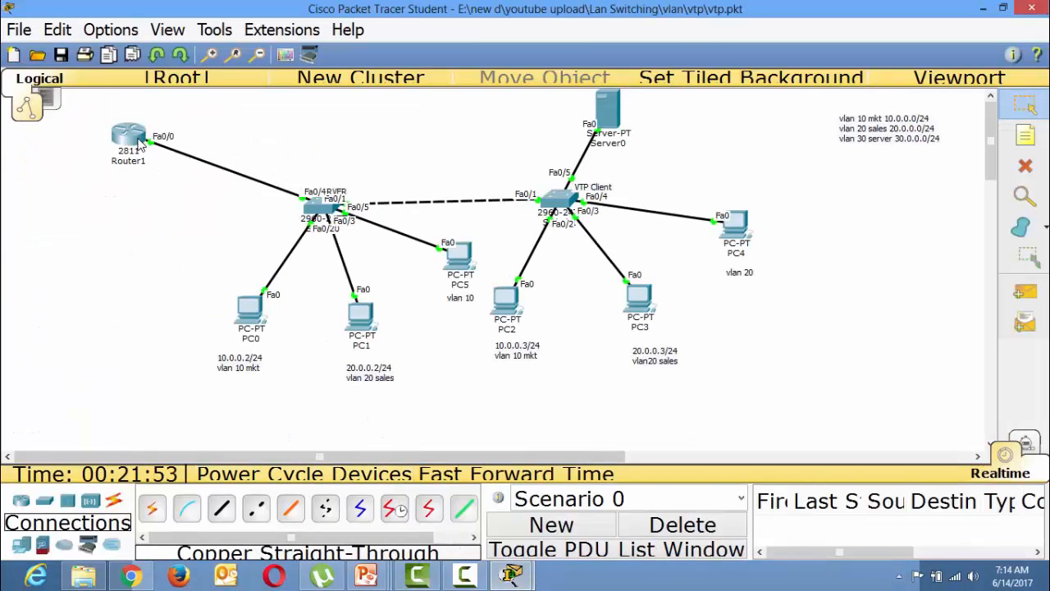
pyautogui.moveTo(140, 144)
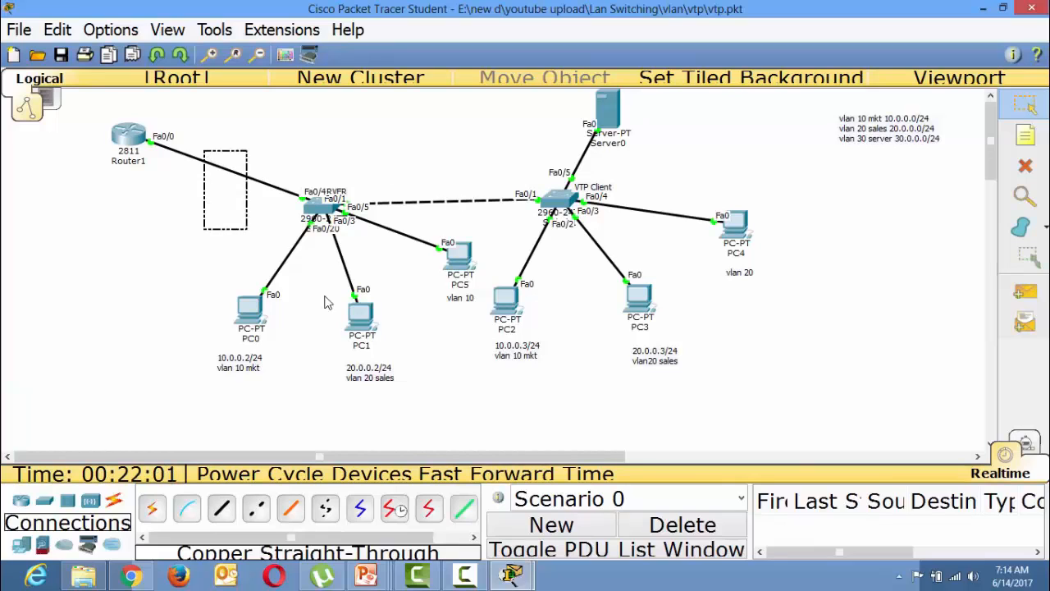
pyautogui.moveTo(205, 150); pyautogui.dragTo(769, 399)
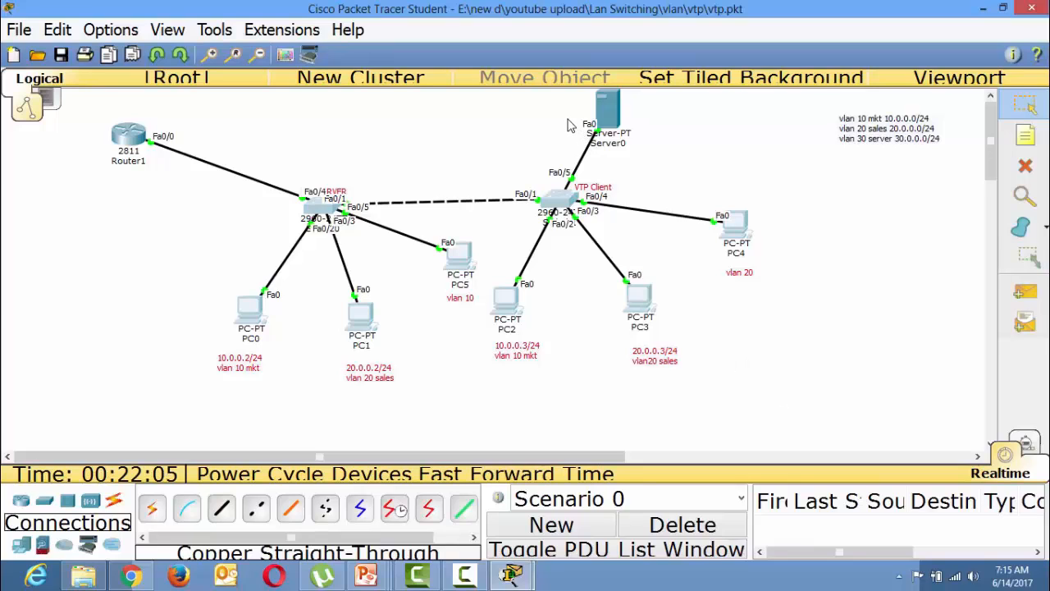
pyautogui.moveTo(562, 119); pyautogui.dragTo(637, 161)
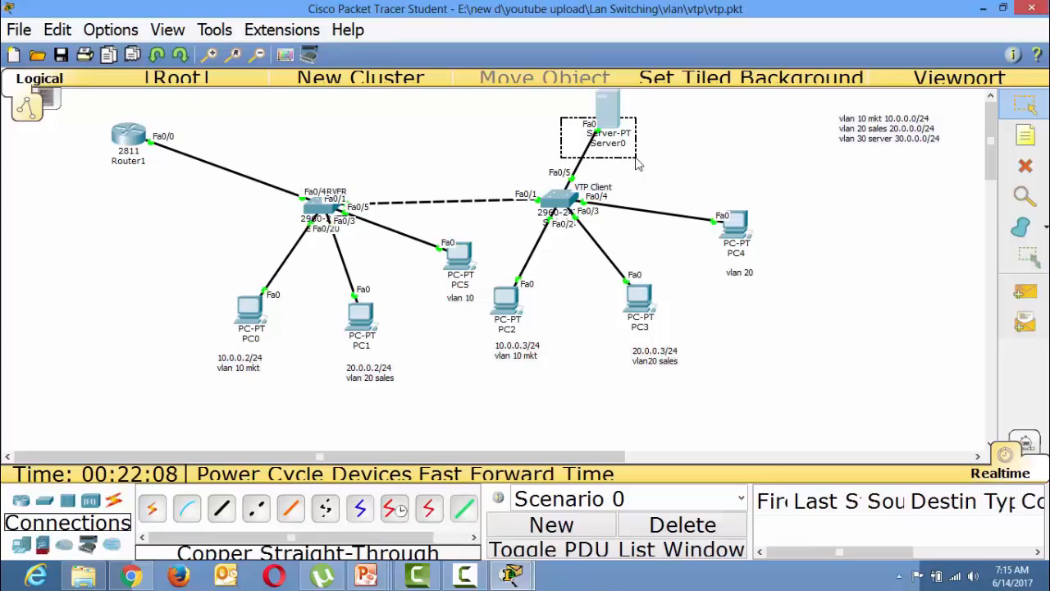
# Return to Router1's command line and enter configuration of subinterface fastEthernet 0/0.30.
pyautogui.moveTo(637, 164); pyautogui.dragTo(638, 163)
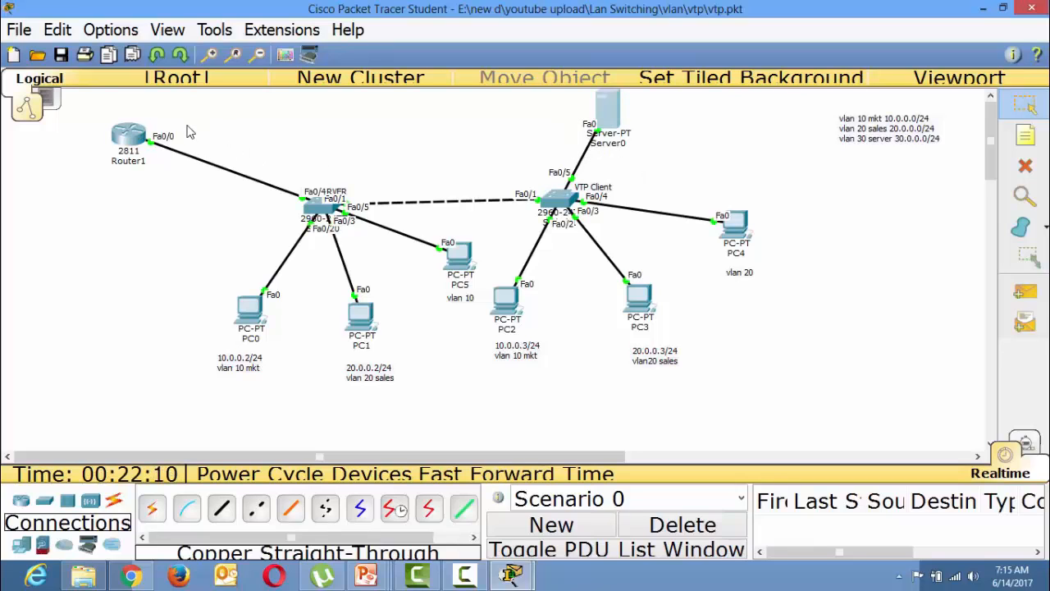
pyautogui.click(136, 138)
pyautogui.click(733, 99)
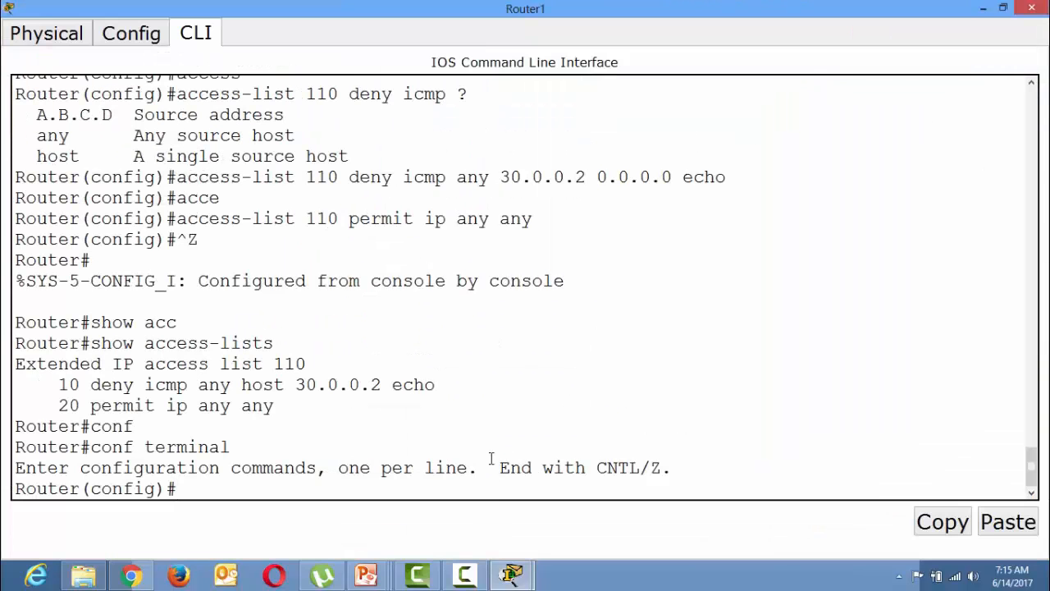
pyautogui.write('inter')
pyautogui.press('Tab')
pyautogui.write('f')
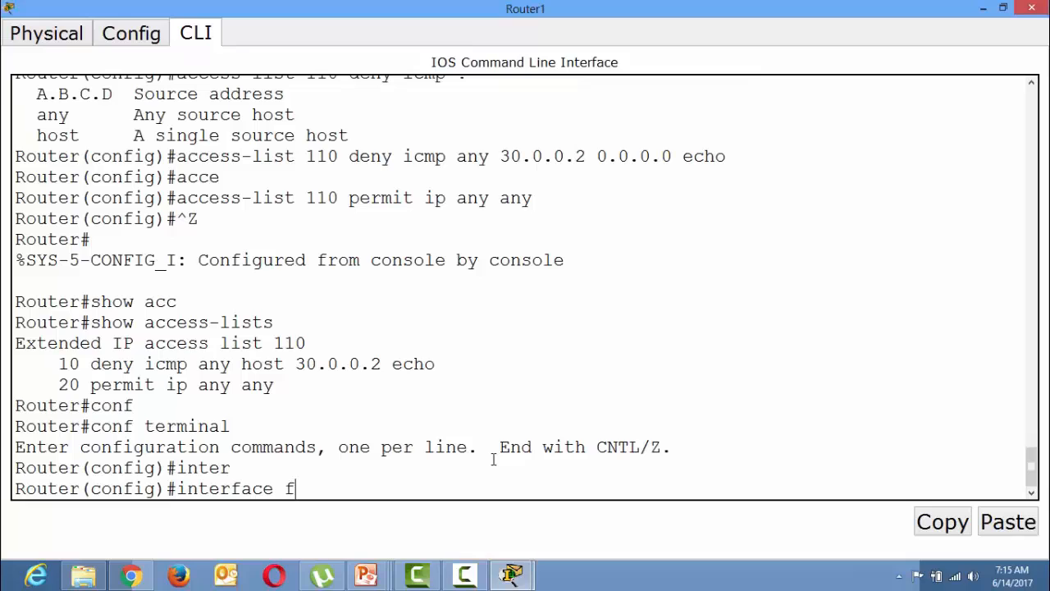
pyautogui.write('as')
pyautogui.press('Tab')
pyautogui.write('0')
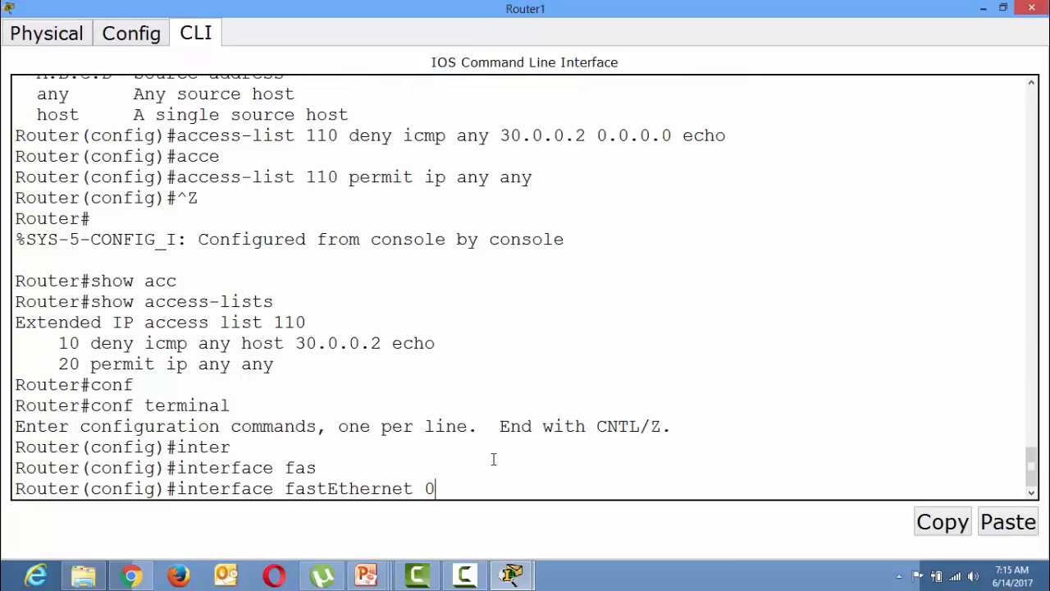
pyautogui.write('/0.30')
pyautogui.press('Return')
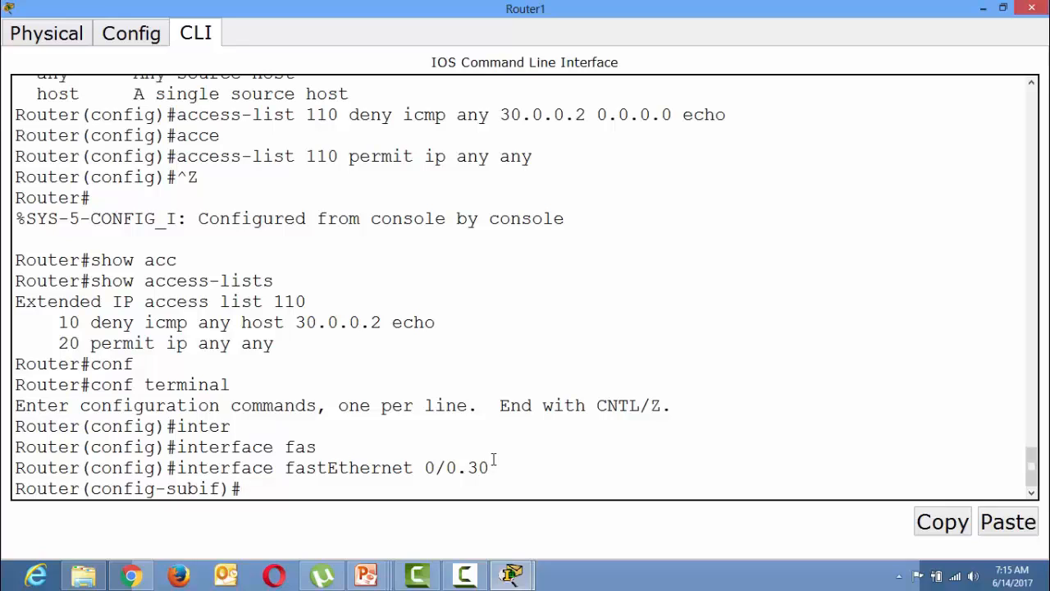
# Apply access list 110 outbound on the subinterface with ip access-group 110 out, and exit configuration mode.
pyautogui.write('a')
pyautogui.press('BackSpace')
pyautogui.write('ip acc')
pyautogui.press('Tab')
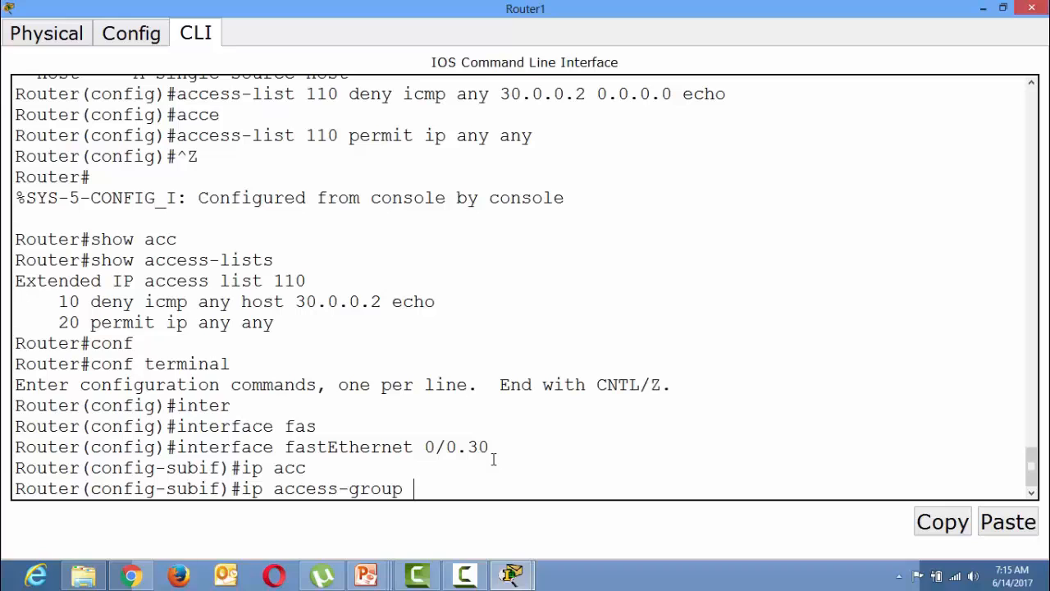
pyautogui.write('110 ')
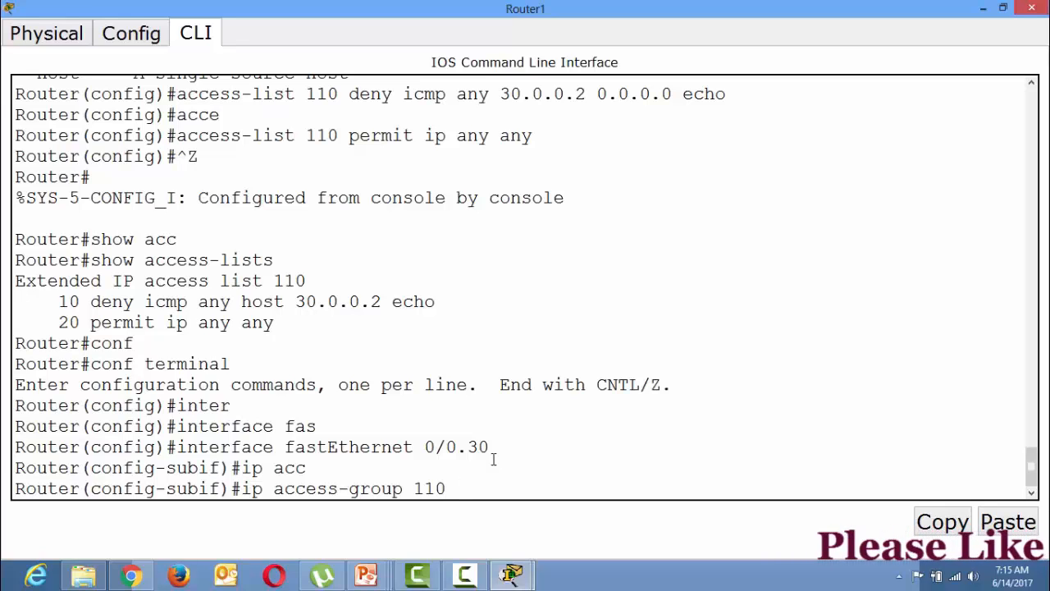
pyautogui.write('out')
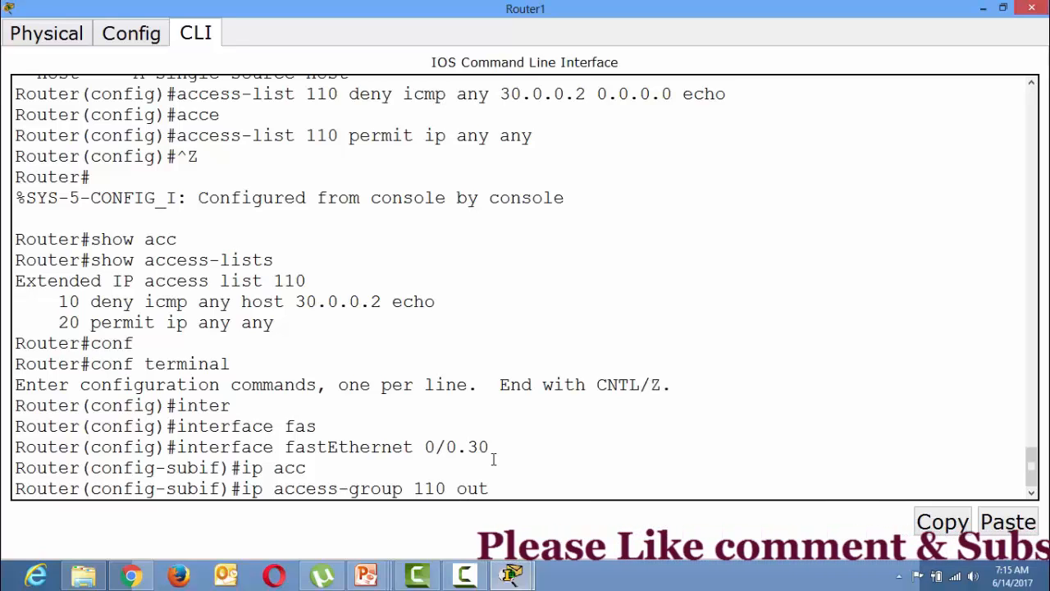
pyautogui.press('Return')
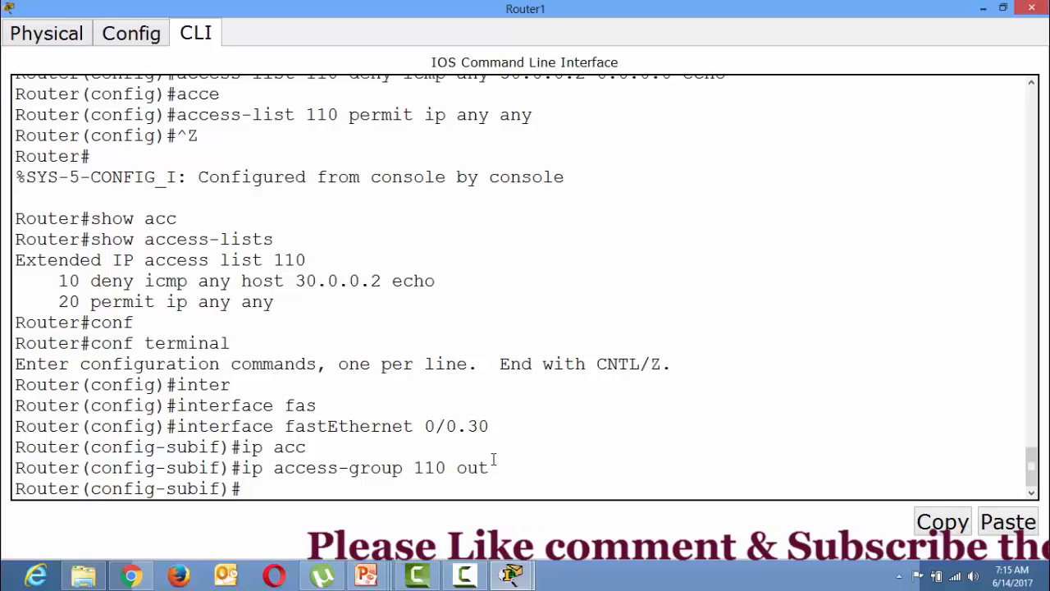
pyautogui.hotkey('ctrl', 'z')
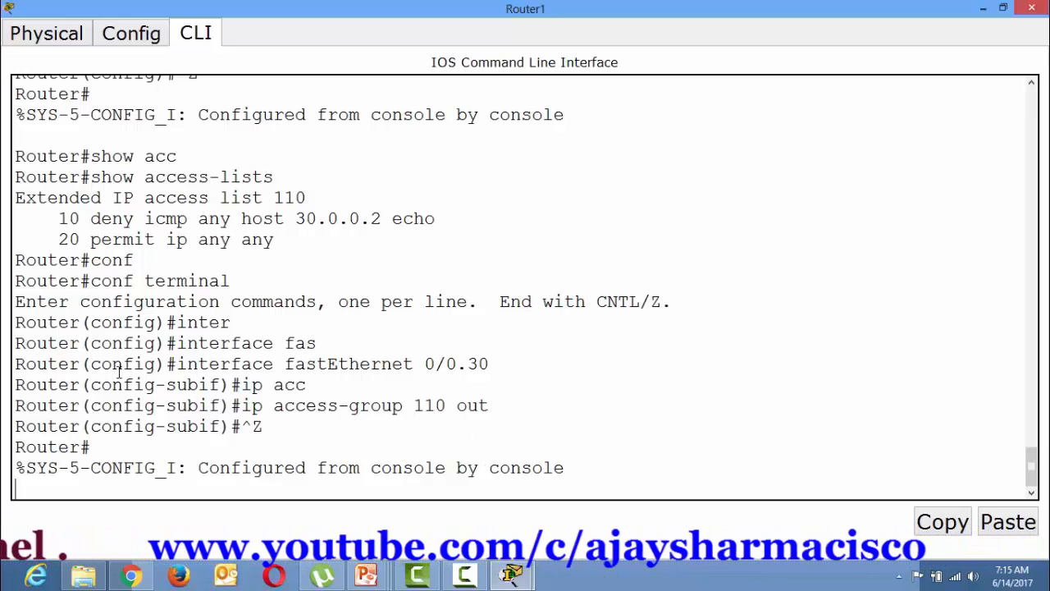
# Highlight the entered interface and access-group commands for review, return to the privileged prompt, and close Router1's window.
pyautogui.moveTo(134, 343); pyautogui.dragTo(386, 436)
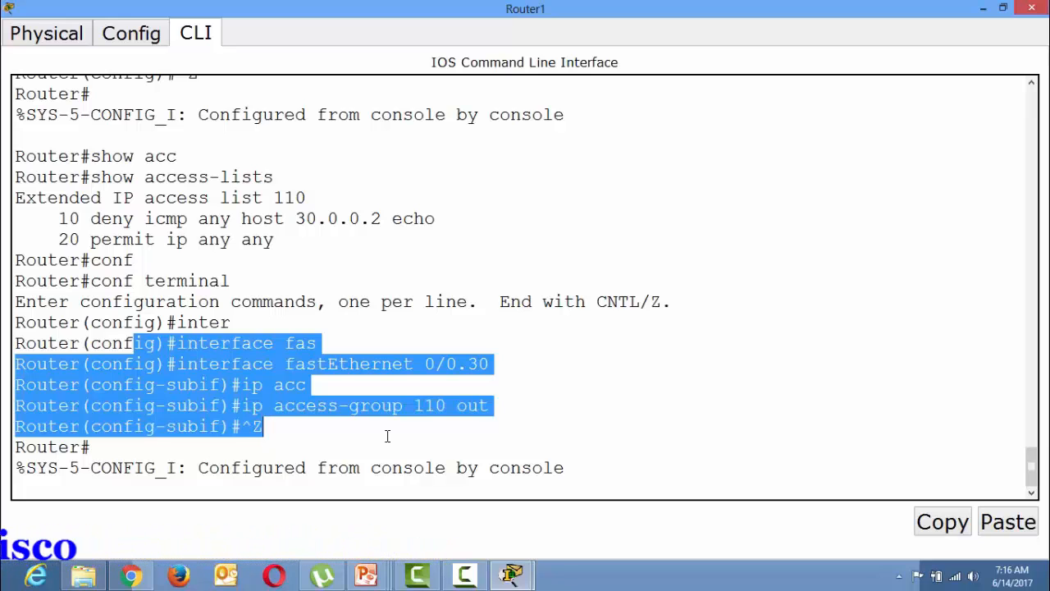
pyautogui.click(428, 490)
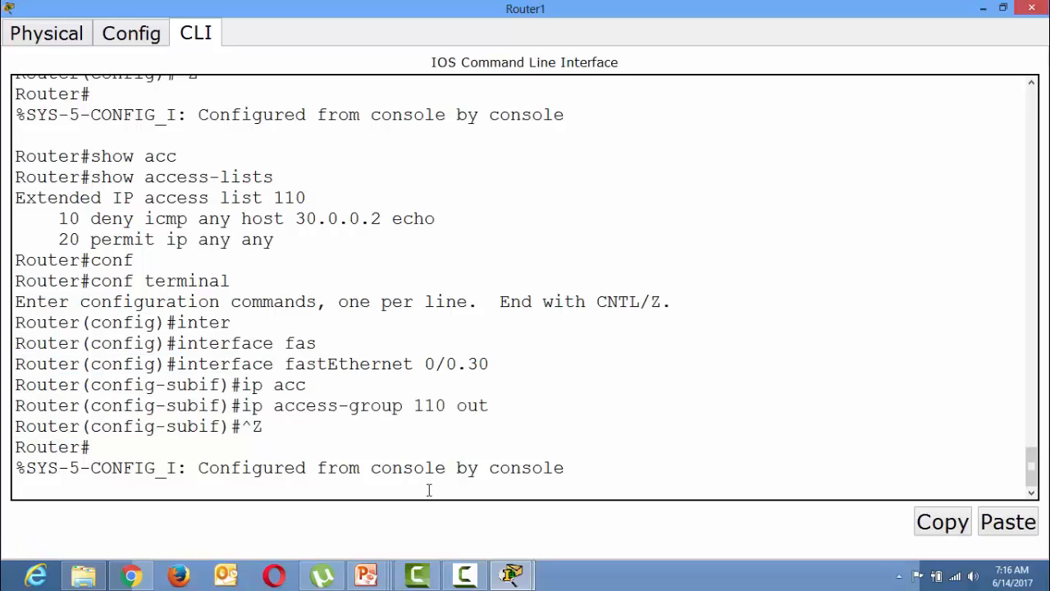
pyautogui.press('Return')
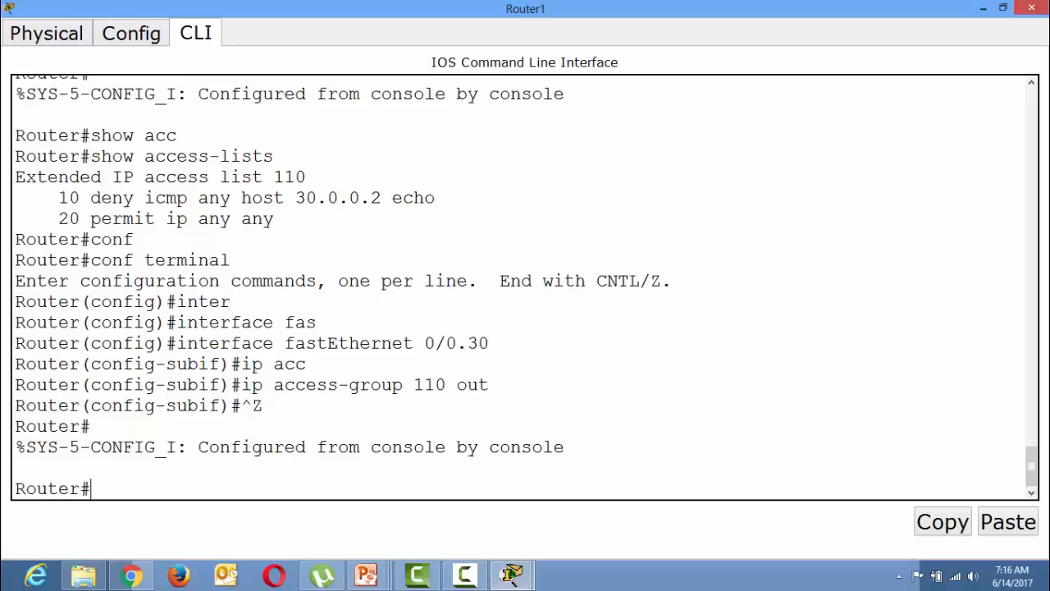
pyautogui.click(1031, 9)
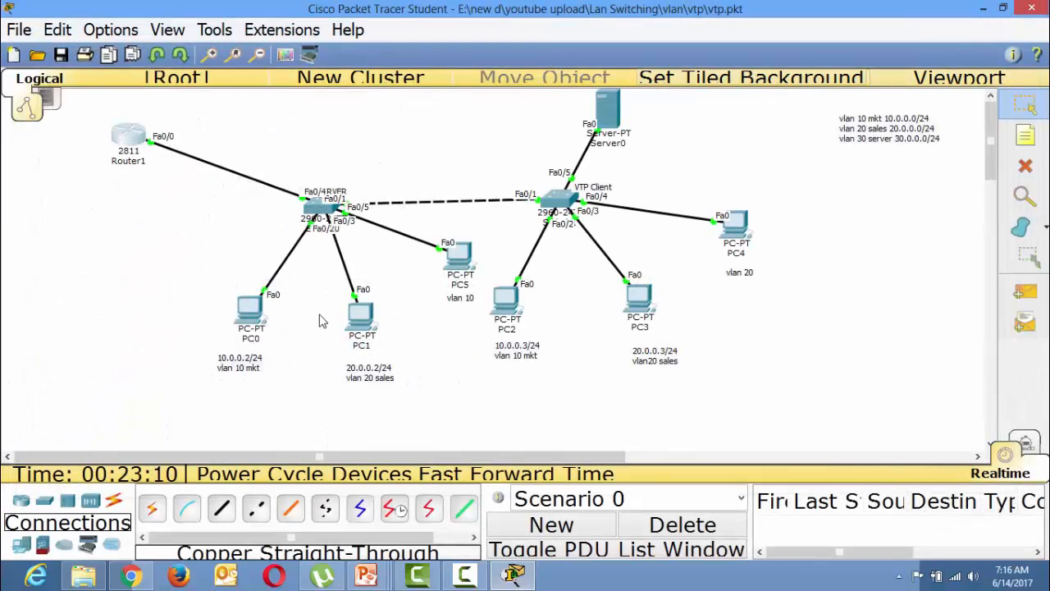
# Ping Server0 at 30.0.0.2 from PC0's Command Prompt, highlight the new replies, and close PC0.
pyautogui.click(244, 315)
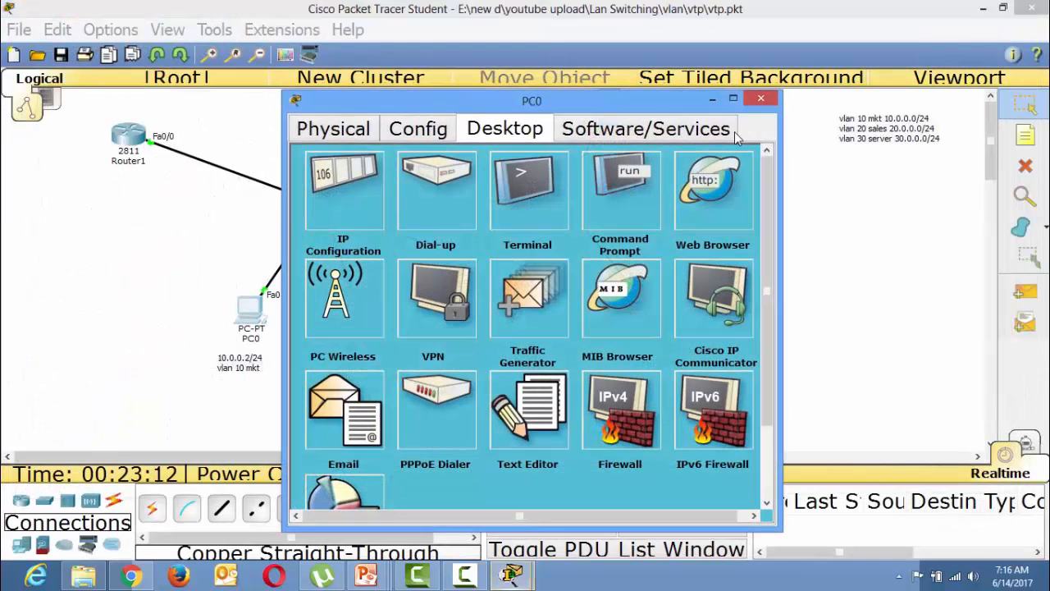
pyautogui.click(734, 98)
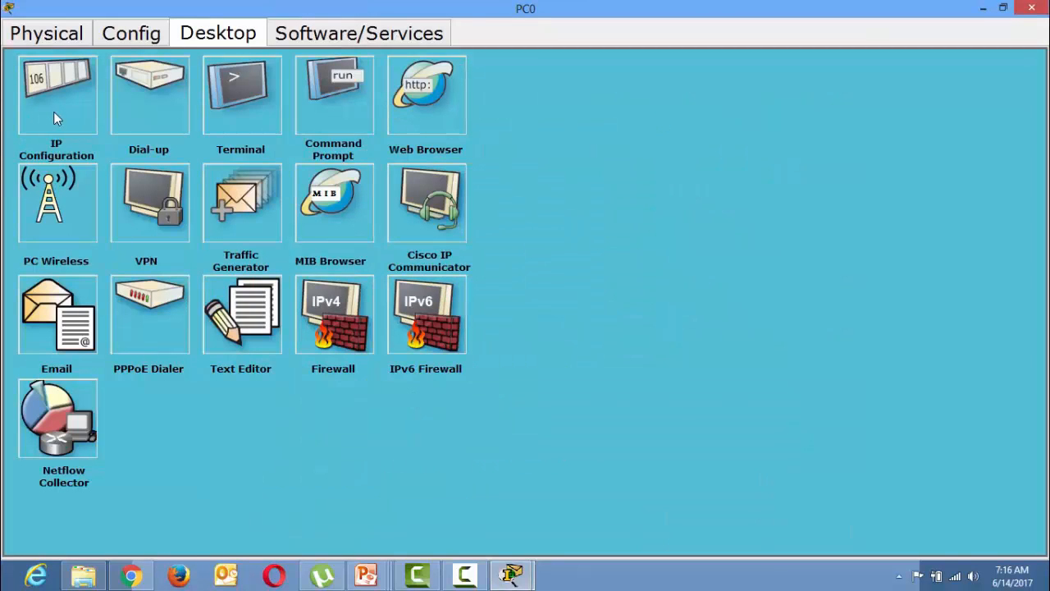
pyautogui.click(334, 95)
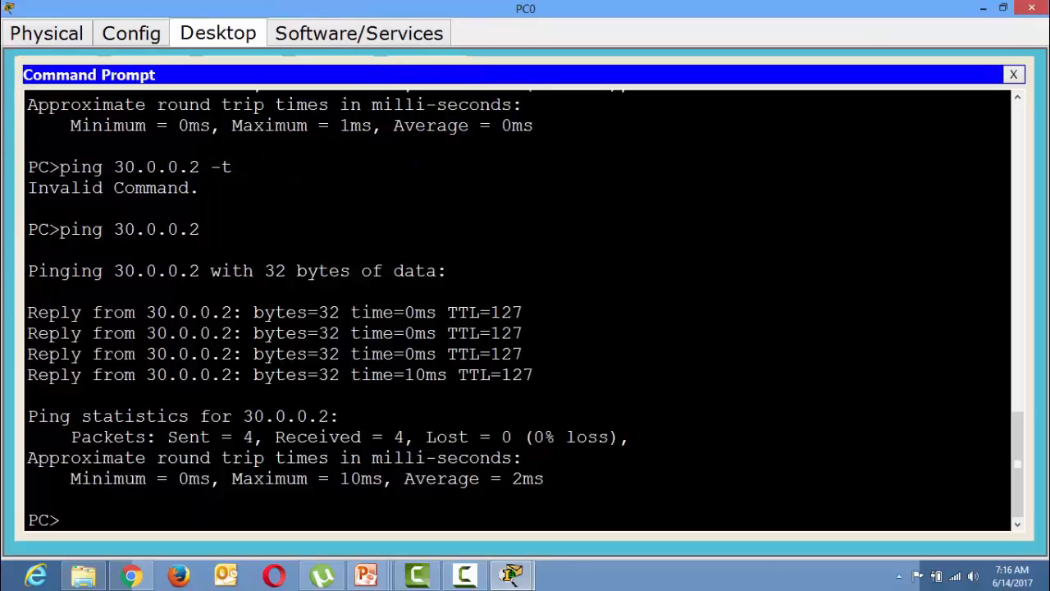
pyautogui.moveTo(146, 313); pyautogui.dragTo(222, 313)
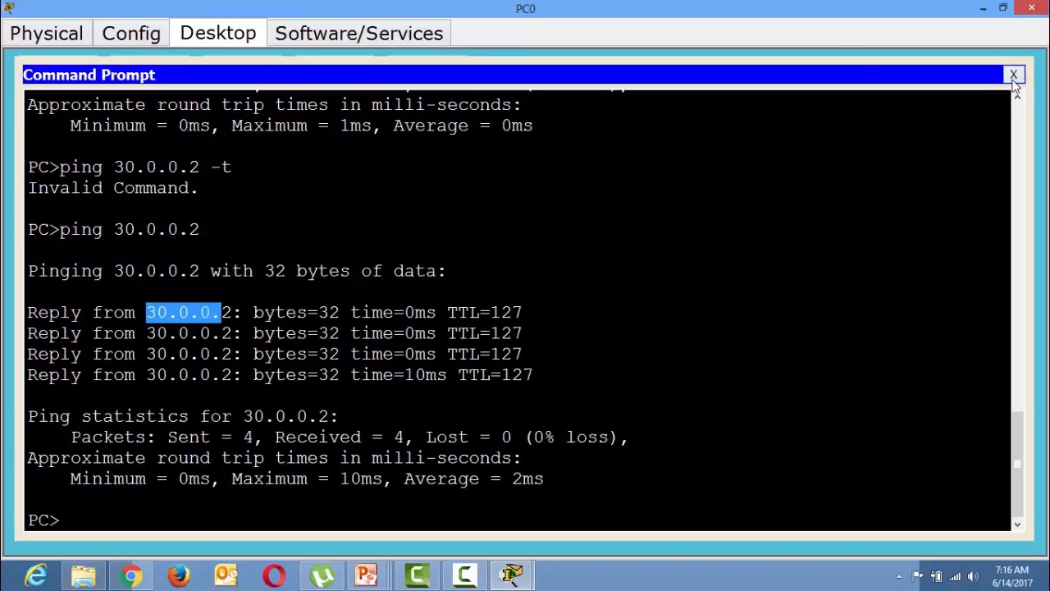
pyautogui.click(1013, 76)
pyautogui.click(343, 93)
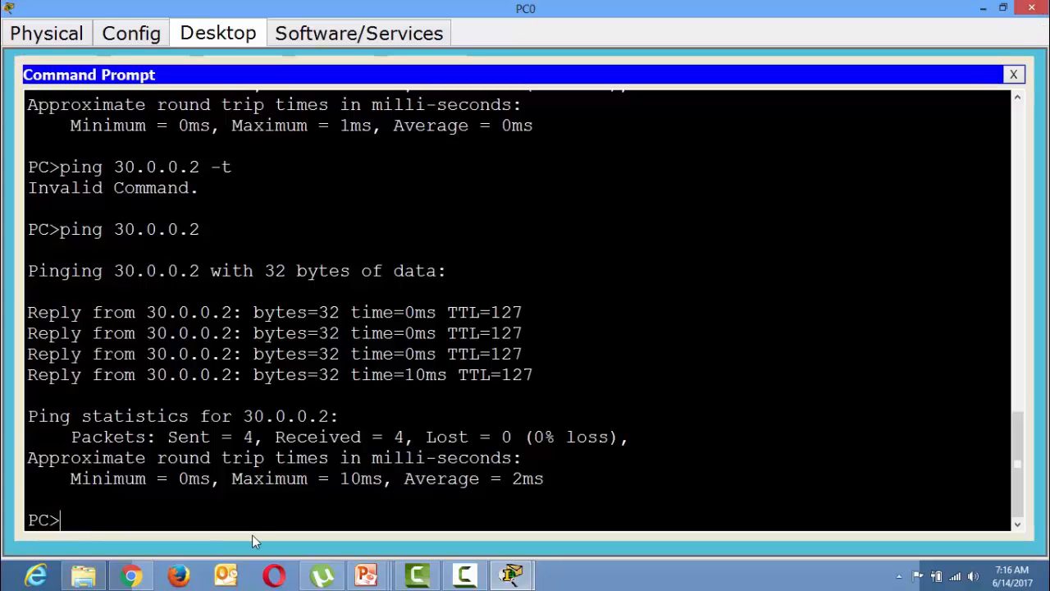
pyautogui.press('Up')
pyautogui.press('Return')
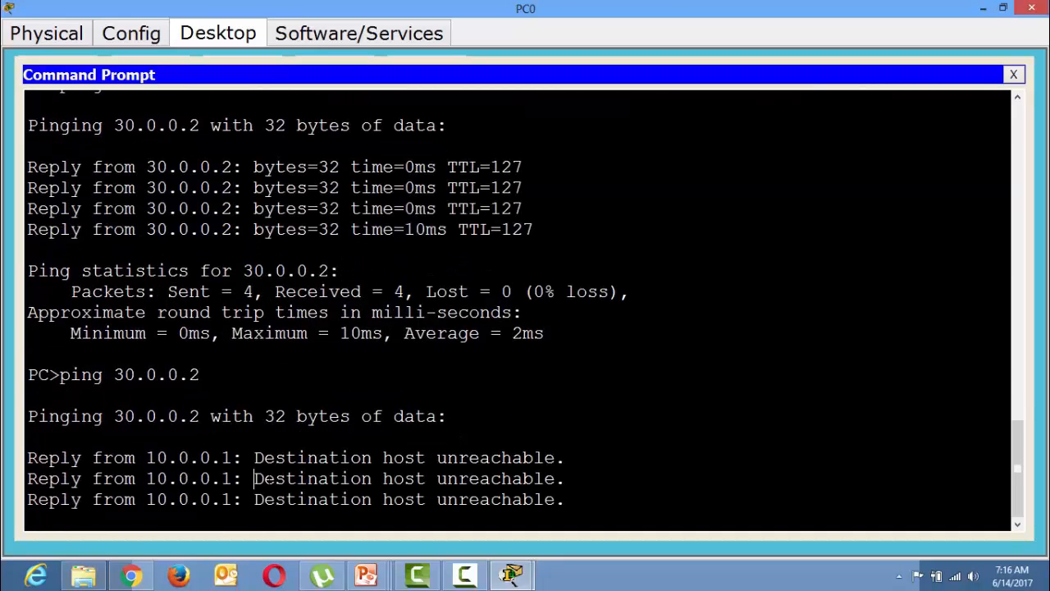
pyautogui.moveTo(253, 478); pyautogui.dragTo(433, 498)
pyautogui.click(1016, 75)
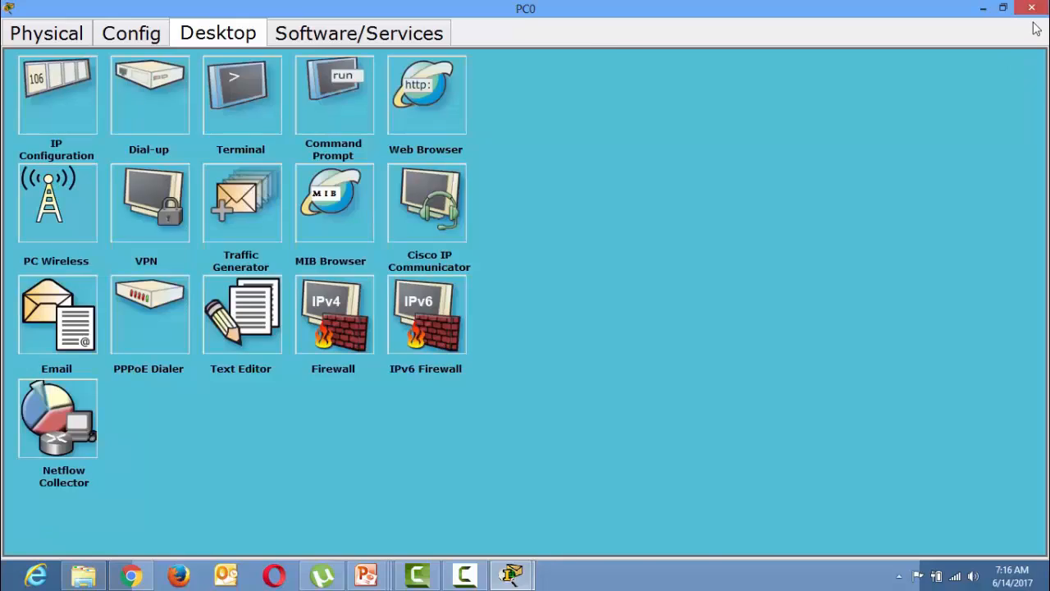
pyautogui.click(1032, 8)
# Repeat the ping to 30.0.0.2 from PC1's Command Prompt and close PC1.
pyautogui.click(352, 326)
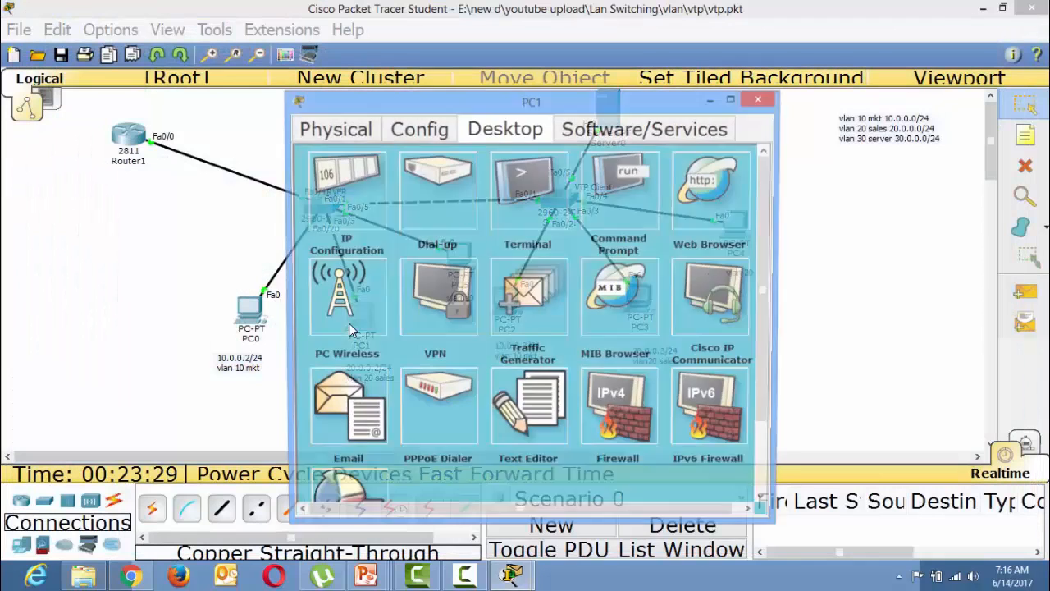
pyautogui.click(610, 204)
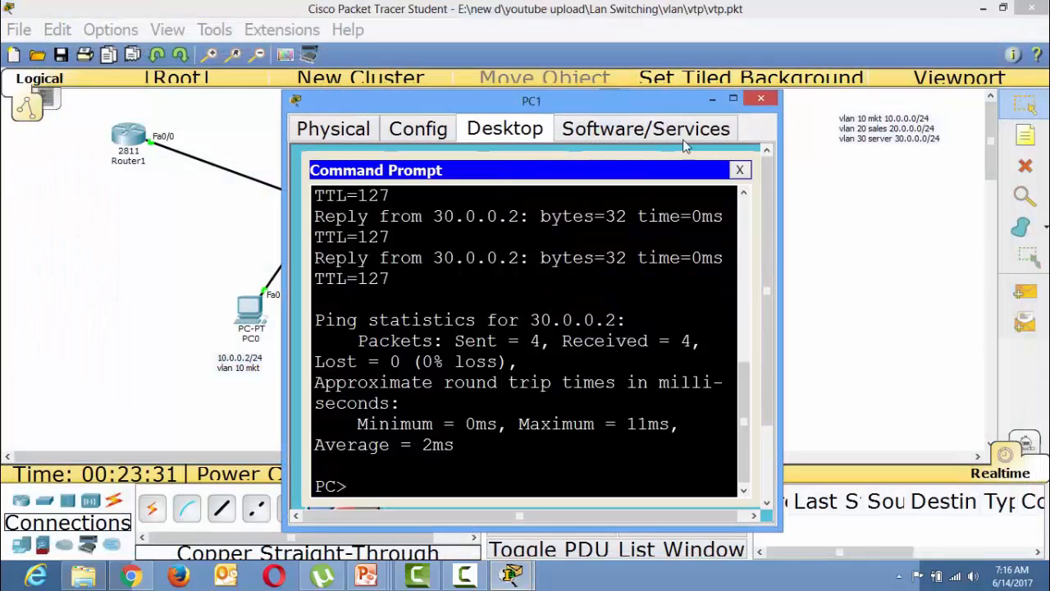
pyautogui.click(734, 98)
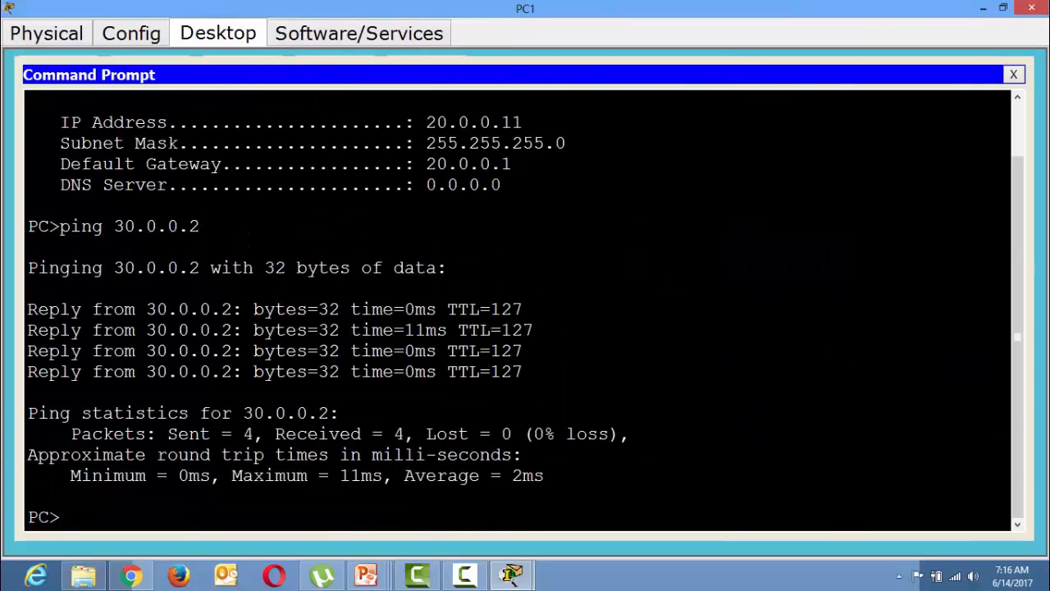
pyautogui.press('Up')
pyautogui.press('Return')
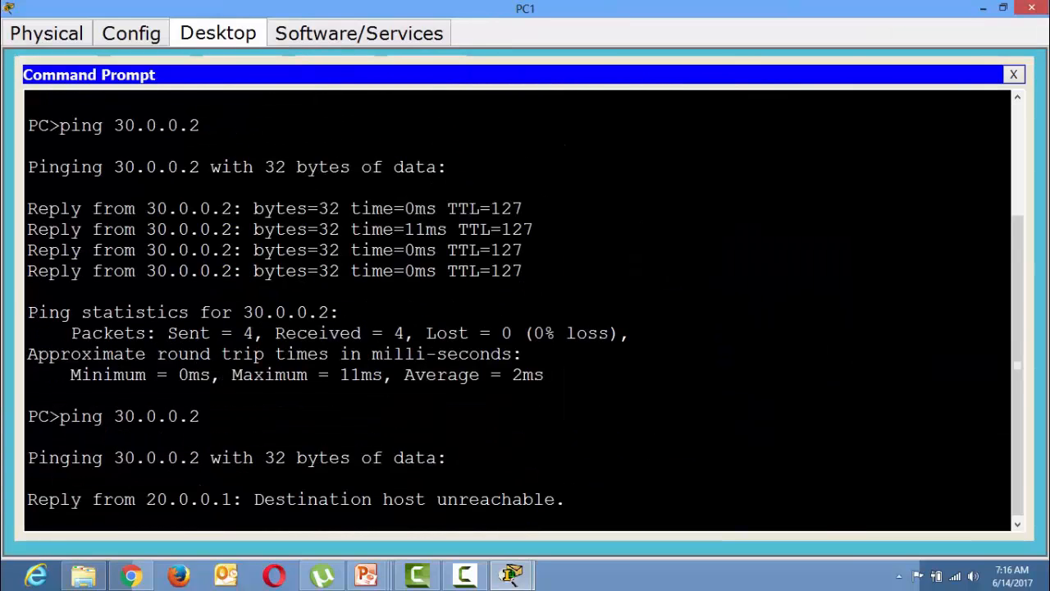
pyautogui.click(1031, 7)
# Test access from PC3 with ping 30.0.0.2 in its Command Prompt, and close PC3.
pyautogui.click(630, 297)
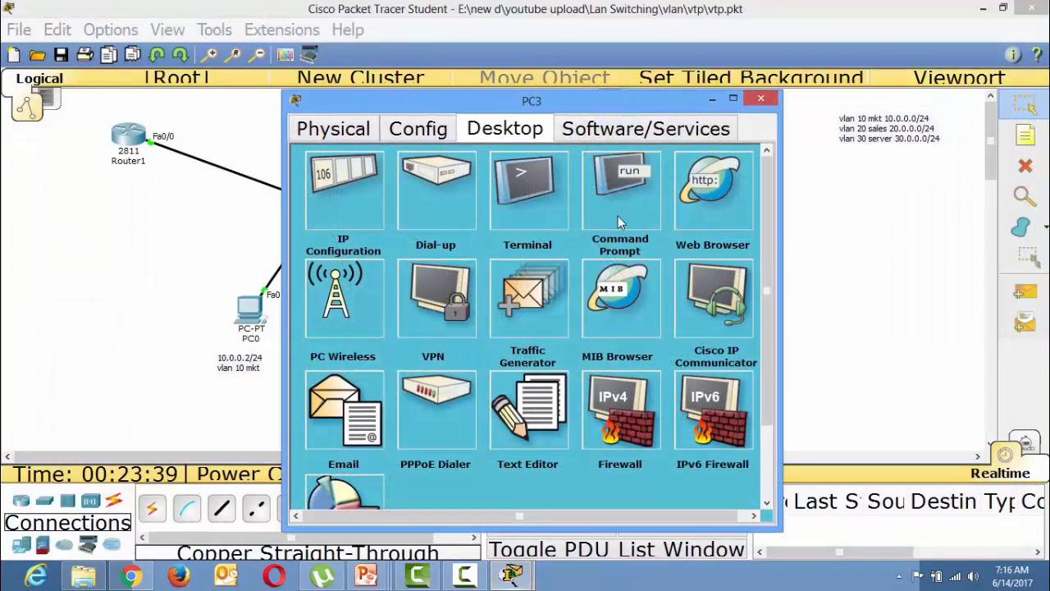
pyautogui.click(622, 220)
pyautogui.write('pin')
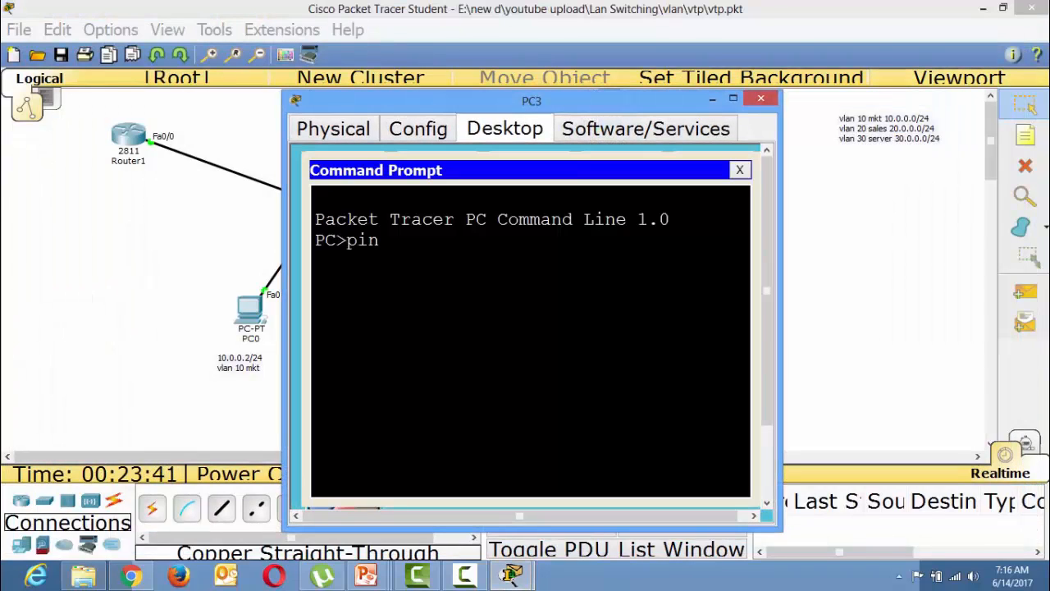
pyautogui.write('g 30.0.0.2')
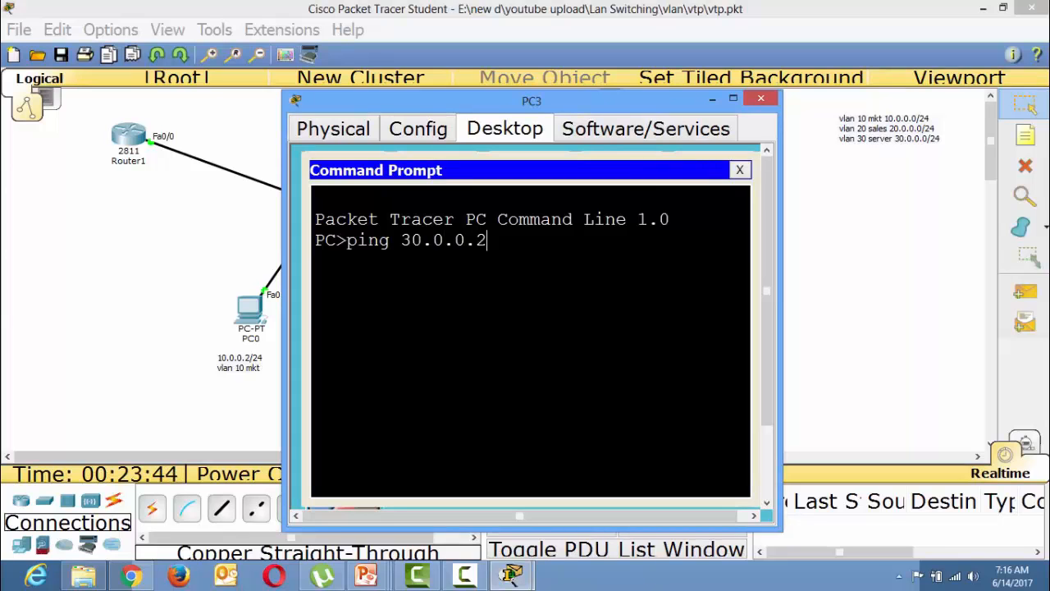
pyautogui.press('Return')
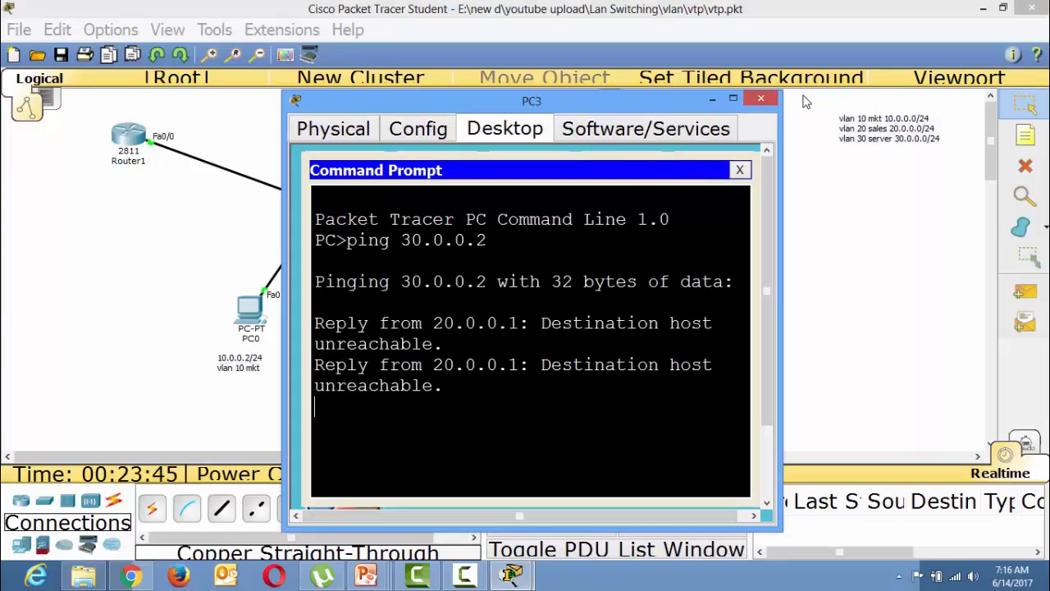
pyautogui.click(760, 99)
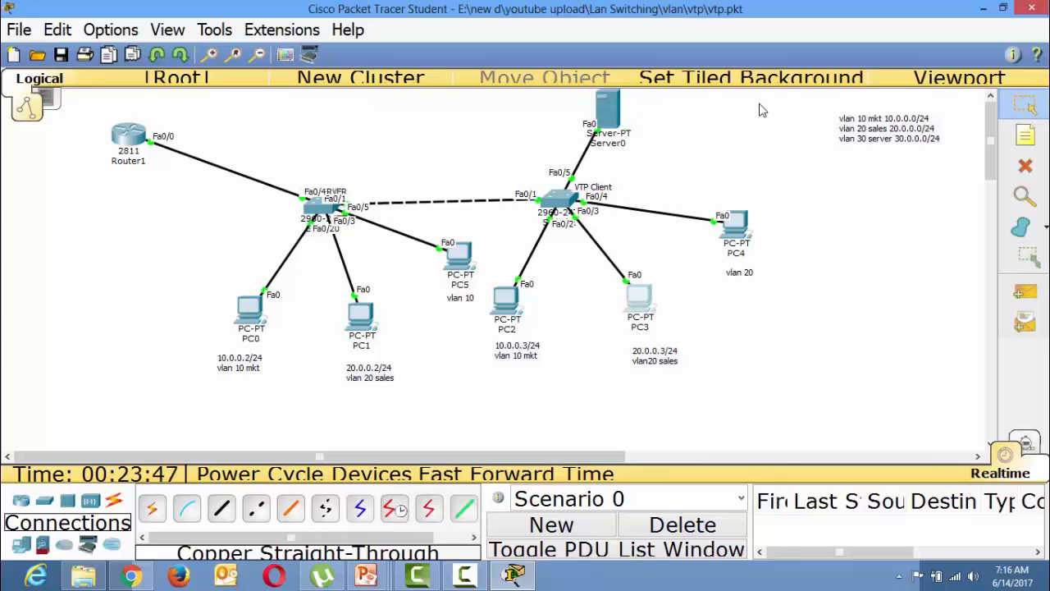
# Switch to vlan.pptx in PowerPoint, leaving its slide show, and highlight slide 21's requirement about web server access without ping.
pyautogui.moveTo(366, 575)
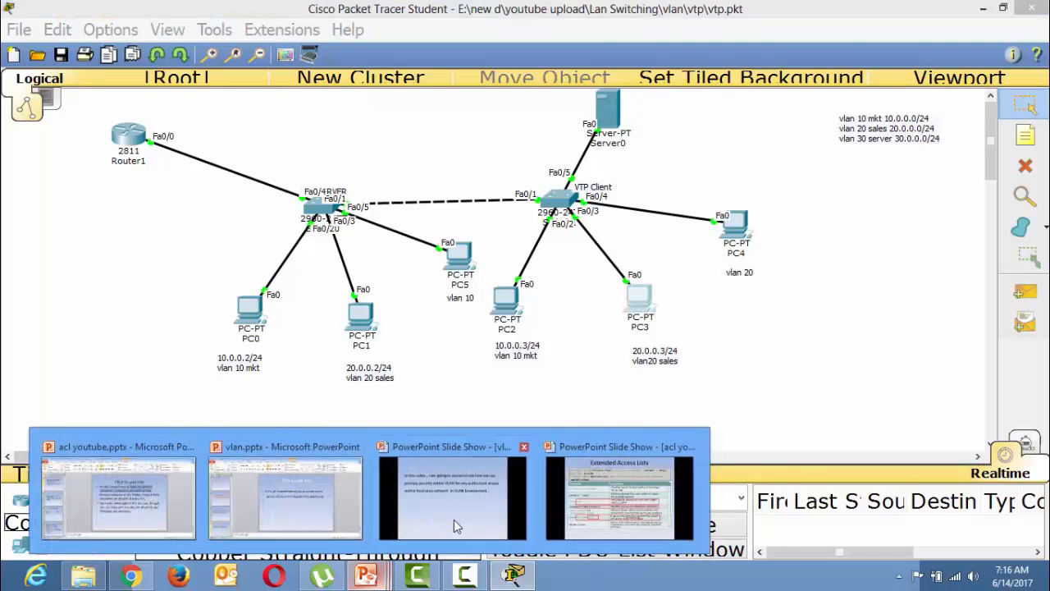
pyautogui.moveTo(477, 505)
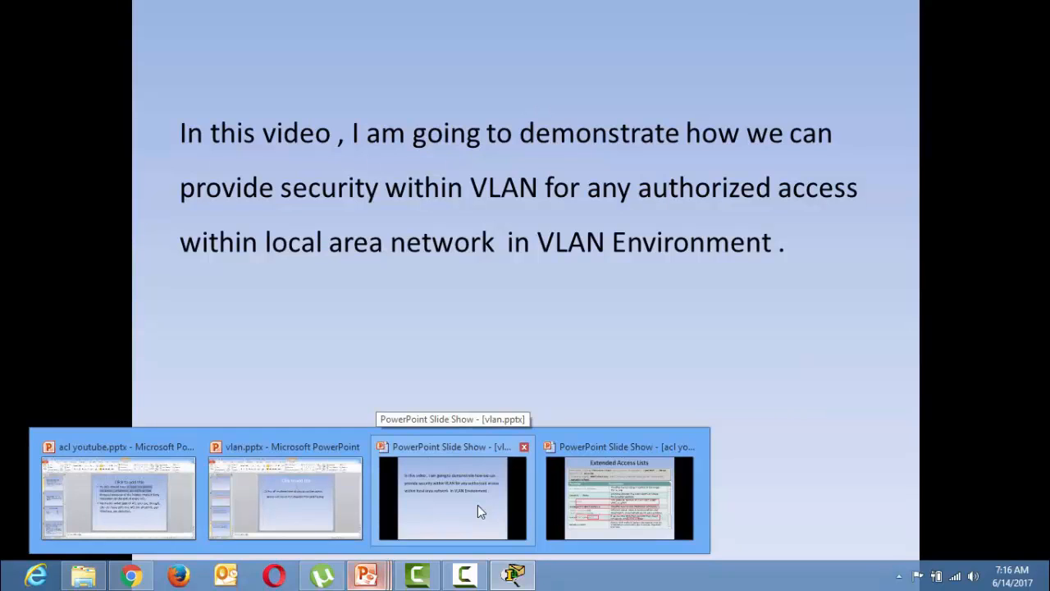
pyautogui.click(478, 505)
pyautogui.click(478, 505)
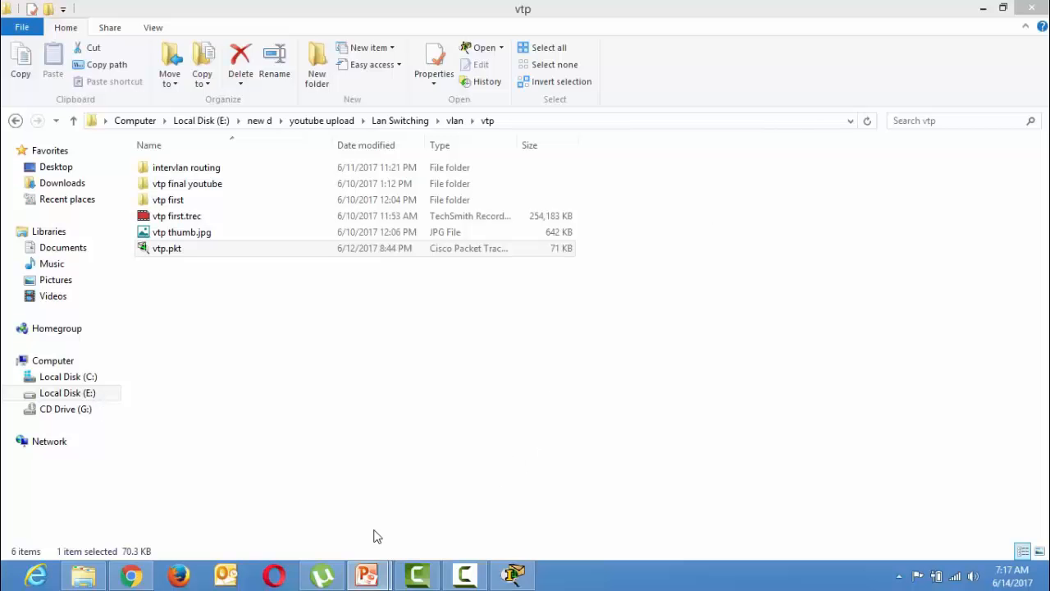
pyautogui.moveTo(366, 575)
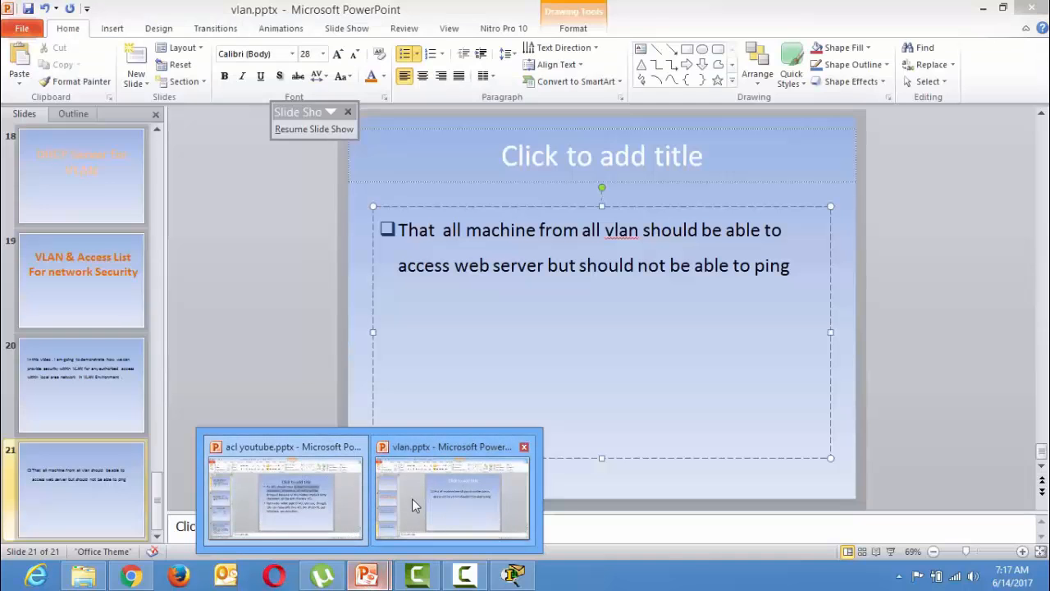
pyautogui.click(412, 498)
pyautogui.moveTo(465, 233); pyautogui.dragTo(785, 271)
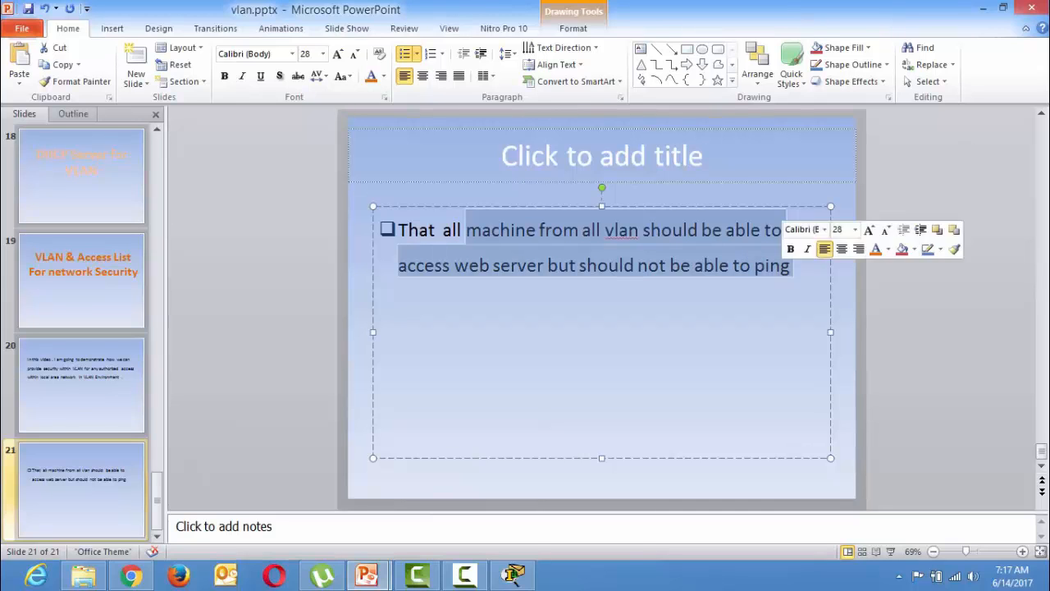
# Switch back to the vtp.pkt topology in Packet Tracer and load Server0's page at 30.0.0.2 in PC0's Web Browser.
pyautogui.click(988, 10)
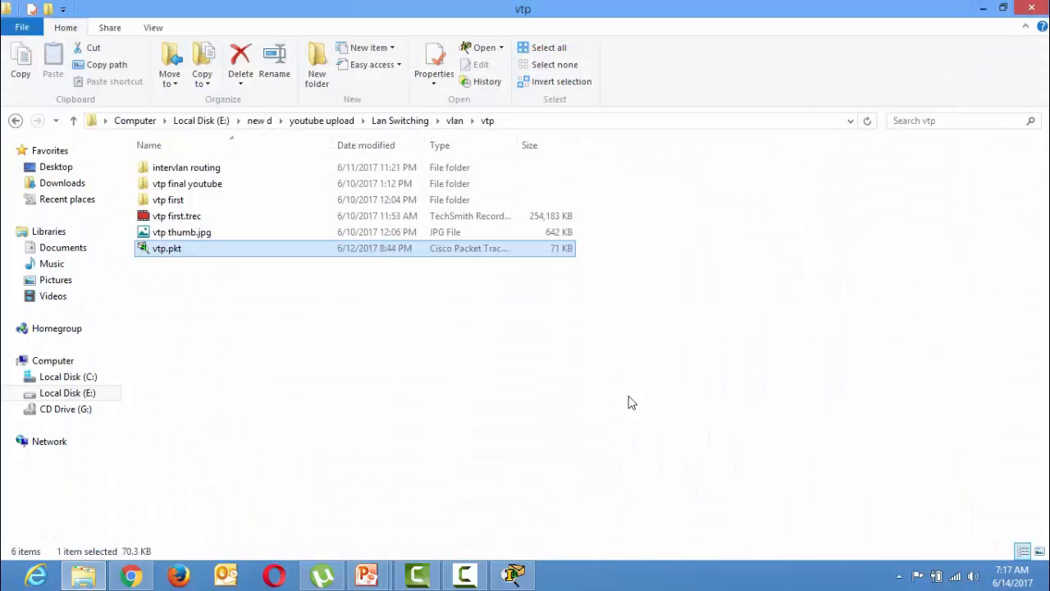
pyautogui.click(517, 575)
pyautogui.click(250, 312)
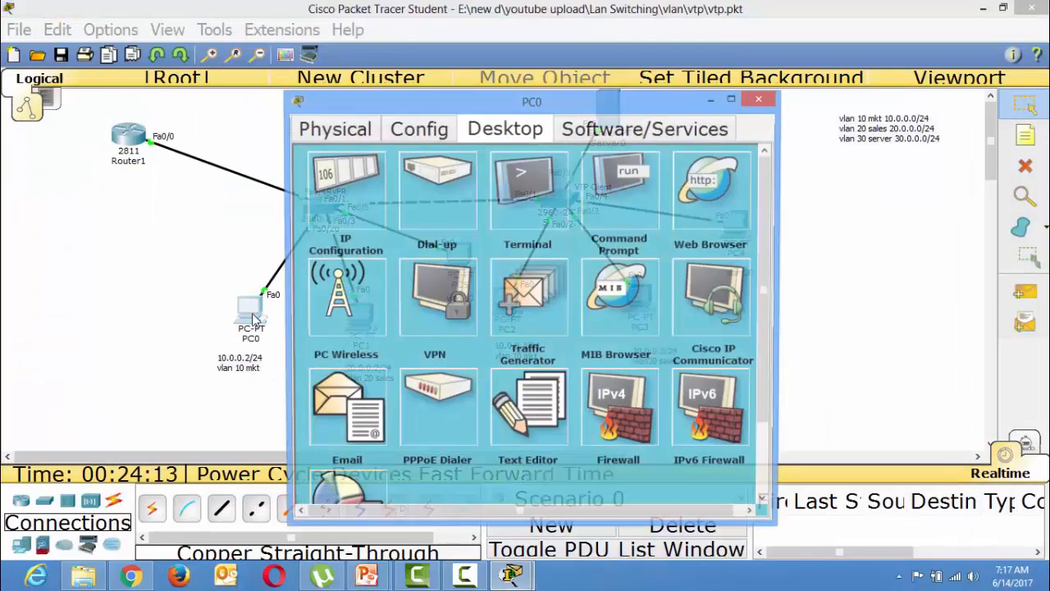
pyautogui.click(736, 219)
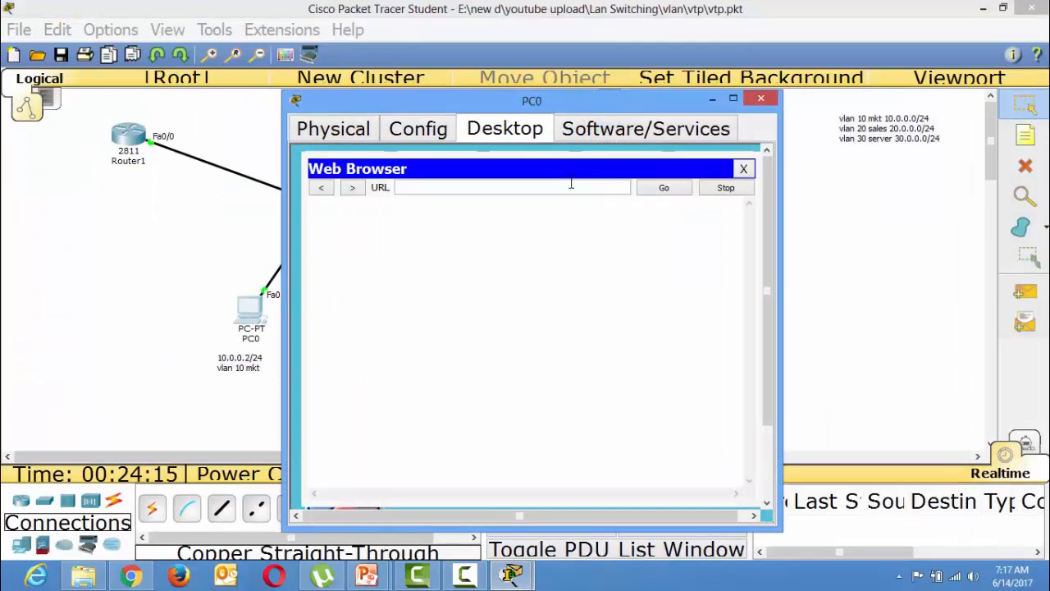
pyautogui.write('0.0.0.2')
pyautogui.press('Return')
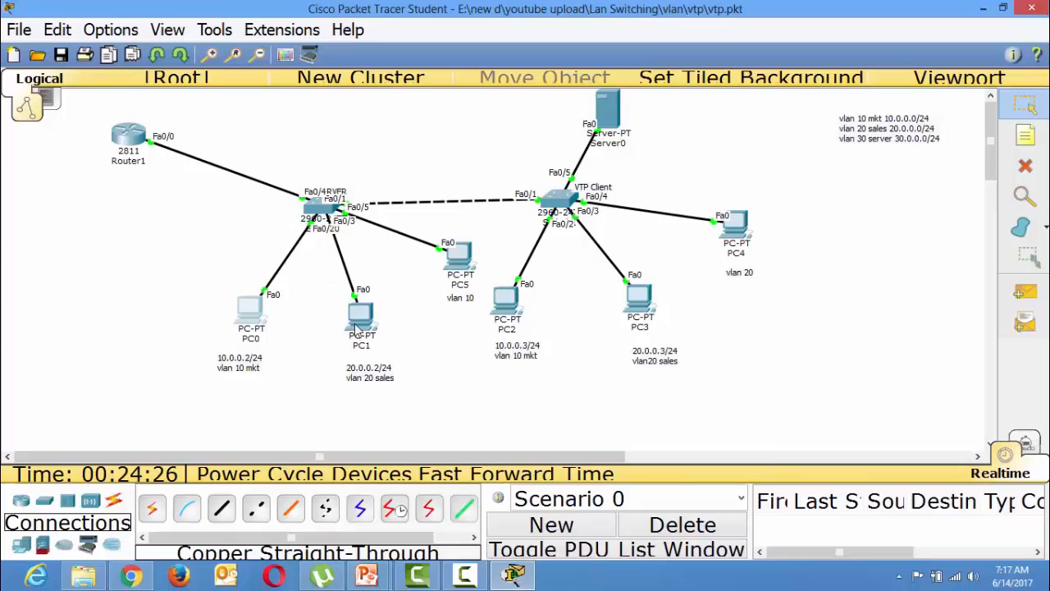
pyautogui.click(359, 321)
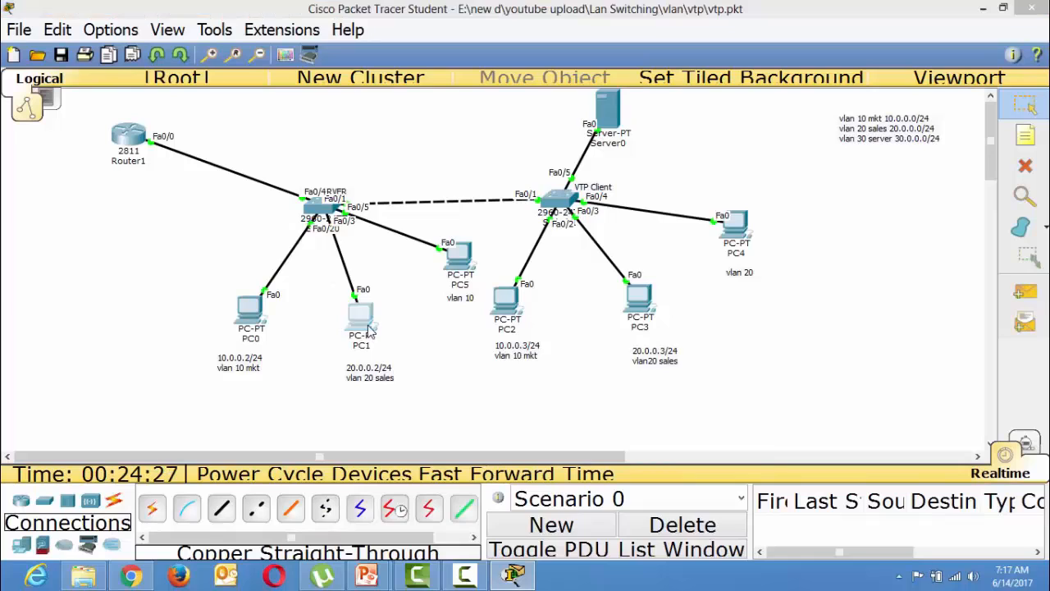
pyautogui.click(710, 196)
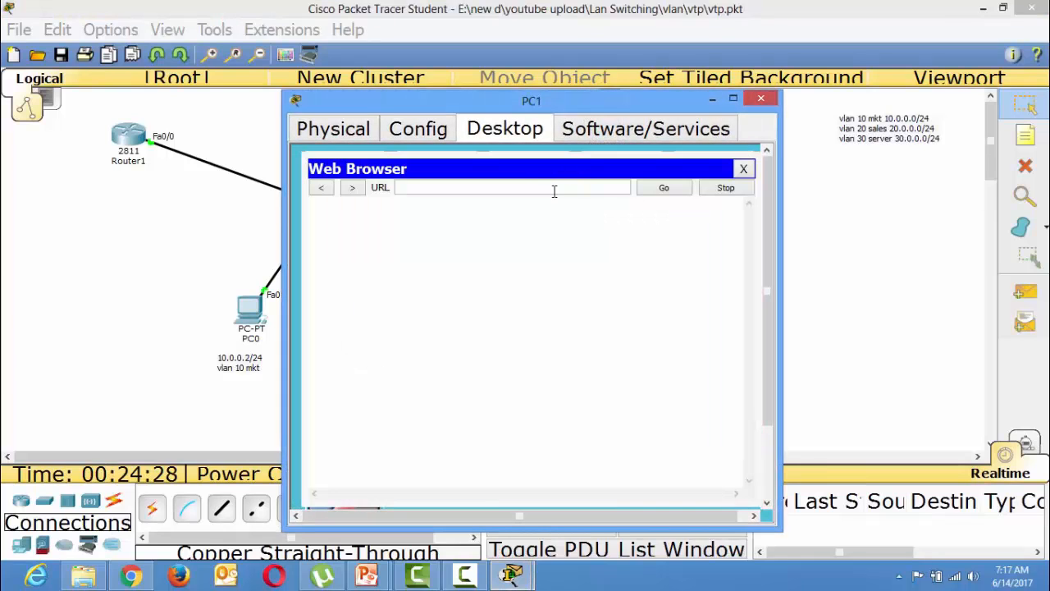
pyautogui.write('30.0.0.2')
pyautogui.press('Return')
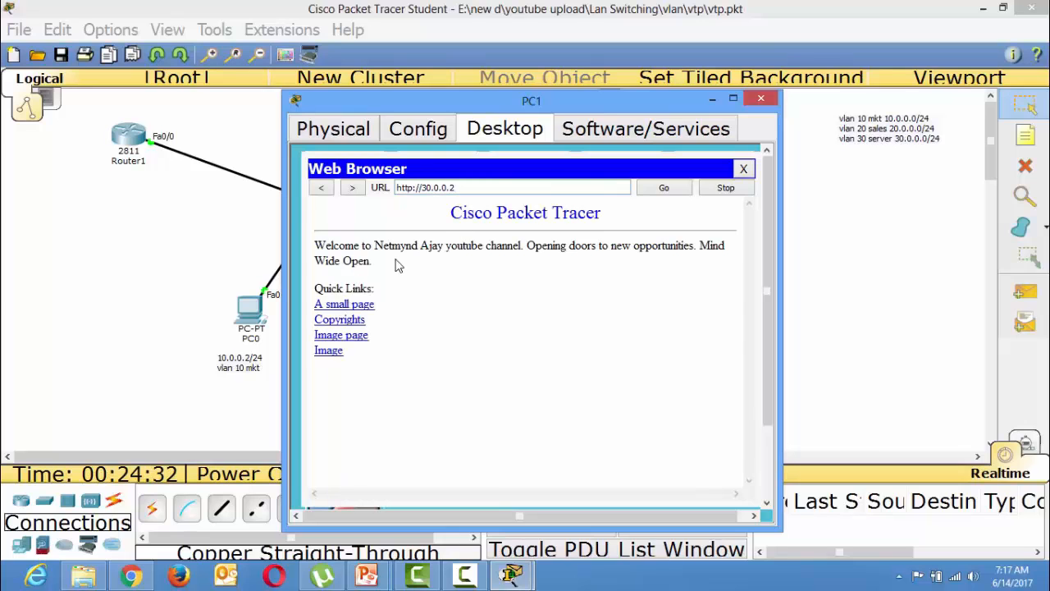
pyautogui.moveTo(400, 246); pyautogui.dragTo(373, 262)
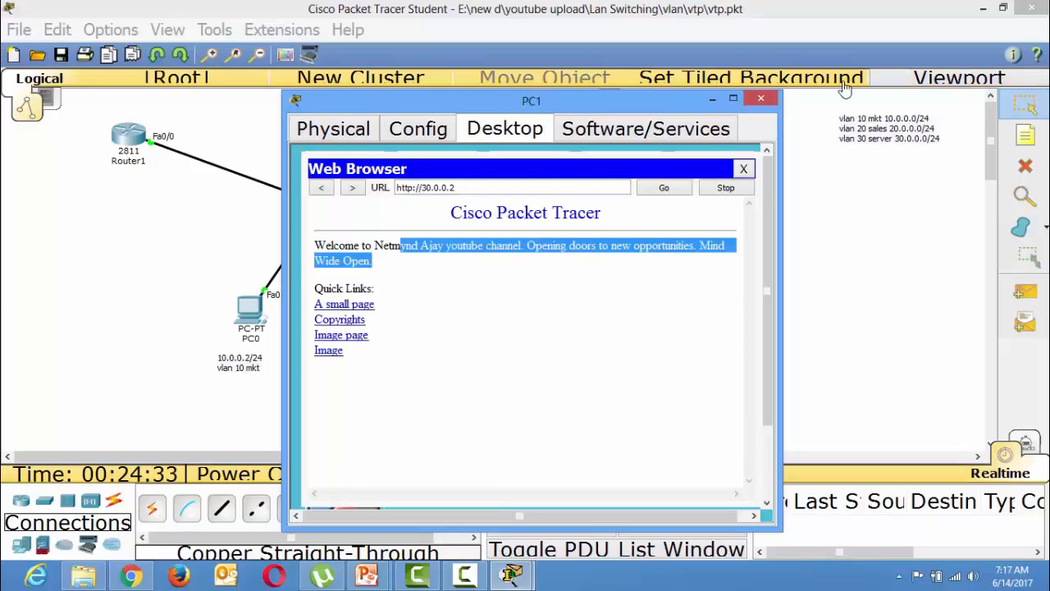
pyautogui.click(762, 100)
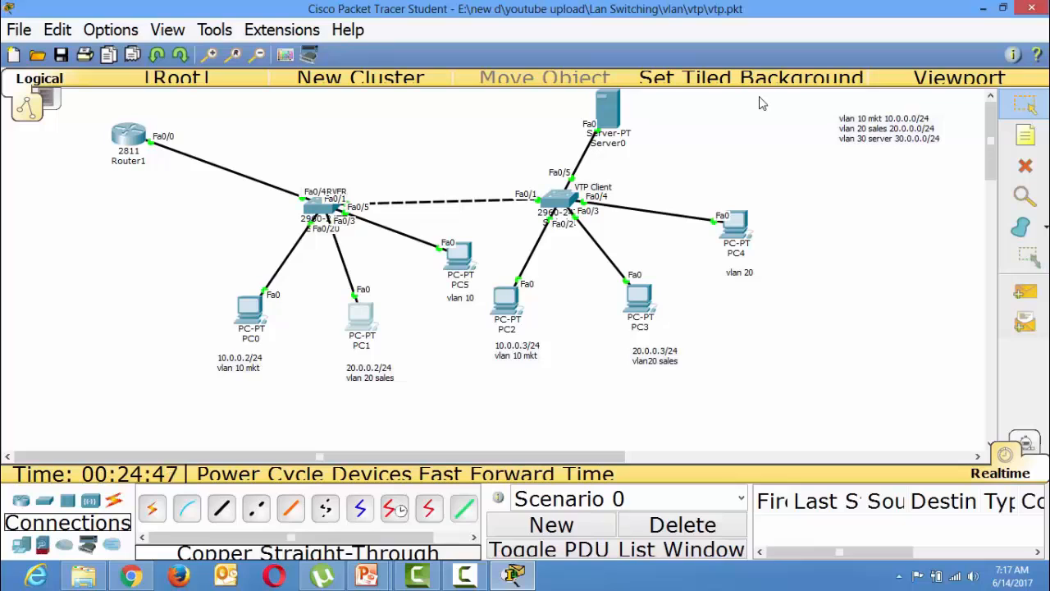
# Review the topology by selecting all its devices, and individually PC0, PC1 with PC5, Router1 and Server0.
pyautogui.moveTo(80, 93); pyautogui.dragTo(788, 401)
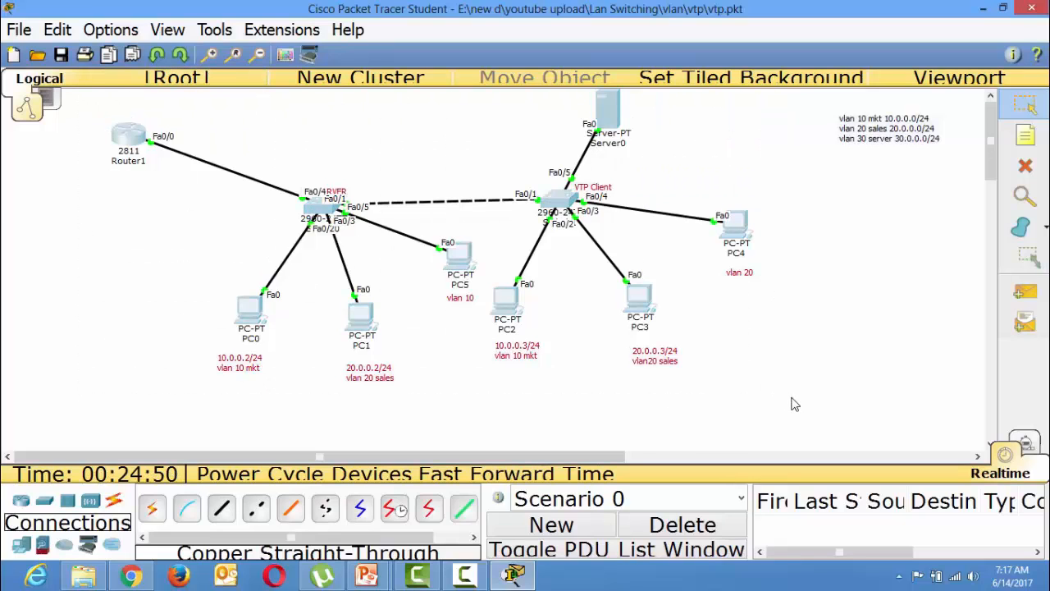
pyautogui.click(794, 404)
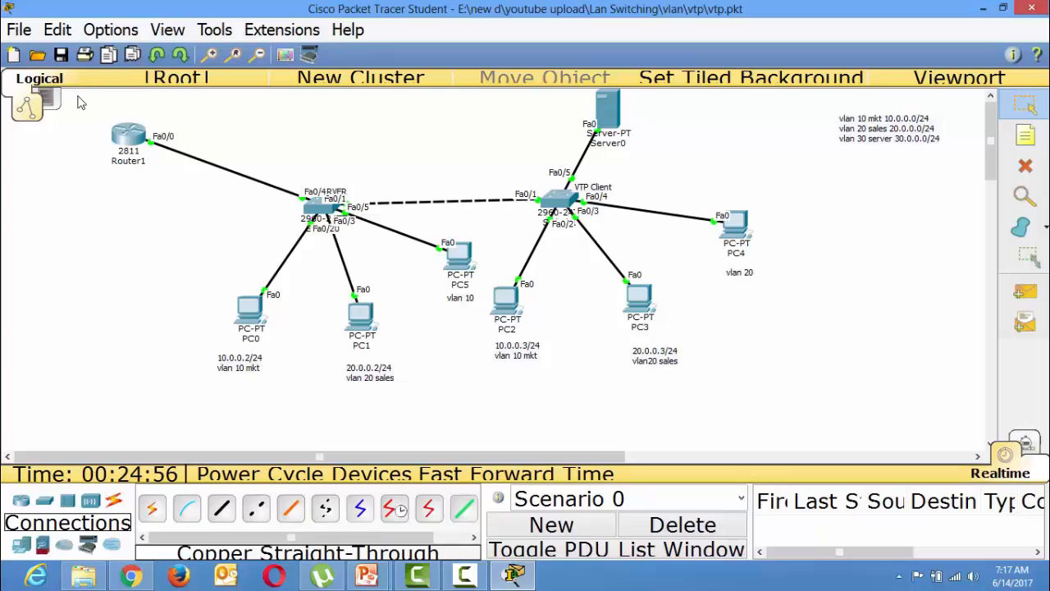
pyautogui.moveTo(76, 95); pyautogui.dragTo(763, 377)
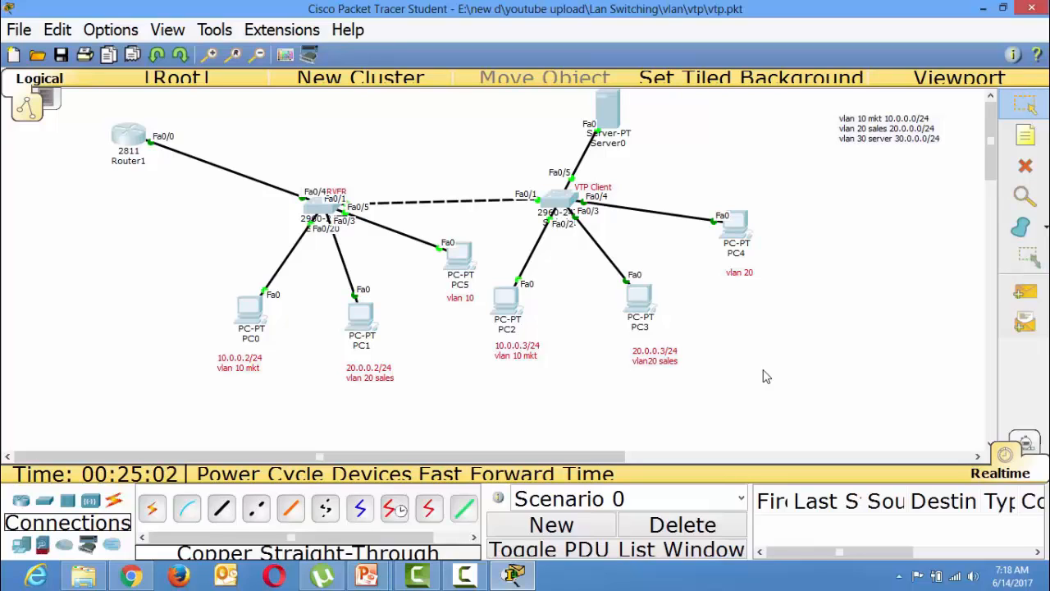
pyautogui.moveTo(161, 275); pyautogui.dragTo(276, 451)
pyautogui.moveTo(330, 285); pyautogui.dragTo(447, 443)
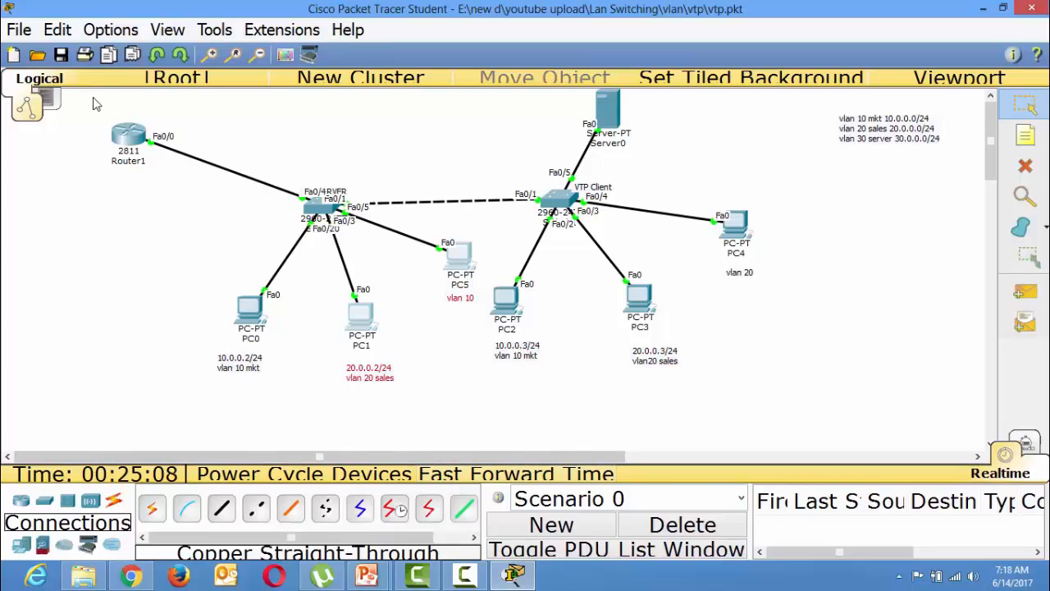
pyautogui.moveTo(92, 97); pyautogui.dragTo(204, 197)
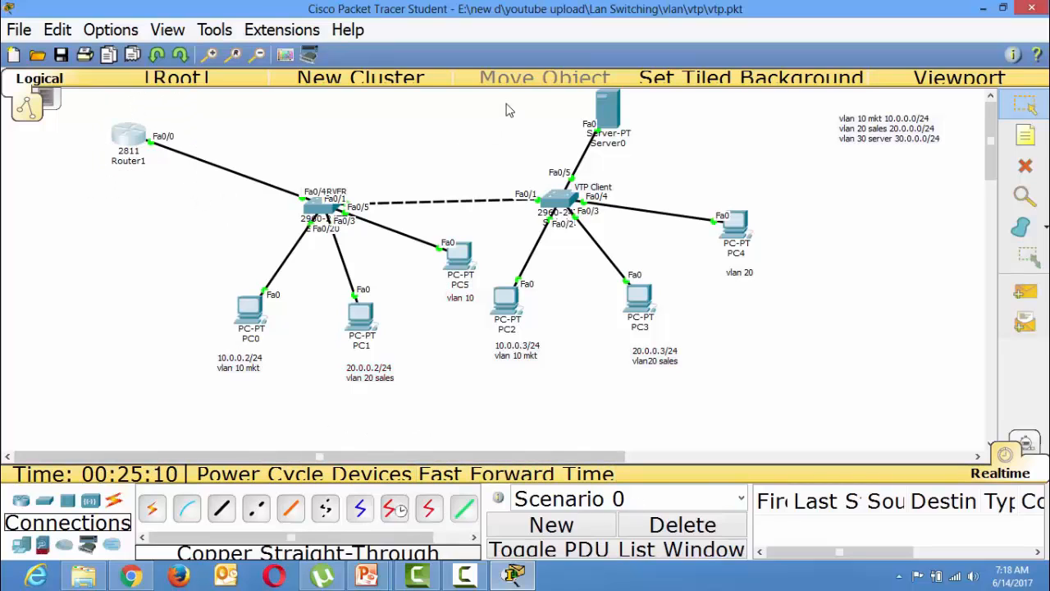
pyautogui.moveTo(507, 96); pyautogui.dragTo(555, 83)
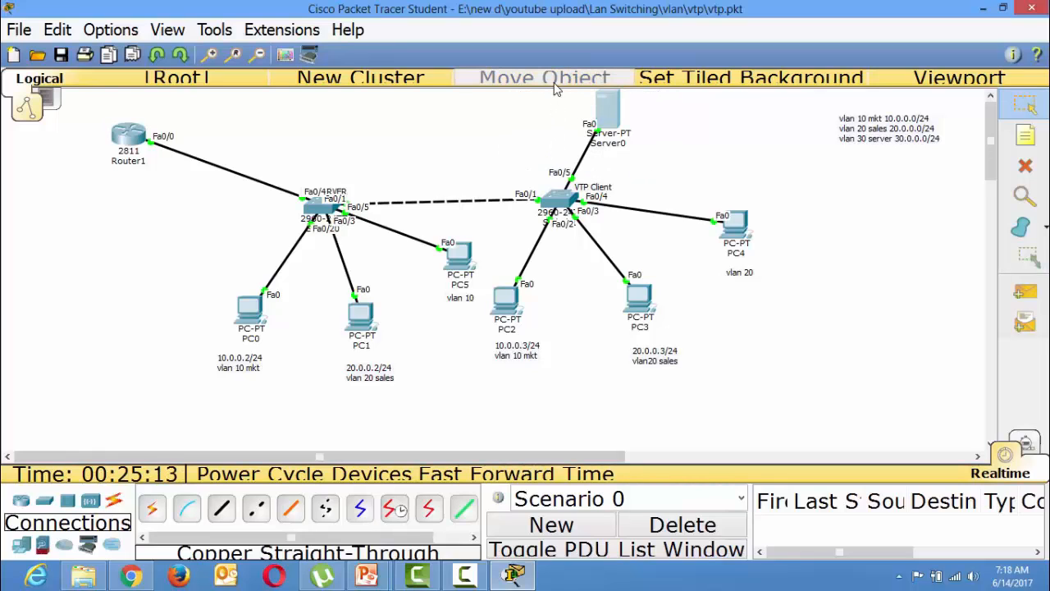